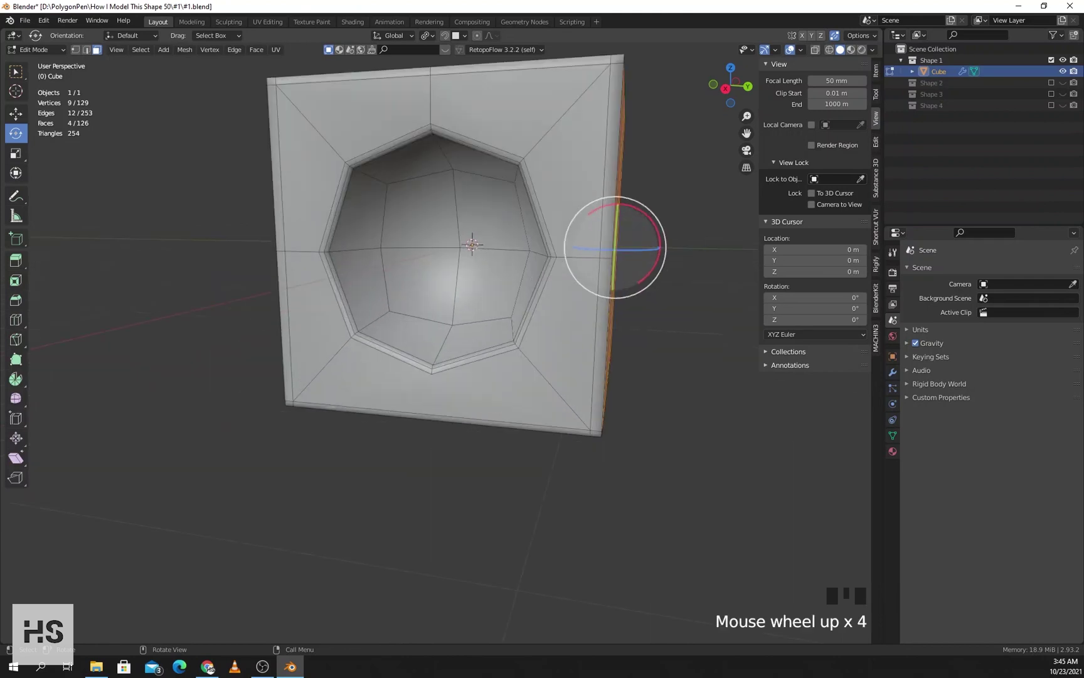
- Leave Edit Mode and move the finished cube about -6.33 m along Y, away from the origin
{"action": "key", "text": "Tab"}
{"action": "scroll", "coordinate": [439, 301], "scroll_direction": "down", "scroll_amount": 4}
{"action": "middle_click_drag", "start_coordinate": [439, 313], "coordinate": [453, 323]}
{"action": "scroll", "coordinate": [453, 323], "scroll_direction": "down", "scroll_amount": 2}
{"action": "left_click", "coordinate": [15, 114]}
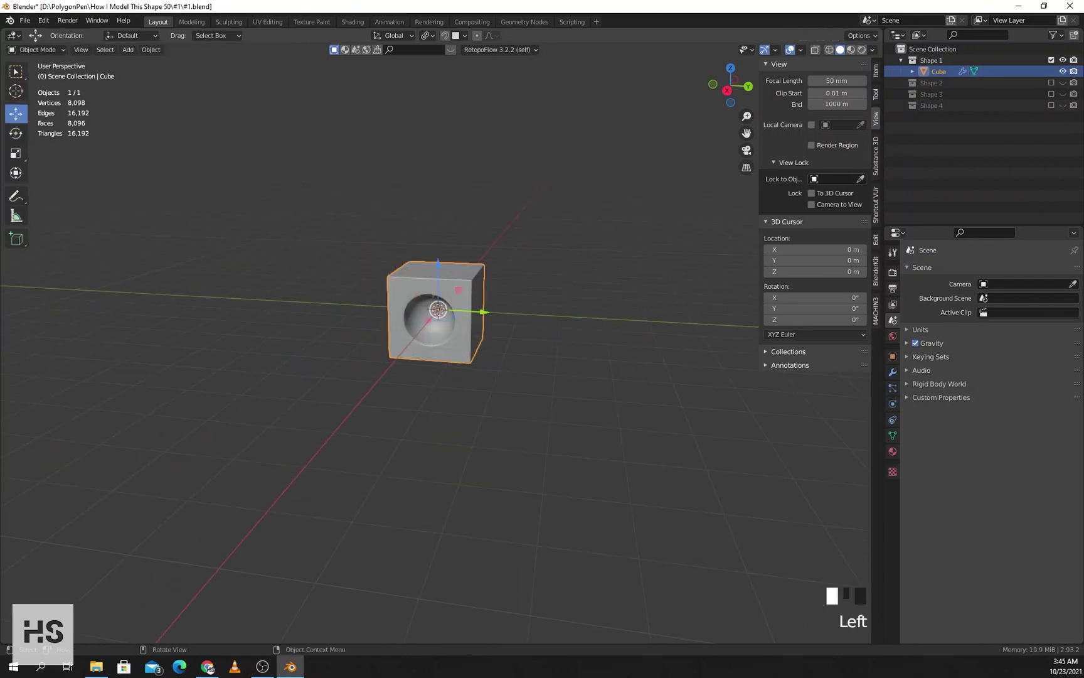
{"action": "left_click_drag", "start_coordinate": [481, 312], "coordinate": [253, 298]}
{"action": "middle_click_drag", "start_coordinate": [252, 298], "coordinate": [266, 325], "text": "shift"}
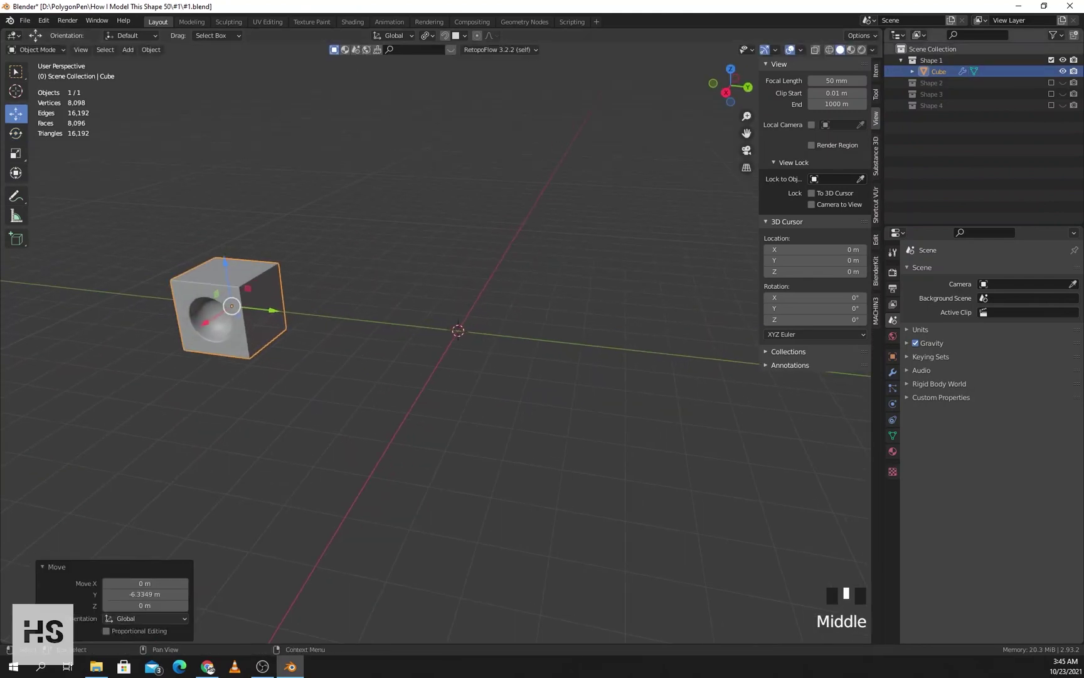
- Add a new 2 m cube at the origin in the Shape 1 collection
{"action": "left_click", "coordinate": [932, 61]}
{"action": "key", "text": "shift+a"}
{"action": "mouse_move", "coordinate": [535, 225]}
{"action": "left_click", "coordinate": [610, 235]}
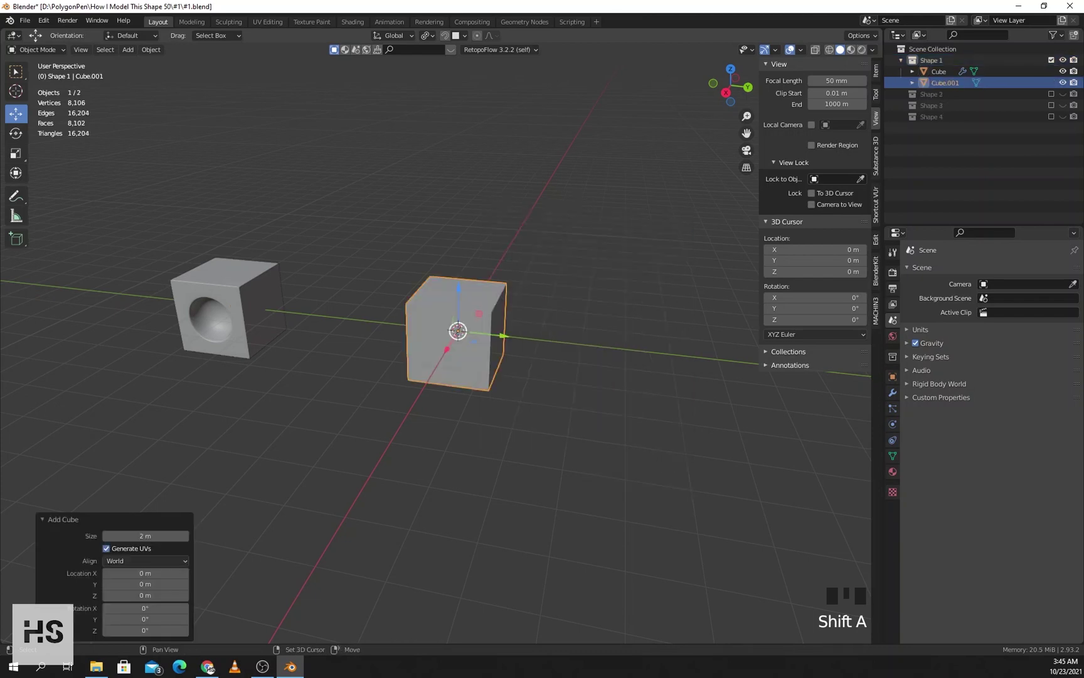
{"action": "middle_click_drag", "start_coordinate": [610, 236], "coordinate": [637, 253]}
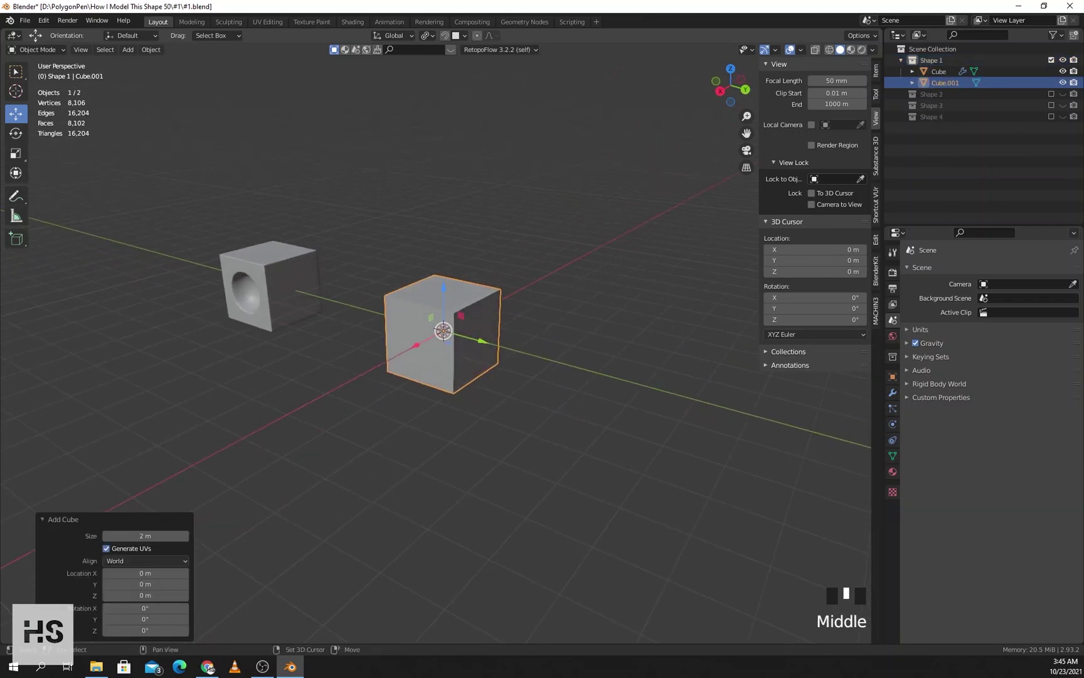
- Duplicate the new cube in place and move the copy about 2.48 m along X
{"action": "key", "text": "shift+d"}
{"action": "key", "text": "Escape"}
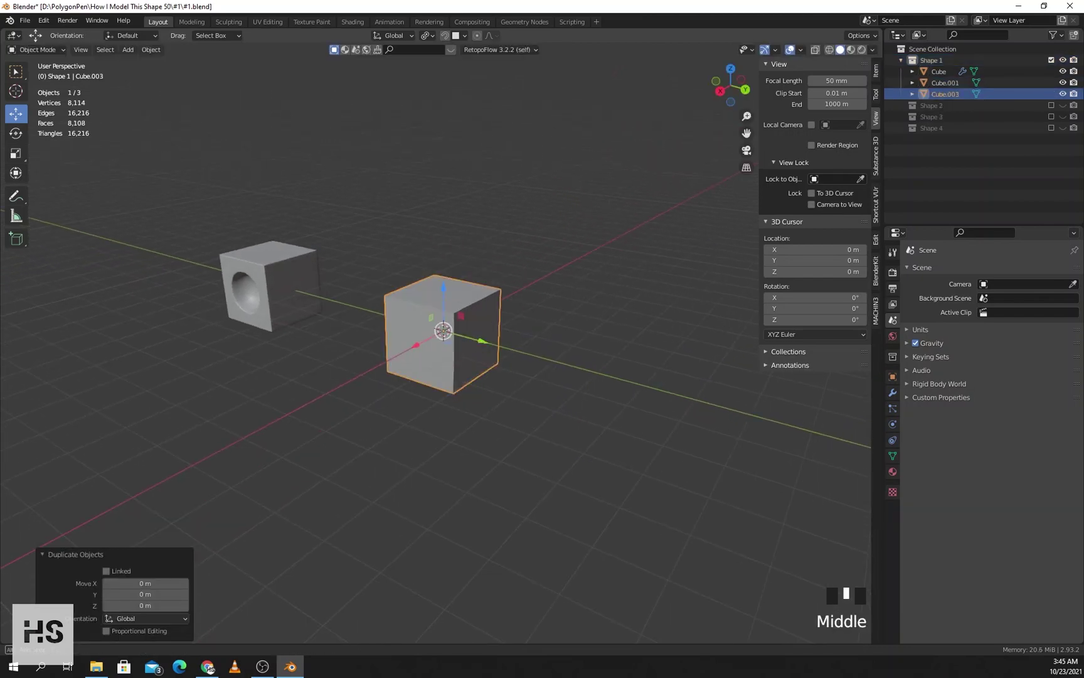
{"action": "middle_click_drag", "start_coordinate": [440, 314], "coordinate": [427, 326]}
{"action": "left_click_drag", "start_coordinate": [377, 342], "coordinate": [276, 362]}
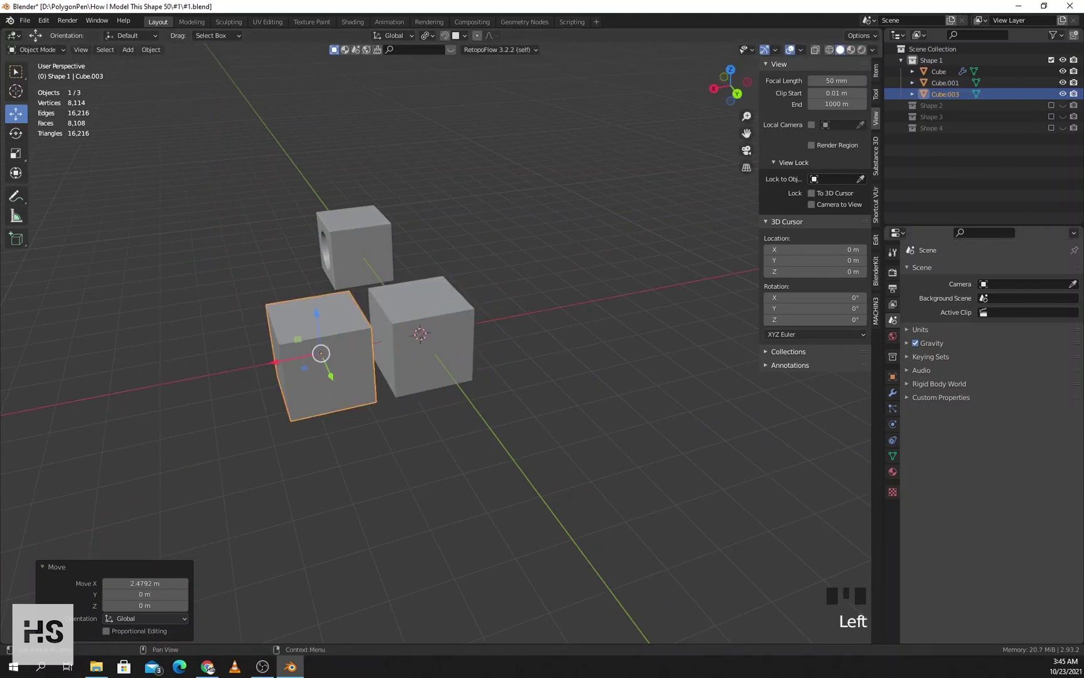
- Add a Catmull-Clark Subdivision Surface modifier with viewport level 1 to the duplicated cube and apply it
{"action": "left_click", "coordinate": [892, 393]}
{"action": "left_click", "coordinate": [990, 269]}
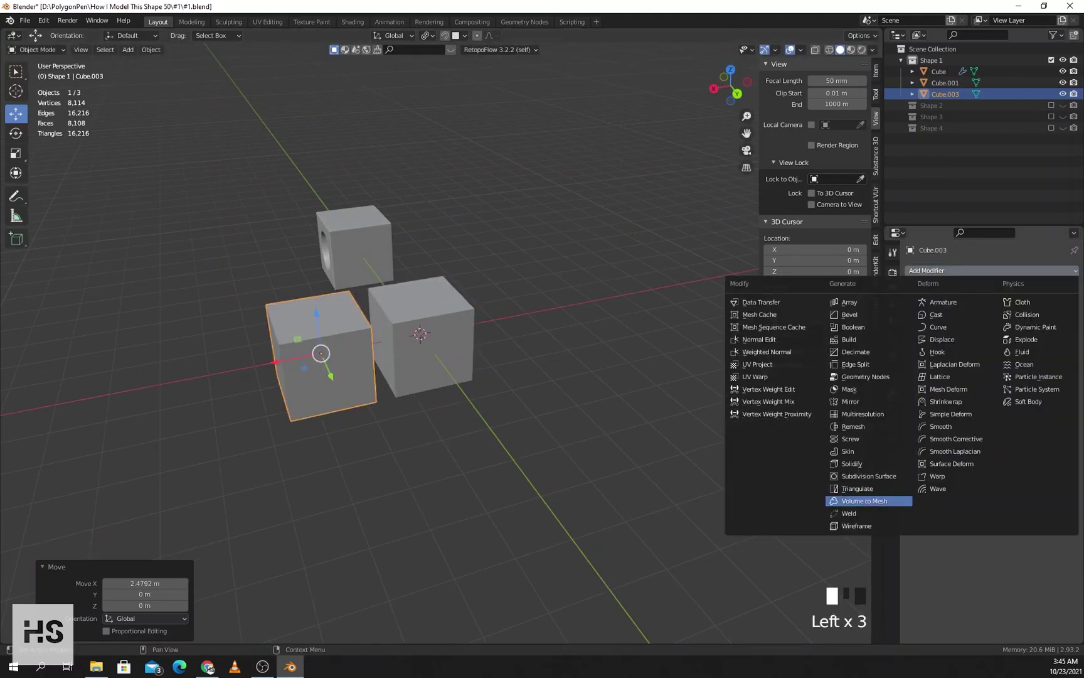
{"action": "left_click", "coordinate": [869, 475]}
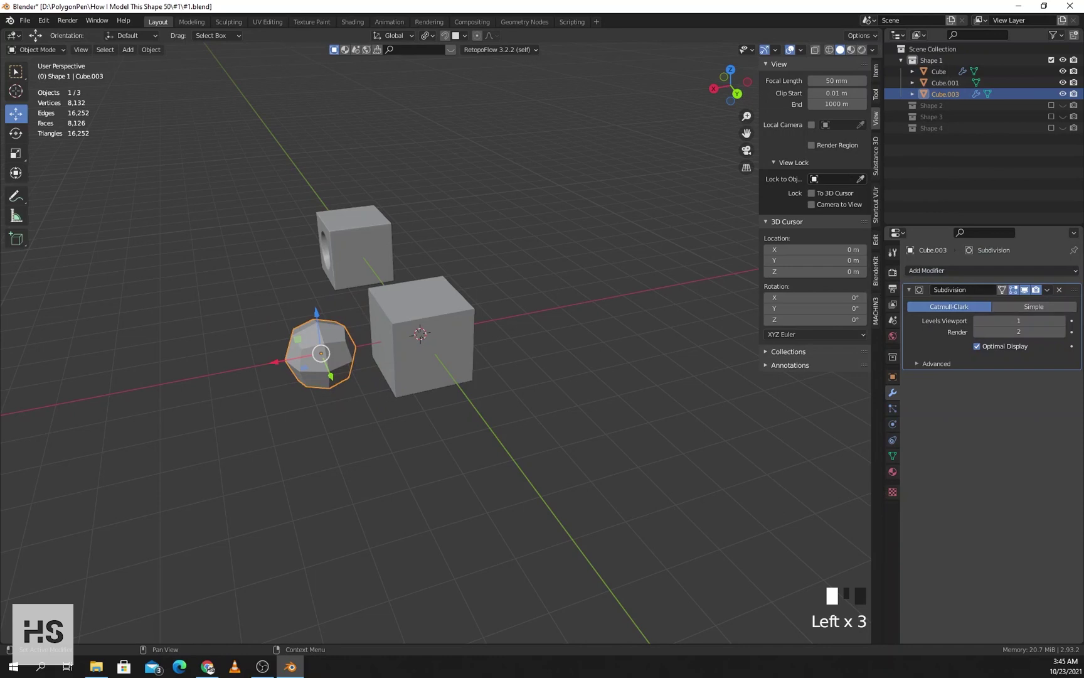
{"action": "left_click", "coordinate": [1047, 290]}
{"action": "left_click", "coordinate": [1017, 302]}
- Move the faceted sphere back along X until it is partly embedded in the cube's front face
{"action": "middle_click_drag", "start_coordinate": [402, 377], "coordinate": [458, 382], "text": "shift"}
{"action": "middle_click_drag", "start_coordinate": [458, 382], "coordinate": [530, 370]}
{"action": "scroll", "coordinate": [492, 374], "scroll_direction": "up", "scroll_amount": 2}
{"action": "middle_click_drag", "start_coordinate": [502, 371], "coordinate": [443, 405], "text": "shift"}
{"action": "left_click_drag", "start_coordinate": [359, 448], "coordinate": [448, 421]}
{"action": "middle_click_drag", "start_coordinate": [448, 422], "coordinate": [433, 439]}
{"action": "middle_click_drag", "start_coordinate": [433, 440], "coordinate": [395, 436]}
{"action": "left_click_drag", "start_coordinate": [385, 437], "coordinate": [397, 434]}
{"action": "middle_click_drag", "start_coordinate": [402, 433], "coordinate": [439, 433], "text": "shift"}
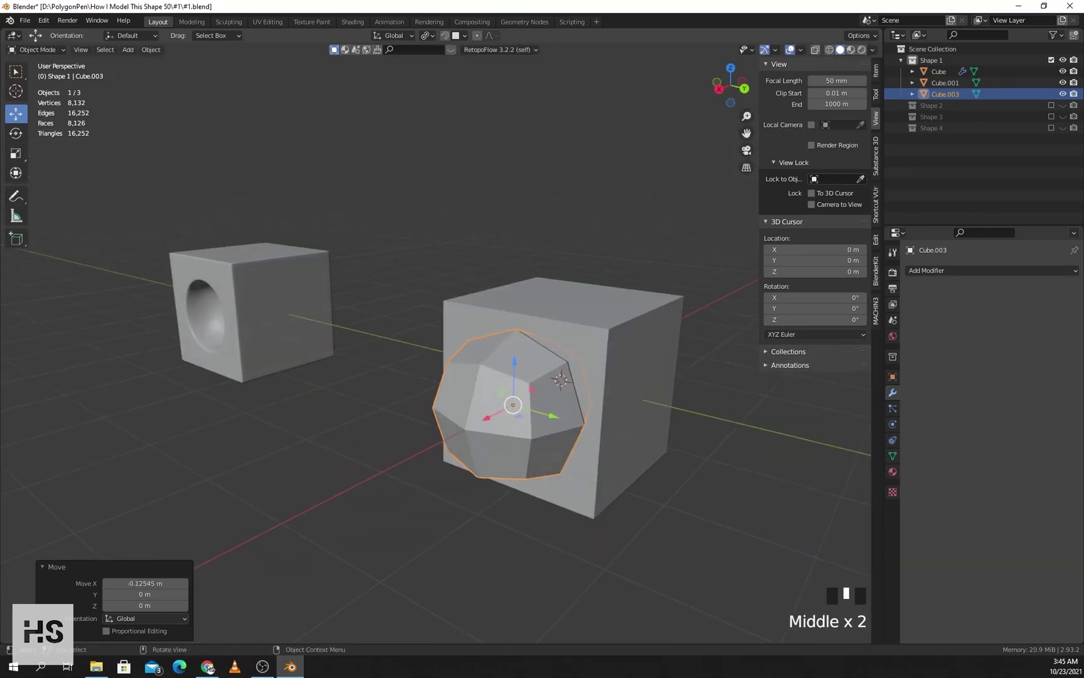
{"action": "mouse_move", "coordinate": [439, 433]}
{"action": "middle_mouse_down", "text": "shift"}
{"action": "mouse_move", "coordinate": [387, 445]}
{"action": "mouse_move", "coordinate": [425, 448]}
{"action": "middle_mouse_up", "text": "shift"}
{"action": "middle_click_drag", "start_coordinate": [425, 448], "coordinate": [429, 452]}
- Add a Boolean modifier in Difference mode to the cube, with the faceted sphere Cube.003 as the cutting object
{"action": "left_click", "coordinate": [546, 408]}
{"action": "mouse_move", "coordinate": [546, 408]}
{"action": "middle_mouse_down", "text": "shift"}
{"action": "mouse_move", "coordinate": [527, 418]}
{"action": "mouse_move", "coordinate": [542, 419]}
{"action": "middle_mouse_up", "text": "shift"}
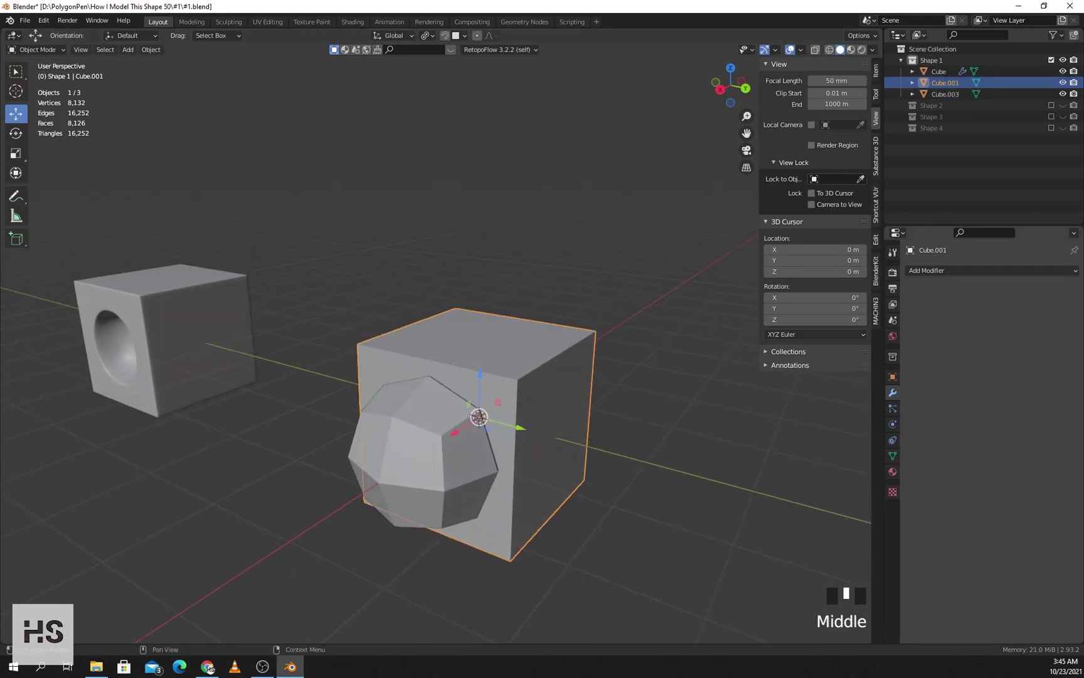
{"action": "left_click", "coordinate": [992, 271]}
{"action": "left_click", "coordinate": [853, 340]}
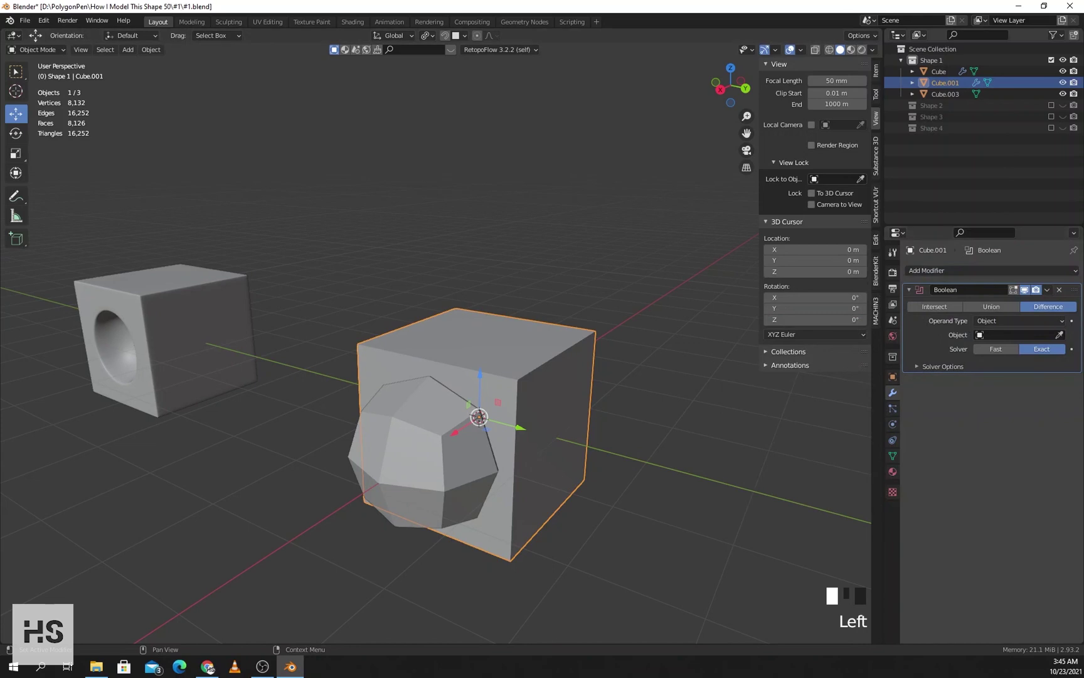
{"action": "left_click", "coordinate": [1060, 335]}
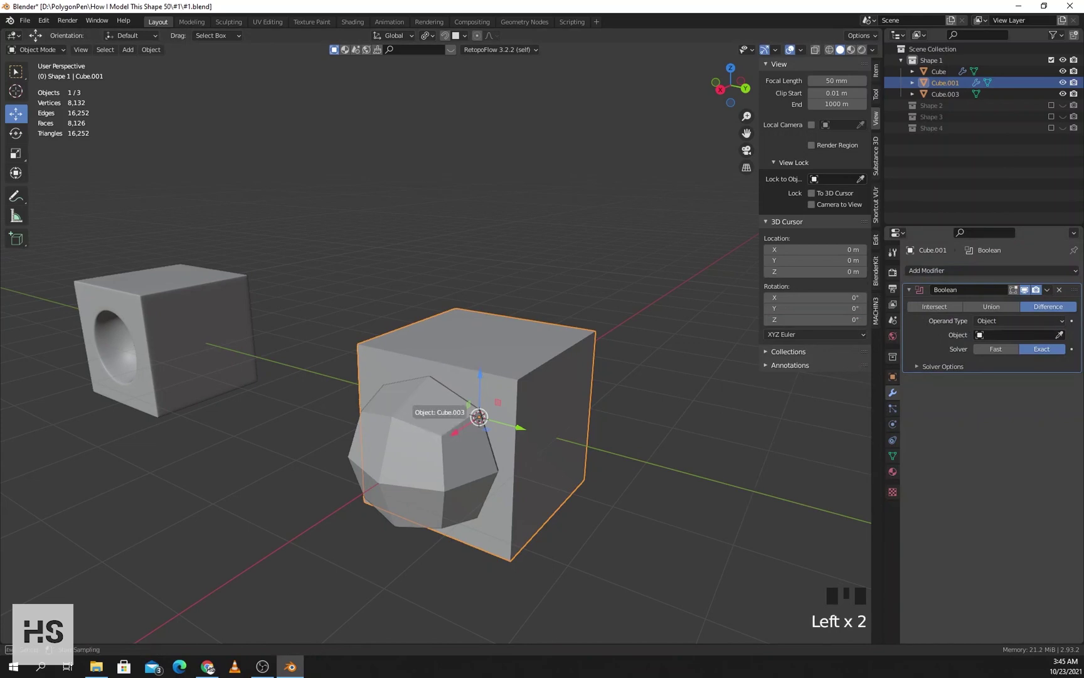
{"action": "left_click", "coordinate": [480, 417]}
{"action": "middle_click_drag", "start_coordinate": [479, 416], "coordinate": [519, 433], "text": "shift"}
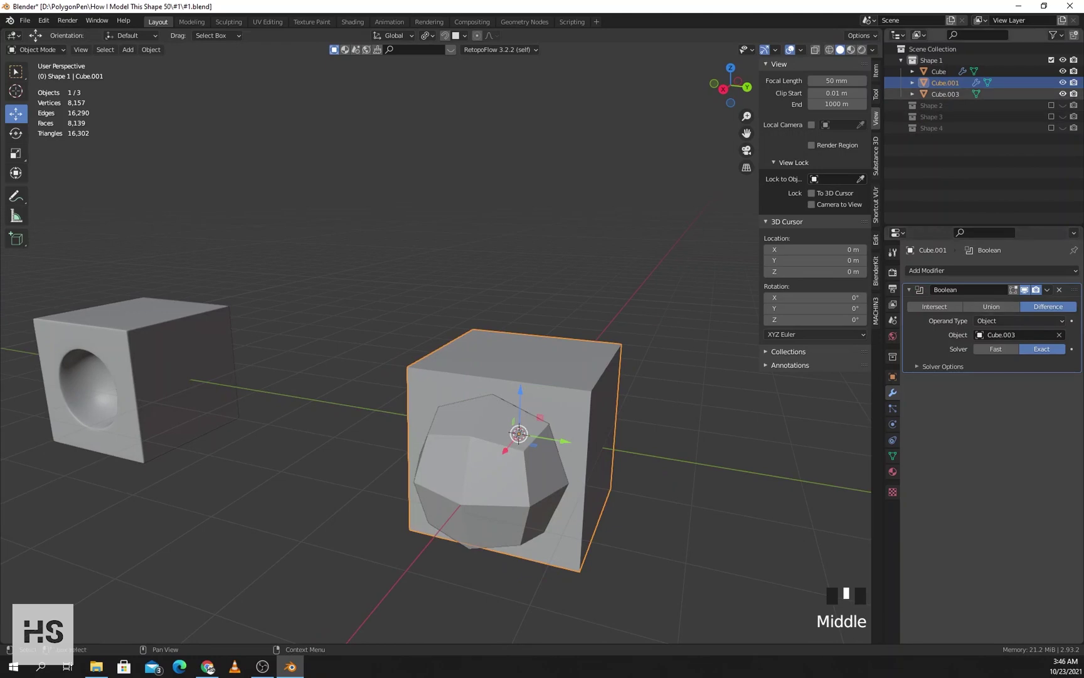
- Hide the cutter sphere Cube.003 in the viewport and apply the Boolean modifier on the cube
{"action": "left_click", "coordinate": [1063, 93]}
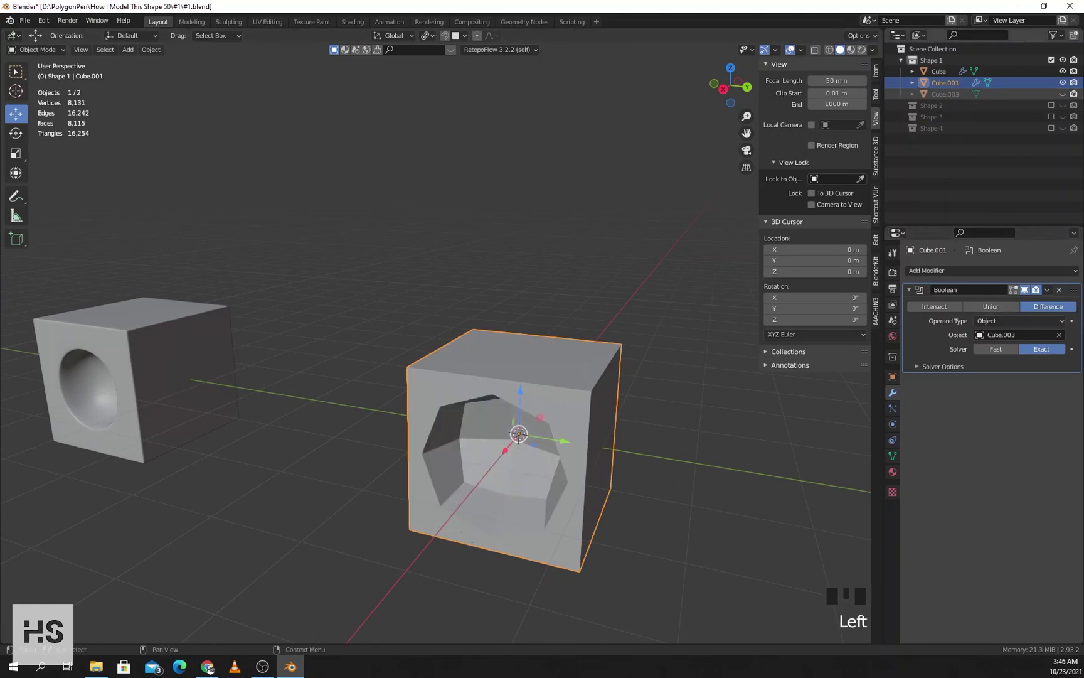
{"action": "middle_click_drag", "start_coordinate": [553, 401], "coordinate": [547, 378], "text": "shift"}
{"action": "scroll", "coordinate": [546, 377], "scroll_direction": "up", "scroll_amount": 1}
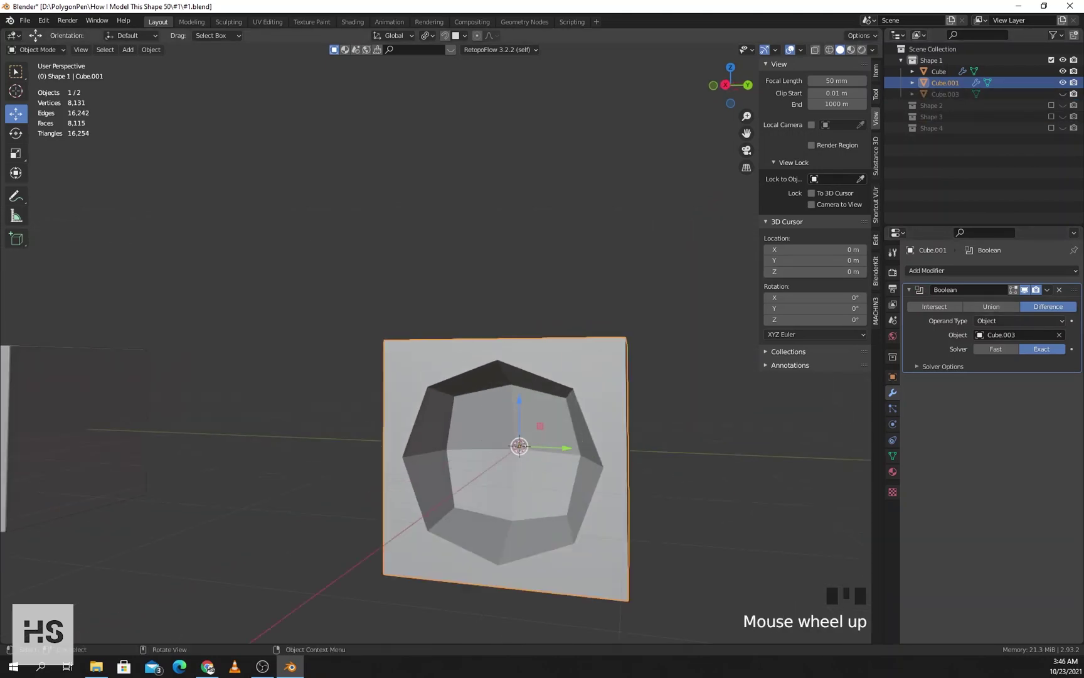
{"action": "middle_click_drag", "start_coordinate": [464, 441], "coordinate": [448, 461], "text": "shift"}
{"action": "scroll", "coordinate": [425, 457], "scroll_direction": "down", "scroll_amount": 2}
{"action": "left_click", "coordinate": [1048, 289]}
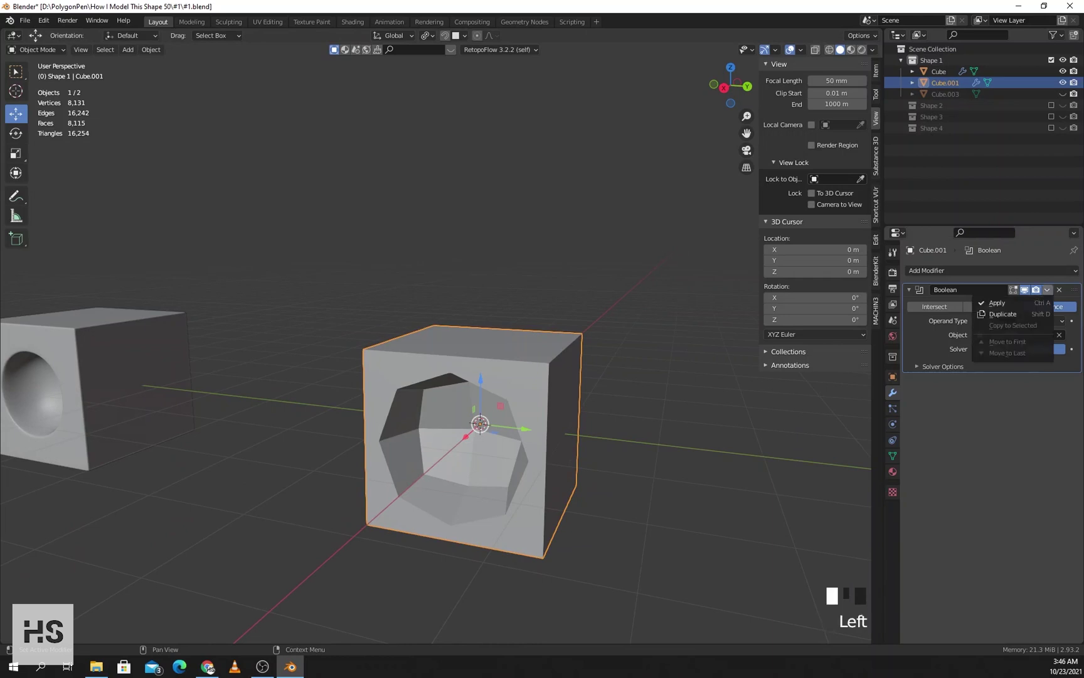
{"action": "left_click", "coordinate": [1023, 301]}
- In Edit Mode's vertex selection, slide the extra vertex at the hole's topmost corner onto its neighbour with factor 1
{"action": "key", "text": "Tab"}
{"action": "middle_click_drag", "start_coordinate": [480, 423], "coordinate": [455, 433], "text": "shift"}
{"action": "scroll", "coordinate": [502, 414], "scroll_direction": "up", "scroll_amount": 3}
{"action": "scroll", "coordinate": [489, 452], "scroll_direction": "down", "scroll_amount": 1}
{"action": "key", "text": "1"}
{"action": "left_click", "coordinate": [530, 450]}
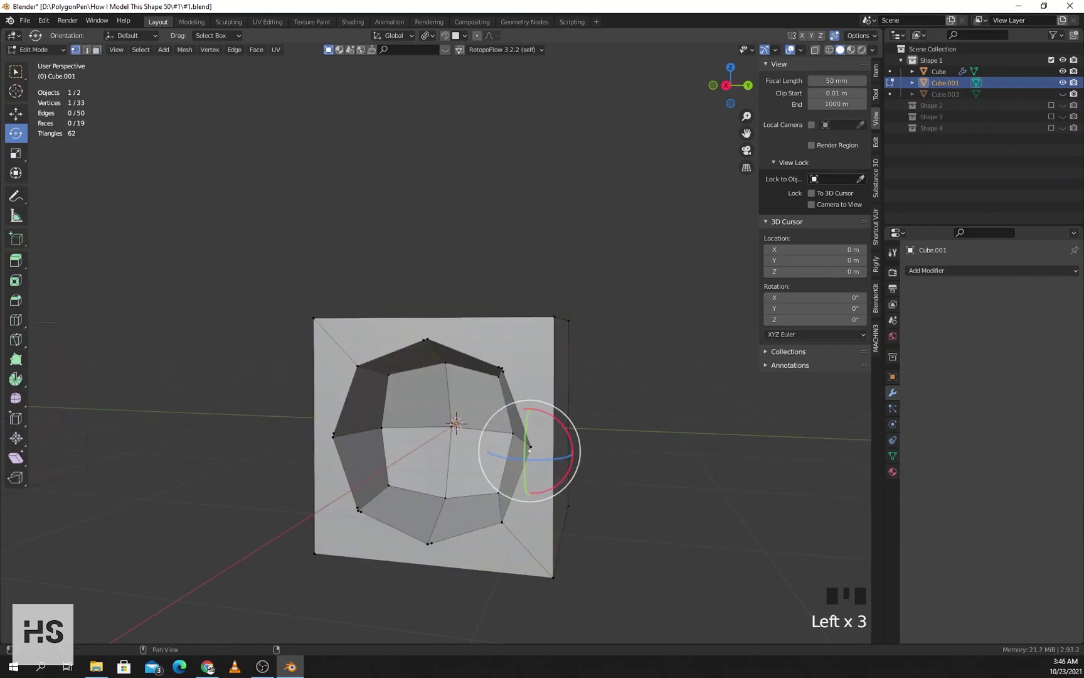
{"action": "scroll", "coordinate": [439, 440], "scroll_direction": "up", "scroll_amount": 2}
{"action": "middle_click_drag", "start_coordinate": [439, 439], "coordinate": [441, 434], "text": "shift"}
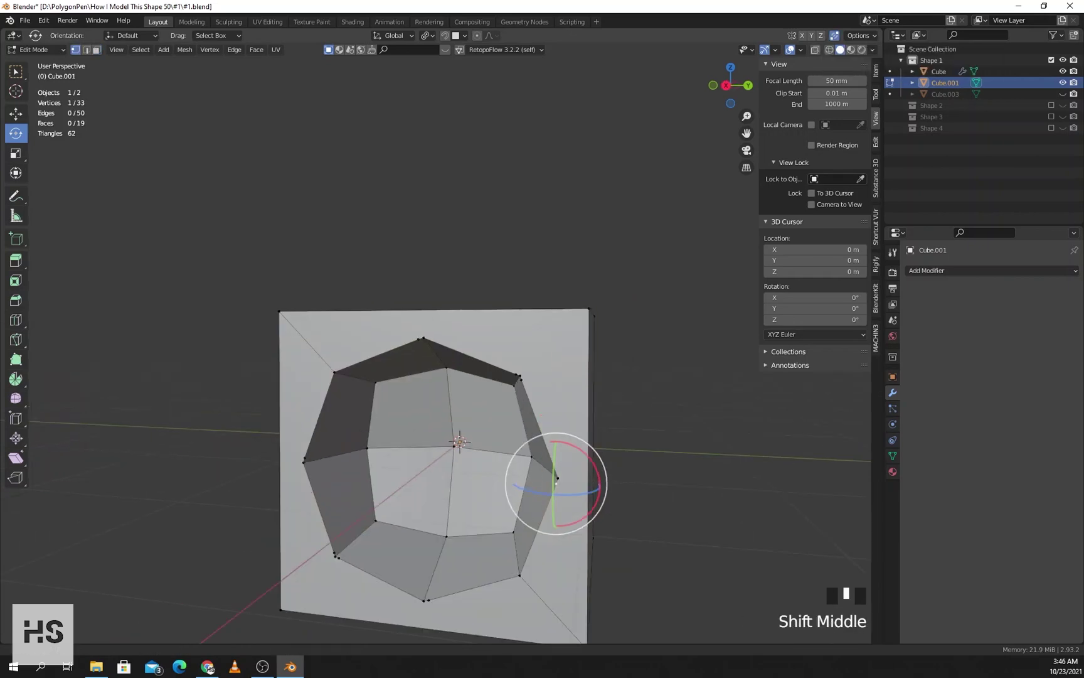
{"action": "middle_click_drag", "start_coordinate": [556, 483], "coordinate": [502, 376]}
{"action": "left_click", "coordinate": [477, 322]}
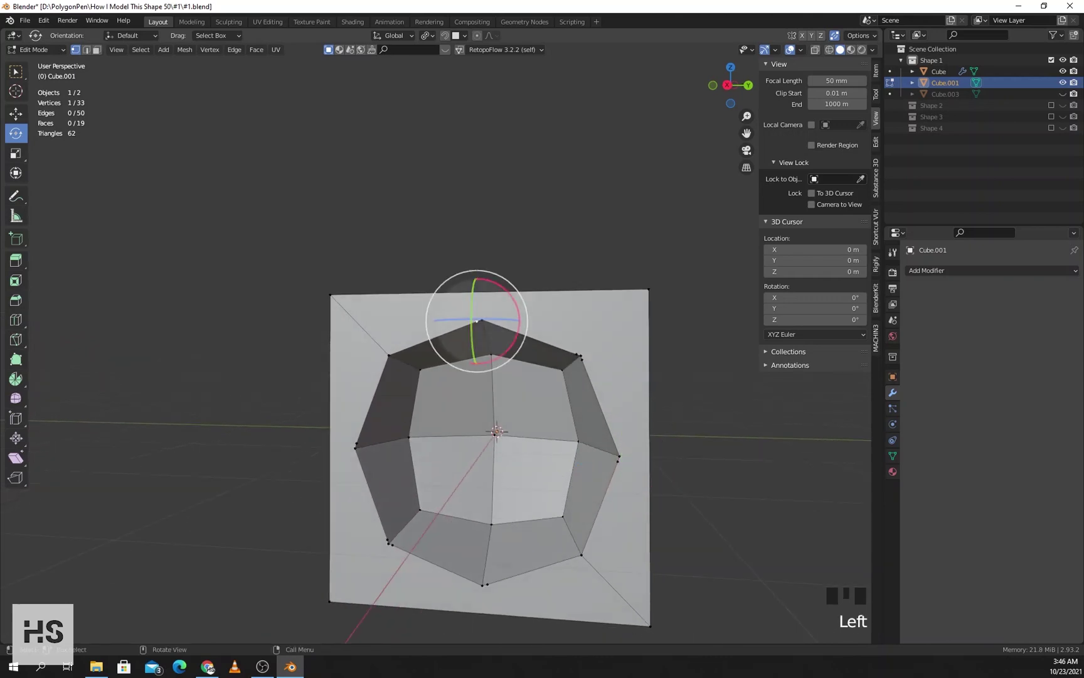
{"action": "left_click", "coordinate": [15, 72]}
{"action": "key", "text": "g"}
{"action": "key", "text": "g"}
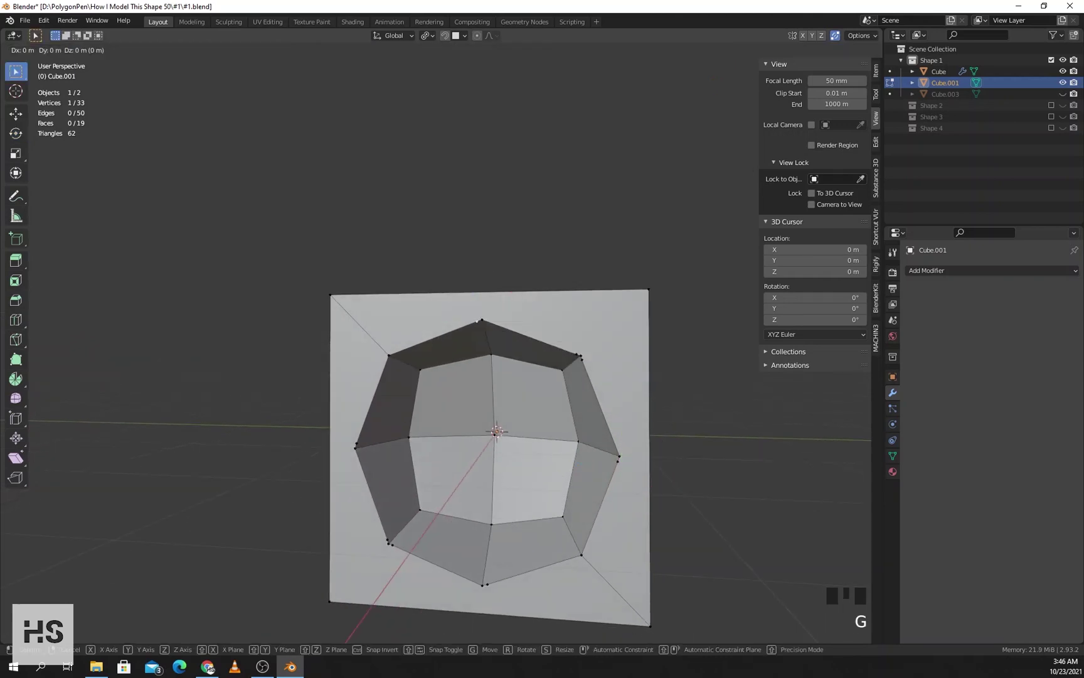
{"action": "left_click", "coordinate": [583, 321]}
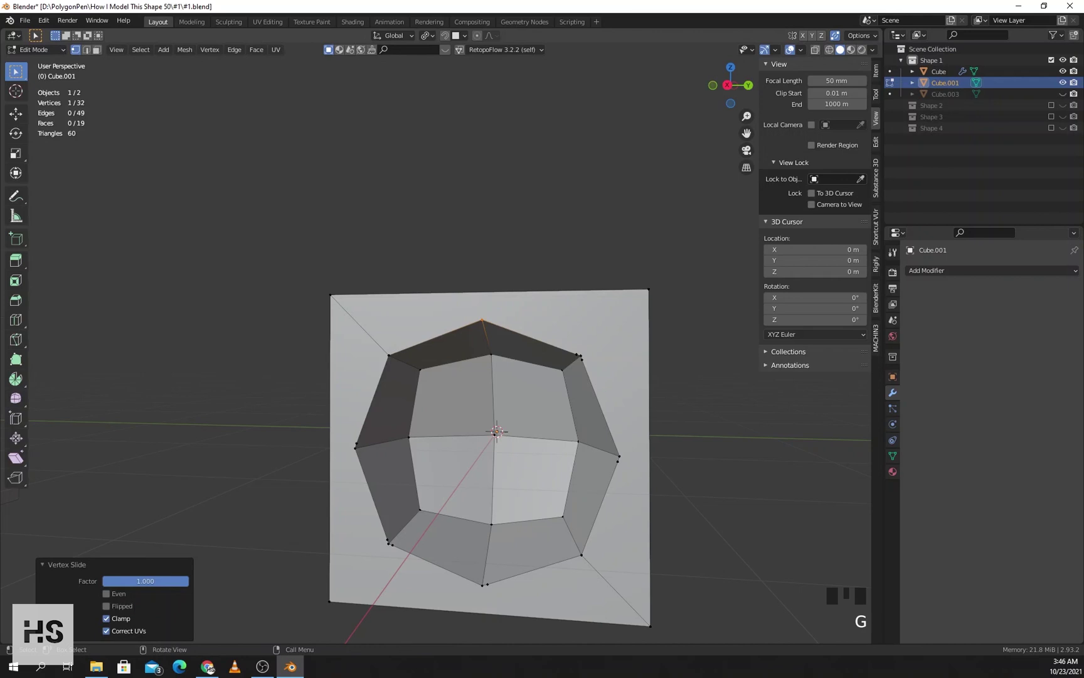
- Vertex-slide the extra vertices at the hole's upper-right and right corners onto their neighbouring rim vertices to merge them
{"action": "left_click", "coordinate": [578, 355]}
{"action": "key", "text": "g"}
{"action": "key", "text": "g"}
{"action": "left_click", "coordinate": [583, 358]}
{"action": "left_click", "coordinate": [583, 360]}
{"action": "key", "text": "g"}
{"action": "key", "text": "g"}
{"action": "left_click", "coordinate": [581, 355]}
{"action": "left_click", "coordinate": [618, 462]}
{"action": "key", "text": "g"}
{"action": "key", "text": "g"}
- Vertex-slide the extra vertices at the hole's bottom, lower-left and left corners onto their neighbouring rim vertices to merge them
{"action": "left_click", "coordinate": [487, 585]}
{"action": "key", "text": "g"}
{"action": "key", "text": "g"}
{"action": "left_click", "coordinate": [482, 585]}
{"action": "left_click", "coordinate": [387, 539]}
{"action": "key", "text": "g"}
{"action": "key", "text": "g"}
{"action": "left_click", "coordinate": [389, 543]}
{"action": "left_click", "coordinate": [357, 444]}
{"action": "key", "text": "g"}
{"action": "key", "text": "g"}
{"action": "left_click", "coordinate": [355, 449]}
- Add one centred horizontal and one centred vertical loop cut across the cube's outer faces, stopping at the front face
{"action": "mouse_move", "coordinate": [355, 448]}
{"action": "middle_mouse_down"}
{"action": "mouse_move", "coordinate": [378, 472]}
{"action": "mouse_move", "coordinate": [342, 447]}
{"action": "middle_mouse_up"}
{"action": "key", "text": "ctrl+r"}
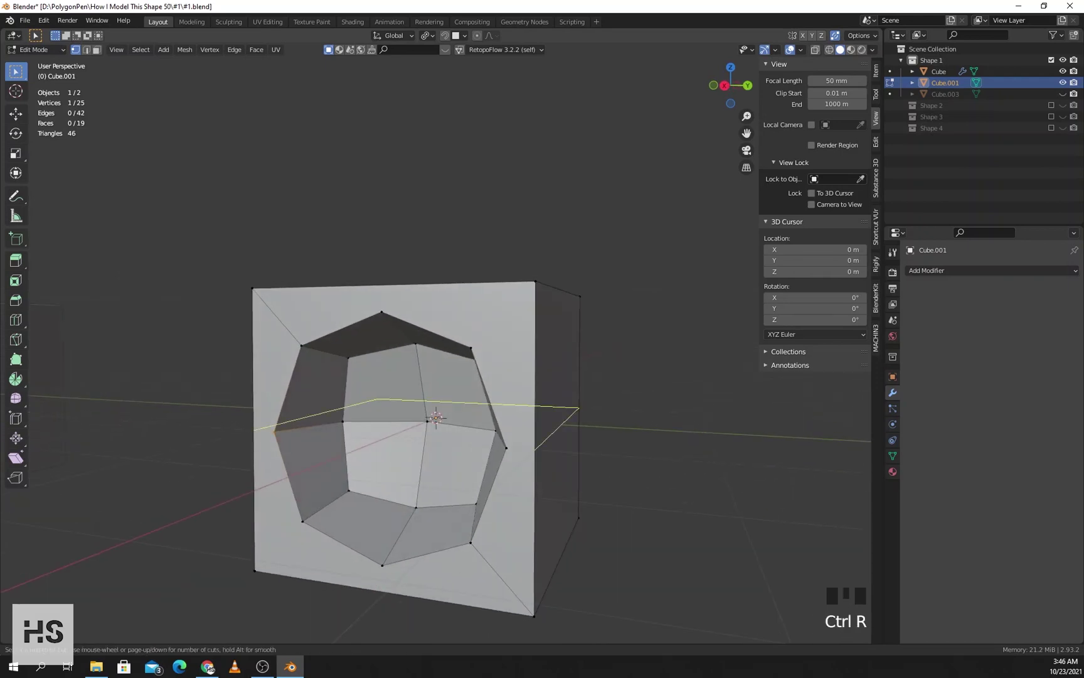
{"action": "left_click", "coordinate": [520, 471]}
{"action": "right_click", "coordinate": [531, 470]}
{"action": "middle_click_drag", "start_coordinate": [531, 471], "coordinate": [439, 376]}
{"action": "key", "text": "ctrl+r"}
{"action": "left_click", "coordinate": [461, 585]}
{"action": "right_click", "coordinate": [464, 583]}
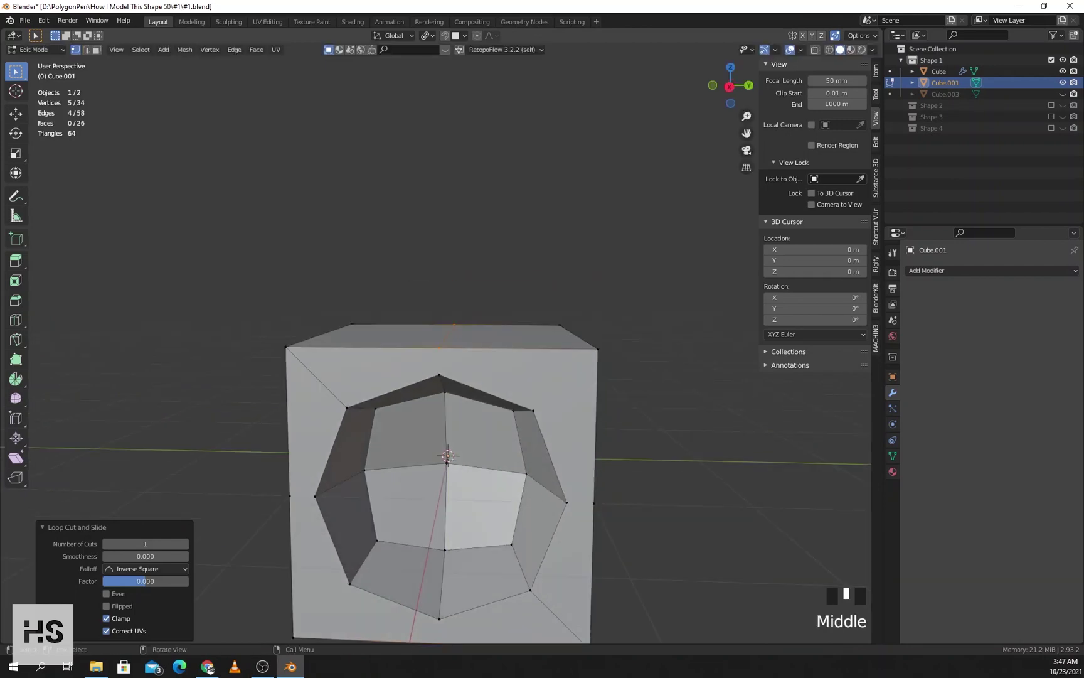
- Connect the hole's top, right and upper-right vertices to the matching edge midpoints and corner of the front face
{"action": "left_click", "coordinate": [439, 375]}
{"action": "left_click", "coordinate": [439, 348], "text": "shift"}
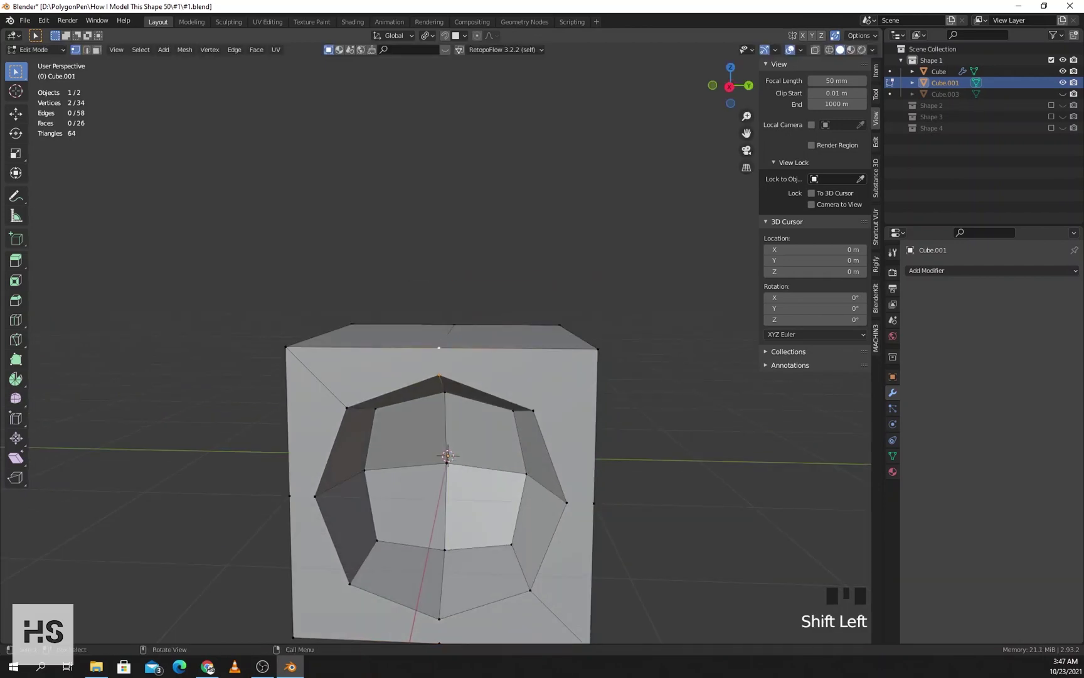
{"action": "key", "text": "j"}
{"action": "left_click", "coordinate": [566, 502]}
{"action": "left_click", "coordinate": [594, 503], "text": "shift"}
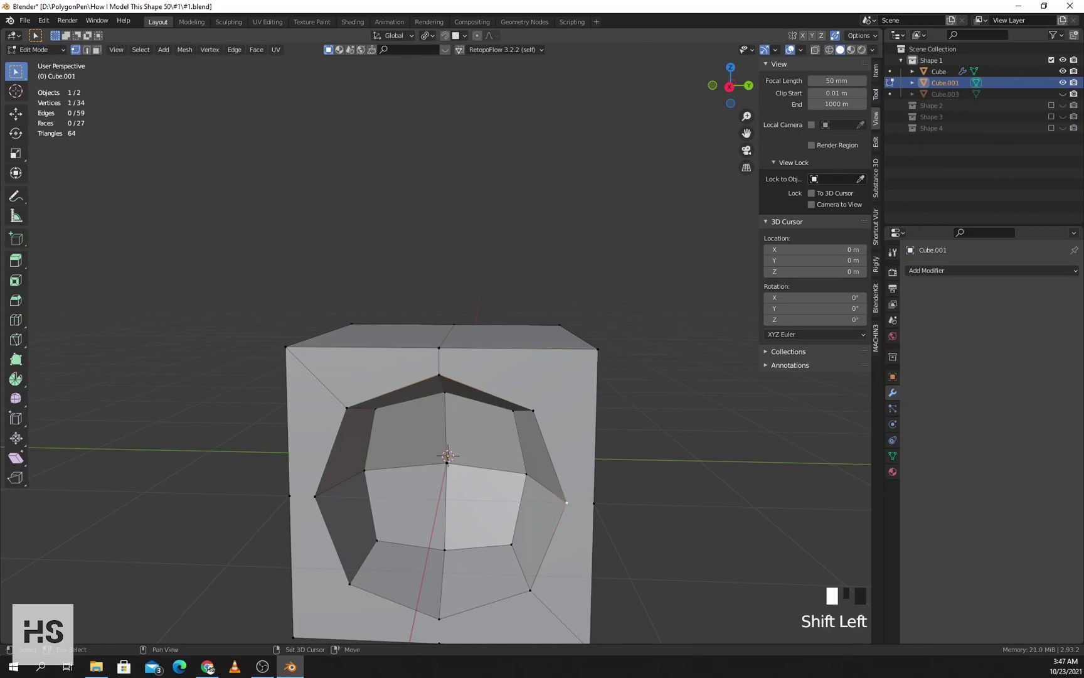
{"action": "key", "text": "j"}
{"action": "left_click", "coordinate": [534, 411]}
{"action": "left_click", "coordinate": [598, 349], "text": "shift"}
{"action": "key", "text": "j"}
- Connect the hole's left, bottom and lower-left vertices to the matching edge midpoints and corner of the front face
{"action": "middle_click_drag", "start_coordinate": [584, 377], "coordinate": [600, 364]}
{"action": "left_click", "coordinate": [363, 480]}
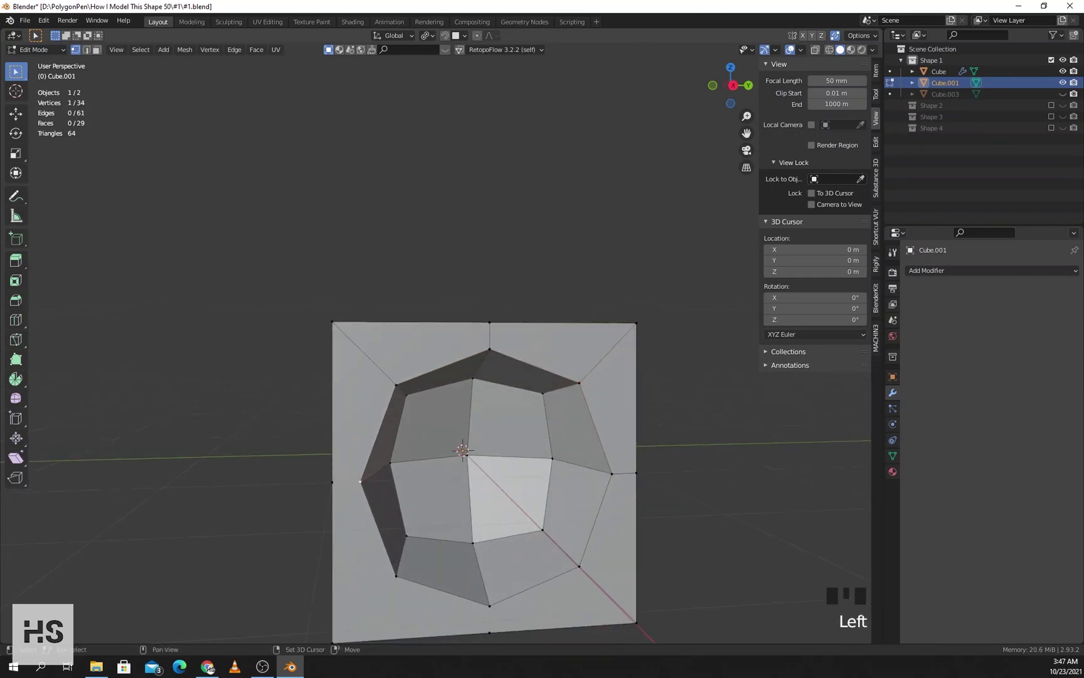
{"action": "left_click", "coordinate": [333, 481], "text": "shift"}
{"action": "key", "text": "j"}
{"action": "middle_click_drag", "start_coordinate": [351, 477], "coordinate": [354, 455]}
{"action": "left_click", "coordinate": [476, 482]}
{"action": "left_click", "coordinate": [476, 511], "text": "shift"}
{"action": "key", "text": "j"}
{"action": "left_click", "coordinate": [379, 445]}
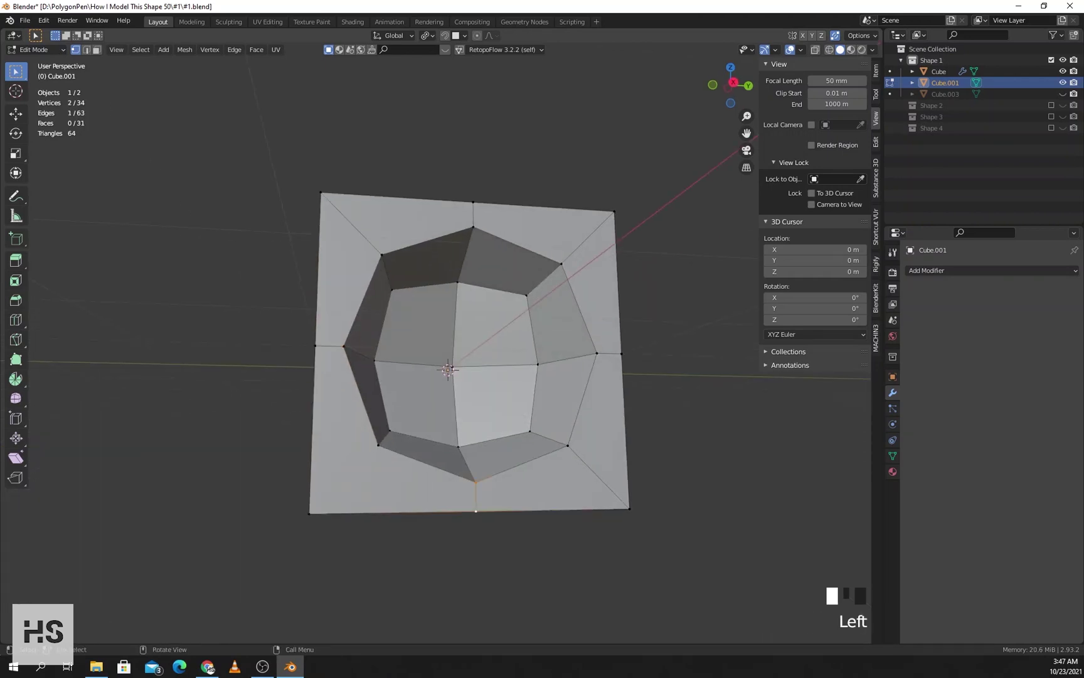
{"action": "left_click", "coordinate": [309, 514], "text": "shift"}
{"action": "key", "text": "j"}
- Add a supporting loop cut inside the hollow and slide it close to the rim with a factor of about -0.896
{"action": "middle_click_drag", "start_coordinate": [470, 377], "coordinate": [505, 395]}
{"action": "key", "text": "ctrl+r"}
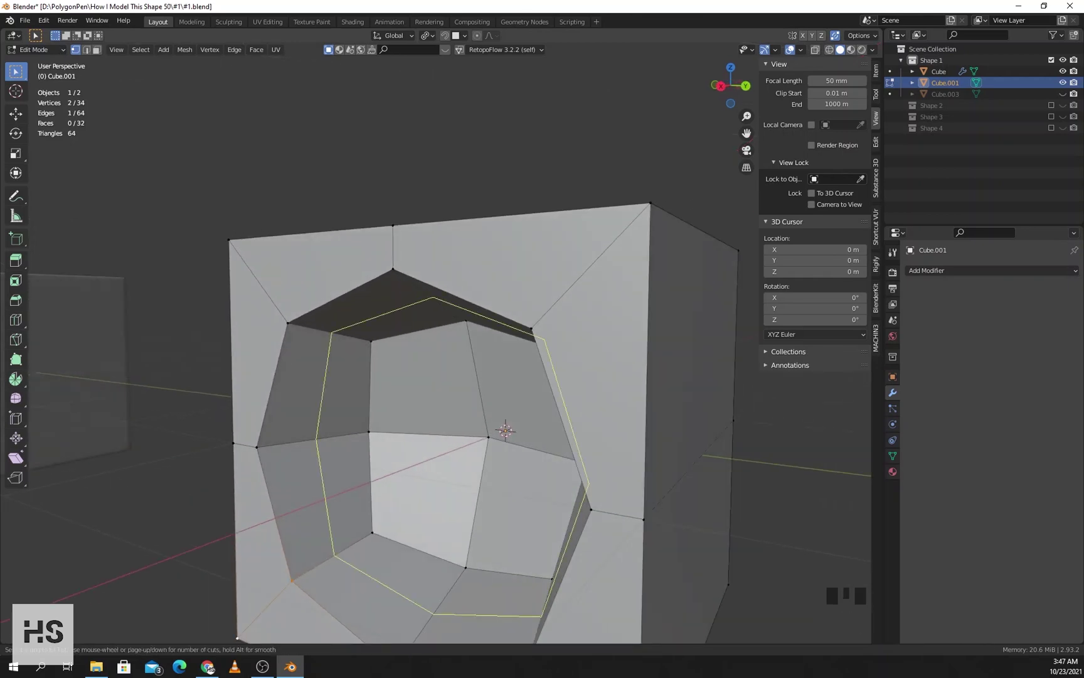
{"action": "left_click", "coordinate": [318, 434]}
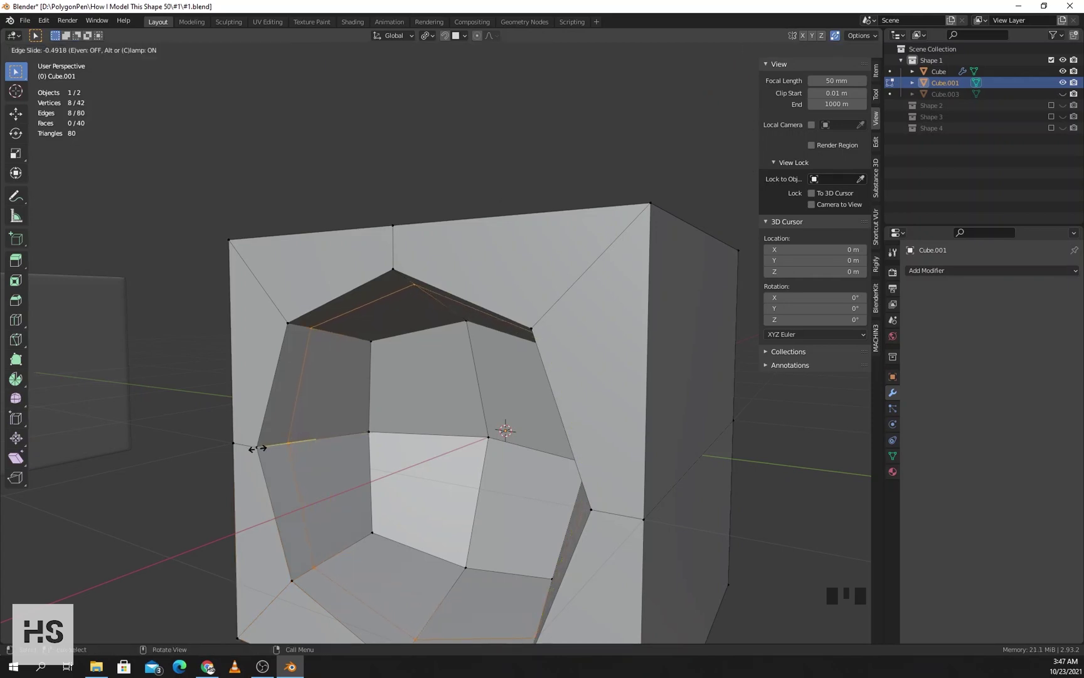
{"action": "key", "text": "e"}
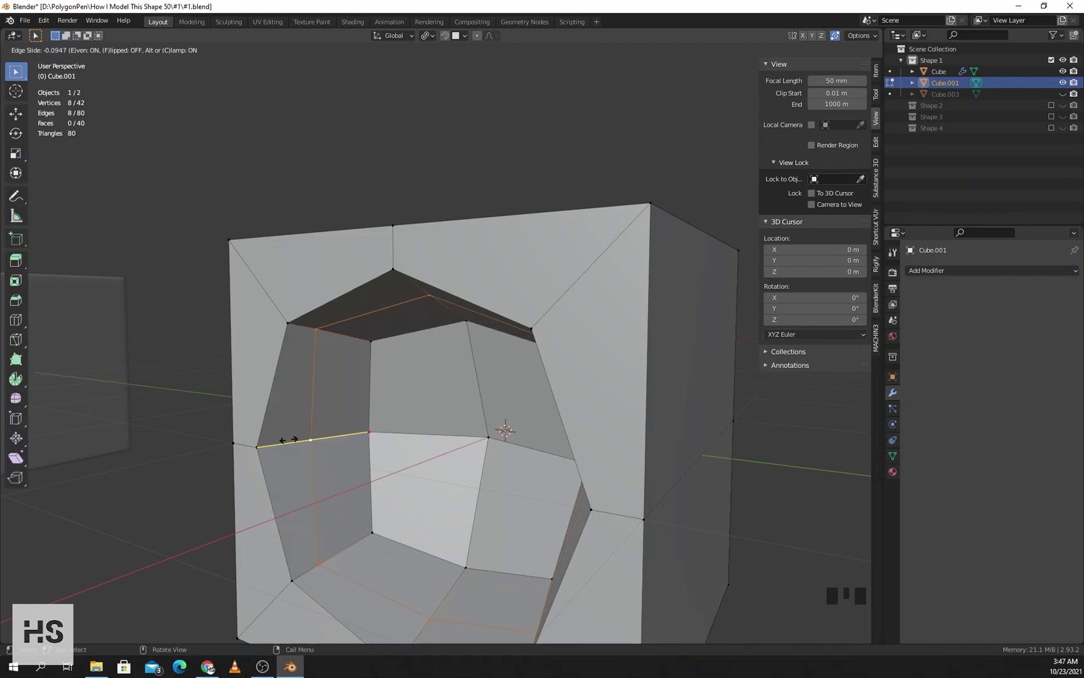
{"action": "key", "text": "f"}
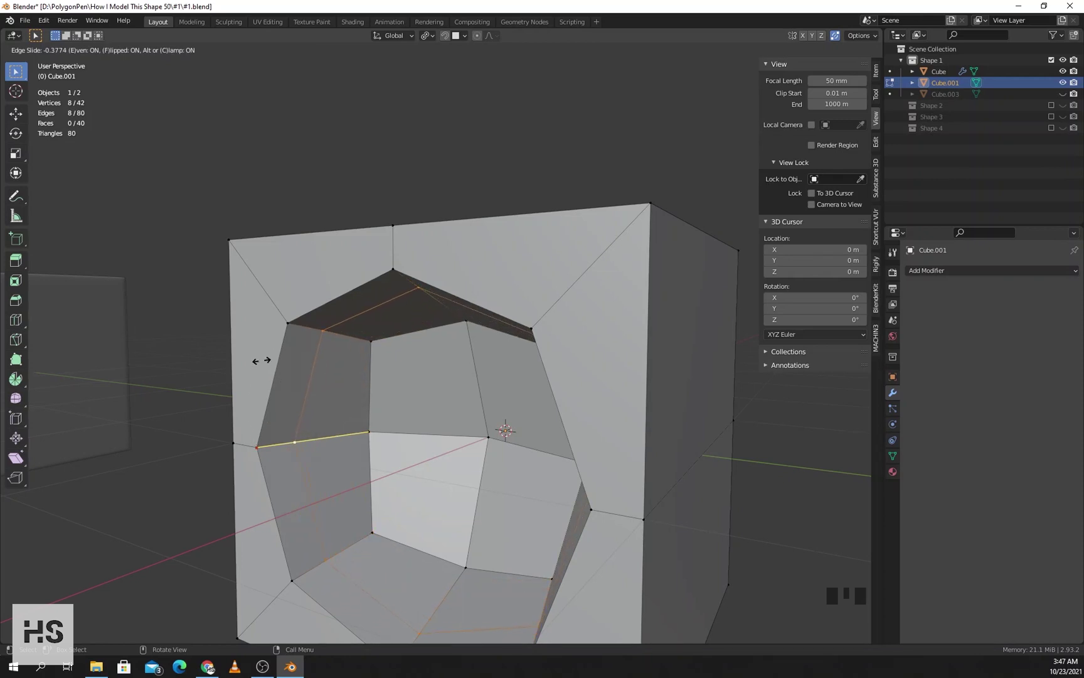
{"action": "left_click", "coordinate": [237, 389]}
{"action": "middle_click_drag", "start_coordinate": [237, 389], "coordinate": [290, 393]}
{"action": "scroll", "coordinate": [276, 390], "scroll_direction": "down", "scroll_amount": 3}
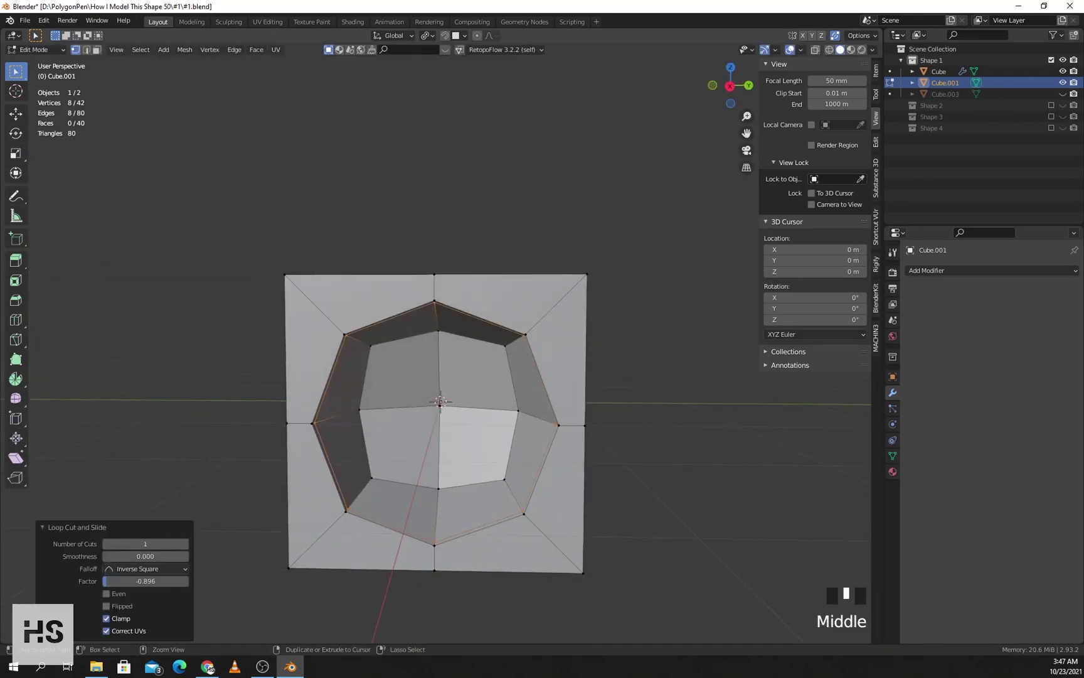
- Add a loop cut around the hole on the front face and slide it close to the rim with Even enabled
{"action": "key", "text": "ctrl+z"}
{"action": "key", "text": "ctrl+r"}
{"action": "left_click", "coordinate": [301, 424]}
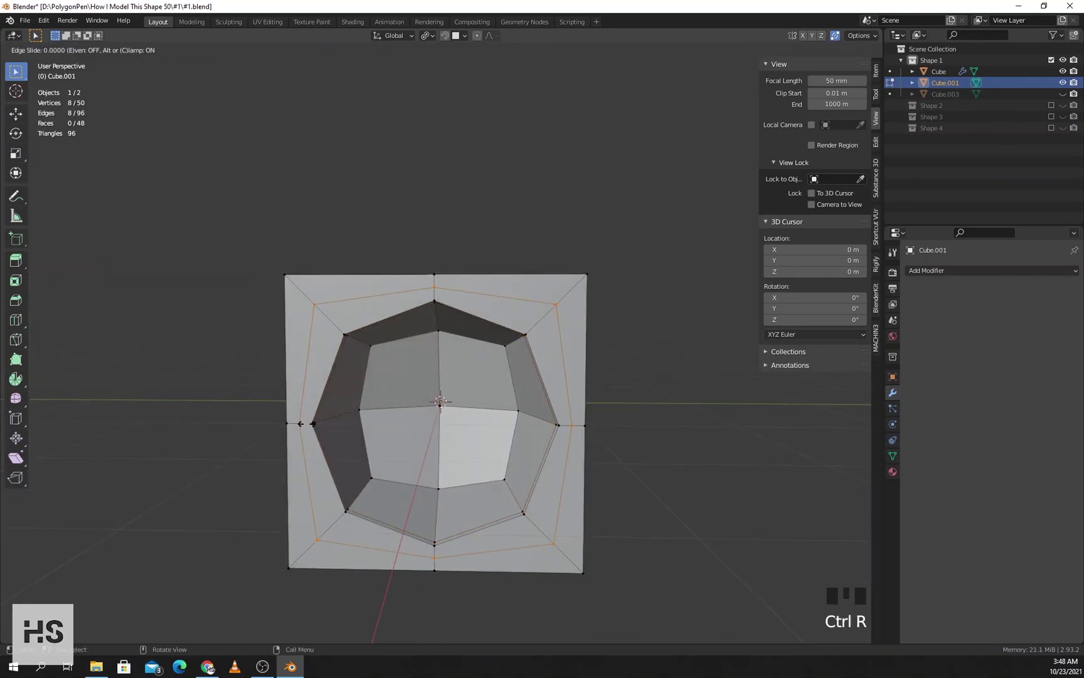
{"action": "key", "text": "e"}
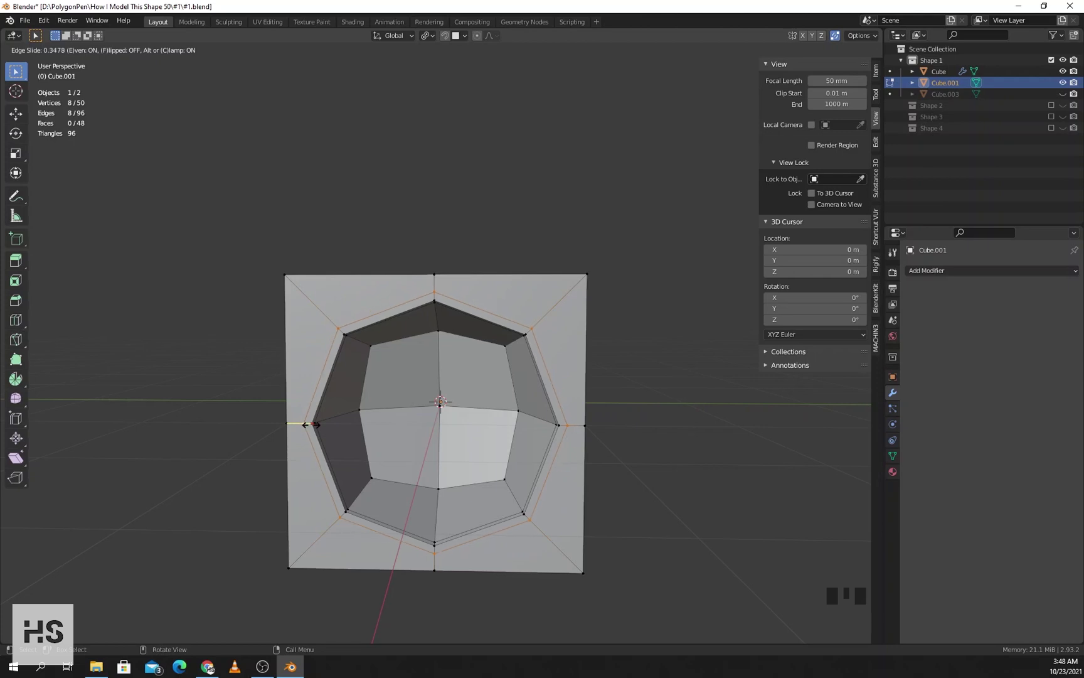
{"action": "left_click", "coordinate": [315, 425]}
- Add a centred vertical loop cut around the cube's sides, halfway between its front and back faces
{"action": "middle_click_drag", "start_coordinate": [314, 424], "coordinate": [155, 467], "text": "shift"}
{"action": "scroll", "coordinate": [269, 444], "scroll_direction": "down", "scroll_amount": 3}
{"action": "scroll", "coordinate": [156, 467], "scroll_direction": "up", "scroll_amount": 2}
{"action": "middle_click_drag", "start_coordinate": [402, 433], "coordinate": [439, 446]}
{"action": "key", "text": "ctrl+r"}
{"action": "left_click", "coordinate": [402, 443]}
{"action": "right_click", "coordinate": [402, 443]}
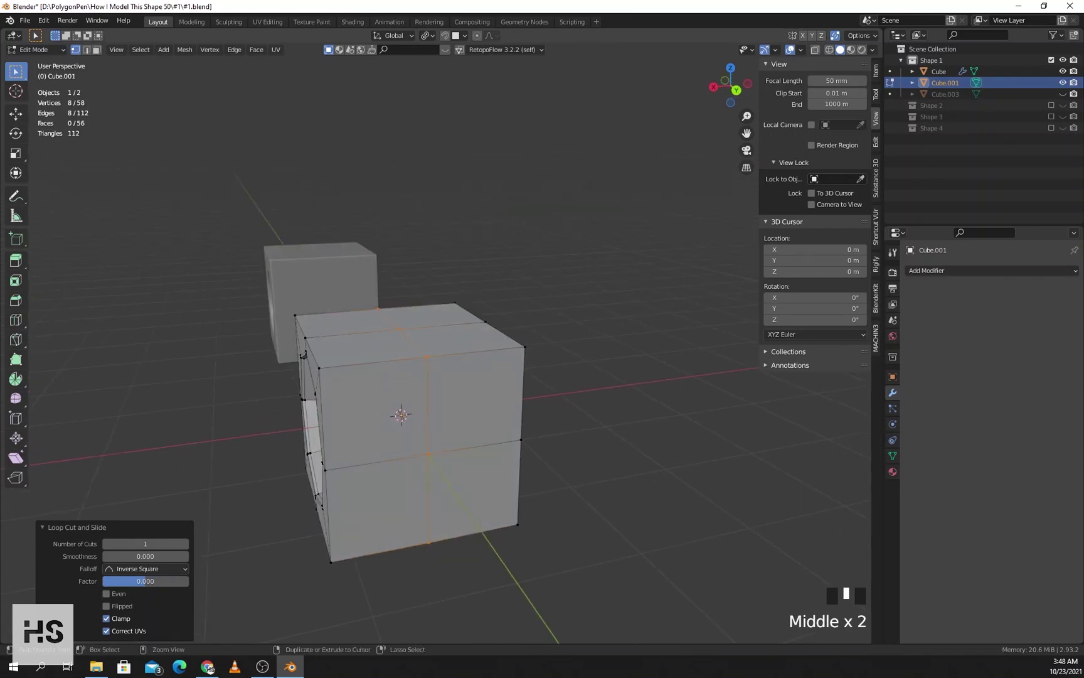
- Bevel the centred loop around the cube's sides to a width of 0.947 m with one segment
{"action": "key", "text": "ctrl+b"}
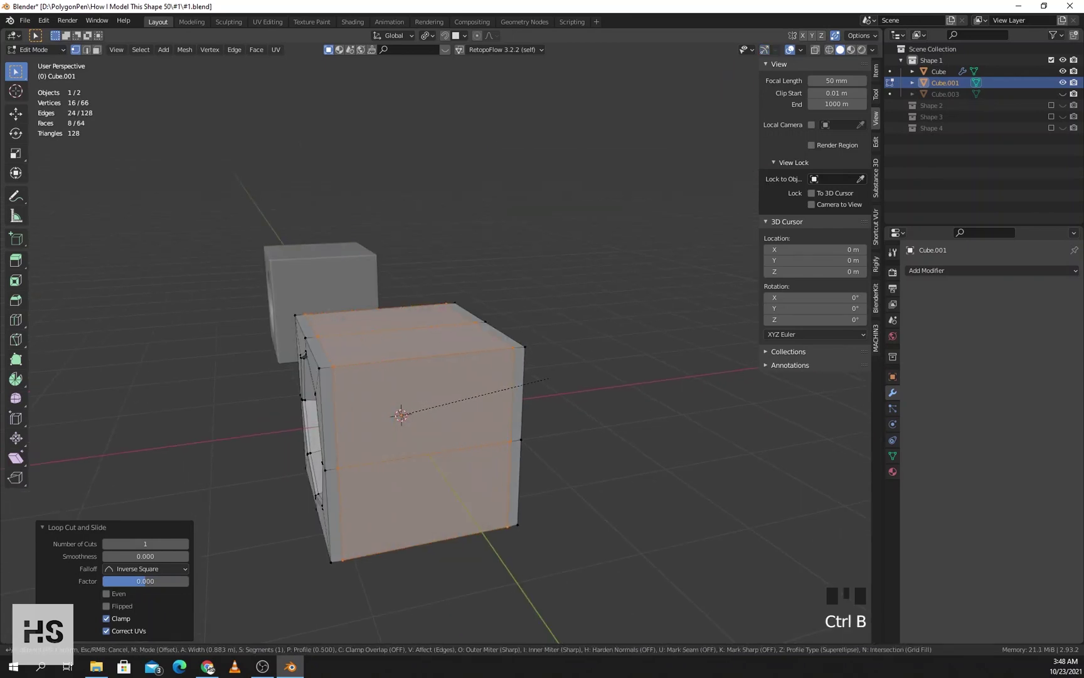
{"action": "left_click", "coordinate": [554, 378]}
{"action": "middle_click_drag", "start_coordinate": [554, 379], "coordinate": [662, 373]}
{"action": "middle_click_drag", "start_coordinate": [483, 401], "coordinate": [512, 411]}
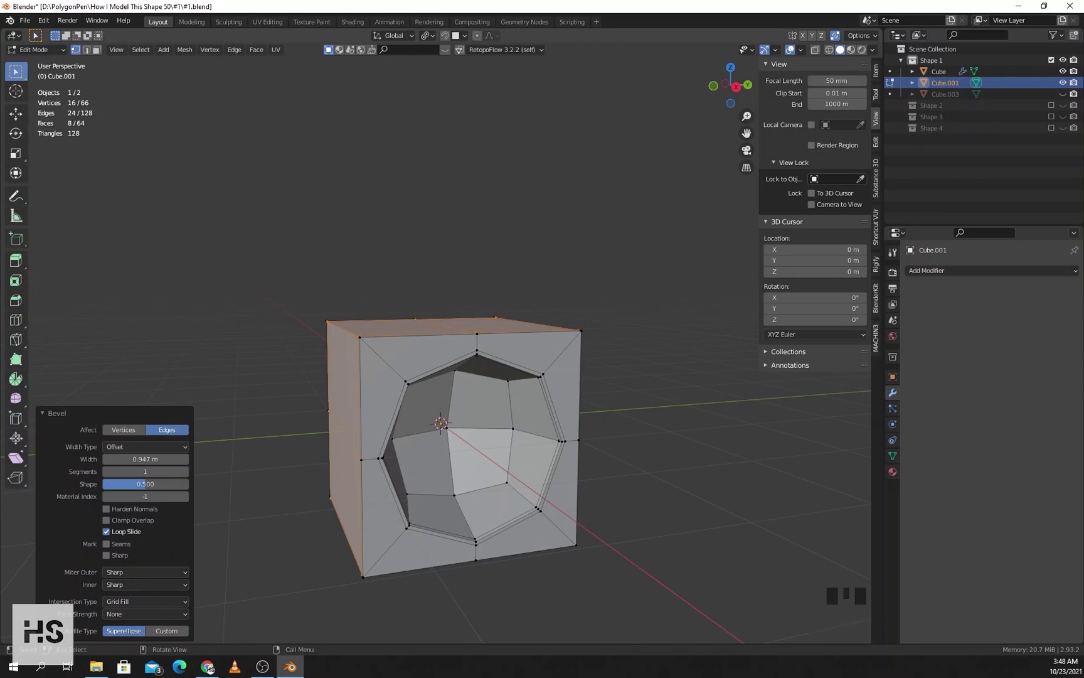
{"action": "middle_click_drag", "start_coordinate": [512, 411], "coordinate": [427, 399]}
- Bisect the whole mesh horizontally just below the cube's top edge and move the new loop slightly up along Z
{"action": "left_click", "coordinate": [731, 86]}
{"action": "scroll", "coordinate": [428, 415], "scroll_direction": "up", "scroll_amount": 1}
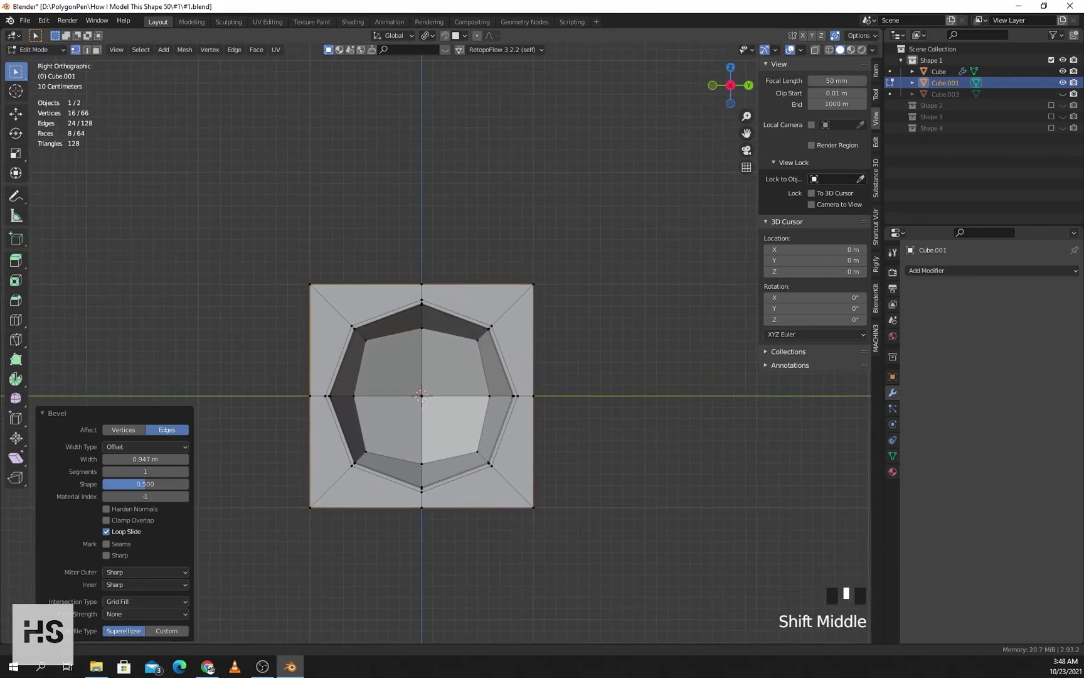
{"action": "key", "text": "a"}
{"action": "left_click", "coordinate": [16, 340]}
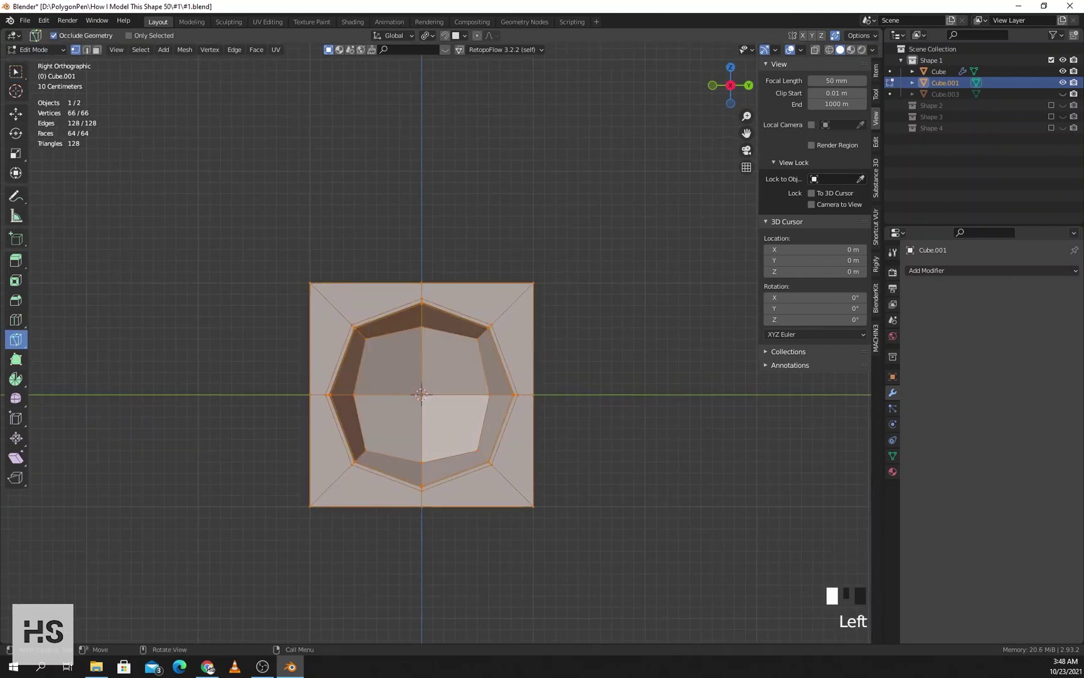
{"action": "left_click_drag", "start_coordinate": [15, 340], "coordinate": [44, 365]}
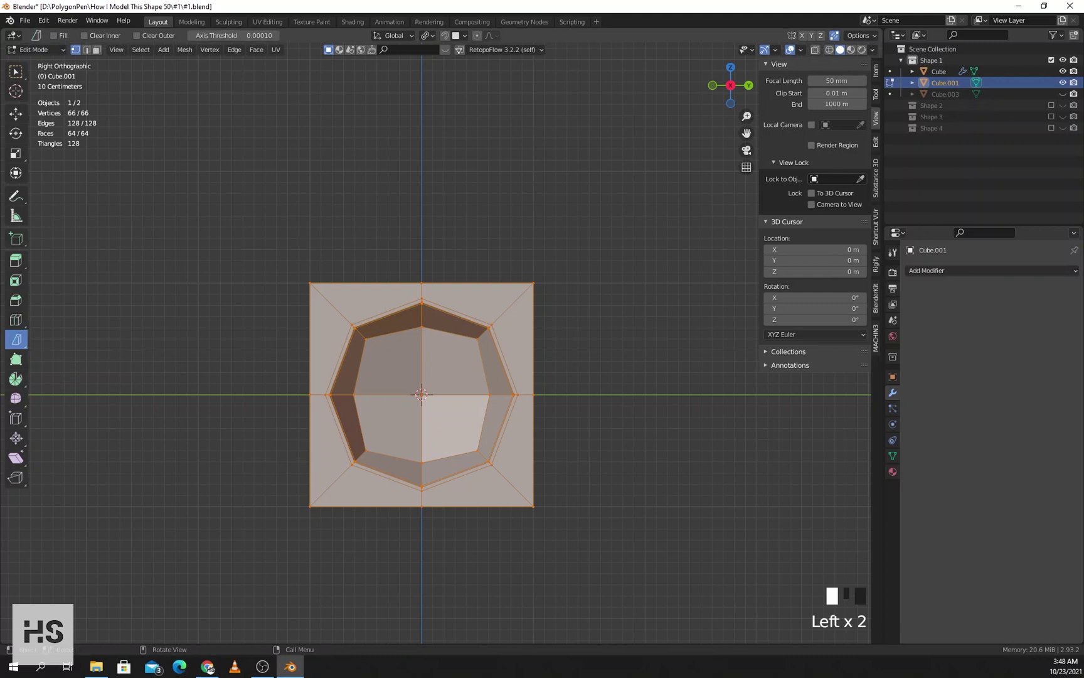
{"action": "left_click_drag", "start_coordinate": [301, 294], "coordinate": [336, 293]}
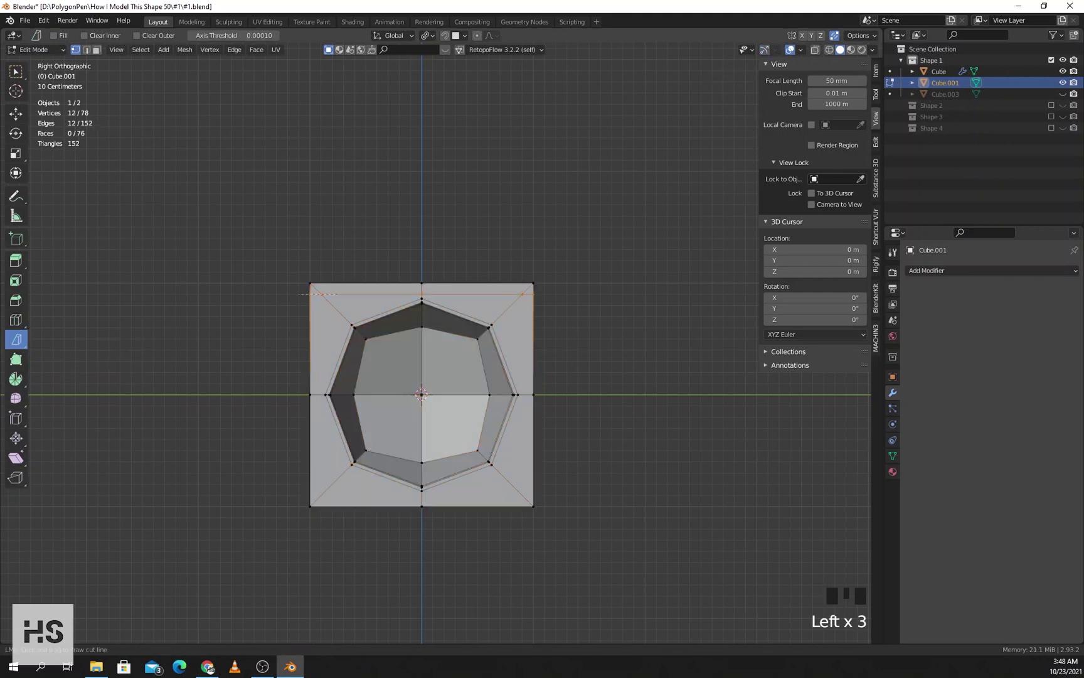
{"action": "left_click", "coordinate": [16, 114]}
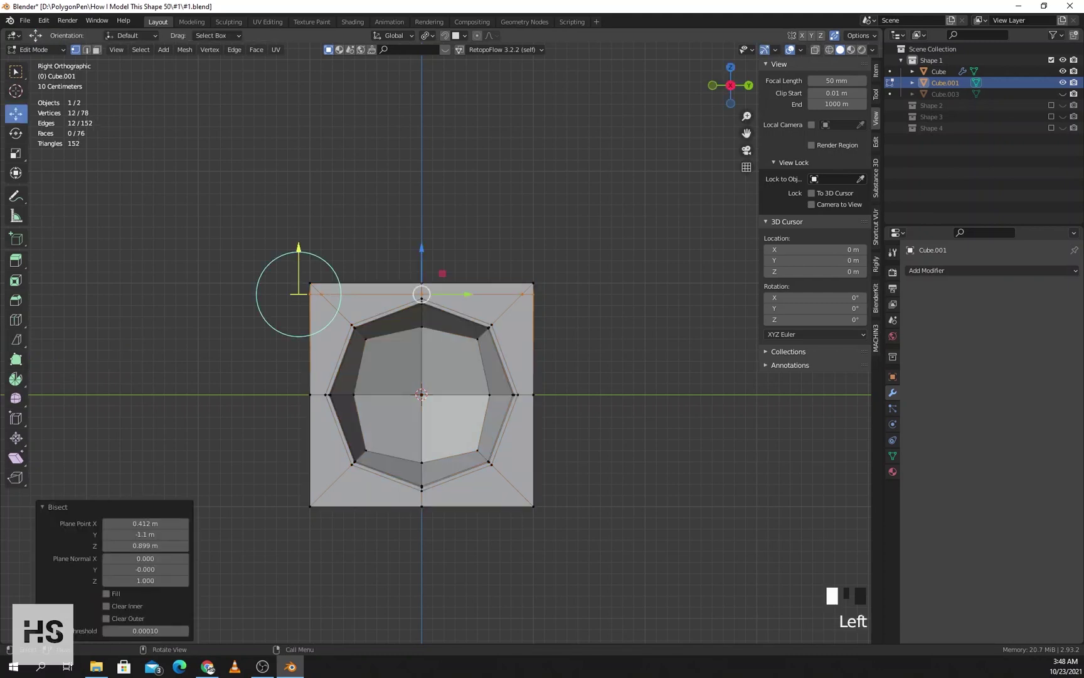
{"action": "left_click_drag", "start_coordinate": [421, 249], "coordinate": [422, 244]}
- Bisect the whole mesh horizontally just above the bottom edge and vertically near the front face's right edge
{"action": "key", "text": "a"}
{"action": "left_click", "coordinate": [16, 340]}
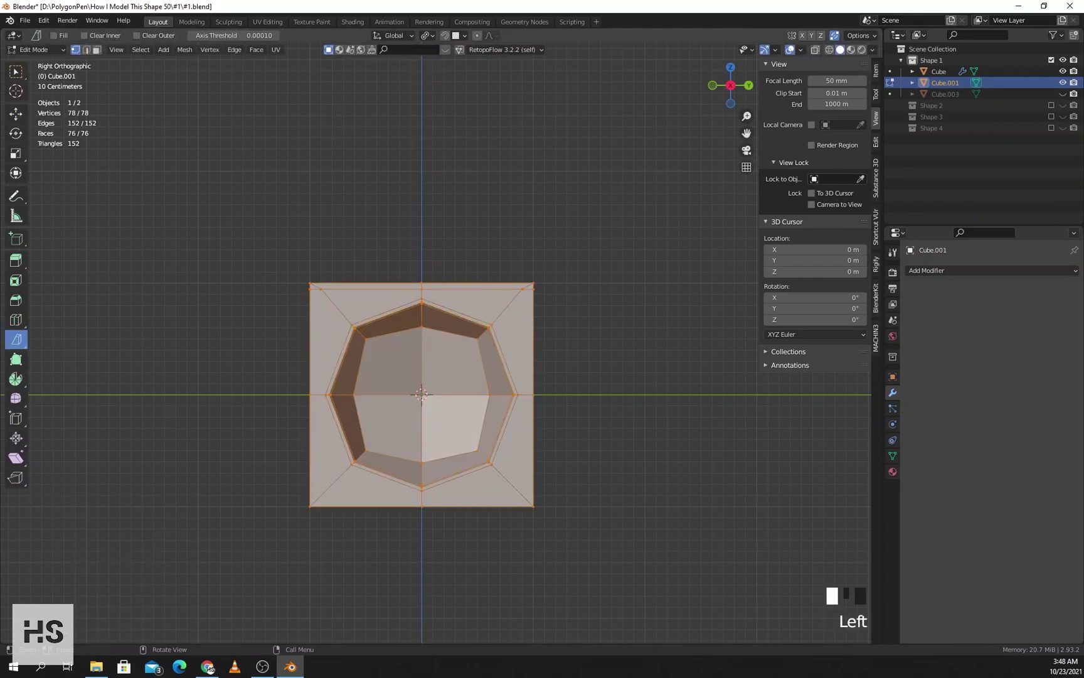
{"action": "mouse_move", "coordinate": [305, 501]}
{"action": "left_mouse_down"}
{"action": "mouse_move", "coordinate": [546, 501]}
{"action": "mouse_move", "coordinate": [523, 289]}
{"action": "mouse_move", "coordinate": [523, 319]}
{"action": "left_mouse_up"}
{"action": "key", "text": "a"}
- Straighten the cut near the right edge by scaling it to 0 along Y, and move it slightly closer to that edge
{"action": "left_click", "coordinate": [15, 113]}
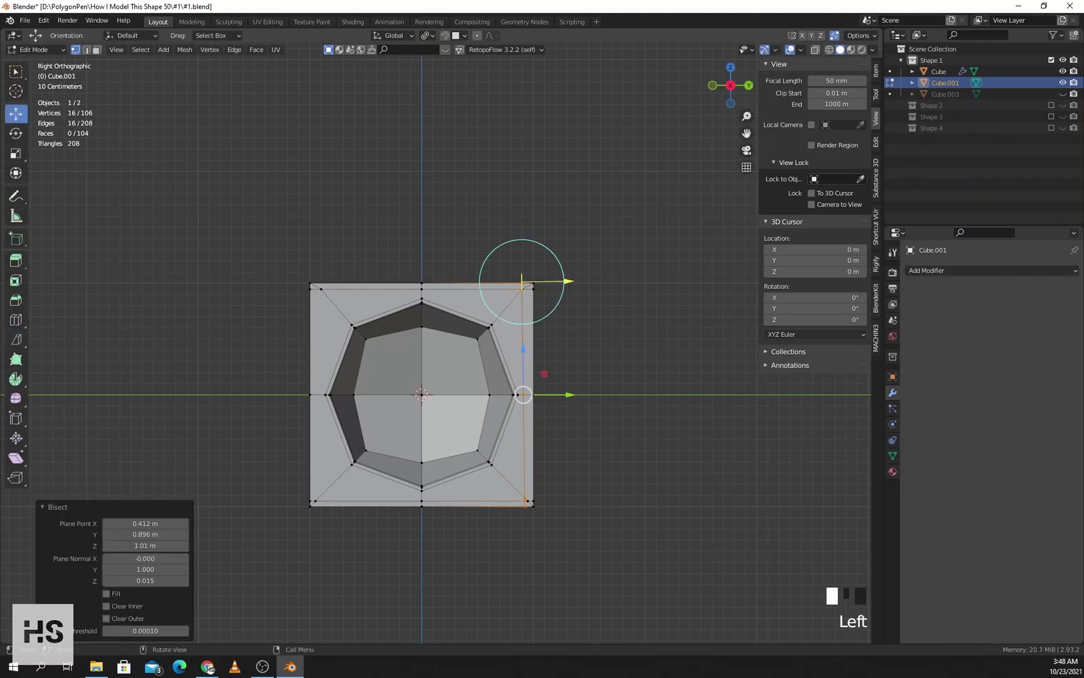
{"action": "key", "text": "s"}
{"action": "key", "text": "y"}
{"action": "key", "text": "0"}
{"action": "key", "text": "Return"}
{"action": "left_click_drag", "start_coordinate": [568, 396], "coordinate": [571, 396]}
- Bisect the whole mesh vertically close to the front face's left edge
{"action": "key", "text": "a"}
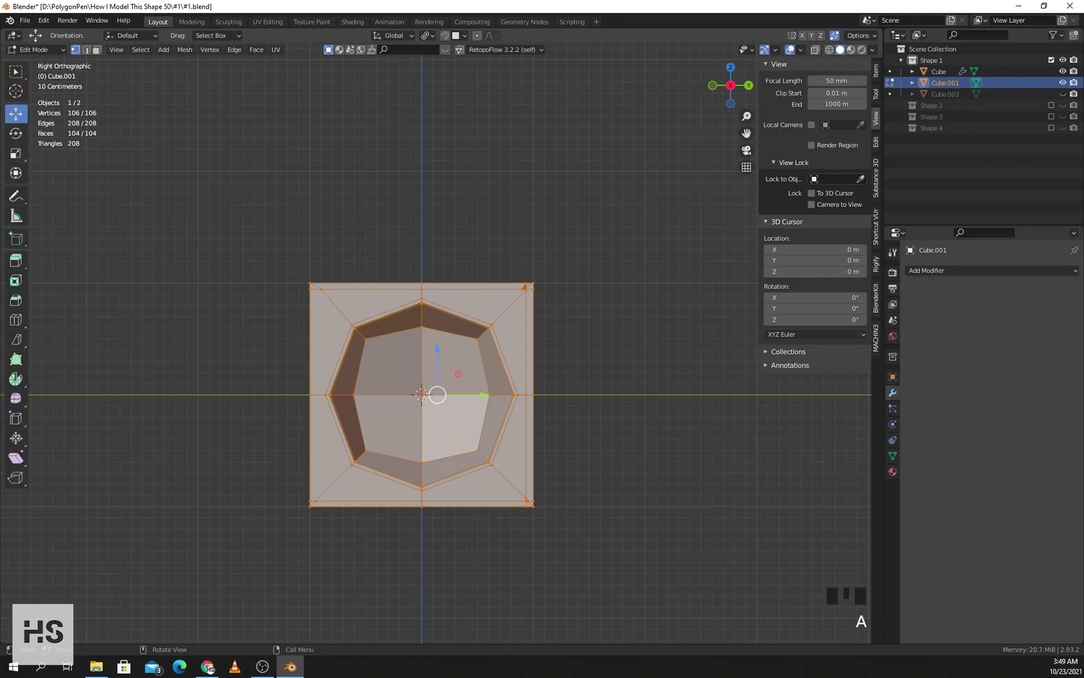
{"action": "left_click", "coordinate": [15, 340]}
{"action": "left_click_drag", "start_coordinate": [317, 274], "coordinate": [317, 322]}
- Merge the three upper-left corner vertices of the front face at center and move the result -0.013714 m in Y and -0.004898 m in Z
{"action": "scroll", "coordinate": [436, 344], "scroll_direction": "up", "scroll_amount": 4}
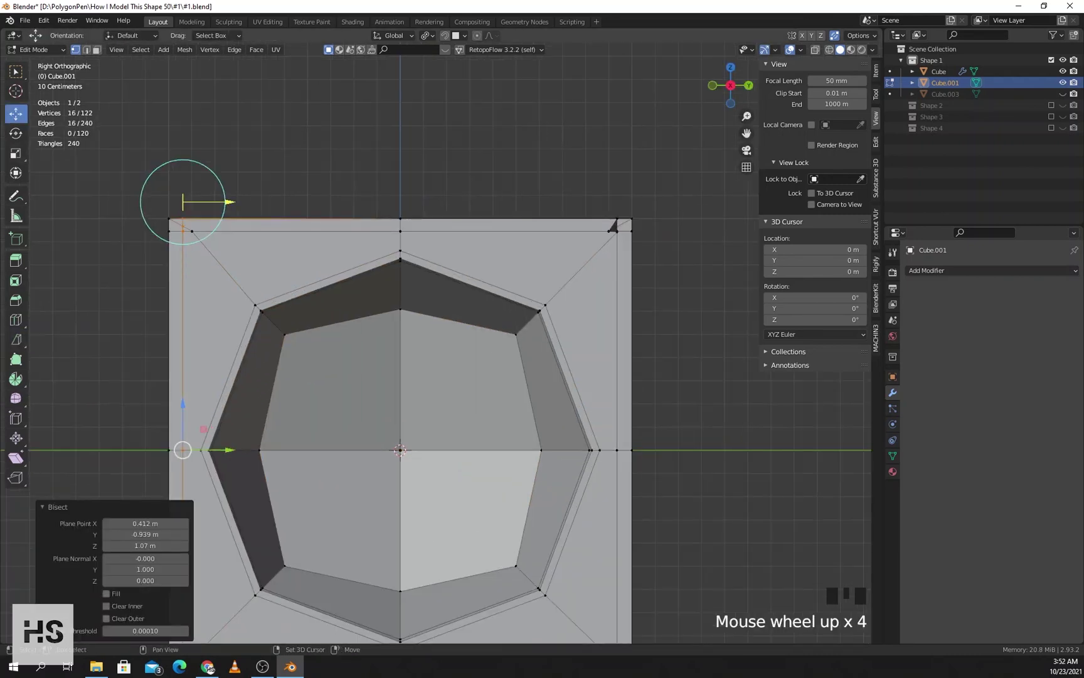
{"action": "middle_click_drag", "start_coordinate": [326, 301], "coordinate": [501, 362], "text": "shift"}
{"action": "scroll", "coordinate": [436, 344], "scroll_direction": "up", "scroll_amount": 4}
{"action": "middle_click_drag", "start_coordinate": [326, 295], "coordinate": [438, 367], "text": "shift"}
{"action": "scroll", "coordinate": [436, 343], "scroll_direction": "up", "scroll_amount": 1}
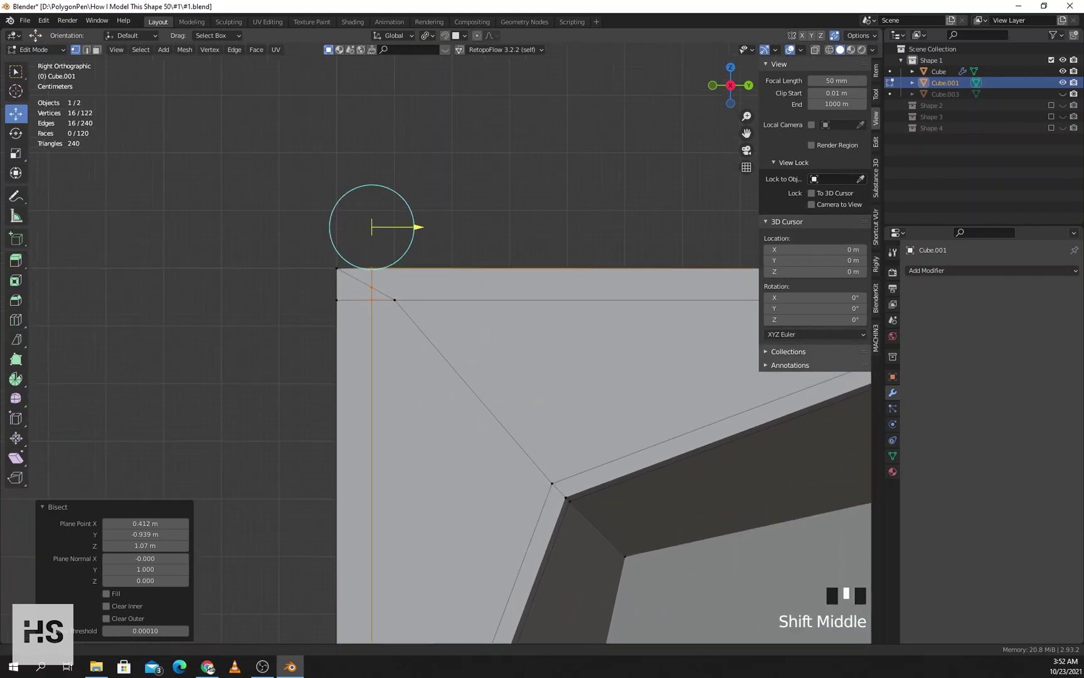
{"action": "left_click_drag", "start_coordinate": [419, 324], "coordinate": [363, 272]}
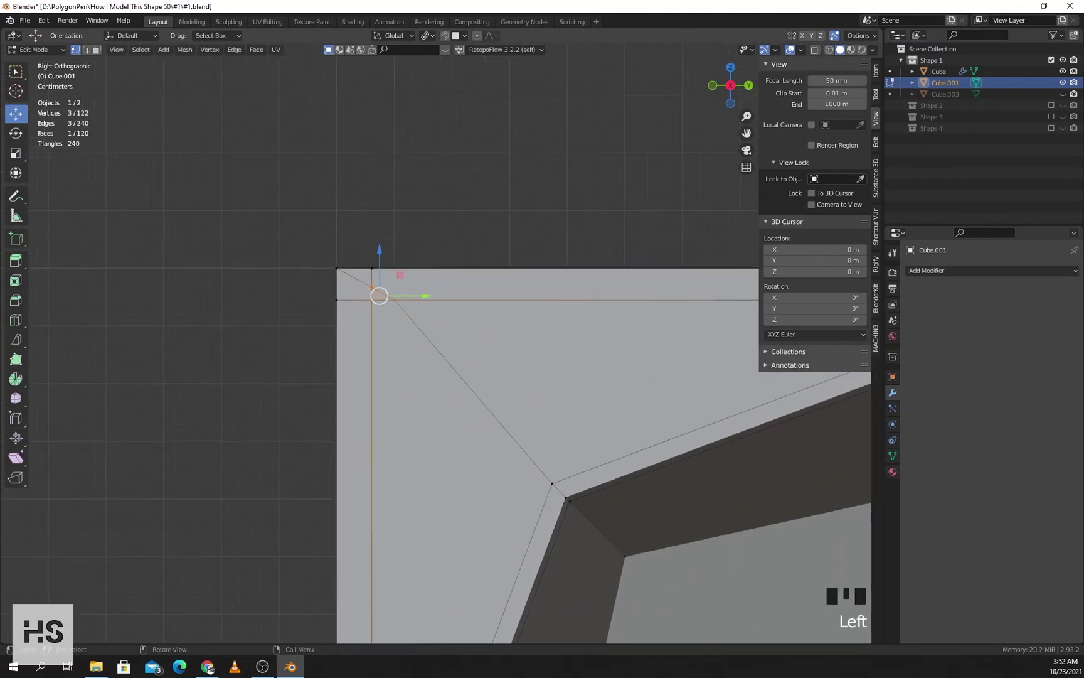
{"action": "key", "text": "m"}
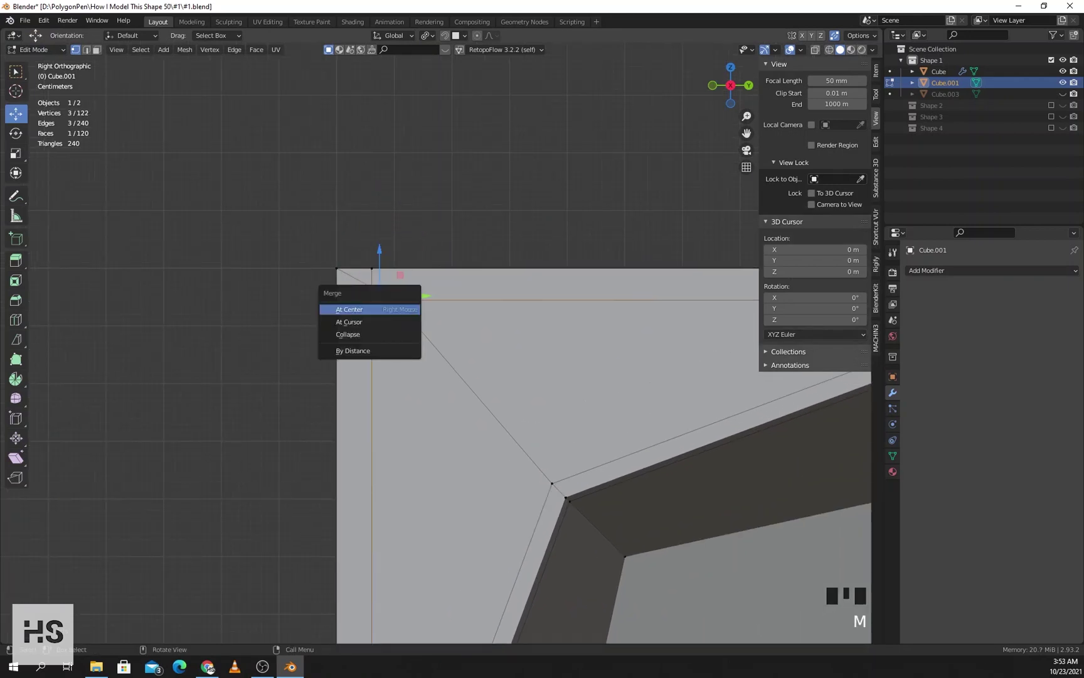
{"action": "left_click", "coordinate": [349, 308]}
{"action": "left_click_drag", "start_coordinate": [414, 296], "coordinate": [407, 295]}
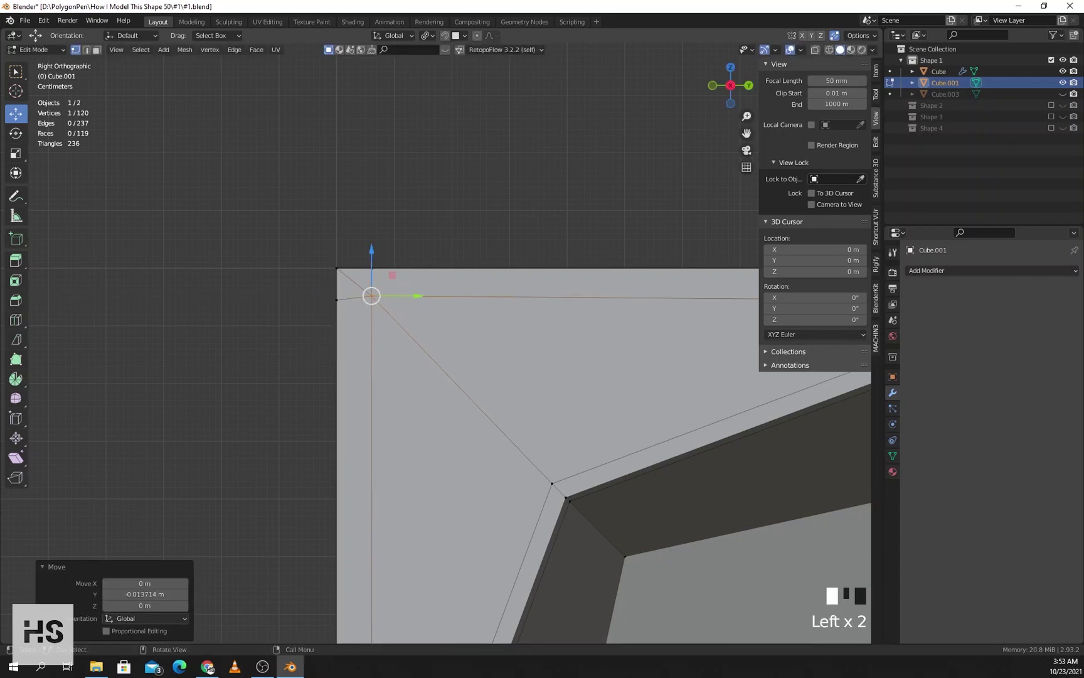
{"action": "left_click_drag", "start_coordinate": [372, 254], "coordinate": [371, 257]}
- Merge the close vertices at the front face's upper-right corner into one and move it 0.011564 m in Y
{"action": "scroll", "coordinate": [377, 264], "scroll_direction": "down", "scroll_amount": 3}
{"action": "middle_click_drag", "start_coordinate": [502, 276], "coordinate": [12, 282], "text": "shift"}
{"action": "scroll", "coordinate": [436, 313], "scroll_direction": "up", "scroll_amount": 3}
{"action": "scroll", "coordinate": [469, 324], "scroll_direction": "up", "scroll_amount": 2}
{"action": "middle_click_drag", "start_coordinate": [469, 324], "coordinate": [463, 350], "text": "shift"}
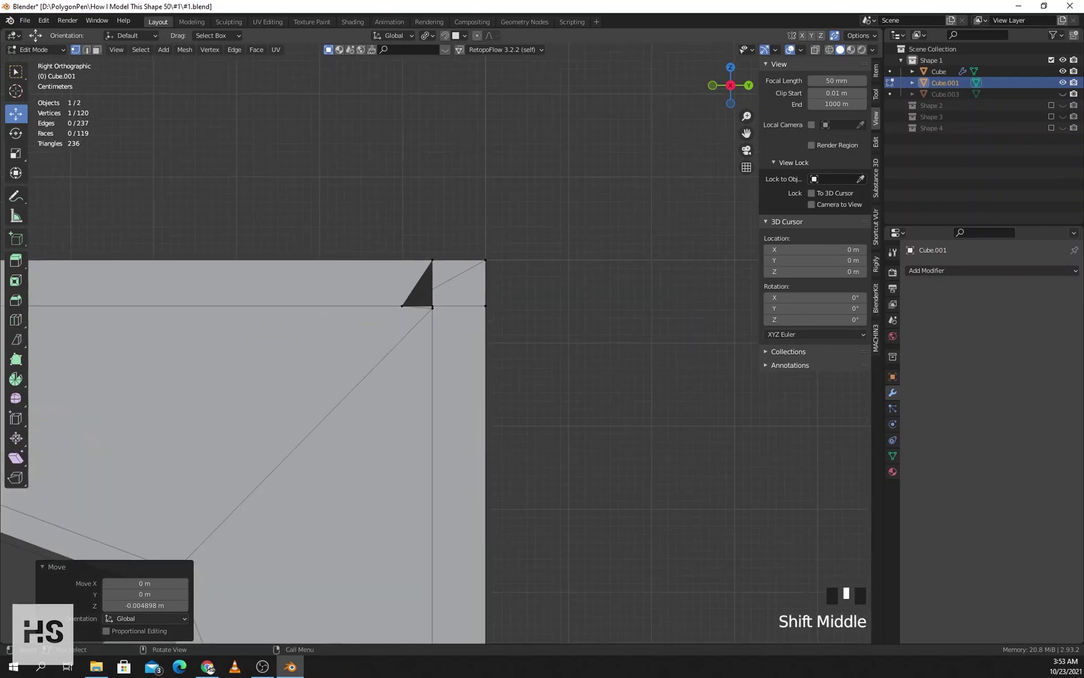
{"action": "mouse_move", "coordinate": [384, 327]}
{"action": "left_mouse_down"}
{"action": "mouse_move", "coordinate": [454, 278]}
{"action": "mouse_move", "coordinate": [476, 306]}
{"action": "left_mouse_up"}
{"action": "right_click", "coordinate": [453, 274]}
{"action": "key", "text": "m"}
{"action": "left_click", "coordinate": [389, 329]}
- Merge the three lower-right corner vertices of the front face and move the result -0.006857 m in Z and -0.004898 m in Y
{"action": "scroll", "coordinate": [476, 314], "scroll_direction": "down", "scroll_amount": 4}
{"action": "middle_click_drag", "start_coordinate": [475, 351], "coordinate": [481, 135], "text": "shift"}
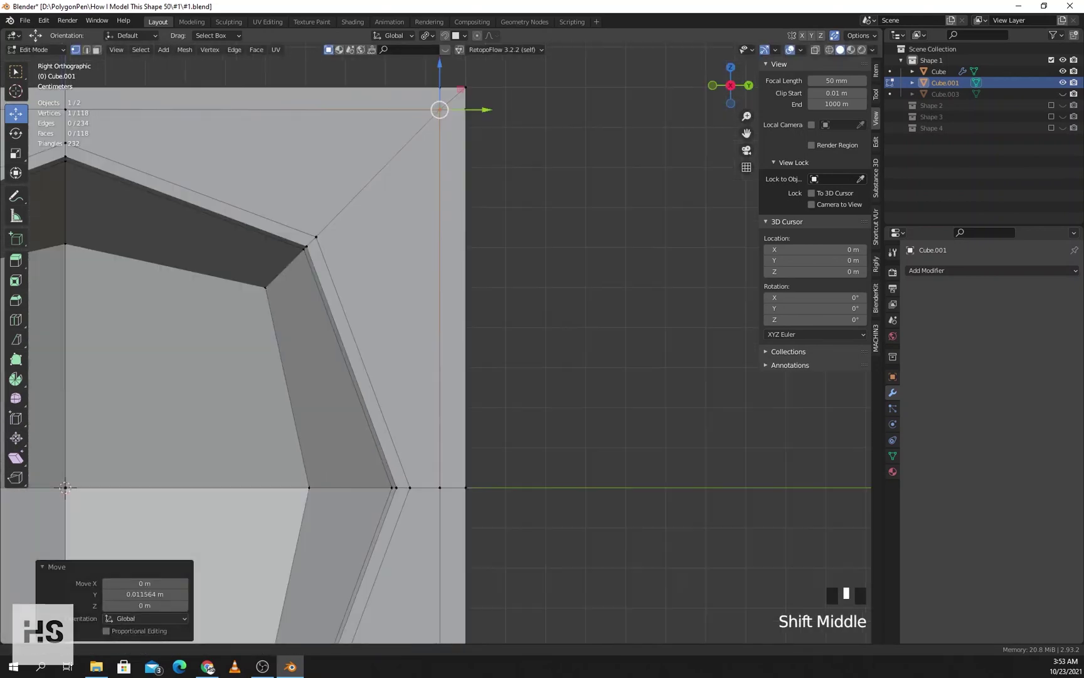
{"action": "middle_click_drag", "start_coordinate": [465, 402], "coordinate": [484, 205], "text": "shift"}
{"action": "scroll", "coordinate": [477, 301], "scroll_direction": "down", "scroll_amount": 2}
{"action": "middle_click_drag", "start_coordinate": [464, 477], "coordinate": [461, 288], "text": "shift"}
{"action": "scroll", "coordinate": [439, 376], "scroll_direction": "up", "scroll_amount": 4}
{"action": "left_click_drag", "start_coordinate": [426, 391], "coordinate": [471, 437]}
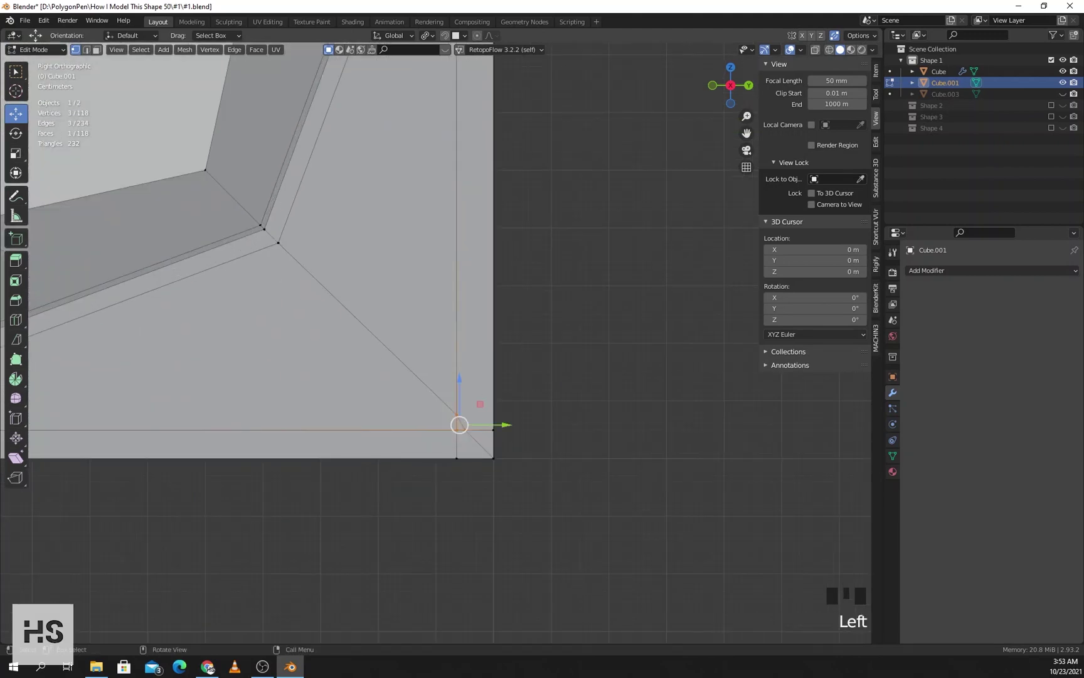
{"action": "key", "text": "m"}
{"action": "left_click", "coordinate": [472, 441]}
{"action": "left_click_drag", "start_coordinate": [459, 379], "coordinate": [459, 384]}
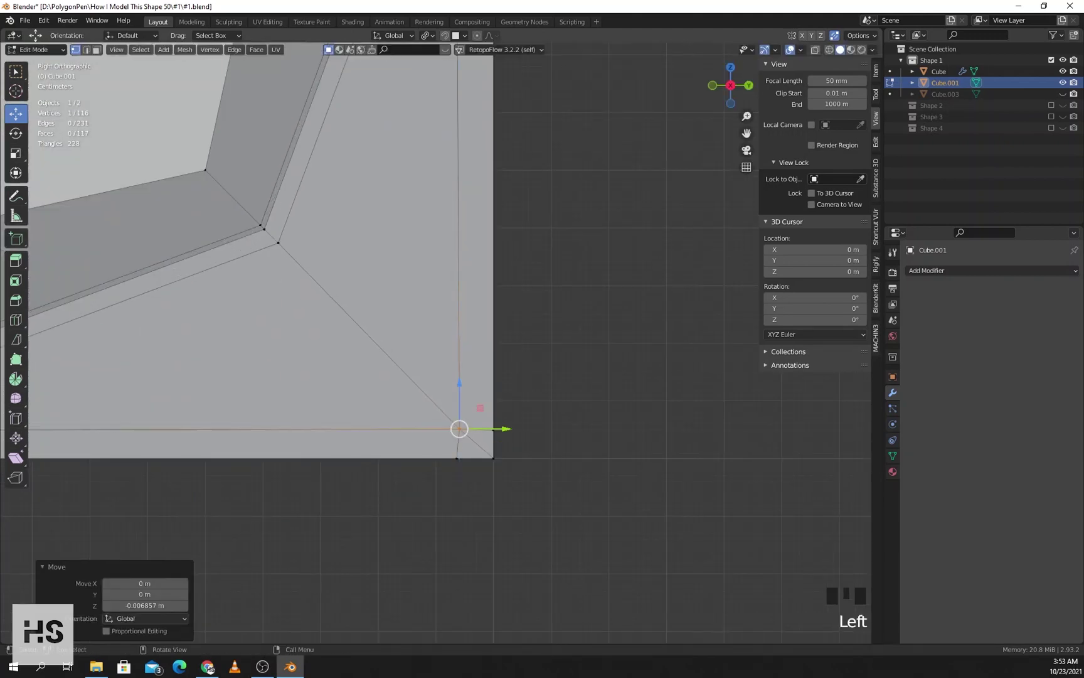
{"action": "left_click_drag", "start_coordinate": [502, 429], "coordinate": [500, 429]}
- Merge the three close vertices at the front face's lower-left corner and align the result with the vertical support loop
{"action": "scroll", "coordinate": [500, 429], "scroll_direction": "down", "scroll_amount": 2}
{"action": "middle_click_drag", "start_coordinate": [499, 429], "coordinate": [804, 436], "text": "shift"}
{"action": "middle_click_drag", "start_coordinate": [439, 414], "coordinate": [739, 424], "text": "shift"}
{"action": "scroll", "coordinate": [422, 470], "scroll_direction": "up", "scroll_amount": 3}
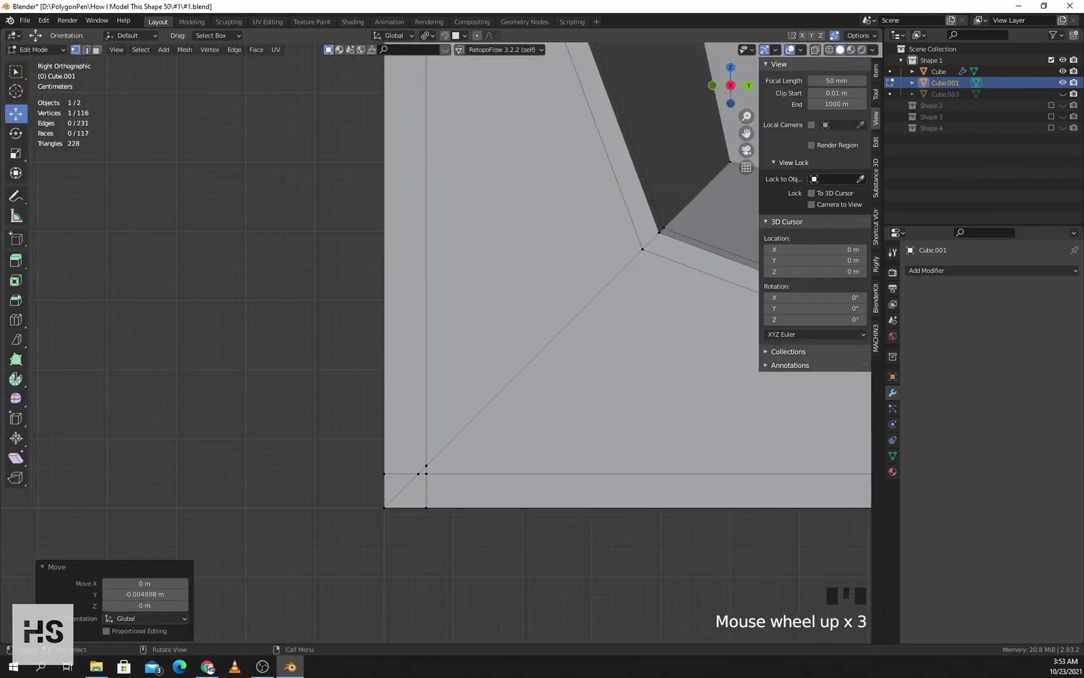
{"action": "left_click", "coordinate": [423, 471]}
{"action": "key", "text": "m"}
{"action": "left_click", "coordinate": [402, 484]}
{"action": "left_click_drag", "start_coordinate": [468, 471], "coordinate": [471, 471]}
- Dissolve the four short diagonal edges at the outer corners of the front face
{"action": "key", "text": "2"}
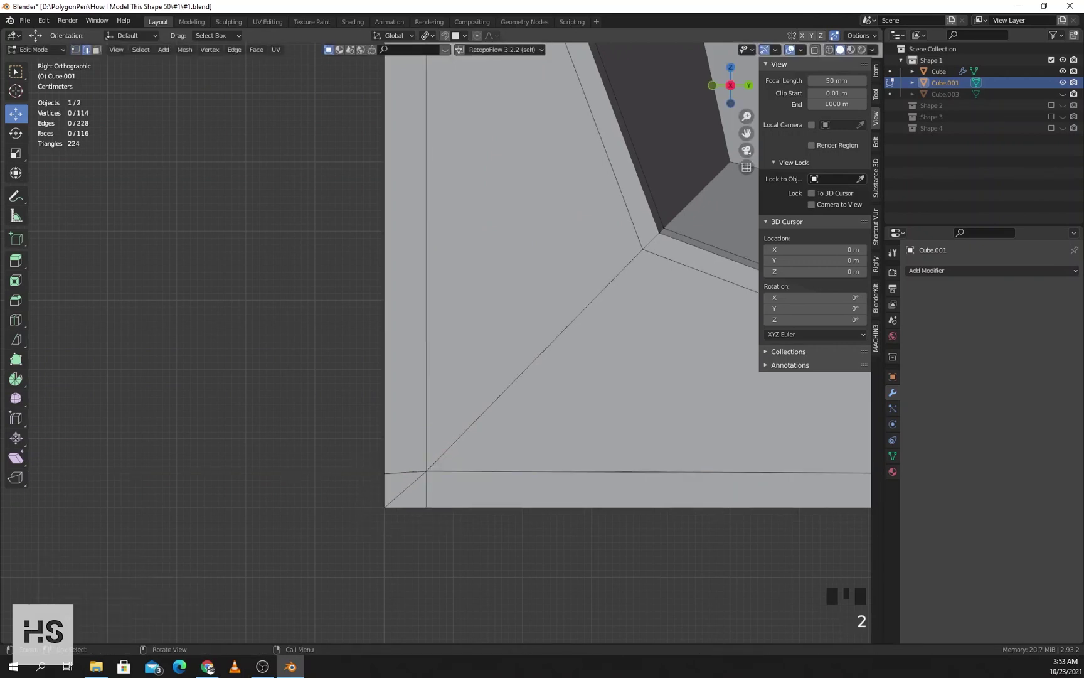
{"action": "left_click", "coordinate": [406, 489]}
{"action": "scroll", "coordinate": [407, 483], "scroll_direction": "down", "scroll_amount": 5}
{"action": "middle_click_drag", "start_coordinate": [464, 270], "coordinate": [380, 436], "text": "shift"}
{"action": "scroll", "coordinate": [416, 439], "scroll_direction": "down", "scroll_amount": 3}
{"action": "middle_click_drag", "start_coordinate": [442, 384], "coordinate": [404, 374], "text": "shift"}
{"action": "left_click", "coordinate": [303, 412], "text": "shift"}
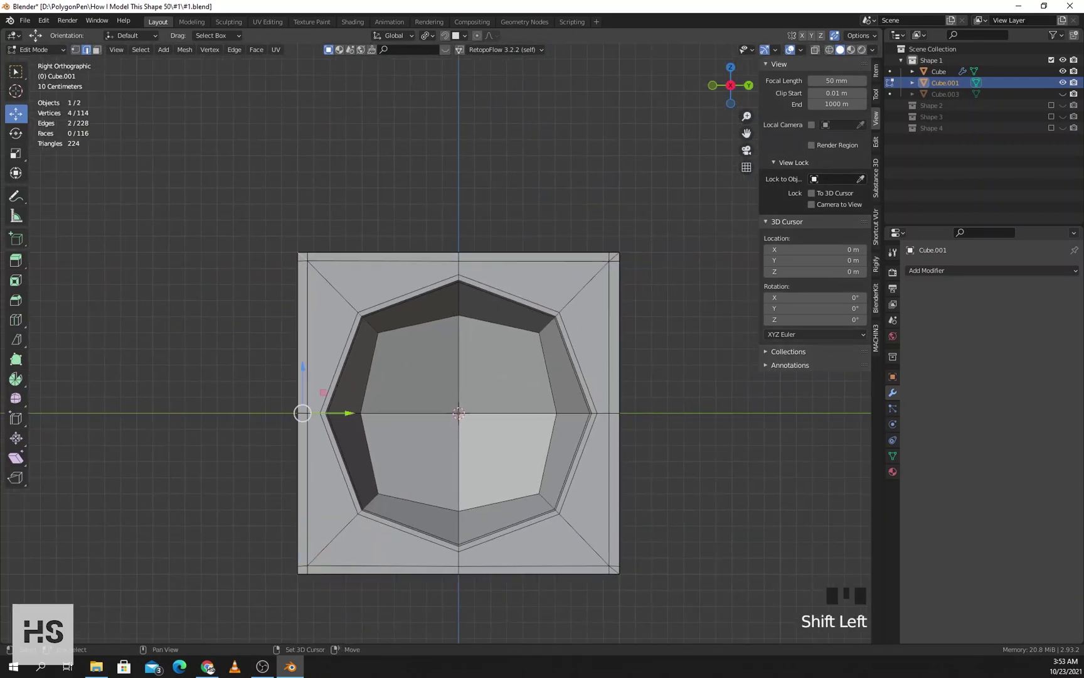
{"action": "left_click", "coordinate": [407, 361], "text": "shift"}
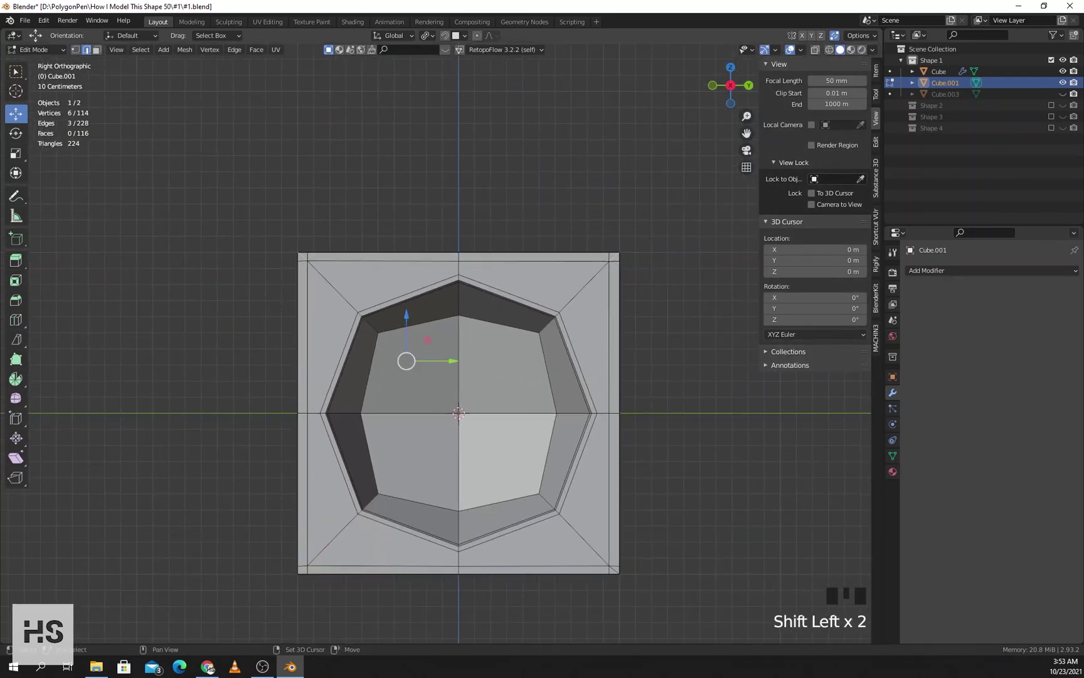
{"action": "left_click", "coordinate": [614, 570], "text": "shift"}
{"action": "key", "text": "x"}
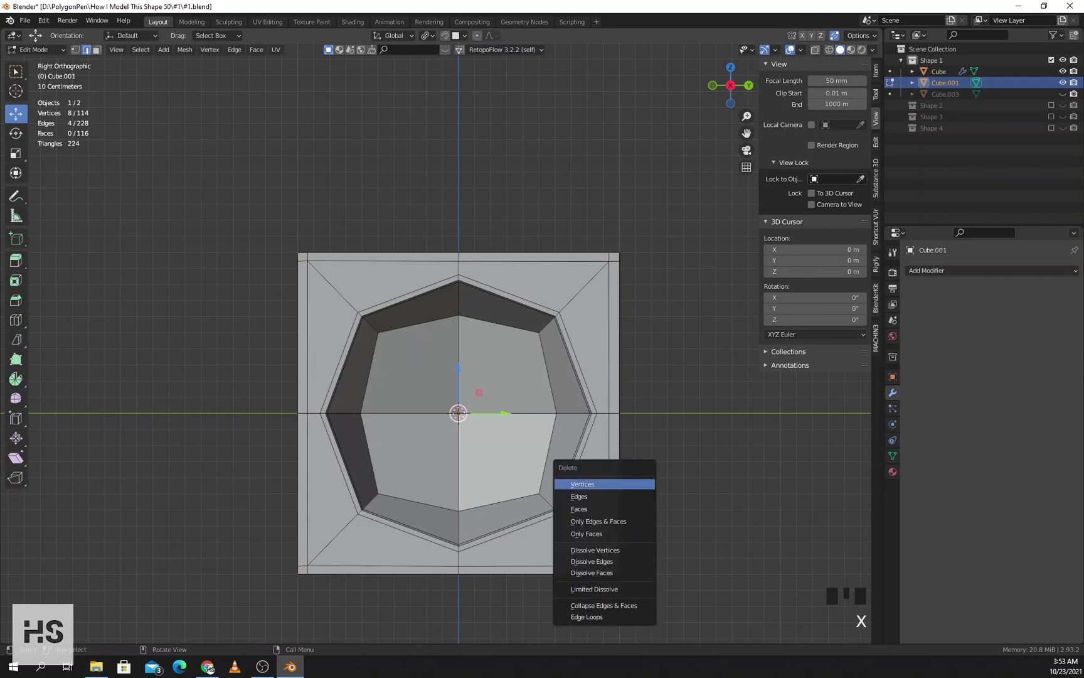
{"action": "left_click", "coordinate": [605, 561]}
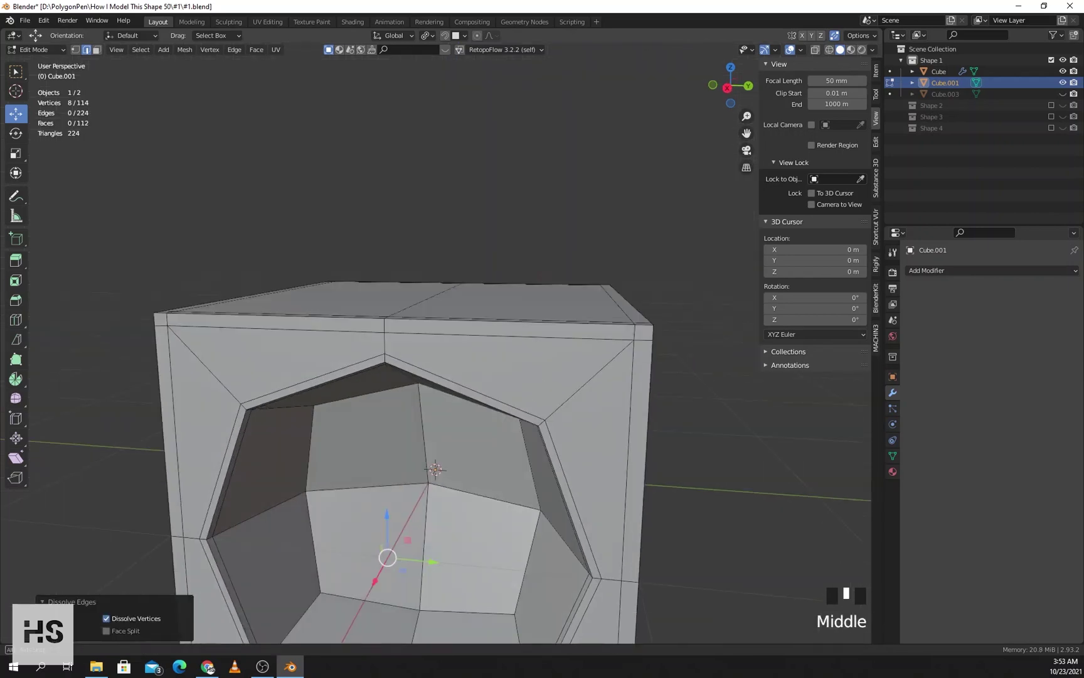
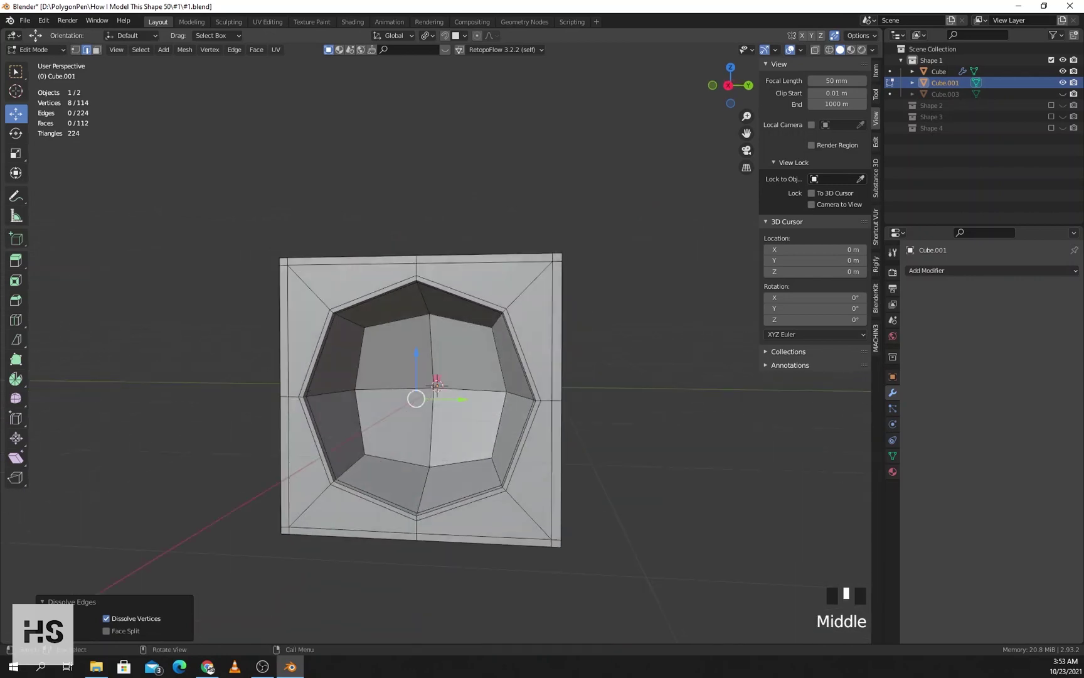
- Add a Subdivision modifier to the cube and set its viewport level to 3
{"action": "left_click", "coordinate": [960, 270]}
{"action": "left_click", "coordinate": [869, 476]}
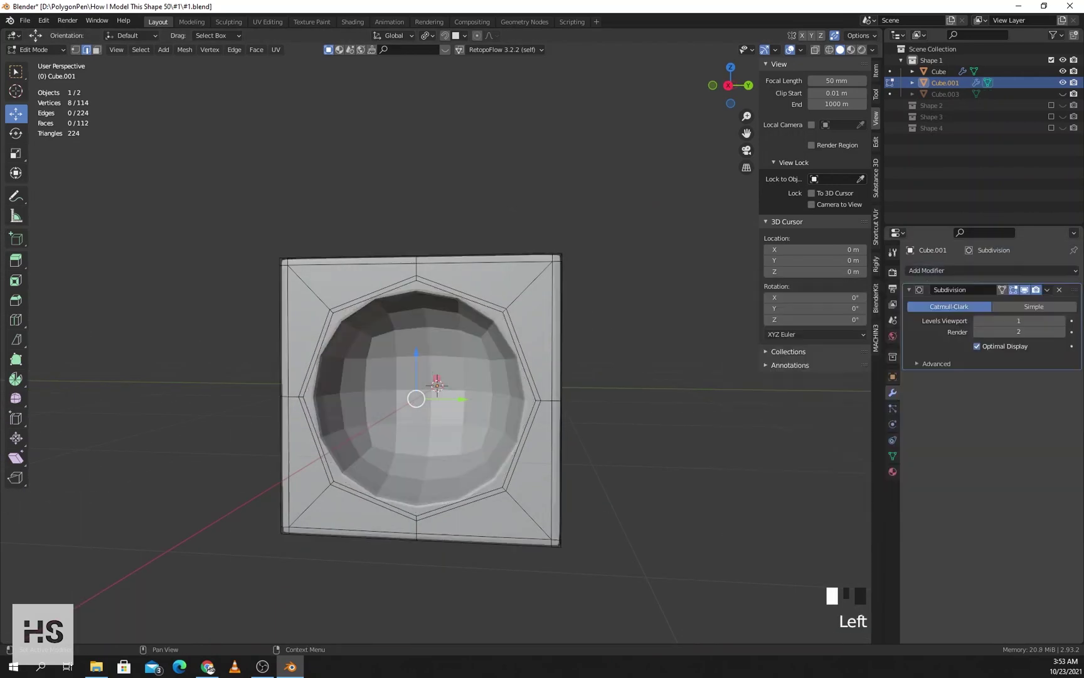
{"action": "left_click", "coordinate": [1062, 321]}
{"action": "left_click", "coordinate": [1062, 321]}
- Shade the cube smooth in Object Mode and return to Edit Mode
{"action": "key", "text": "Tab"}
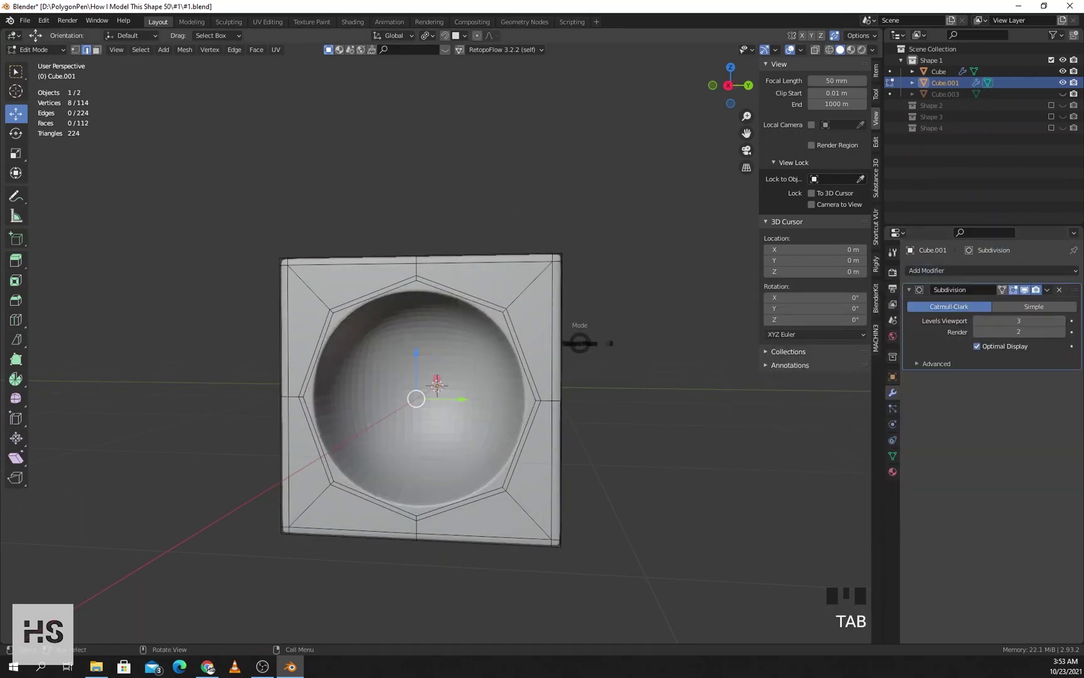
{"action": "right_click", "coordinate": [439, 352]}
{"action": "left_click", "coordinate": [432, 351]}
{"action": "middle_click_drag", "start_coordinate": [439, 352], "coordinate": [602, 358], "text": "shift"}
{"action": "key", "text": "Tab"}
{"action": "middle_click_drag", "start_coordinate": [505, 369], "coordinate": [438, 369], "text": "shift"}
{"action": "key", "text": "Tab"}
{"action": "scroll", "coordinate": [460, 367], "scroll_direction": "up", "scroll_amount": 2}
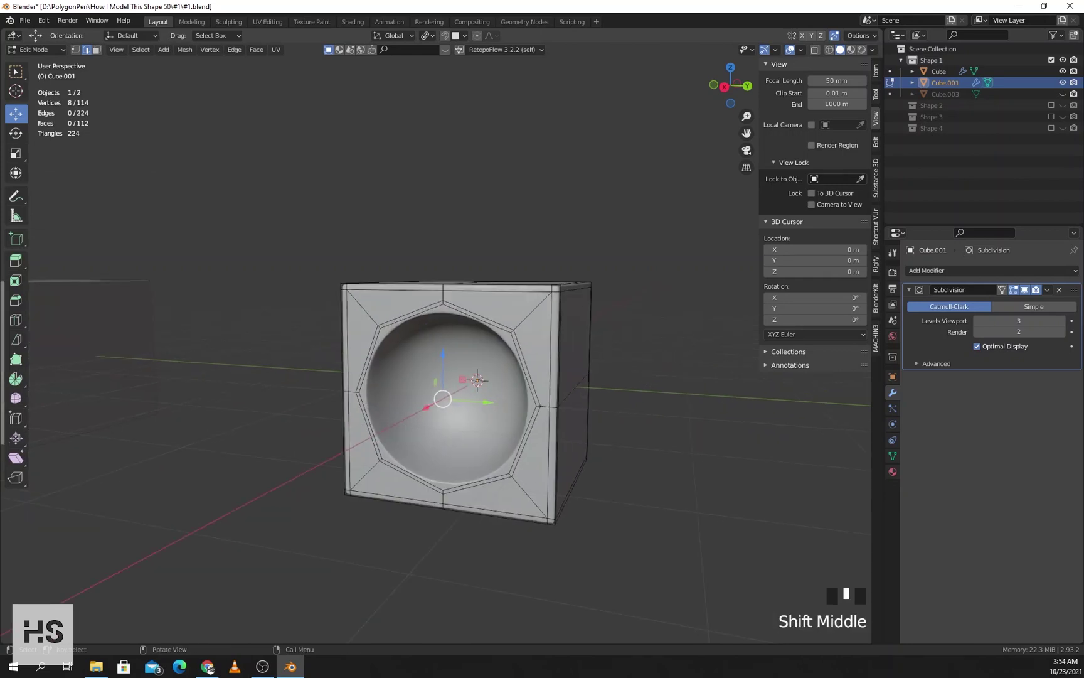
- Turn off the Subdivision modifier's Edit Mode display and add a centred vertical loop cut through the cube's side face
{"action": "left_click", "coordinate": [1013, 290]}
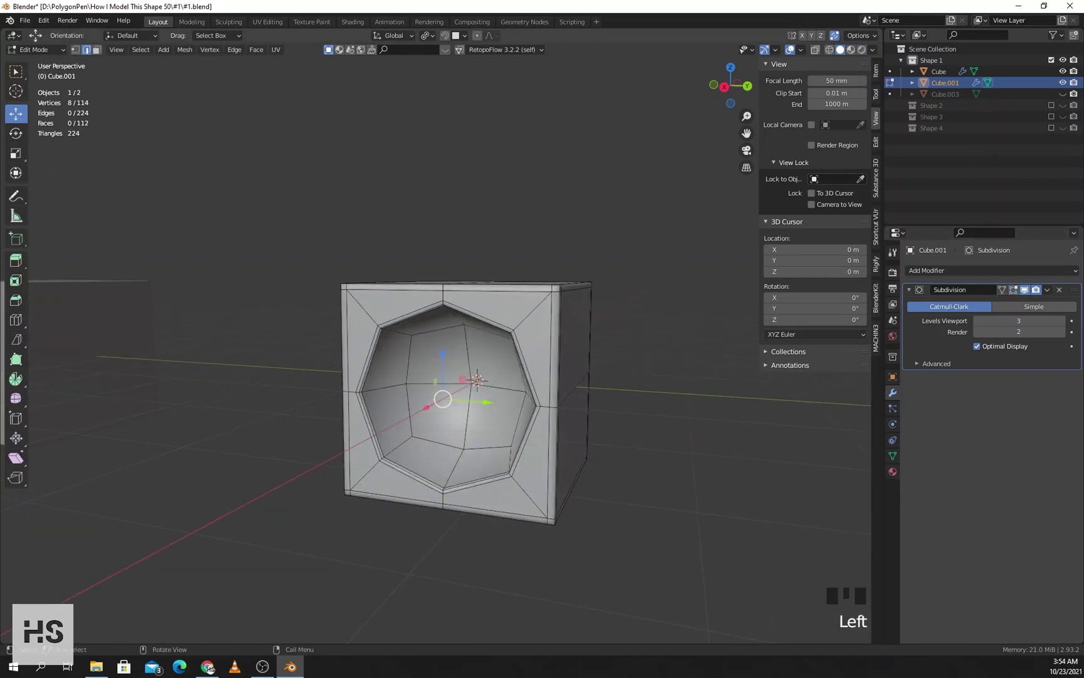
{"action": "mouse_move", "coordinate": [477, 402]}
{"action": "middle_mouse_down"}
{"action": "mouse_move", "coordinate": [477, 376]}
{"action": "mouse_move", "coordinate": [426, 386]}
{"action": "mouse_move", "coordinate": [504, 389]}
{"action": "mouse_move", "coordinate": [458, 386]}
{"action": "mouse_move", "coordinate": [477, 396]}
{"action": "middle_mouse_up"}
{"action": "key", "text": "Tab"}
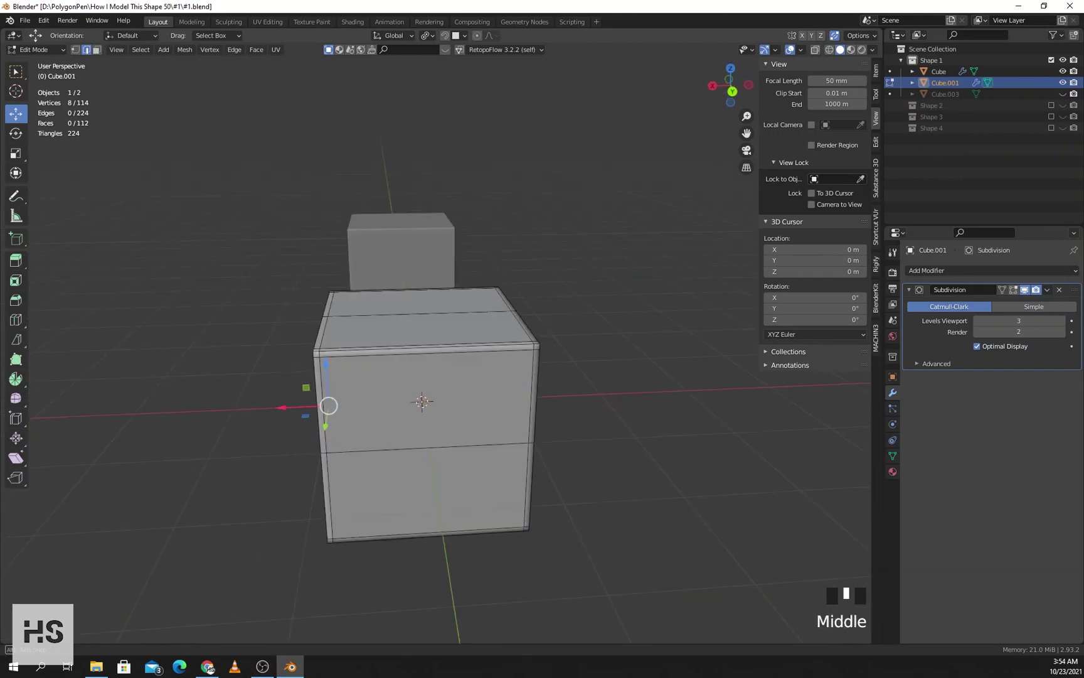
{"action": "left_click", "coordinate": [448, 432]}
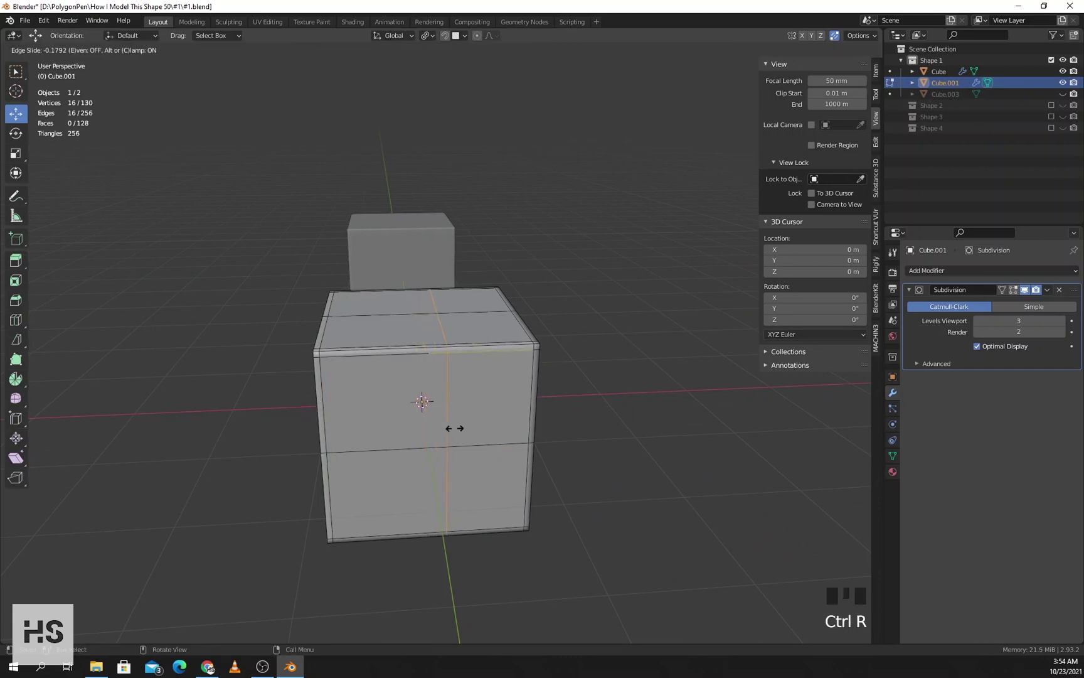
{"action": "right_click", "coordinate": [453, 429]}
- Inset the side's four large faces and reshape the inner faces into a circle with LoopTools Circle
{"action": "middle_click_drag", "start_coordinate": [453, 429], "coordinate": [426, 383], "text": "shift"}
{"action": "key", "text": "3"}
{"action": "left_click", "coordinate": [361, 408]}
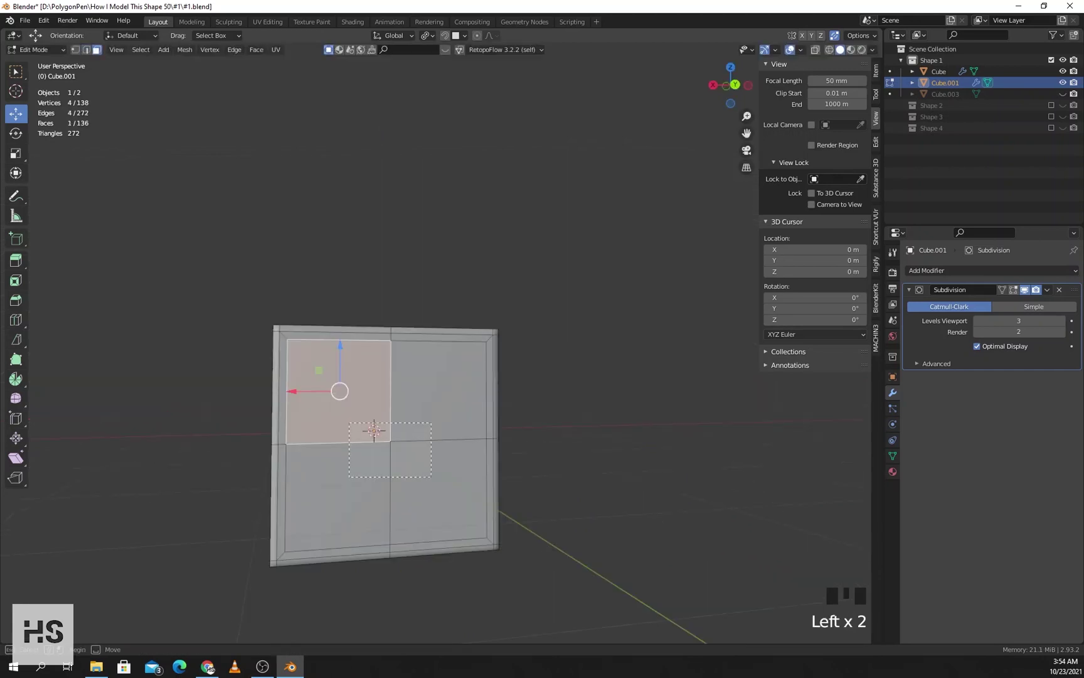
{"action": "left_click_drag", "start_coordinate": [374, 431], "coordinate": [432, 477]}
{"action": "right_click", "coordinate": [389, 397]}
{"action": "mouse_move", "coordinate": [426, 396]}
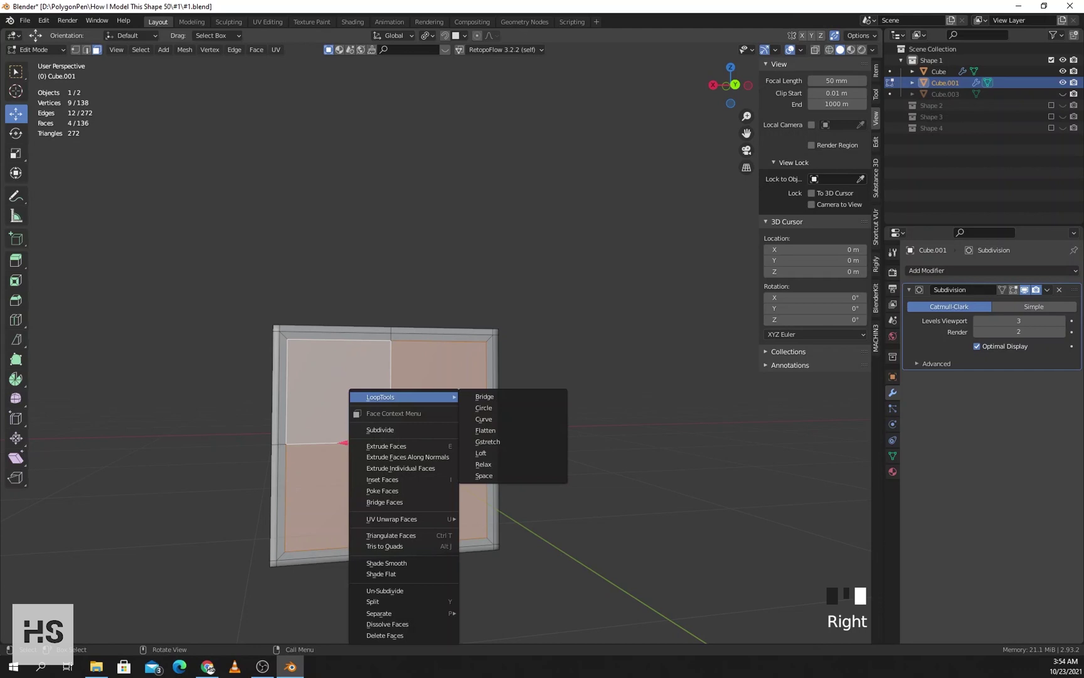
{"action": "left_click", "coordinate": [486, 407]}
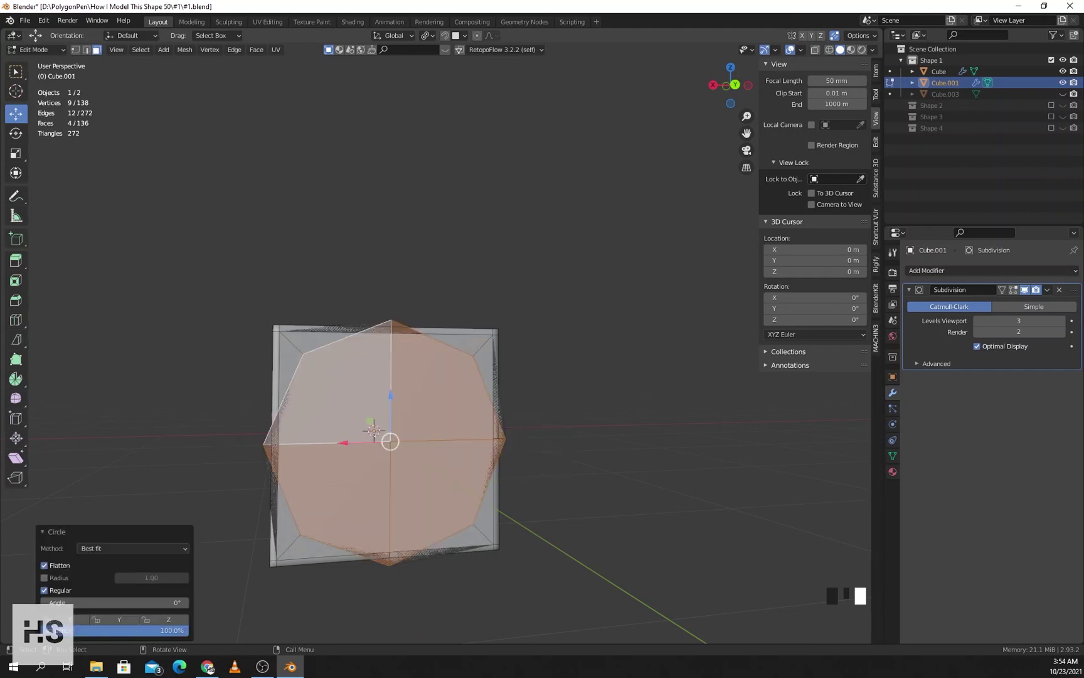
- Shrink the circular side faces, inset them, and extrude them about 0.3 m into the cube as a recess
{"action": "middle_click_drag", "start_coordinate": [552, 439], "coordinate": [527, 411]}
{"action": "key", "text": "s"}
{"action": "left_click", "coordinate": [551, 436]}
{"action": "key", "text": "i"}
{"action": "left_click", "coordinate": [545, 452]}
{"action": "key", "text": "e"}
{"action": "left_click", "coordinate": [539, 440]}
- Inset the recess floor by about 0.03 m and bevel a new loop cut on the recess wall into two support loops
{"action": "scroll", "coordinate": [540, 439], "scroll_direction": "up", "scroll_amount": 3}
{"action": "middle_click_drag", "start_coordinate": [527, 411], "coordinate": [528, 423], "text": "shift"}
{"action": "key", "text": "i"}
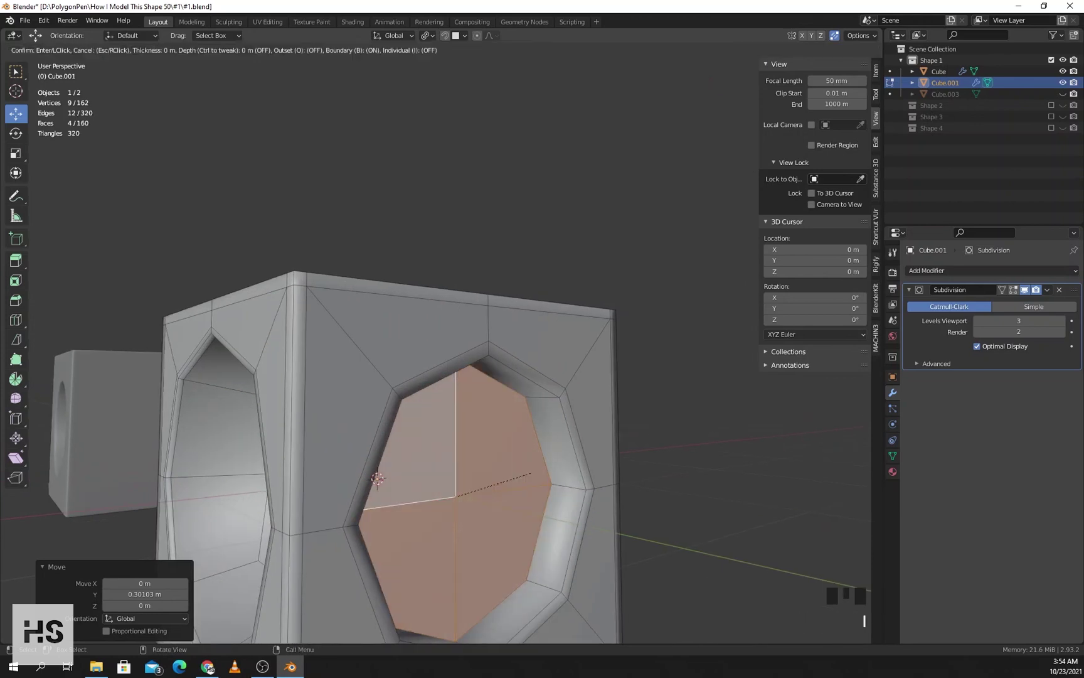
{"action": "left_click", "coordinate": [538, 447]}
{"action": "key", "text": "ctrl+r"}
{"action": "left_click", "coordinate": [557, 489]}
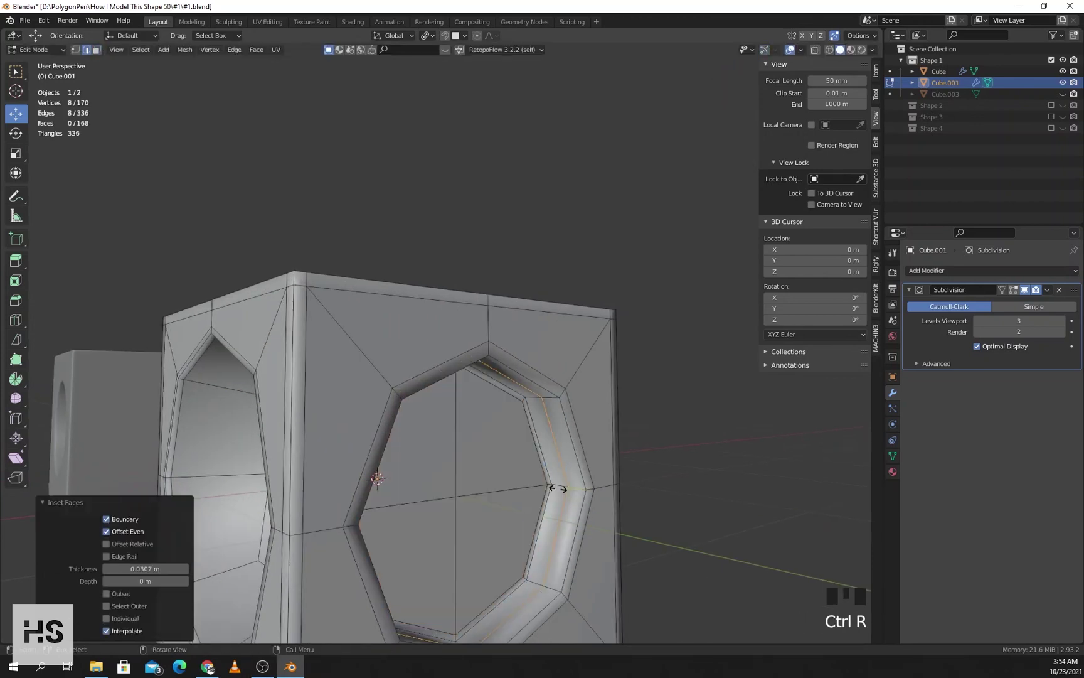
{"action": "right_click", "coordinate": [557, 489]}
{"action": "key", "text": "ctrl+b"}
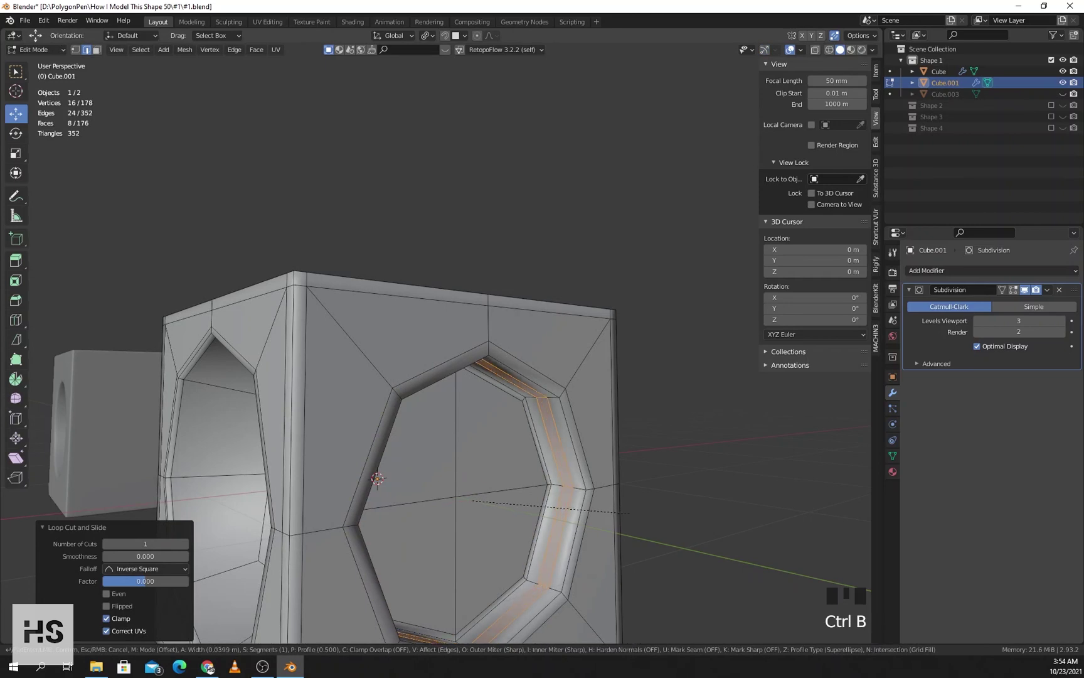
{"action": "left_click", "coordinate": [640, 516]}
- Return to Object Mode and inspect the smoothed circular recess from several sides
{"action": "key", "text": "Tab"}
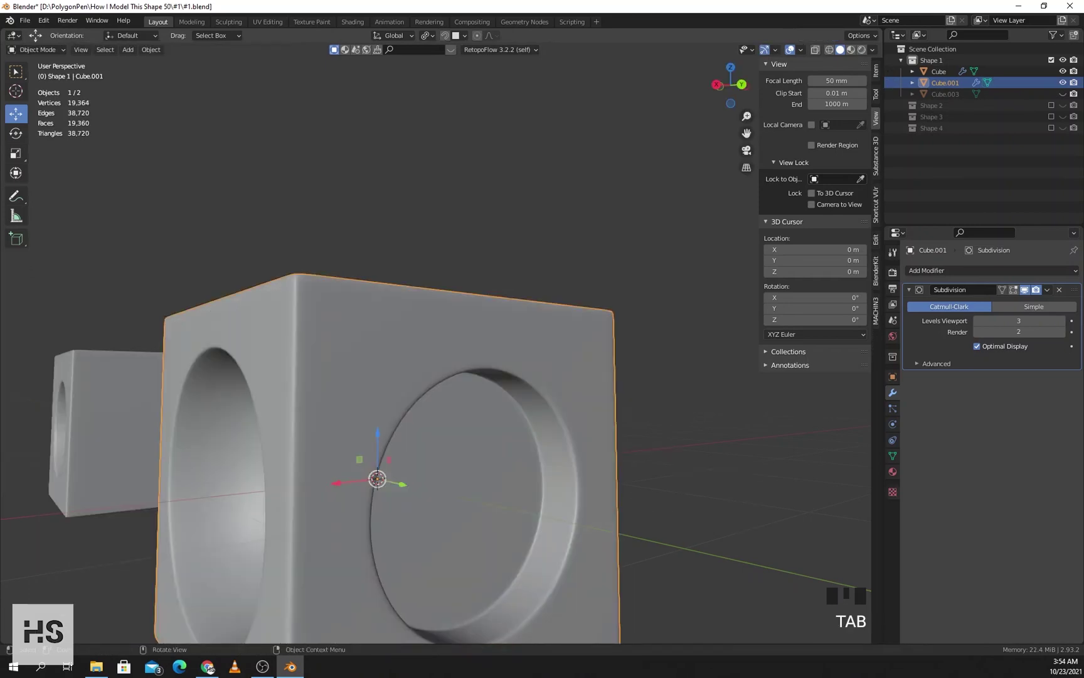
{"action": "scroll", "coordinate": [640, 516], "scroll_direction": "down", "scroll_amount": 2}
{"action": "middle_click_drag", "start_coordinate": [640, 515], "coordinate": [603, 489]}
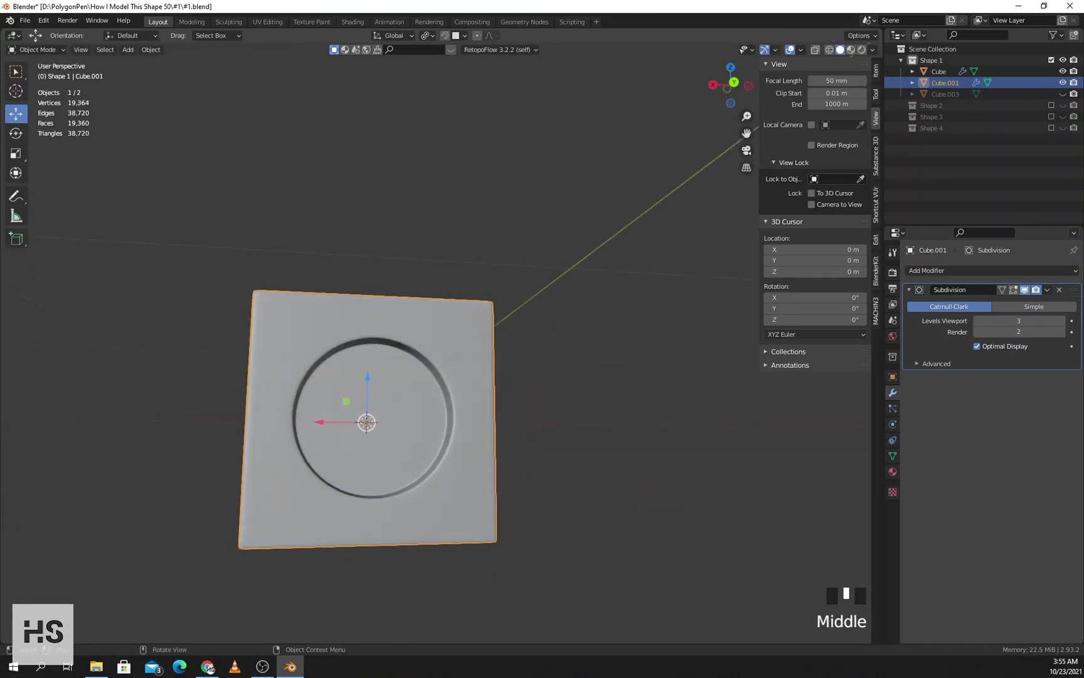
{"action": "middle_click_drag", "start_coordinate": [389, 417], "coordinate": [375, 386]}
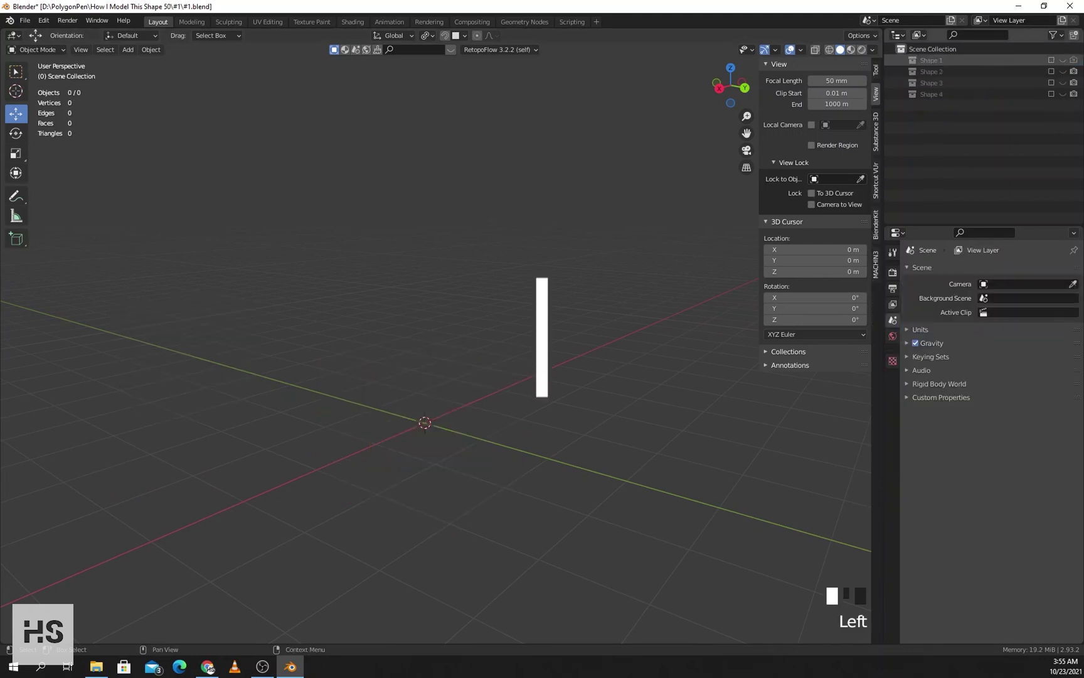
- Enable the Shape 2 collection, showing its circle object and hiding Cube.002
{"action": "middle_click_drag", "start_coordinate": [424, 423], "coordinate": [479, 425], "text": "shift"}
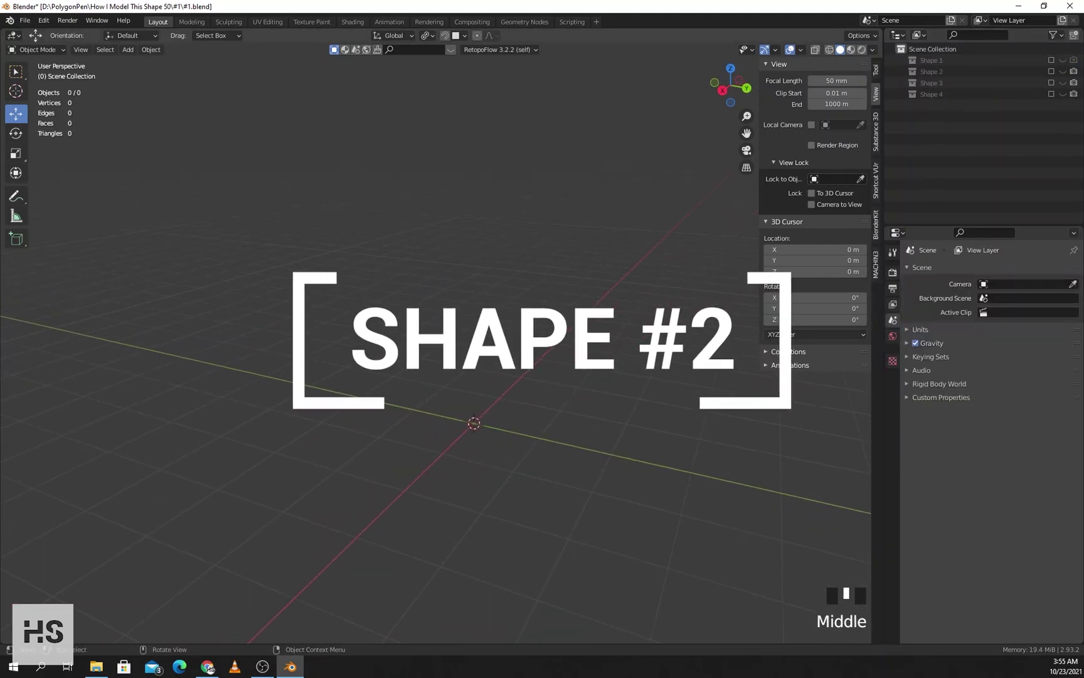
{"action": "left_click", "coordinate": [1051, 71]}
{"action": "left_click", "coordinate": [1063, 82]}
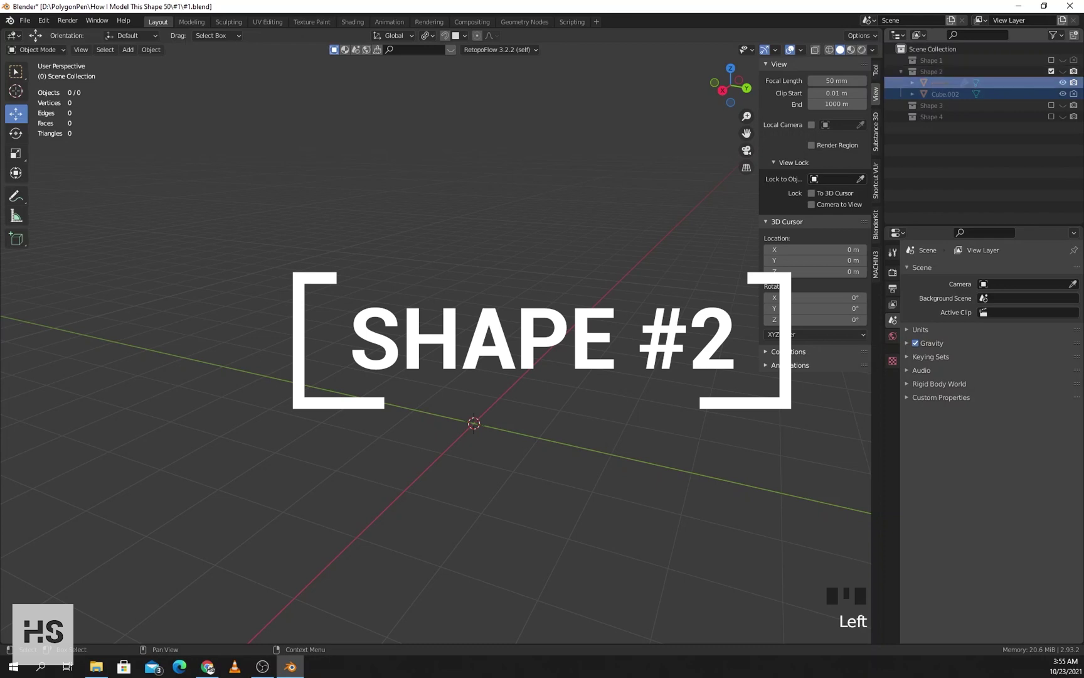
{"action": "left_click", "coordinate": [1062, 71]}
{"action": "left_click", "coordinate": [1063, 83]}
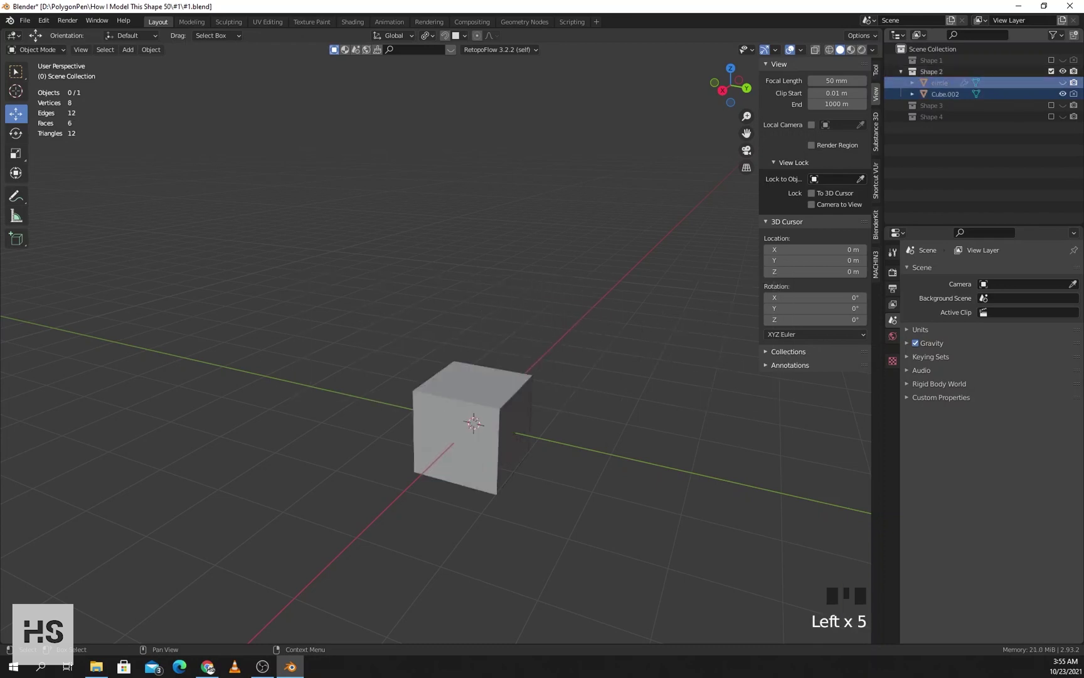
{"action": "left_click", "coordinate": [1063, 83]}
{"action": "left_click", "coordinate": [1063, 94]}
- Inspect the rounded circle object and move it about -4.32 m along Y to clear the origin
{"action": "middle_click_drag", "start_coordinate": [473, 425], "coordinate": [408, 420]}
{"action": "scroll", "coordinate": [483, 414], "scroll_direction": "up", "scroll_amount": 2}
{"action": "left_click", "coordinate": [449, 432]}
{"action": "scroll", "coordinate": [449, 431], "scroll_direction": "up", "scroll_amount": 3}
{"action": "middle_click_drag", "start_coordinate": [408, 420], "coordinate": [429, 413], "text": "shift"}
{"action": "middle_click_drag", "start_coordinate": [428, 413], "coordinate": [506, 446]}
{"action": "middle_click_drag", "start_coordinate": [490, 389], "coordinate": [508, 374]}
{"action": "scroll", "coordinate": [514, 373], "scroll_direction": "down", "scroll_amount": 3}
{"action": "left_click_drag", "start_coordinate": [476, 407], "coordinate": [251, 402]}
{"action": "middle_click_drag", "start_coordinate": [302, 402], "coordinate": [257, 399]}
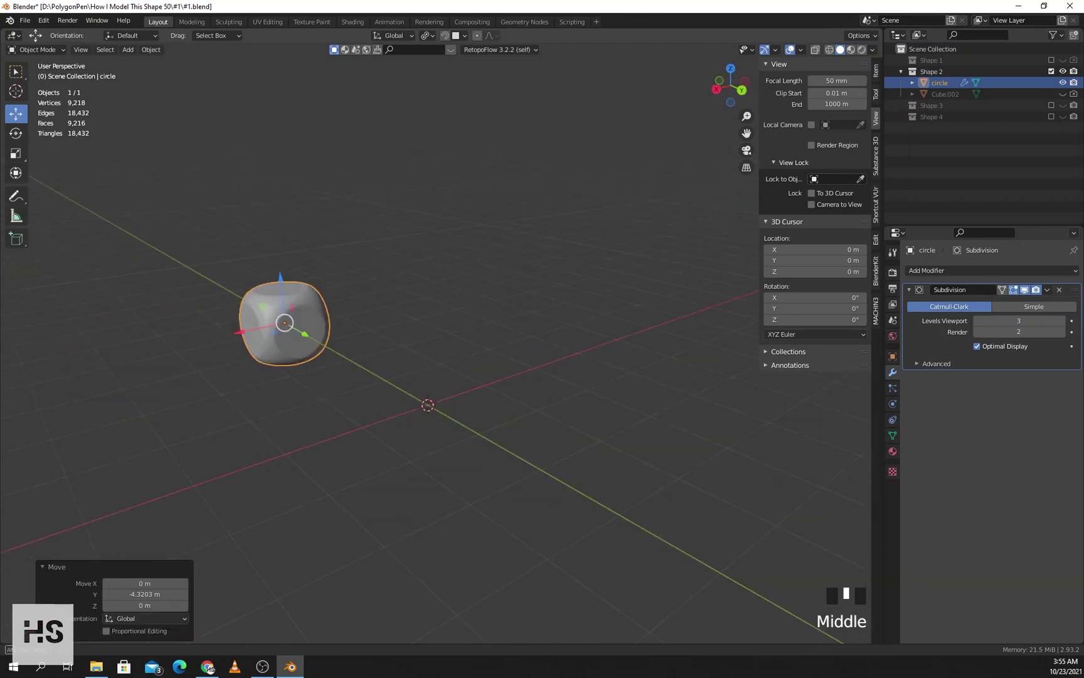
- Add a 2 m cube at the origin inside the Shape 2 collection
{"action": "key", "text": "shift+a"}
{"action": "left_click", "coordinate": [933, 71]}
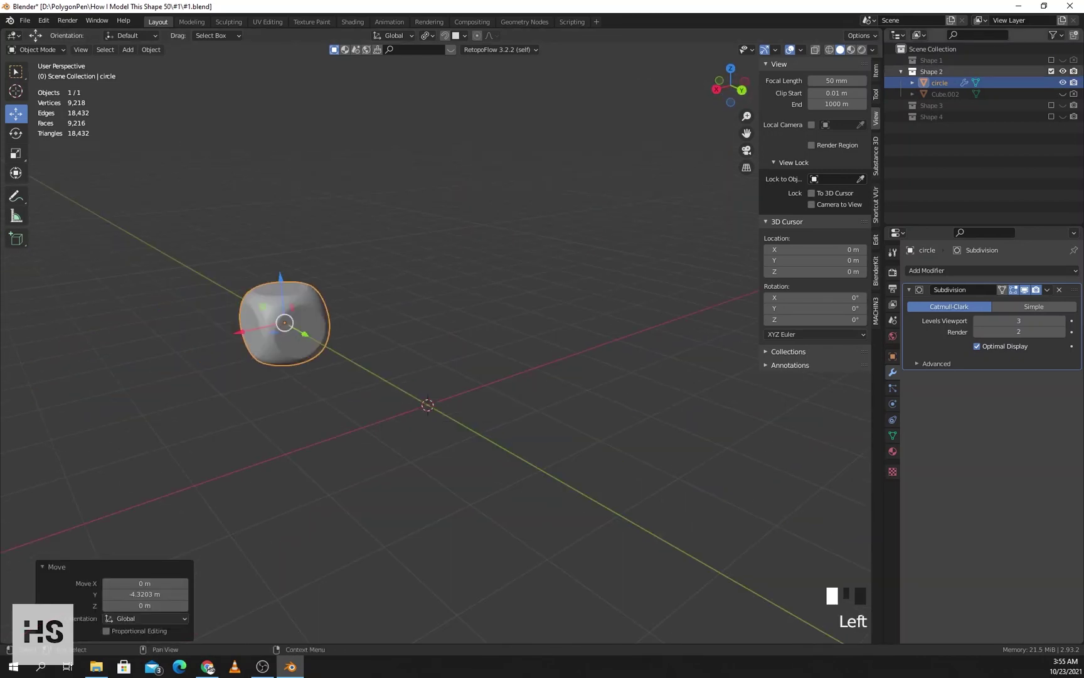
{"action": "key", "text": "shift+a"}
{"action": "mouse_move", "coordinate": [384, 375]}
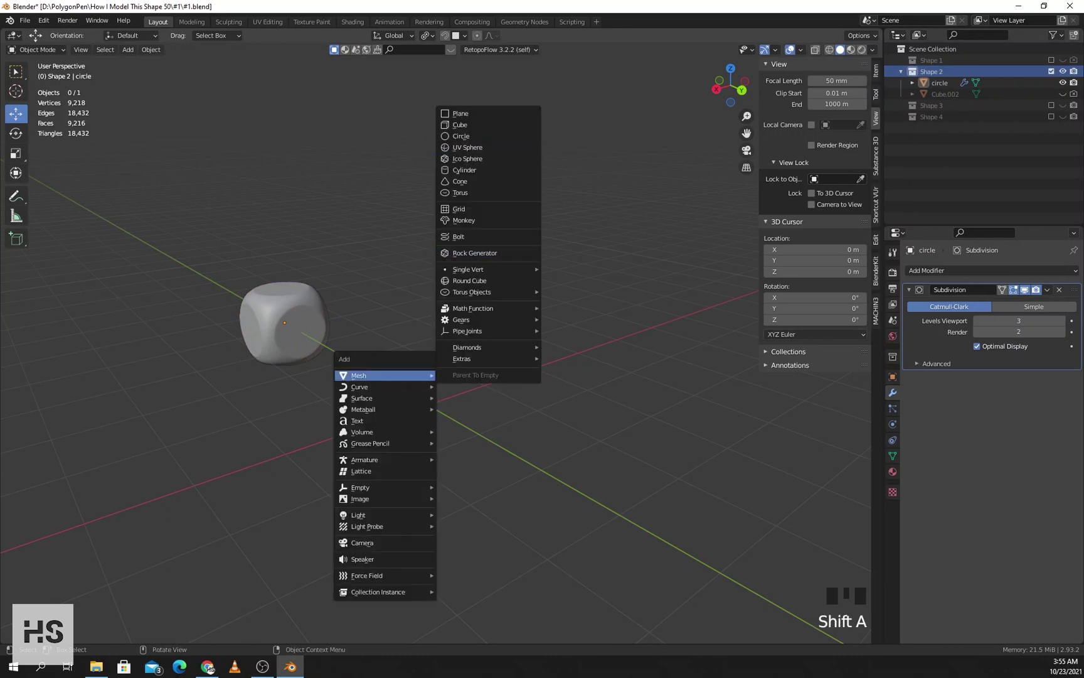
{"action": "left_click", "coordinate": [469, 125]}
{"action": "middle_click_drag", "start_coordinate": [628, 297], "coordinate": [661, 307]}
- Add a Subdivision Surface modifier with viewport level 2 to the new cube and apply it
{"action": "left_click", "coordinate": [991, 270]}
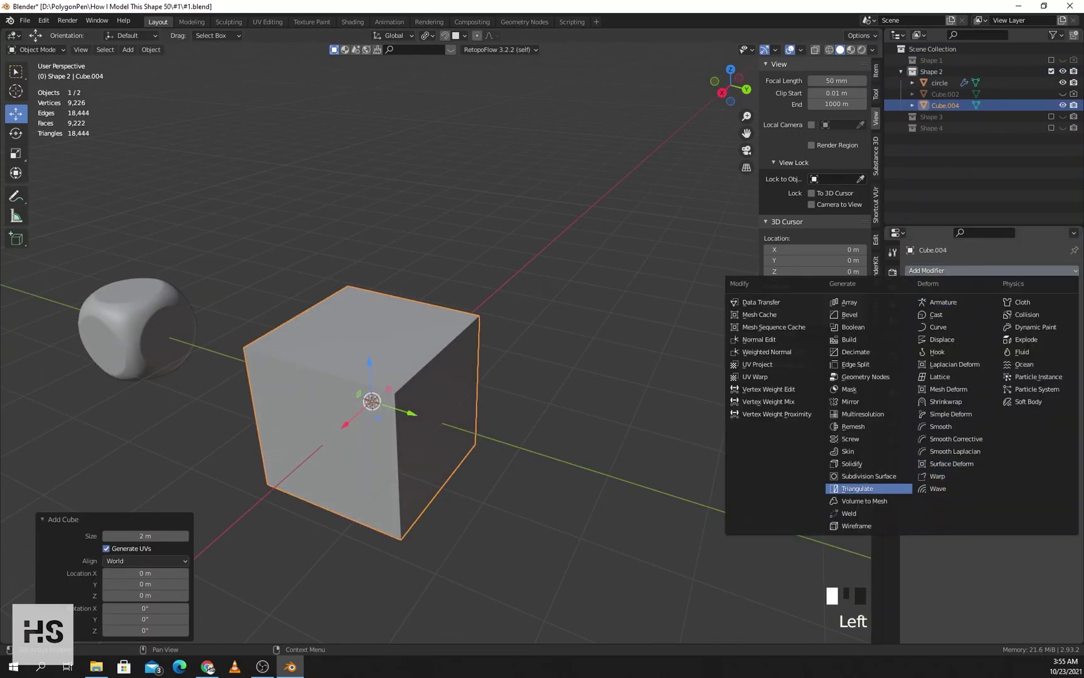
{"action": "left_click", "coordinate": [869, 476]}
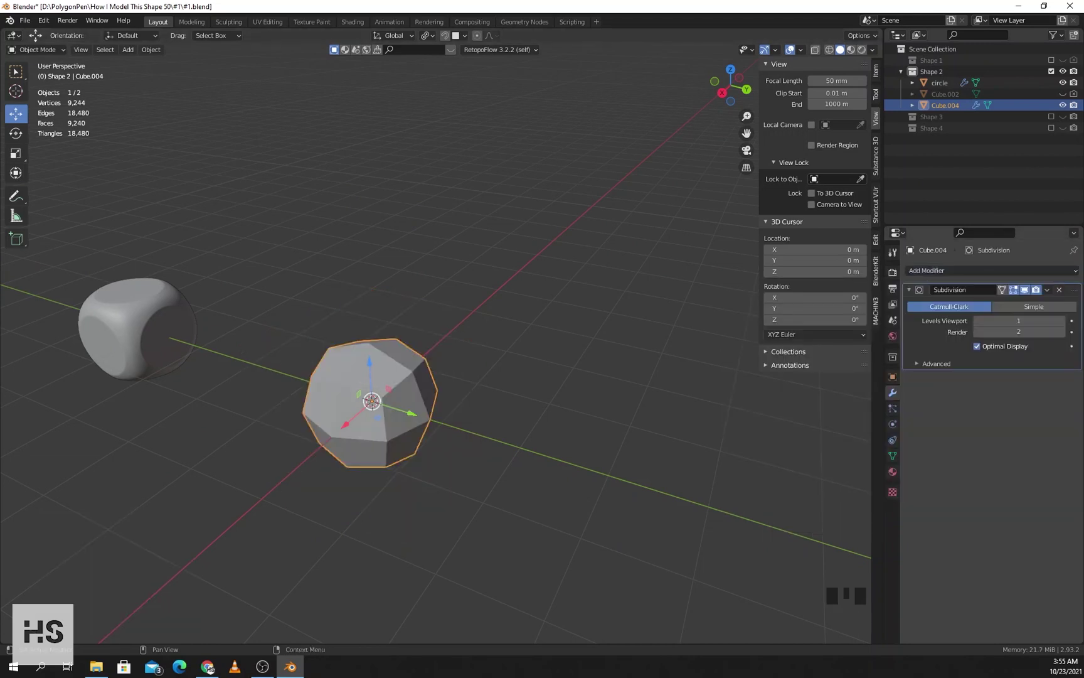
{"action": "left_click", "coordinate": [1062, 321]}
{"action": "scroll", "coordinate": [443, 345], "scroll_direction": "up", "scroll_amount": 2}
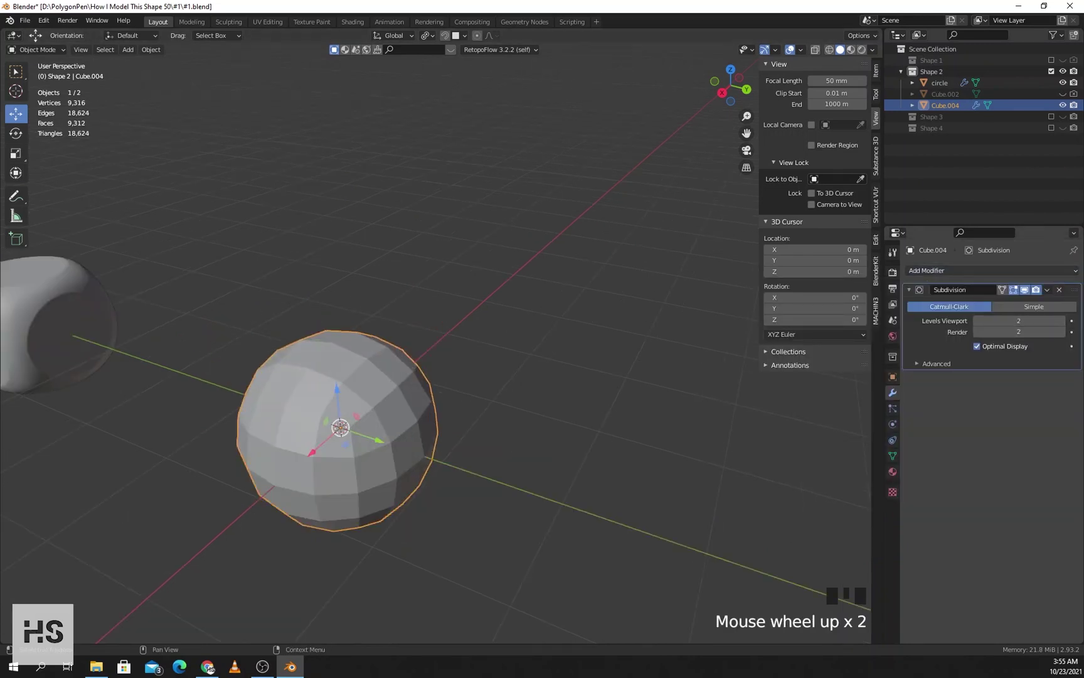
{"action": "left_click", "coordinate": [1047, 289]}
{"action": "left_click", "coordinate": [960, 306]}
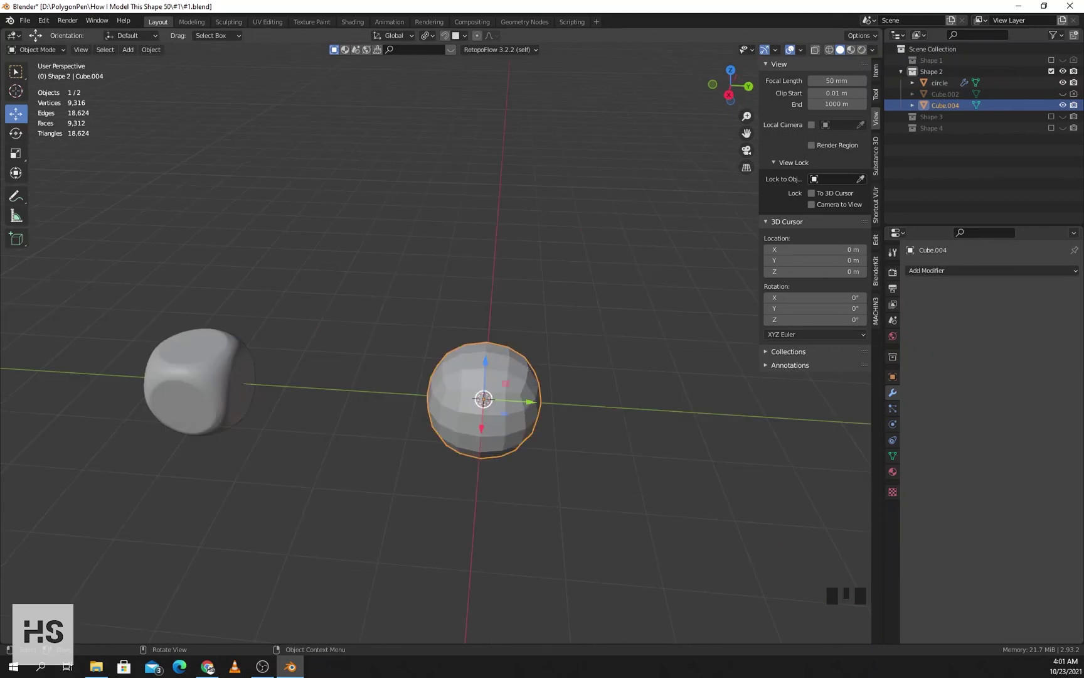
- Add a second 2 m cube at the origin and scale it uniformly to about 0.65
{"action": "mouse_move", "coordinate": [483, 389]}
{"action": "middle_mouse_down"}
{"action": "mouse_move", "coordinate": [482, 400]}
{"action": "mouse_move", "coordinate": [455, 403]}
{"action": "mouse_move", "coordinate": [482, 395]}
{"action": "mouse_move", "coordinate": [485, 382]}
{"action": "middle_mouse_up"}
{"action": "scroll", "coordinate": [455, 402], "scroll_direction": "up", "scroll_amount": 2}
{"action": "middle_click_drag", "start_coordinate": [485, 381], "coordinate": [549, 358], "text": "shift"}
{"action": "key", "text": "shift+a"}
{"action": "mouse_move", "coordinate": [553, 358]}
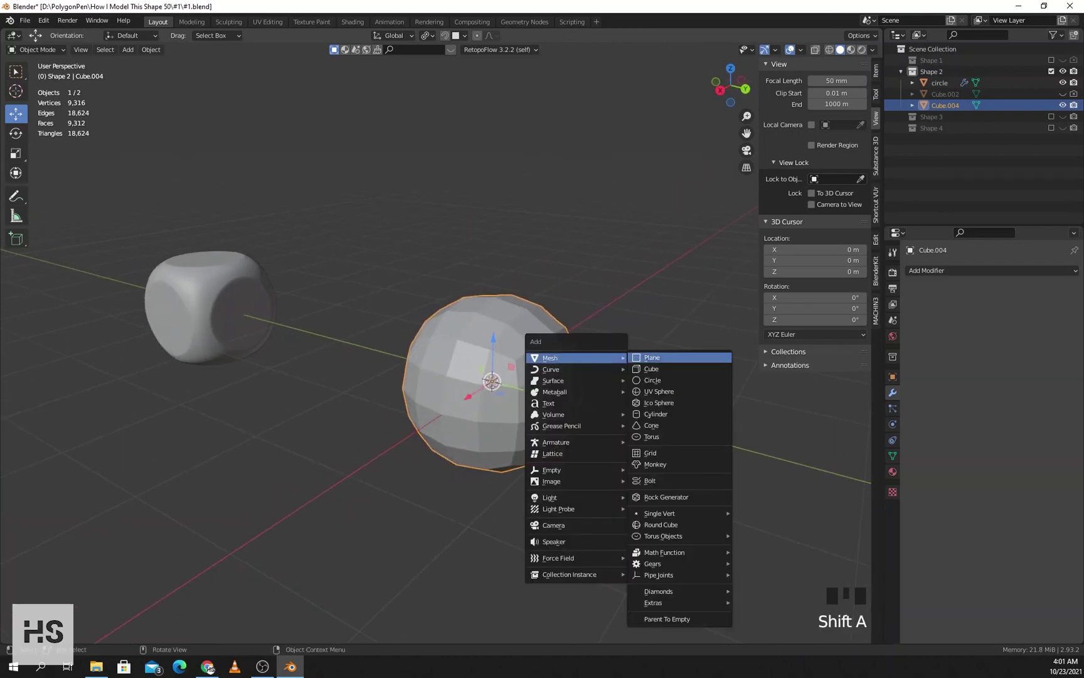
{"action": "left_click", "coordinate": [651, 369]}
{"action": "middle_click_drag", "start_coordinate": [651, 369], "coordinate": [690, 362]}
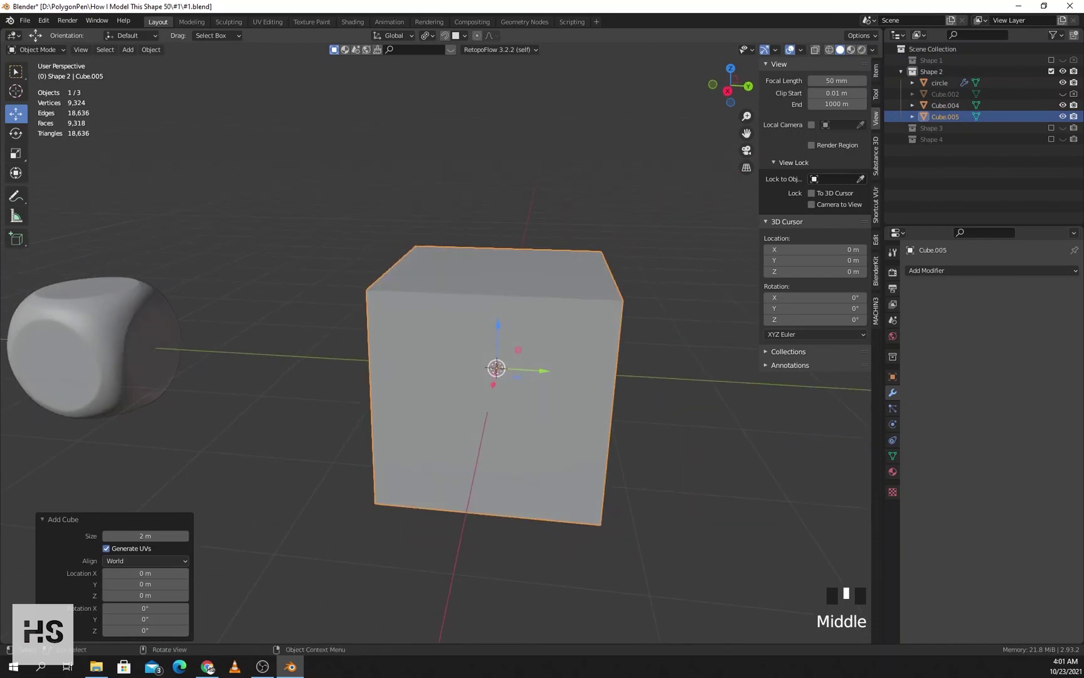
{"action": "key", "text": "s"}
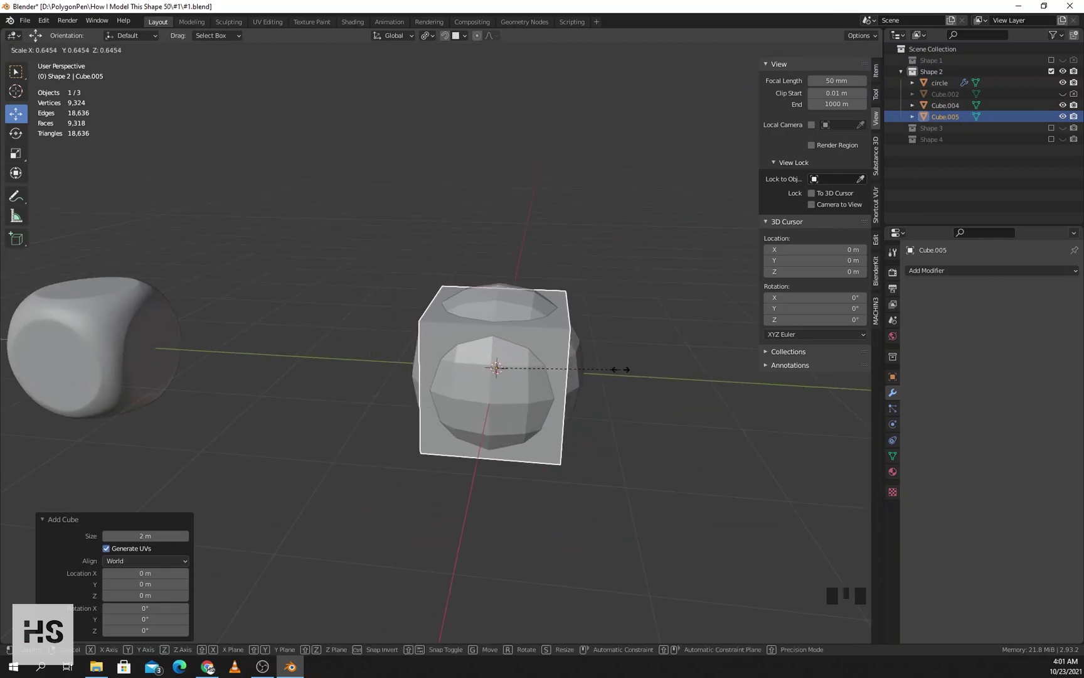
{"action": "left_click", "coordinate": [623, 371]}
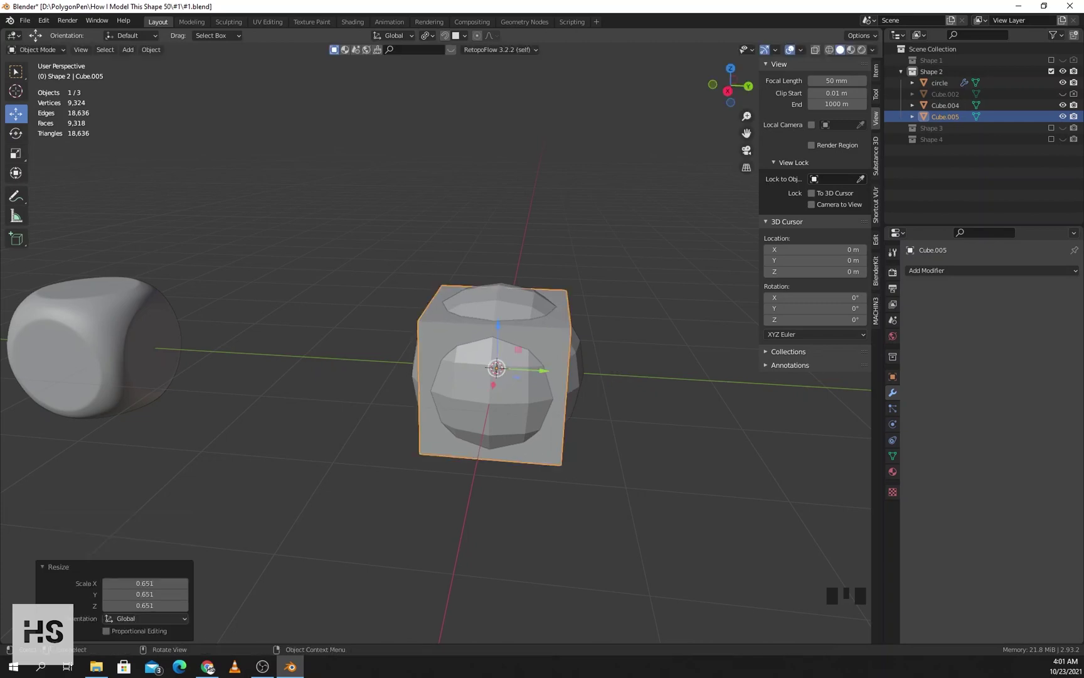
- Fine-tune the second cube's uniform scale so the sphere bulges through each face as a separate round cap
{"action": "middle_click_drag", "start_coordinate": [623, 371], "coordinate": [568, 416]}
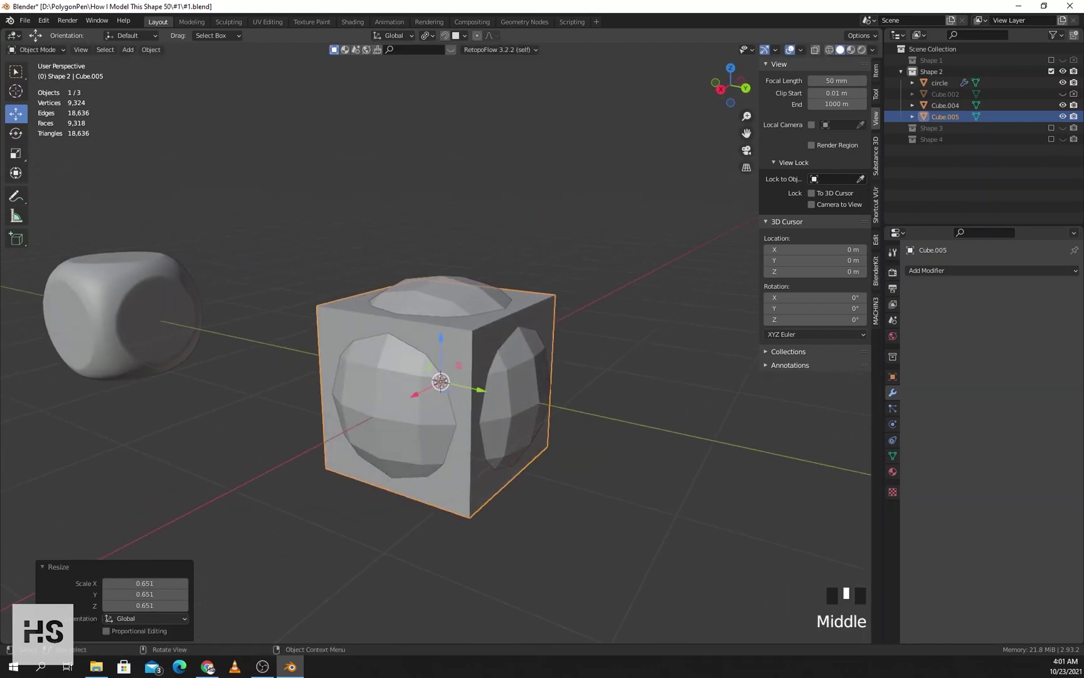
{"action": "key", "text": "s"}
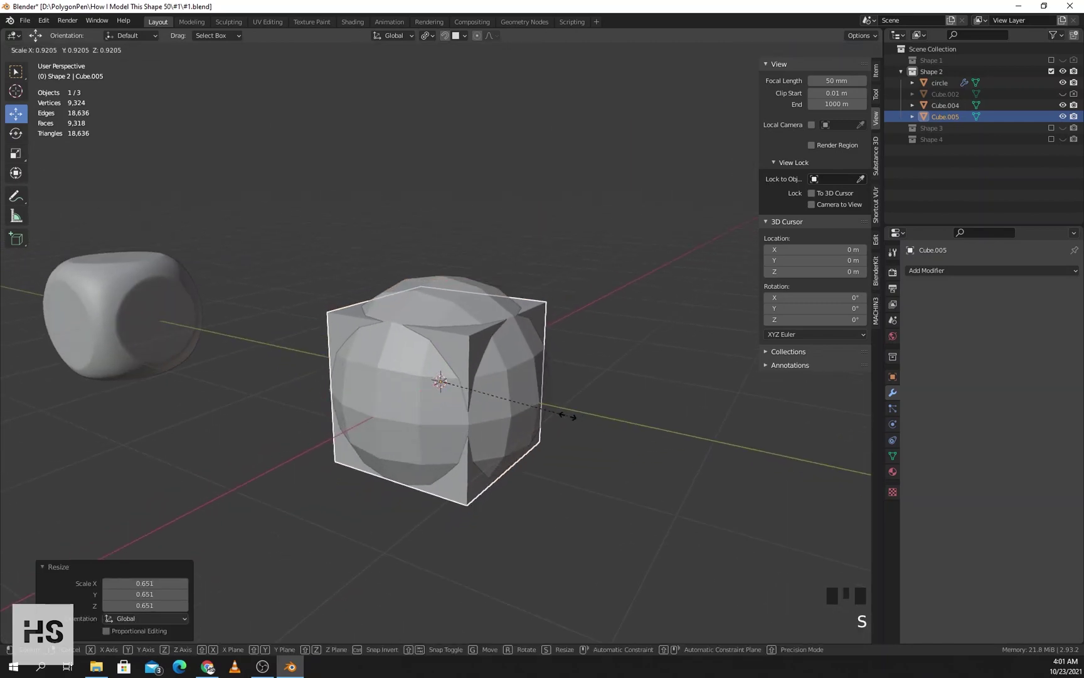
{"action": "left_click", "coordinate": [568, 416]}
{"action": "key", "text": "s"}
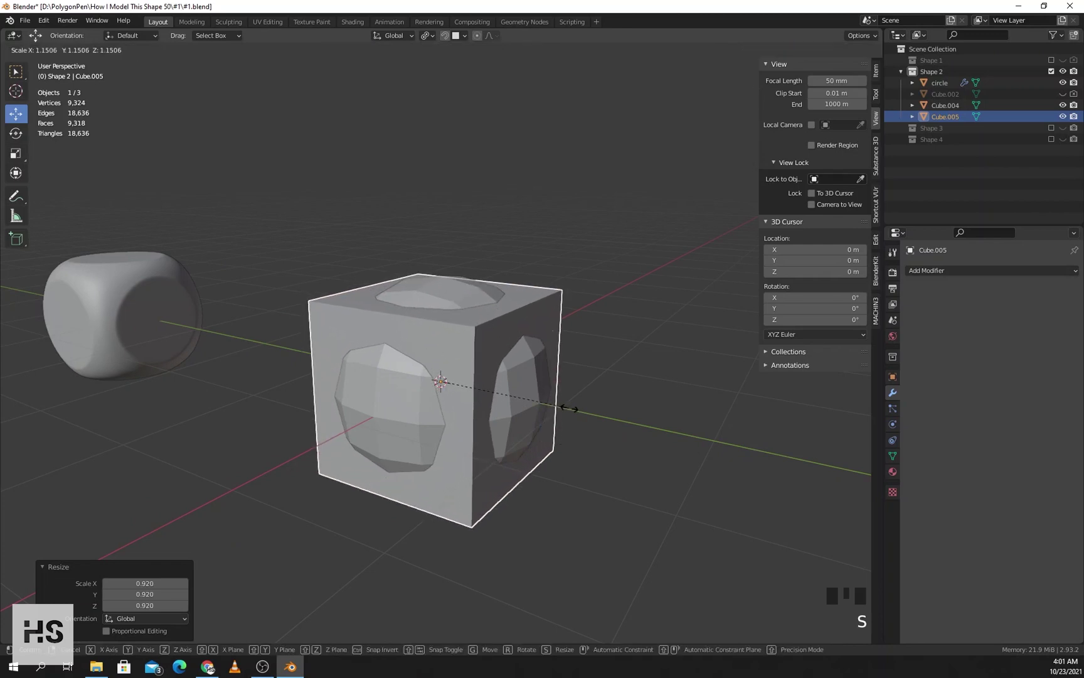
{"action": "left_click", "coordinate": [571, 409]}
{"action": "mouse_move", "coordinate": [570, 409]}
{"action": "middle_mouse_down"}
{"action": "mouse_move", "coordinate": [603, 401]}
{"action": "mouse_move", "coordinate": [572, 400]}
{"action": "middle_mouse_up"}
{"action": "key", "text": "s"}
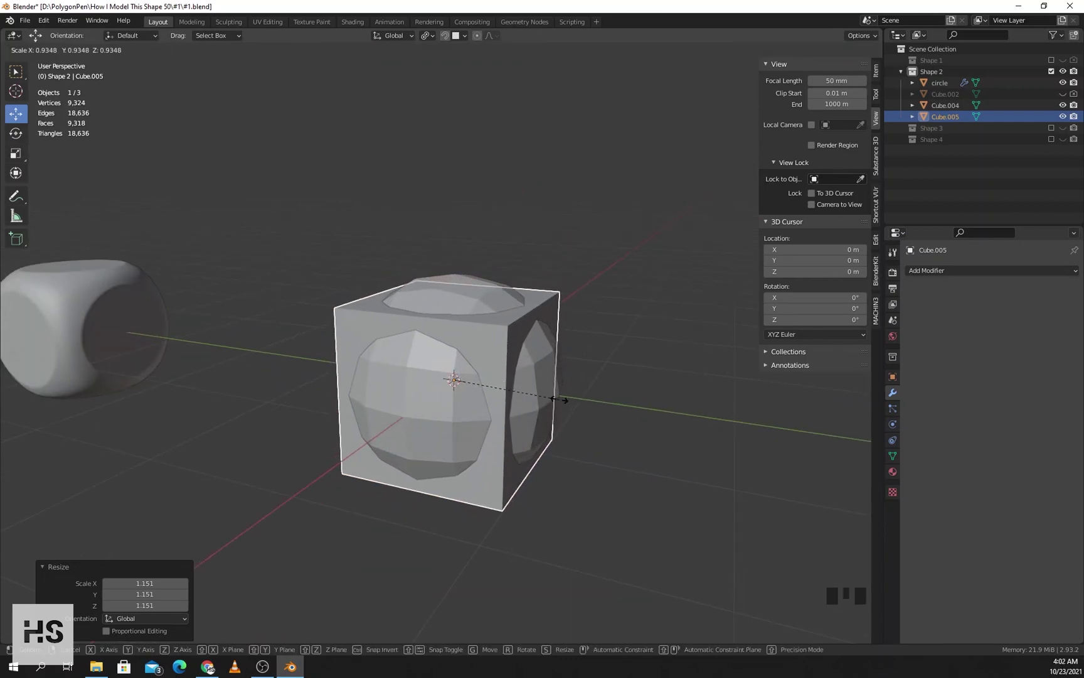
{"action": "left_click", "coordinate": [565, 396]}
{"action": "middle_click_drag", "start_coordinate": [564, 396], "coordinate": [530, 397]}
{"action": "key", "text": "s"}
{"action": "left_click", "coordinate": [565, 394]}
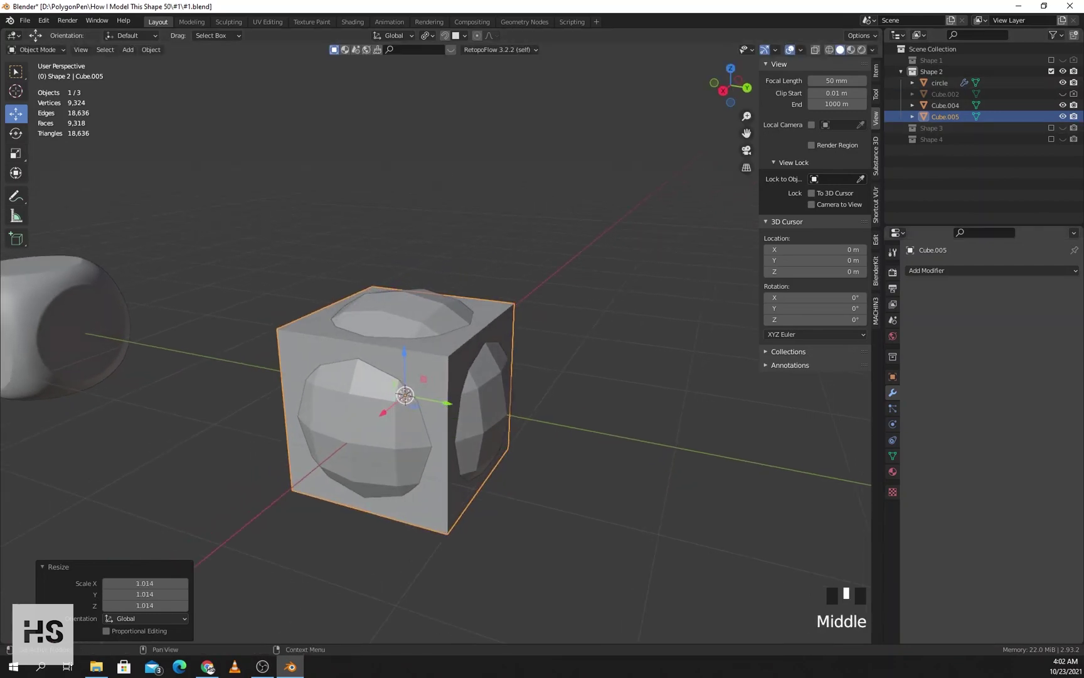
- Add a Boolean modifier to Cube.005 with Cube.004 as its object and the operation set to Intersect
{"action": "left_click", "coordinate": [941, 271]}
{"action": "left_click", "coordinate": [854, 327]}
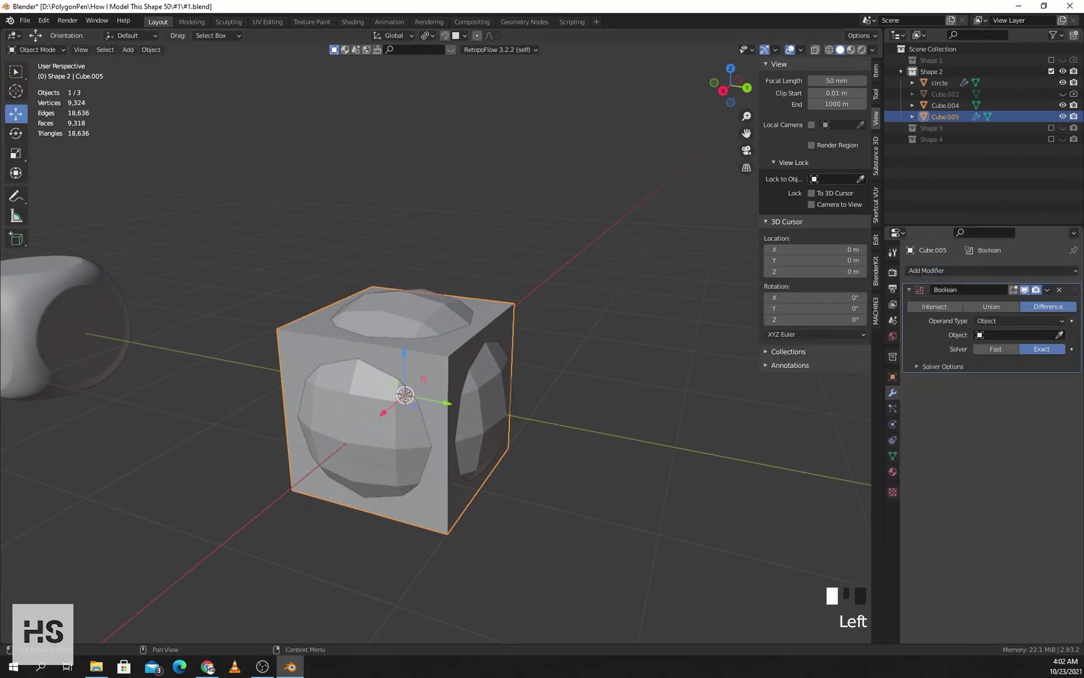
{"action": "left_click", "coordinate": [405, 394]}
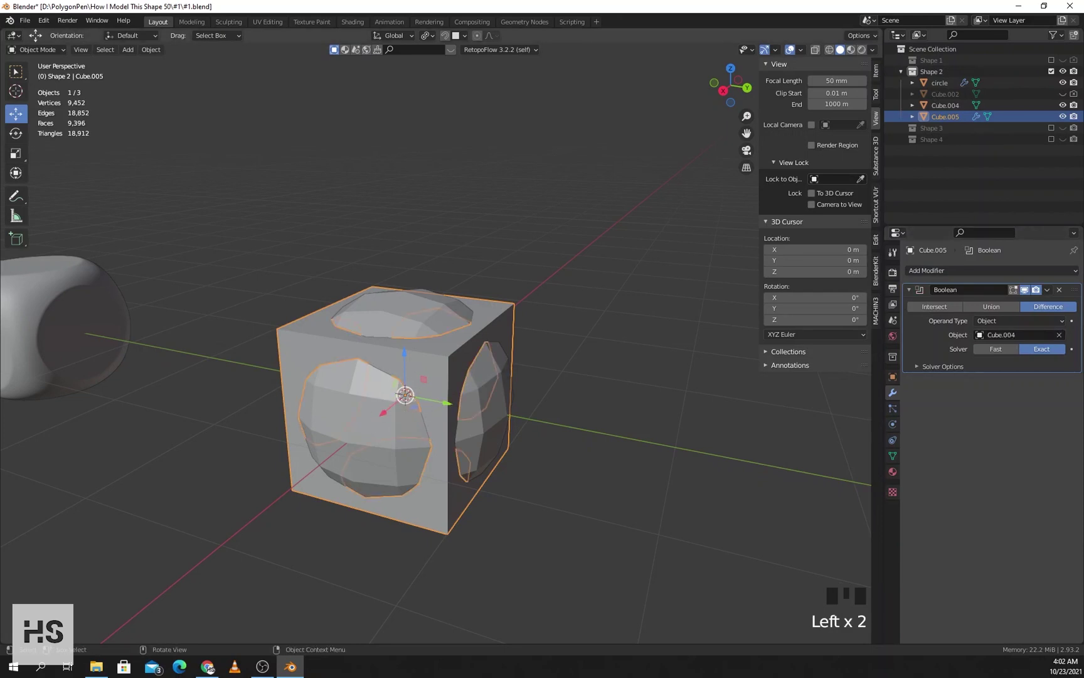
{"action": "middle_click_drag", "start_coordinate": [405, 394], "coordinate": [477, 397]}
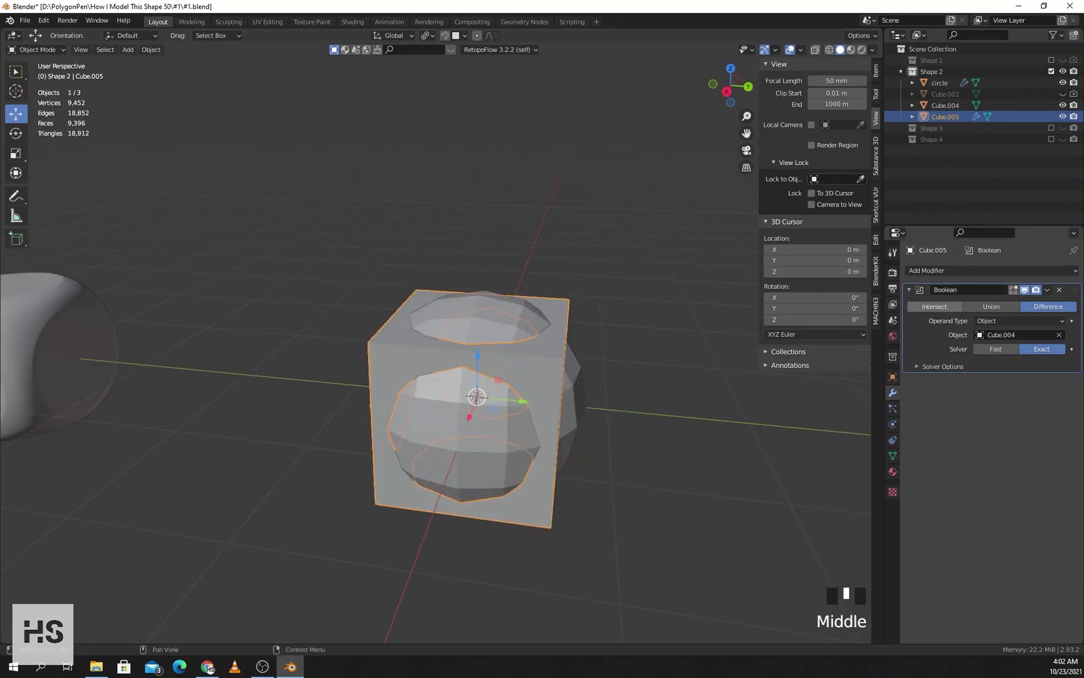
{"action": "left_click", "coordinate": [934, 306]}
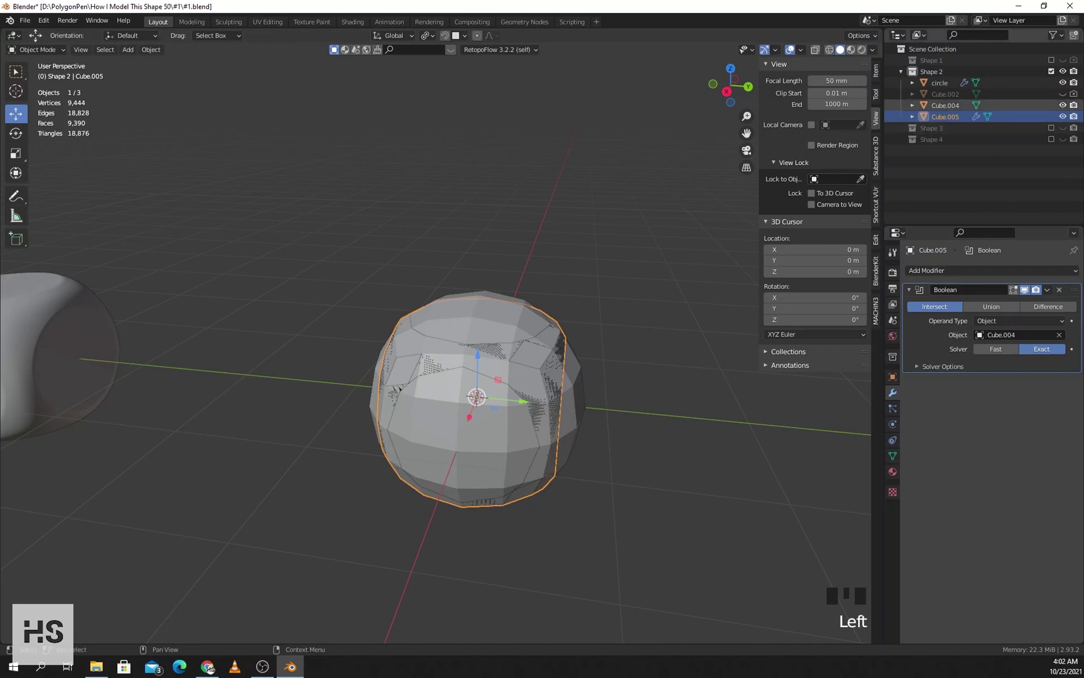
- Hide the Cube.004 sphere in the viewport and look over the intersected shape
{"action": "left_click", "coordinate": [945, 104]}
{"action": "left_click", "coordinate": [1063, 106]}
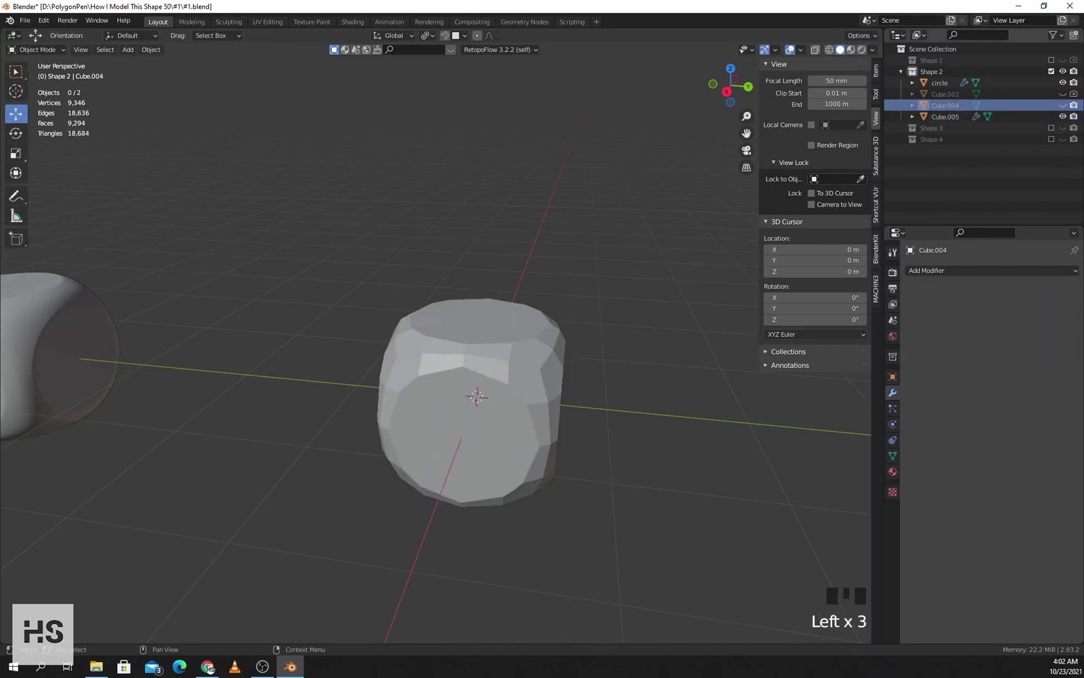
{"action": "middle_click_drag", "start_coordinate": [540, 389], "coordinate": [471, 374]}
{"action": "middle_click_drag", "start_coordinate": [470, 373], "coordinate": [566, 390], "text": "shift"}
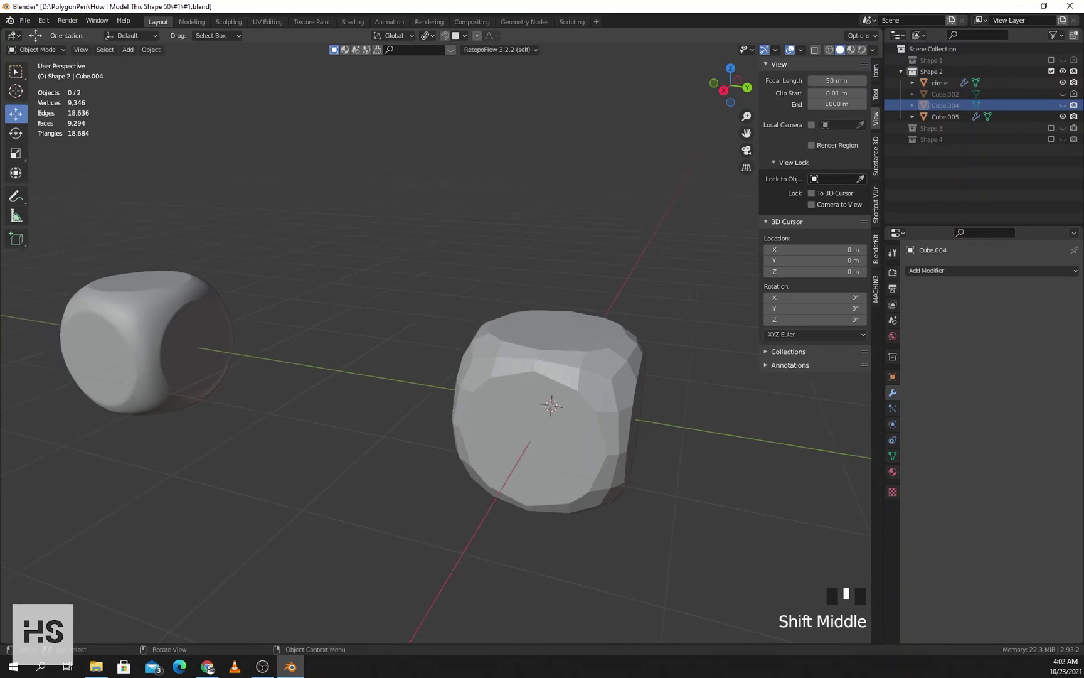
{"action": "middle_click_drag", "start_coordinate": [477, 376], "coordinate": [440, 382]}
- Apply the Boolean modifier on Cube.005 and enter Edit Mode with vertex selection
{"action": "left_click", "coordinate": [945, 117]}
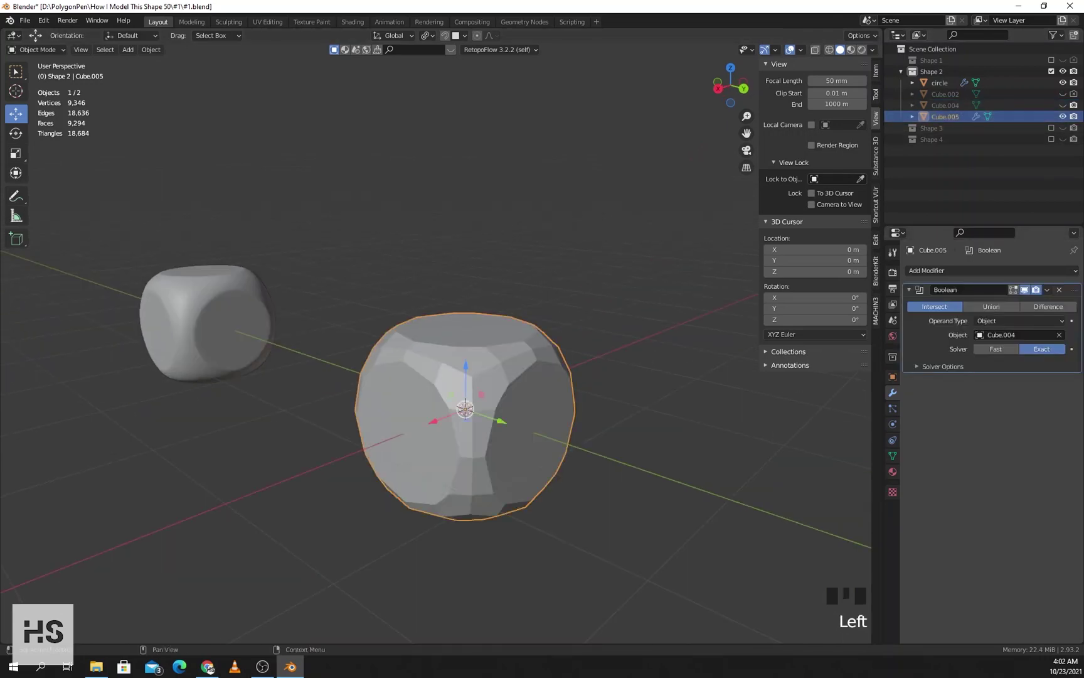
{"action": "left_click", "coordinate": [1047, 290]}
{"action": "left_click", "coordinate": [1029, 303]}
{"action": "middle_click_drag", "start_coordinate": [477, 383], "coordinate": [449, 403], "text": "shift"}
{"action": "key", "text": "Tab"}
{"action": "key", "text": "1"}
{"action": "scroll", "coordinate": [464, 390], "scroll_direction": "up", "scroll_amount": 2}
{"action": "scroll", "coordinate": [407, 390], "scroll_direction": "down", "scroll_amount": 1}
- Select nine faces around one upper corner, between the shape's flat circular sides
{"action": "key", "text": "3"}
{"action": "left_click", "coordinate": [449, 365]}
{"action": "left_click", "coordinate": [396, 353], "text": "shift"}
{"action": "left_click", "coordinate": [385, 373], "text": "shift"}
{"action": "left_click", "coordinate": [430, 402], "text": "shift"}
{"action": "left_click", "coordinate": [474, 398], "text": "shift"}
{"action": "left_click", "coordinate": [443, 457], "text": "shift"}
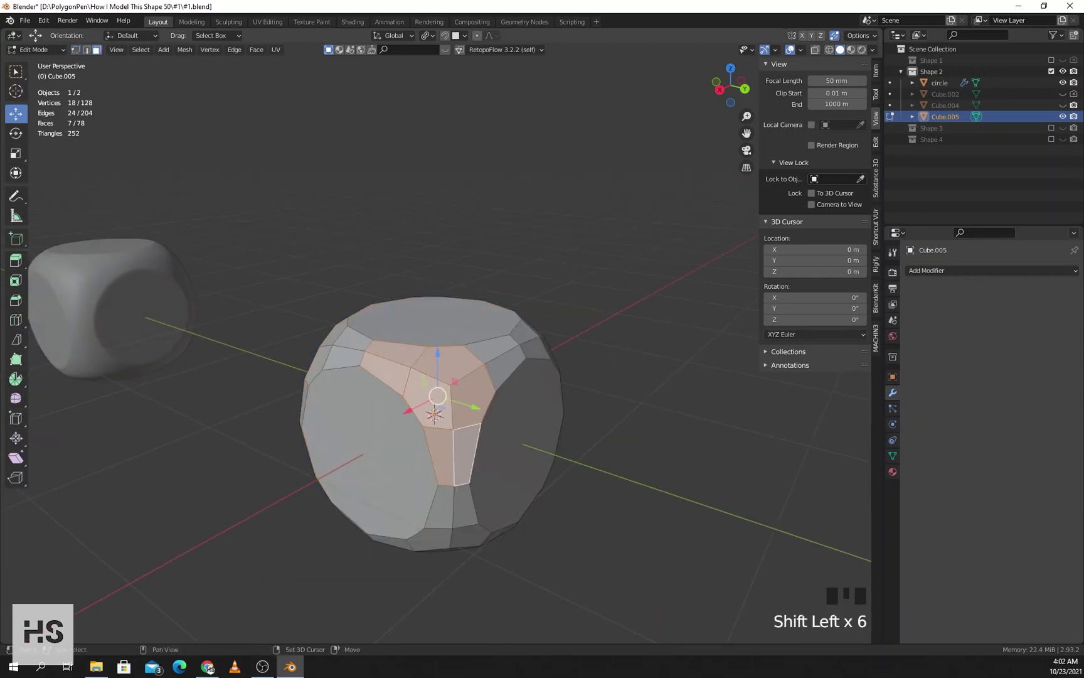
{"action": "left_click", "coordinate": [505, 368], "text": "shift"}
{"action": "left_click", "coordinate": [495, 349], "text": "shift"}
{"action": "mouse_move", "coordinate": [494, 352]}
{"action": "middle_mouse_down"}
{"action": "mouse_move", "coordinate": [459, 367]}
{"action": "mouse_move", "coordinate": [533, 362]}
{"action": "middle_mouse_up"}
- In the right wireframe view, delete all vertices on the negative Y side and in the lower half of Cube.005
{"action": "left_click", "coordinate": [728, 89]}
{"action": "key", "text": "z"}
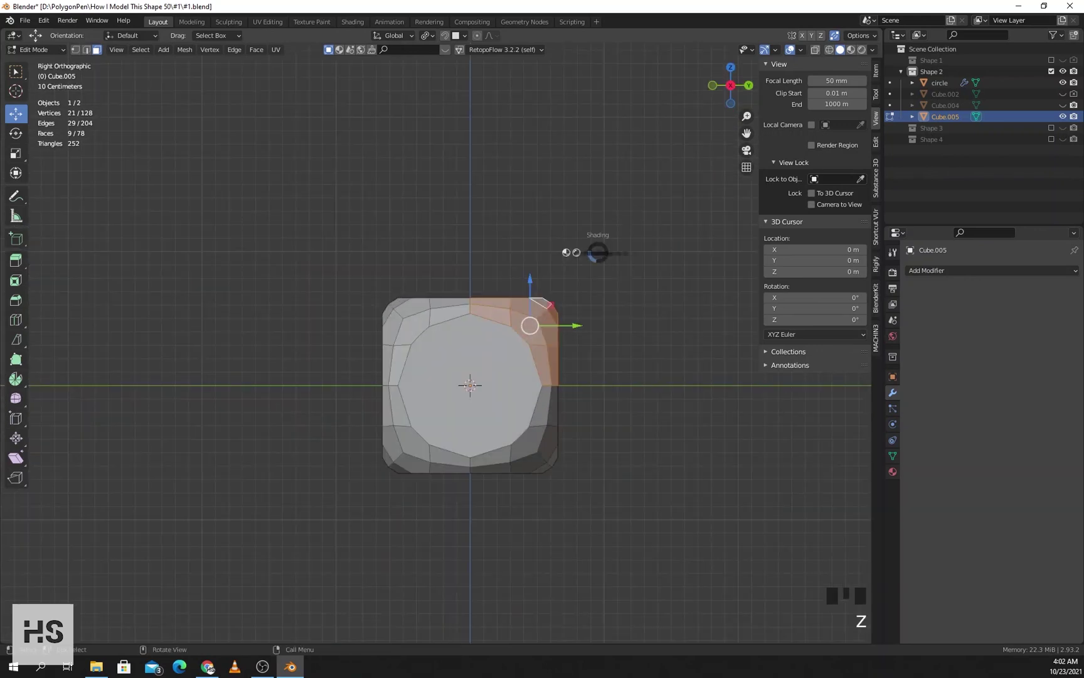
{"action": "left_click", "coordinate": [510, 252]}
{"action": "key", "text": "1"}
{"action": "left_click_drag", "start_coordinate": [346, 237], "coordinate": [608, 406]}
{"action": "key", "text": "x"}
{"action": "left_click", "coordinate": [458, 433]}
{"action": "key", "text": "x"}
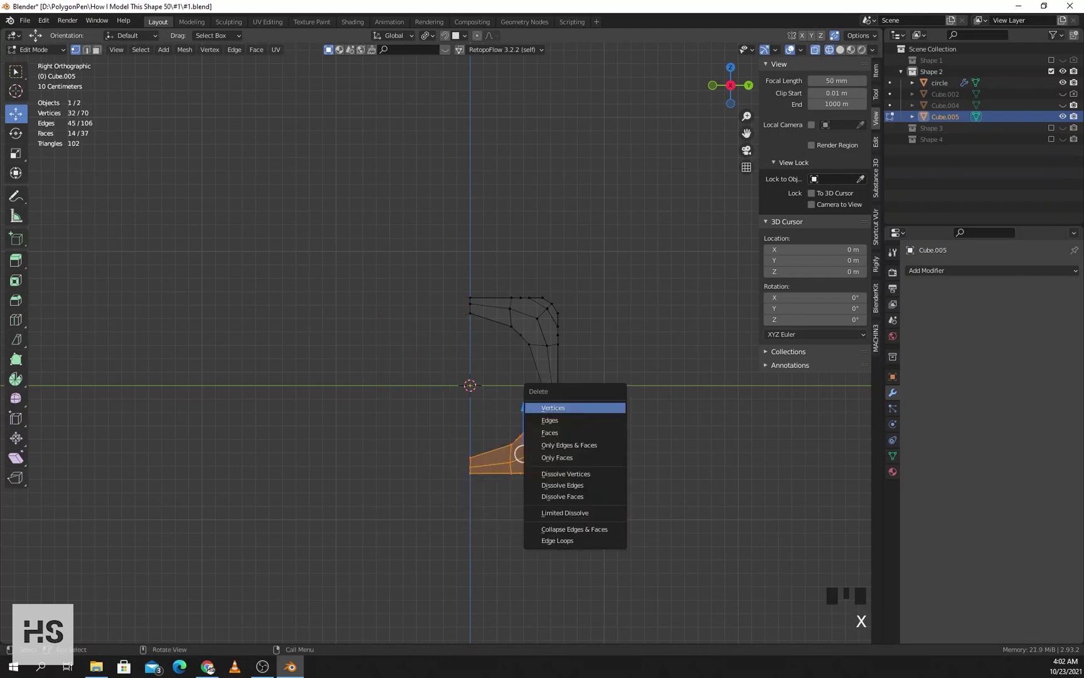
{"action": "left_click", "coordinate": [607, 407]}
- Delete the vertices of the opposite corner so a single corner section remains, and return to solid shading
{"action": "middle_click_drag", "start_coordinate": [605, 407], "coordinate": [504, 443]}
{"action": "left_click_drag", "start_coordinate": [371, 285], "coordinate": [468, 339]}
{"action": "middle_click_drag", "start_coordinate": [461, 335], "coordinate": [435, 323]}
{"action": "left_click_drag", "start_coordinate": [395, 310], "coordinate": [517, 468]}
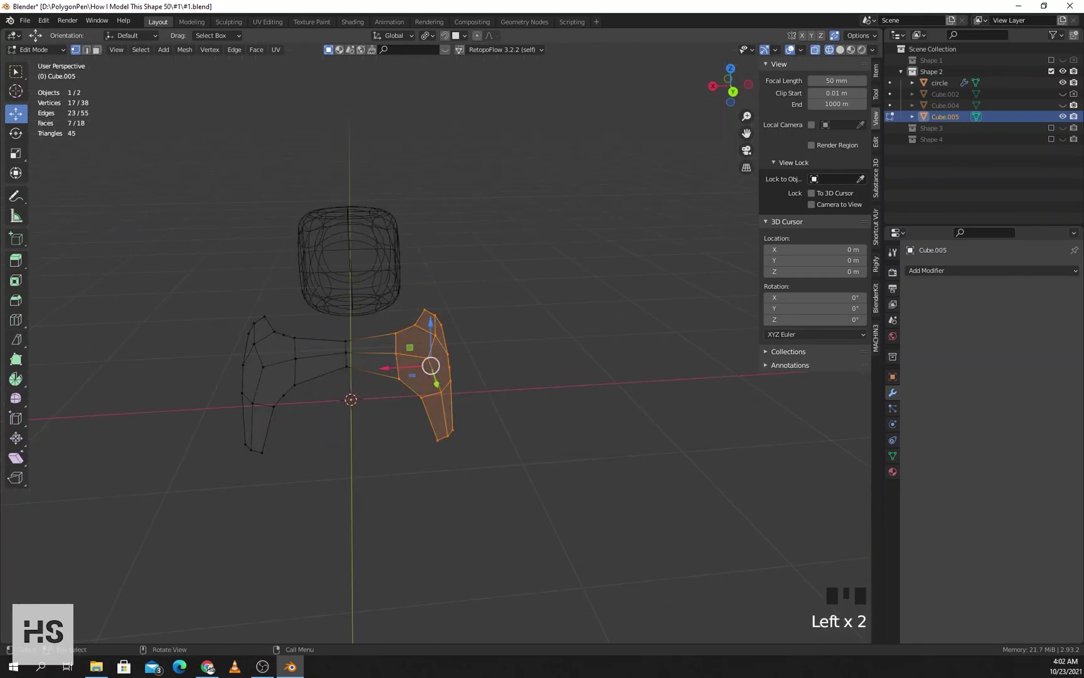
{"action": "key", "text": "x"}
{"action": "left_click", "coordinate": [515, 467]}
{"action": "key", "text": "z"}
{"action": "middle_click_drag", "start_coordinate": [394, 374], "coordinate": [530, 384]}
{"action": "left_click", "coordinate": [493, 382]}
- Merge the two neighbouring vertices in the notch on the X-facing side at their center
{"action": "scroll", "coordinate": [531, 384], "scroll_direction": "up", "scroll_amount": 3}
{"action": "mouse_move", "coordinate": [531, 384]}
{"action": "middle_mouse_down", "text": "shift"}
{"action": "mouse_move", "coordinate": [552, 370]}
{"action": "mouse_move", "coordinate": [555, 349]}
{"action": "middle_mouse_up", "text": "shift"}
{"action": "middle_click_drag", "start_coordinate": [555, 349], "coordinate": [549, 333]}
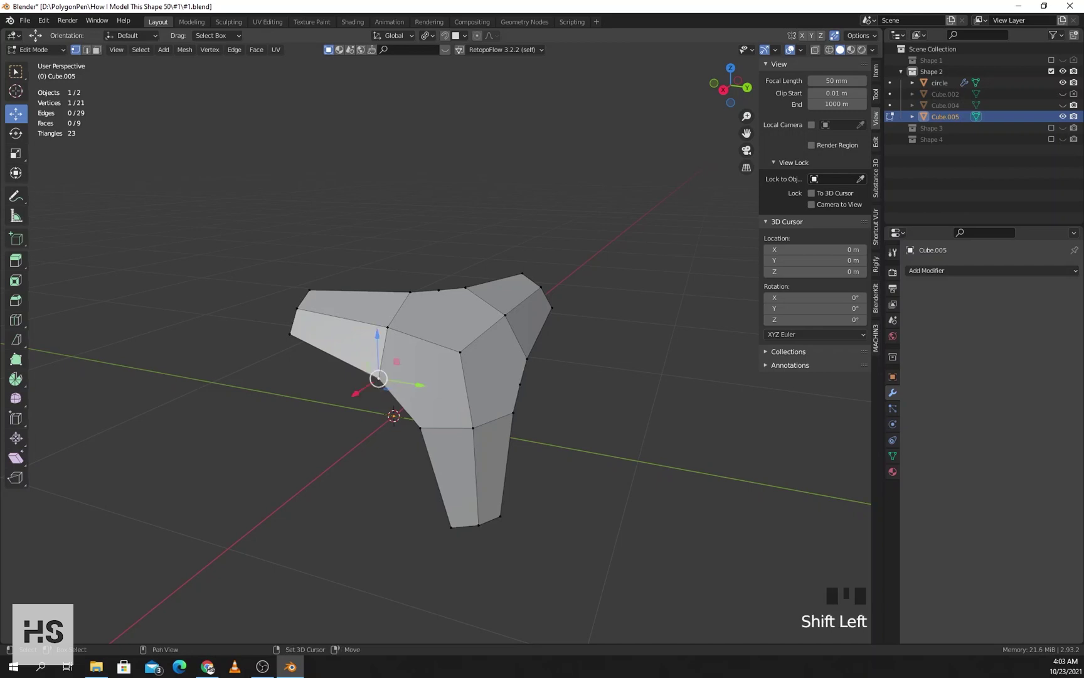
{"action": "key", "text": "m"}
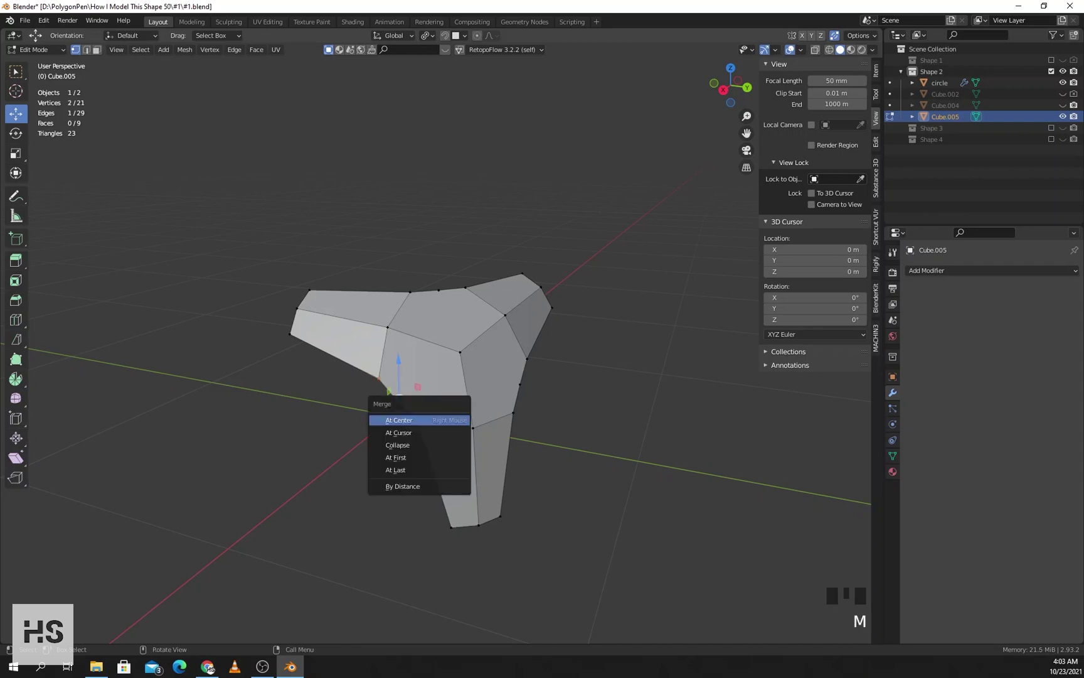
{"action": "left_click", "coordinate": [448, 420]}
- Dissolve the middle vertex of the notch on the Y-facing side and merge its two neighbouring vertices at center
{"action": "middle_click_drag", "start_coordinate": [442, 424], "coordinate": [361, 436]}
{"action": "left_click", "coordinate": [310, 463]}
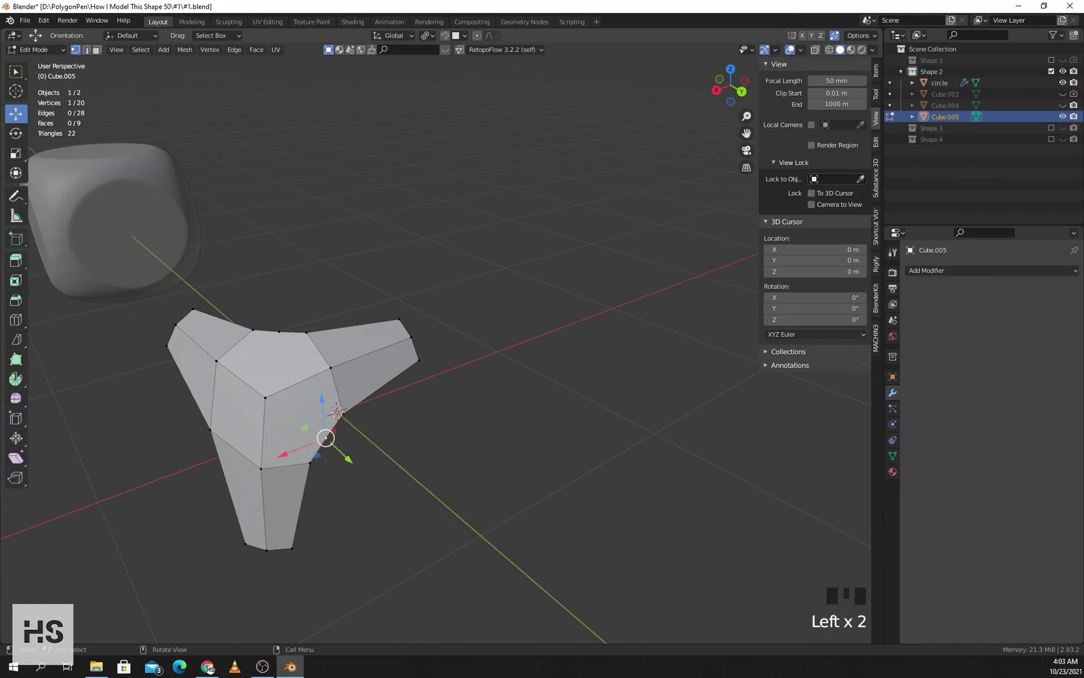
{"action": "middle_click_drag", "start_coordinate": [326, 438], "coordinate": [429, 413]}
{"action": "key", "text": "x"}
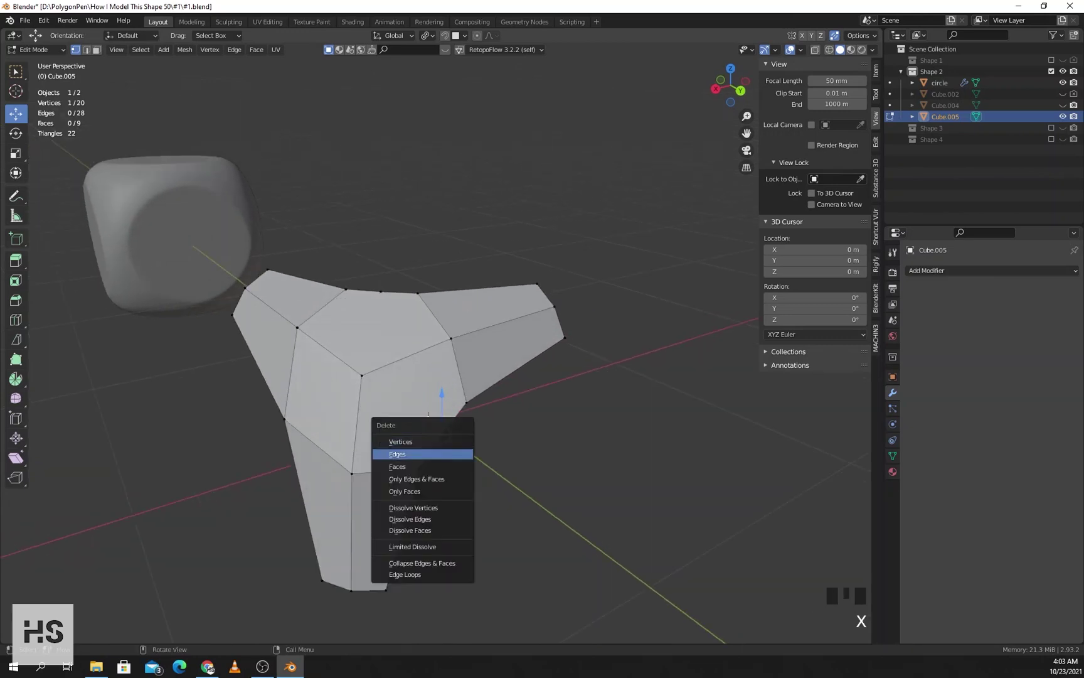
{"action": "left_click", "coordinate": [413, 507]}
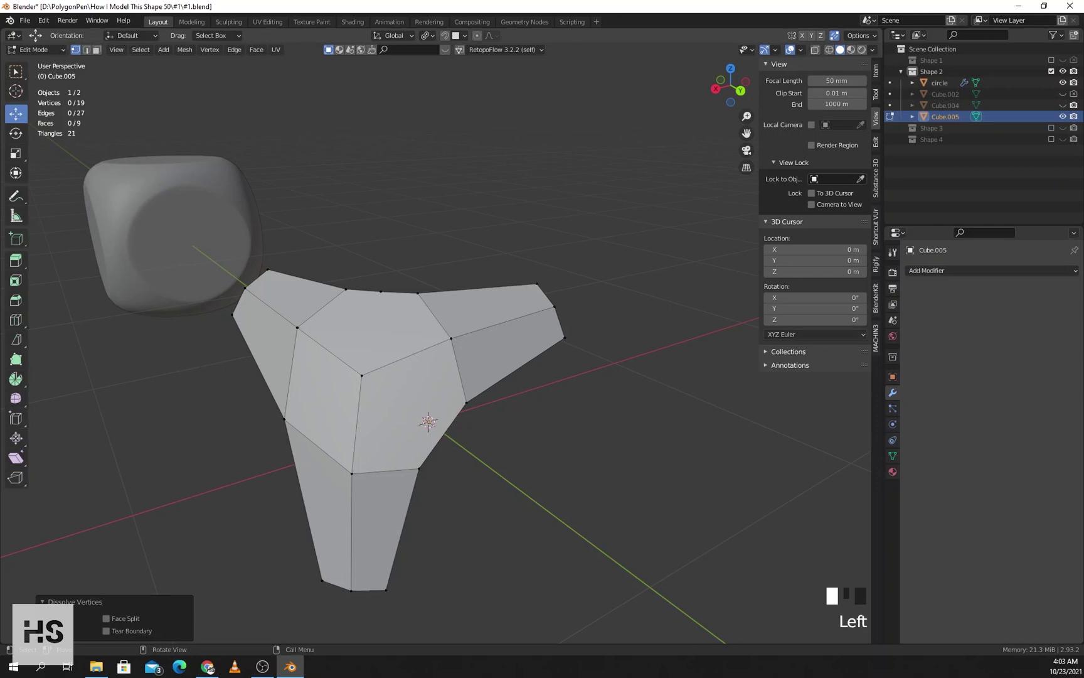
{"action": "left_click", "coordinate": [466, 402], "text": "shift"}
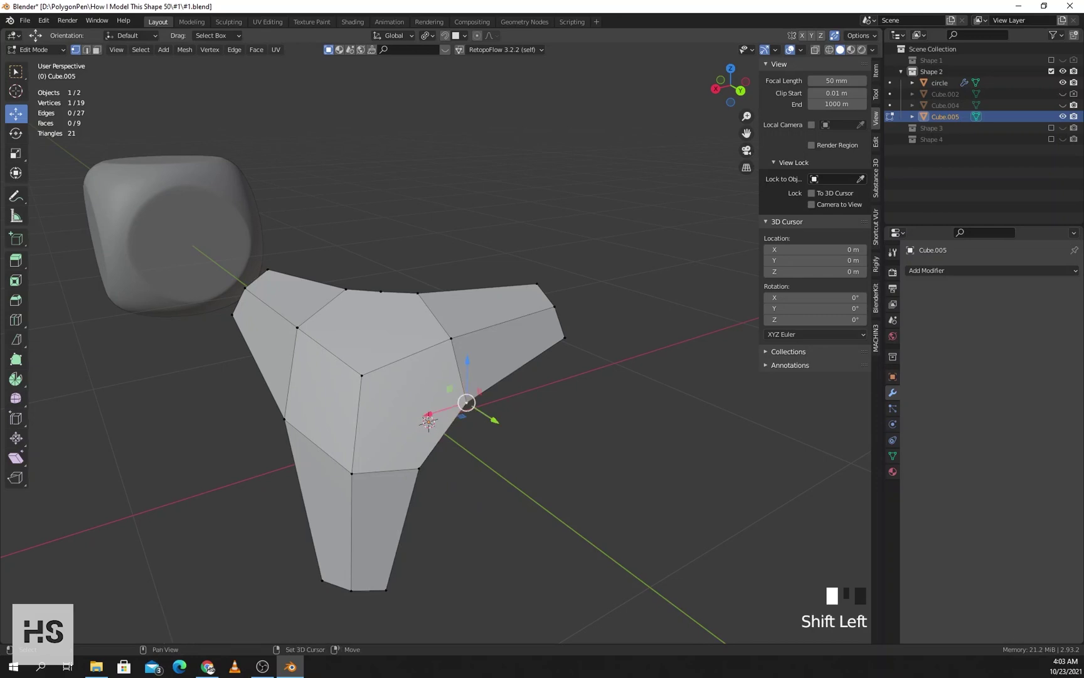
{"action": "key", "text": "m"}
{"action": "left_click", "coordinate": [436, 472]}
- Dissolve the middle vertex of the notch on the top side and merge its two neighbouring vertices at center
{"action": "middle_click_drag", "start_coordinate": [436, 472], "coordinate": [556, 576], "text": "shift"}
{"action": "left_click", "coordinate": [477, 448]}
{"action": "key", "text": "x"}
{"action": "left_click", "coordinate": [479, 452]}
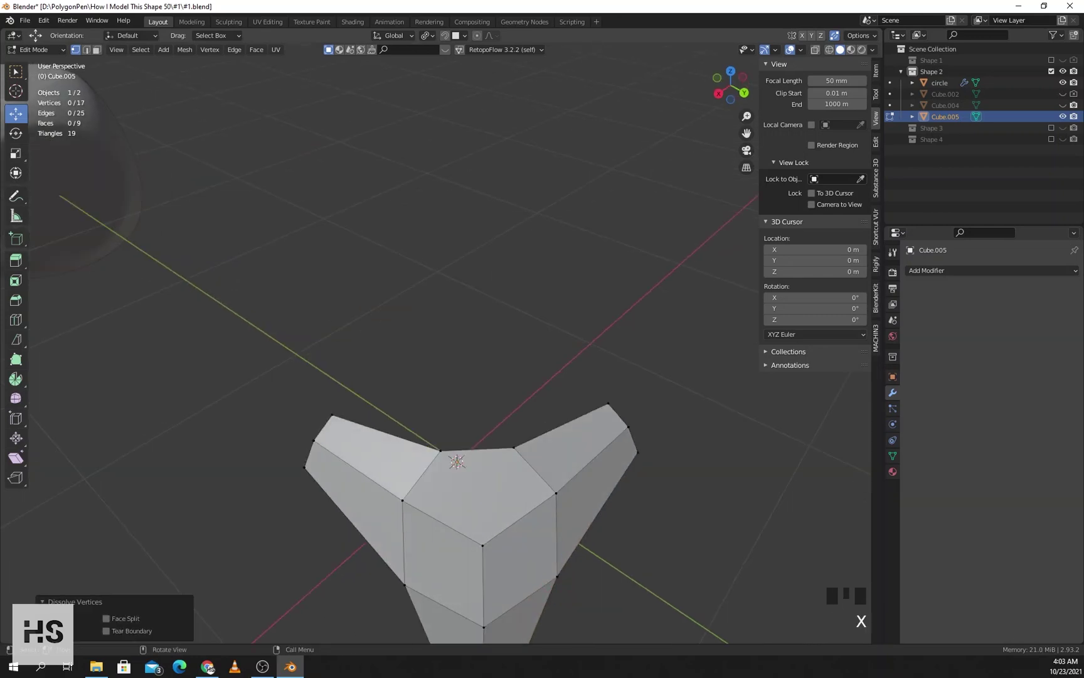
{"action": "left_click_drag", "start_coordinate": [426, 413], "coordinate": [536, 460]}
{"action": "key", "text": "m"}
{"action": "left_click", "coordinate": [508, 448]}
{"action": "scroll", "coordinate": [508, 448], "scroll_direction": "down", "scroll_amount": 3}
{"action": "middle_click_drag", "start_coordinate": [508, 448], "coordinate": [466, 351], "text": "shift"}
{"action": "middle_click_drag", "start_coordinate": [466, 351], "coordinate": [521, 301]}
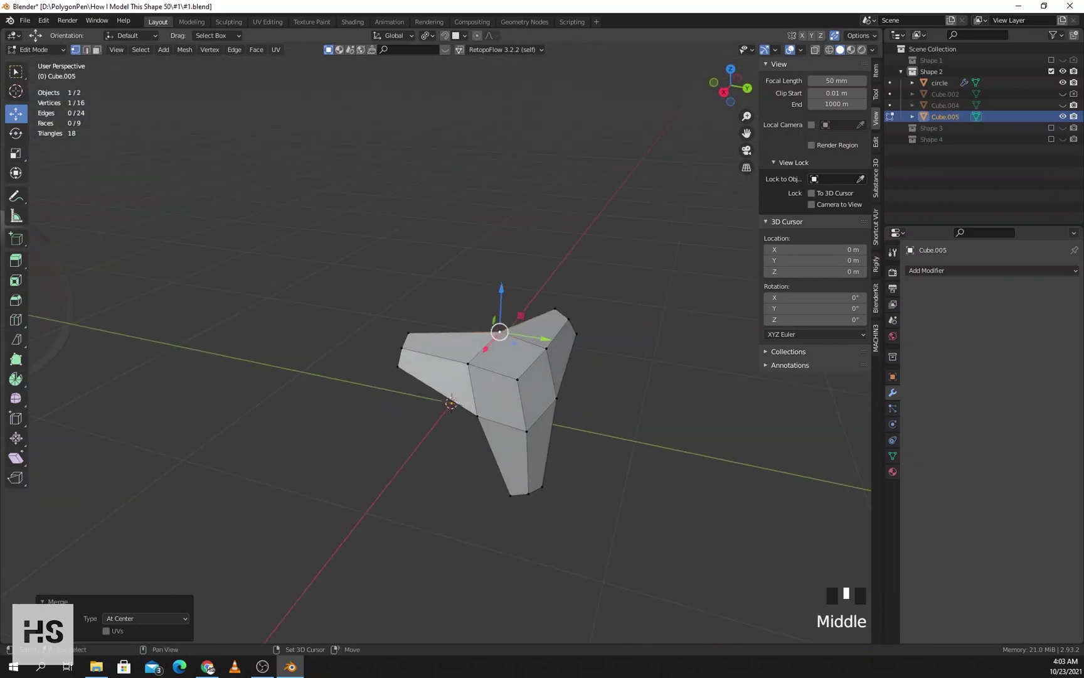
- Fill the opening on the X-facing side with a face and subdivide its outer diagonal edge
{"action": "scroll", "coordinate": [536, 309], "scroll_direction": "up", "scroll_amount": 1}
{"action": "middle_click_drag", "start_coordinate": [521, 301], "coordinate": [446, 377], "text": "shift"}
{"action": "scroll", "coordinate": [500, 306], "scroll_direction": "down", "scroll_amount": 1}
{"action": "key", "text": "2"}
{"action": "key", "text": "f"}
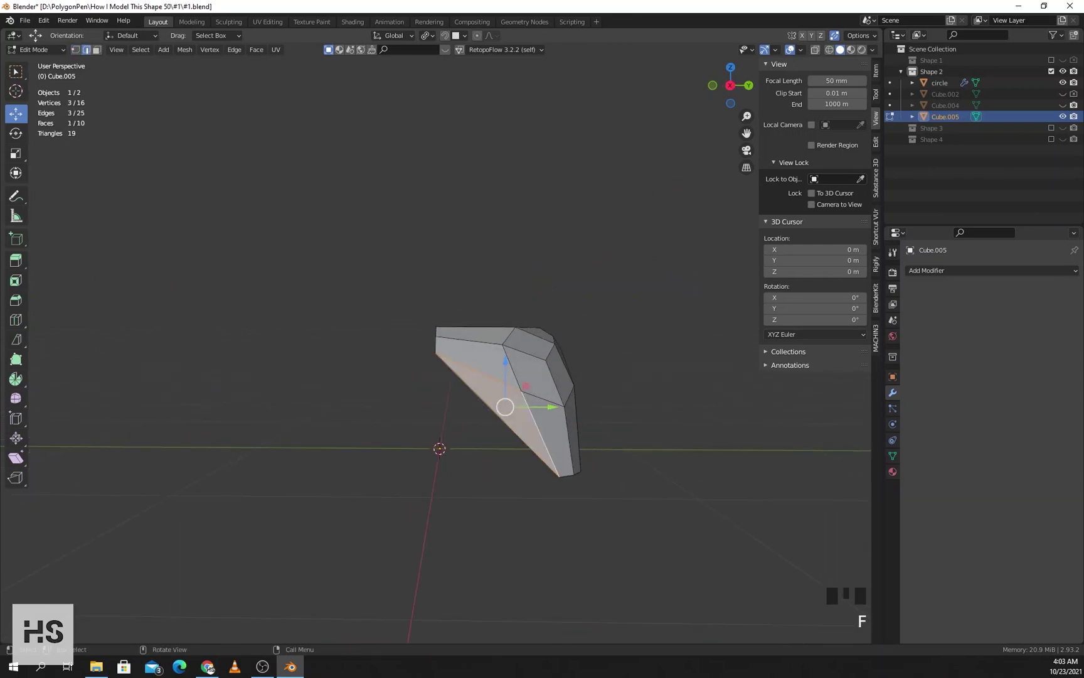
{"action": "right_click", "coordinate": [471, 418]}
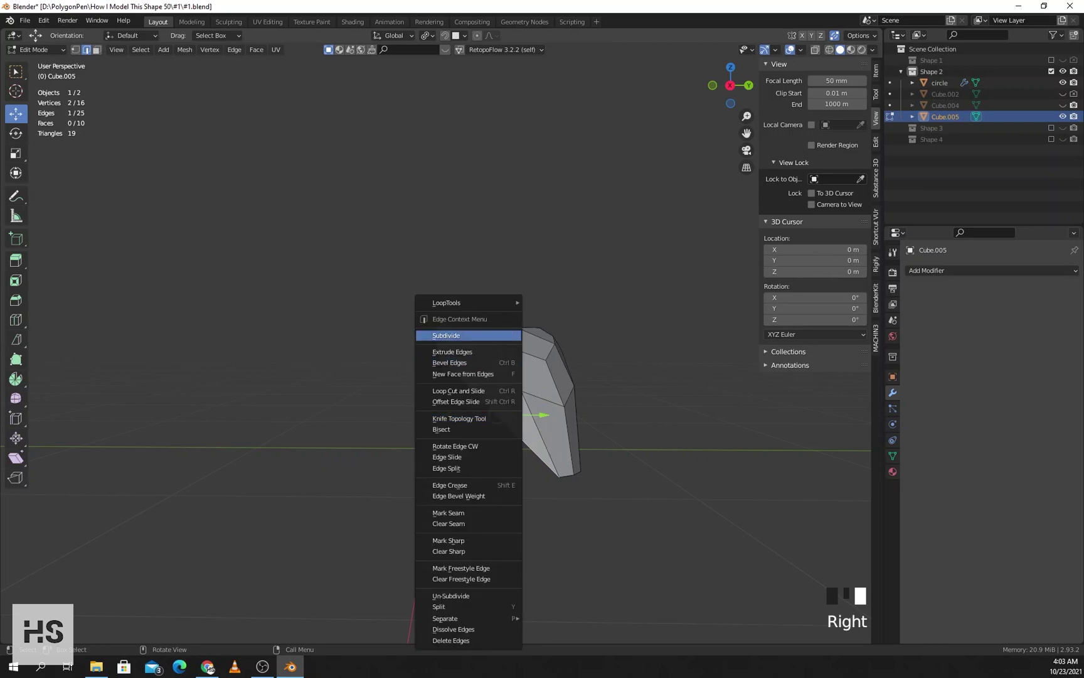
{"action": "left_click", "coordinate": [464, 335]}
- In the right view, move the diagonal edge's midpoint vertex onto the world origin to square off the face
{"action": "key", "text": "1"}
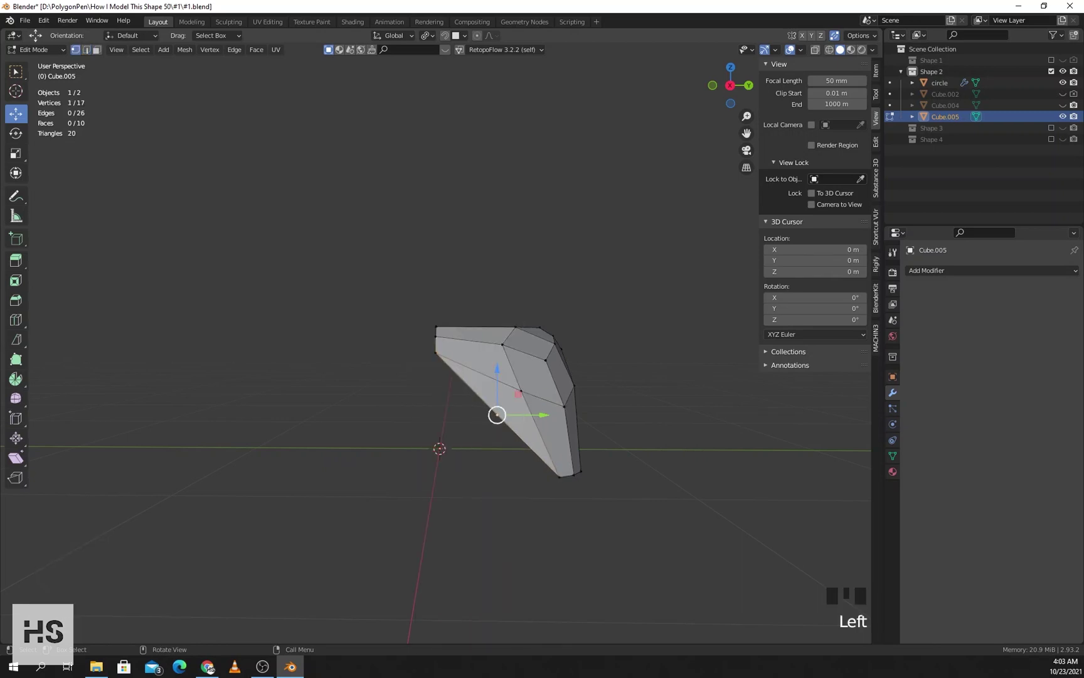
{"action": "left_click", "coordinate": [730, 85]}
{"action": "scroll", "coordinate": [514, 389], "scroll_direction": "up", "scroll_amount": 3}
{"action": "middle_click_drag", "start_coordinate": [514, 389], "coordinate": [501, 398], "text": "shift"}
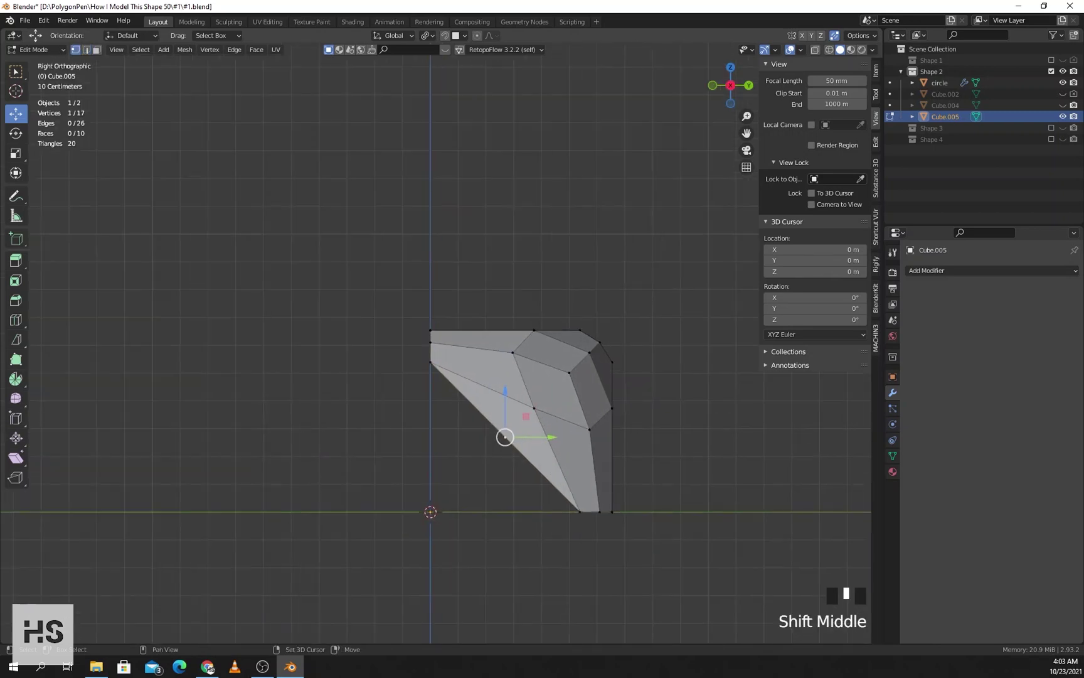
{"action": "left_click_drag", "start_coordinate": [505, 437], "coordinate": [430, 513]}
- Fill the opening on the top side with a face and select its outer diagonal edge
{"action": "scroll", "coordinate": [433, 490], "scroll_direction": "down", "scroll_amount": 2}
{"action": "middle_click_drag", "start_coordinate": [439, 440], "coordinate": [452, 534]}
{"action": "scroll", "coordinate": [452, 533], "scroll_direction": "up", "scroll_amount": 2}
{"action": "key", "text": "2"}
{"action": "left_click", "coordinate": [499, 500], "text": "alt"}
{"action": "right_click", "coordinate": [499, 495]}
{"action": "right_click", "coordinate": [592, 314]}
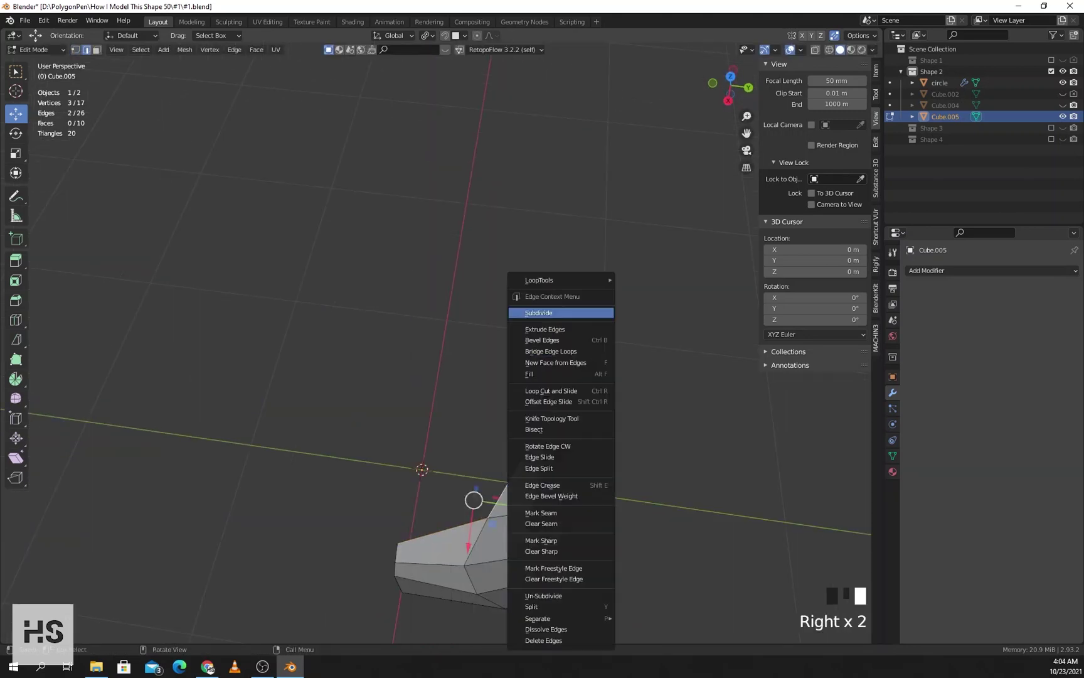
{"action": "left_click", "coordinate": [510, 481]}
{"action": "left_click", "coordinate": [443, 531], "text": "shift"}
{"action": "key", "text": "f"}
{"action": "right_click", "coordinate": [463, 493]}
{"action": "left_click", "coordinate": [465, 494]}
{"action": "right_click", "coordinate": [475, 489]}
{"action": "left_click", "coordinate": [452, 351]}
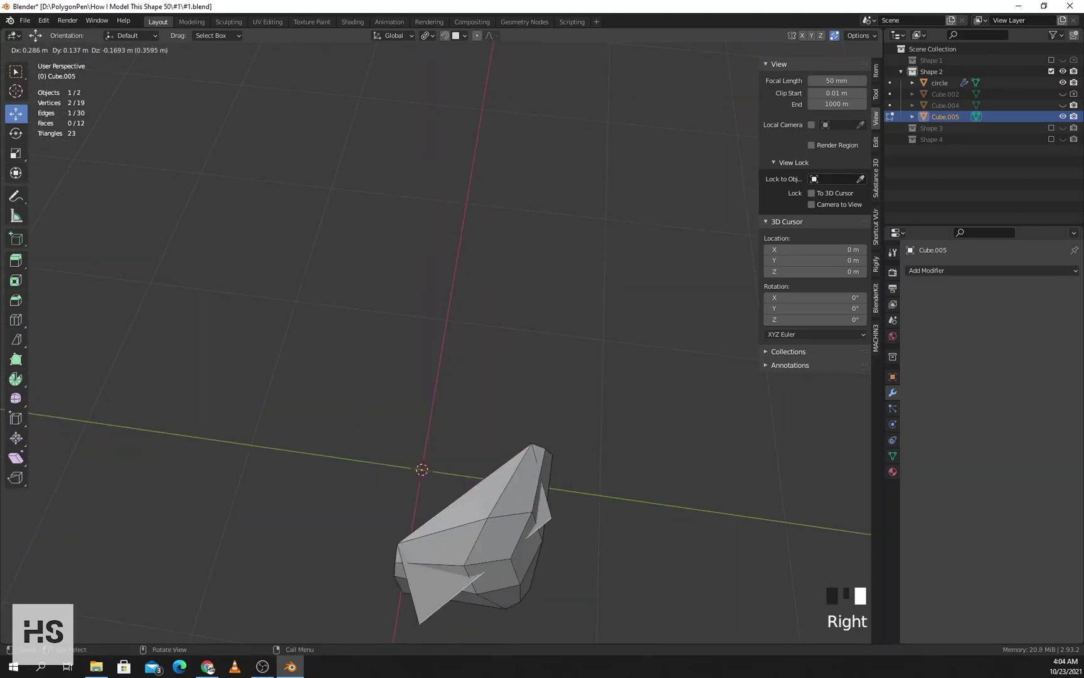
{"action": "right_click", "coordinate": [473, 433]}
{"action": "key", "text": "ctrl+z"}
- Subdivide the top face's outer diagonal edge and, in the top view, move its midpoint vertex to the origin
{"action": "right_click", "coordinate": [483, 464]}
{"action": "left_click", "coordinate": [460, 335]}
{"action": "key", "text": "1"}
{"action": "left_click", "coordinate": [467, 491]}
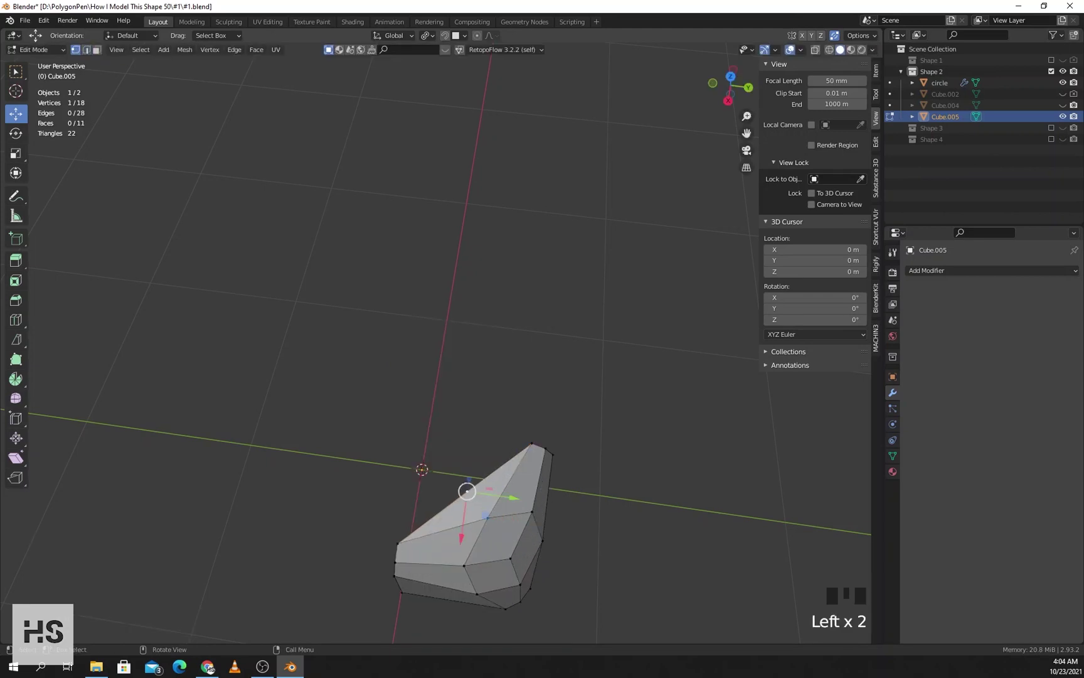
{"action": "middle_click_drag", "start_coordinate": [468, 491], "coordinate": [484, 496]}
{"action": "scroll", "coordinate": [484, 497], "scroll_direction": "up", "scroll_amount": 4}
{"action": "middle_click_drag", "start_coordinate": [743, 252], "coordinate": [552, 349], "text": "shift"}
{"action": "left_click_drag", "start_coordinate": [551, 348], "coordinate": [448, 458]}
- Fill the opening on the Y-facing side with a face and subdivide its outer diagonal edge
{"action": "scroll", "coordinate": [447, 458], "scroll_direction": "down", "scroll_amount": 2}
{"action": "middle_click_drag", "start_coordinate": [447, 458], "coordinate": [276, 377]}
{"action": "middle_click_drag", "start_coordinate": [276, 377], "coordinate": [219, 248], "text": "shift"}
{"action": "key", "text": "2"}
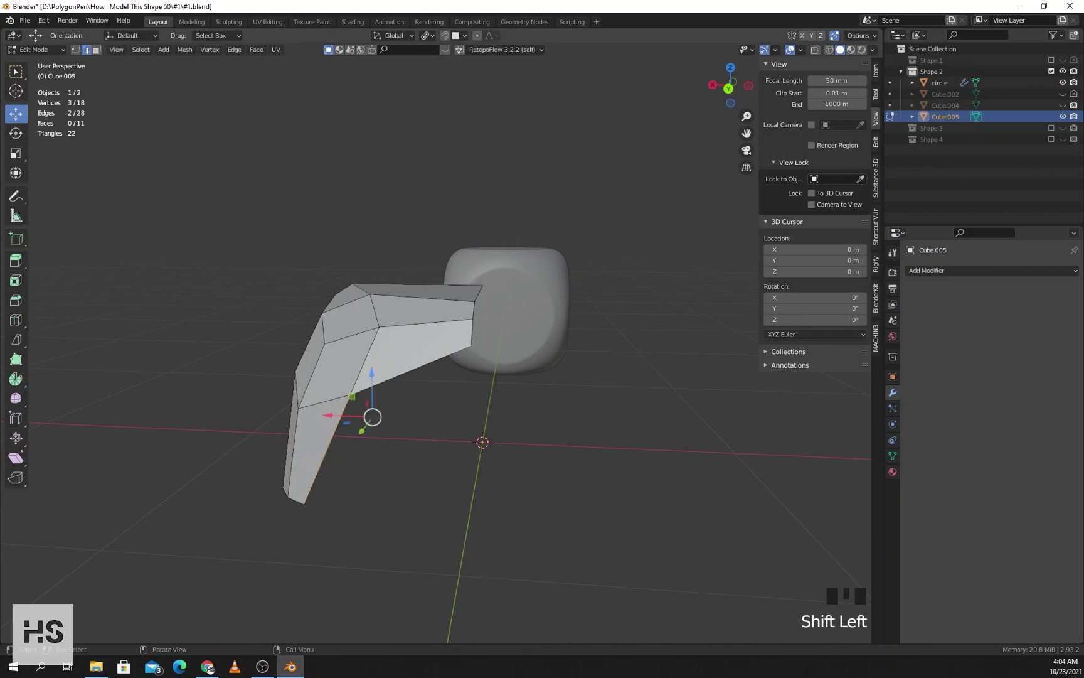
{"action": "key", "text": "f"}
{"action": "right_click", "coordinate": [377, 354]}
{"action": "left_click", "coordinate": [376, 353]}
- In the back view, move the new midpoint vertex of the Y-facing face onto the origin
{"action": "key", "text": "1"}
{"action": "left_click", "coordinate": [728, 89]}
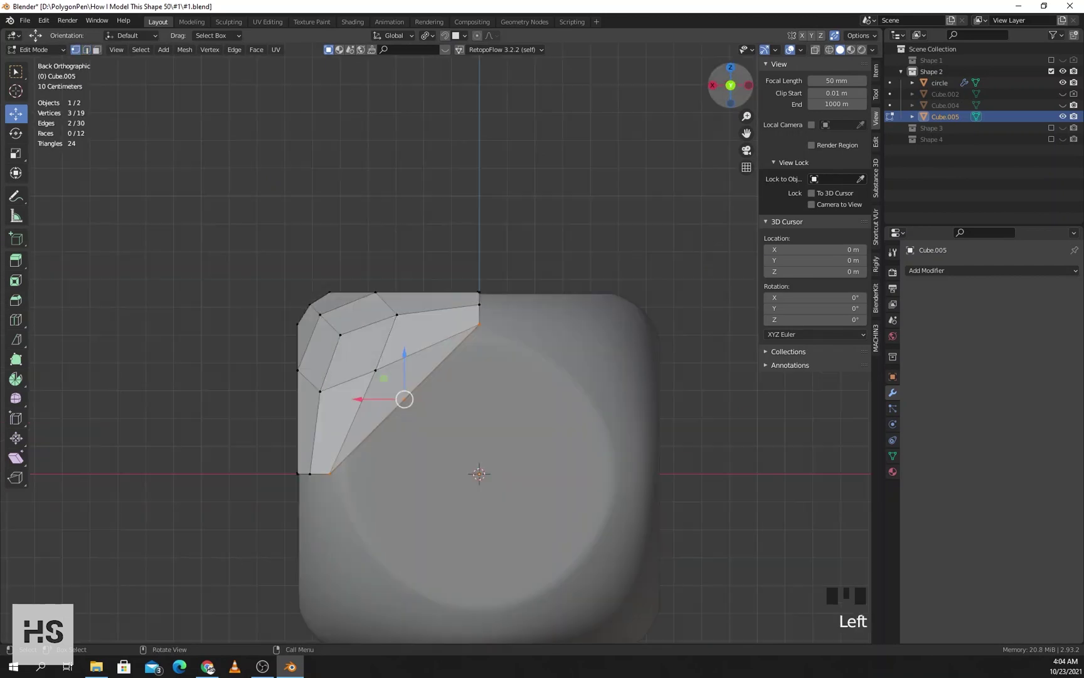
{"action": "left_click_drag", "start_coordinate": [388, 424], "coordinate": [494, 529]}
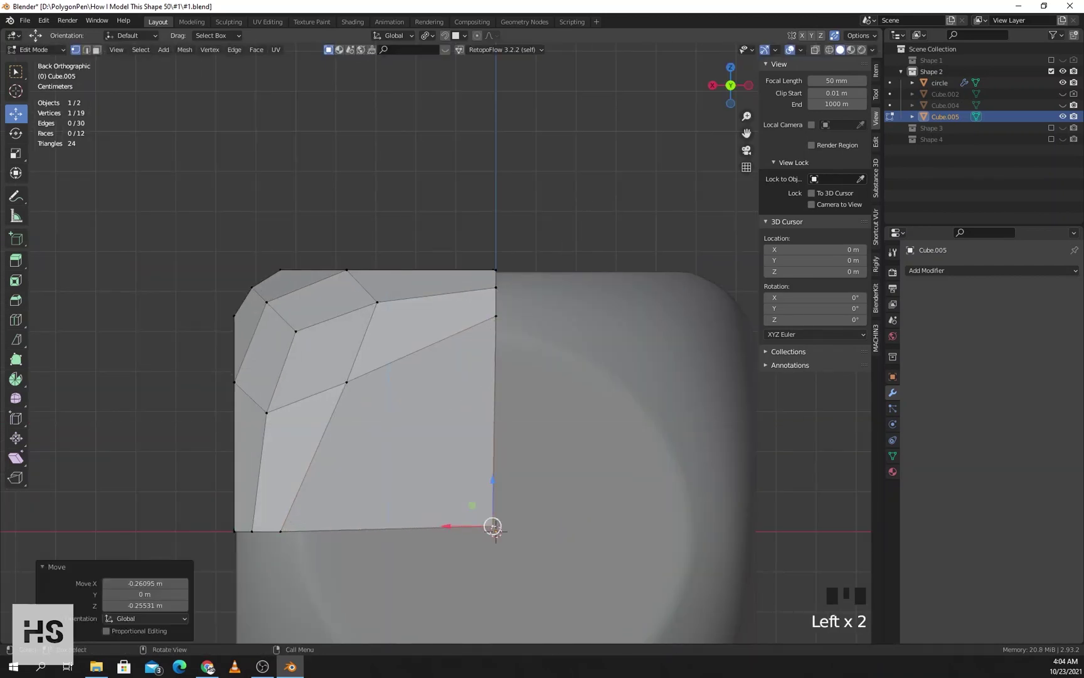
- Select the corner section's boundary edges on the XZ plane and flatten them with a Y scale of 0
{"action": "middle_click_drag", "start_coordinate": [494, 528], "coordinate": [548, 490]}
{"action": "key", "text": "2"}
{"action": "middle_click_drag", "start_coordinate": [361, 407], "coordinate": [384, 476], "text": "shift"}
{"action": "mouse_move", "coordinate": [578, 521]}
{"action": "middle_mouse_down"}
{"action": "mouse_move", "coordinate": [552, 521]}
{"action": "mouse_move", "coordinate": [584, 521]}
{"action": "middle_mouse_up"}
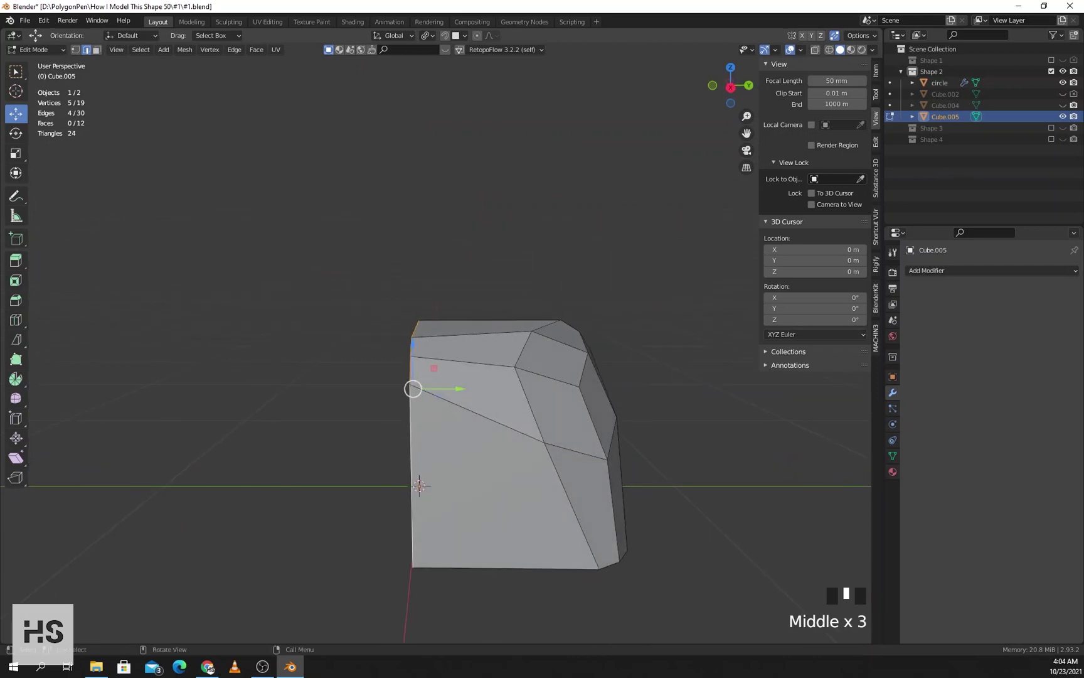
{"action": "key", "text": "s"}
{"action": "key", "text": "y"}
{"action": "key", "text": "0"}
{"action": "key", "text": "Return"}
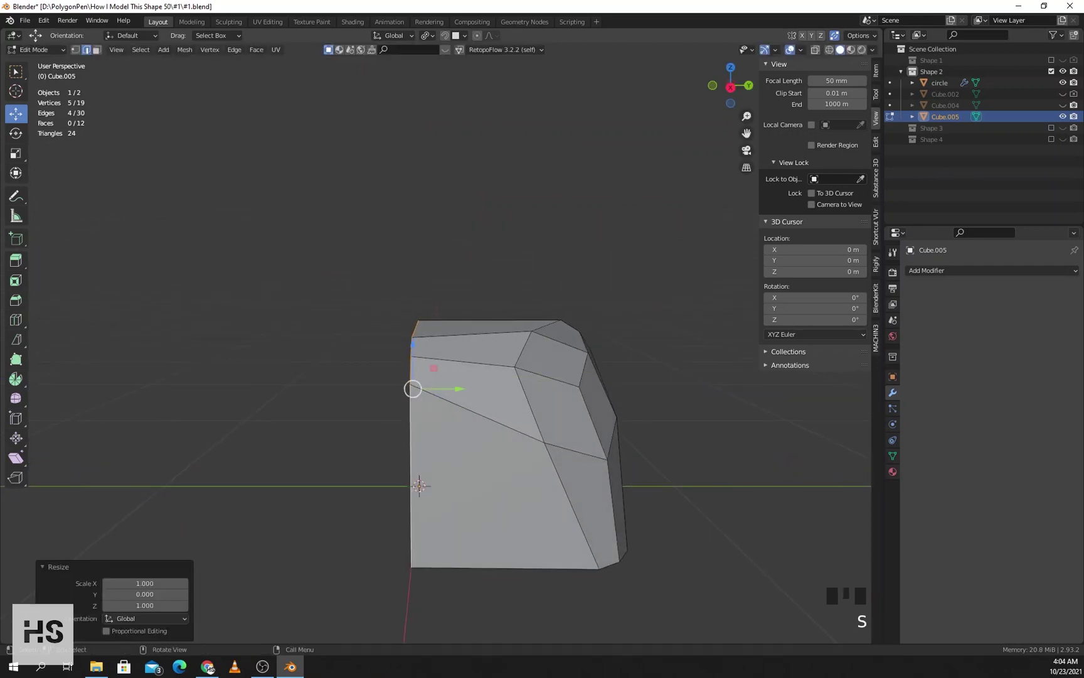
- Select the corner section's bottom boundary edges and flatten them with a Z scale of 0
{"action": "middle_click_drag", "start_coordinate": [584, 521], "coordinate": [571, 521]}
{"action": "left_click", "coordinate": [516, 567], "text": "alt"}
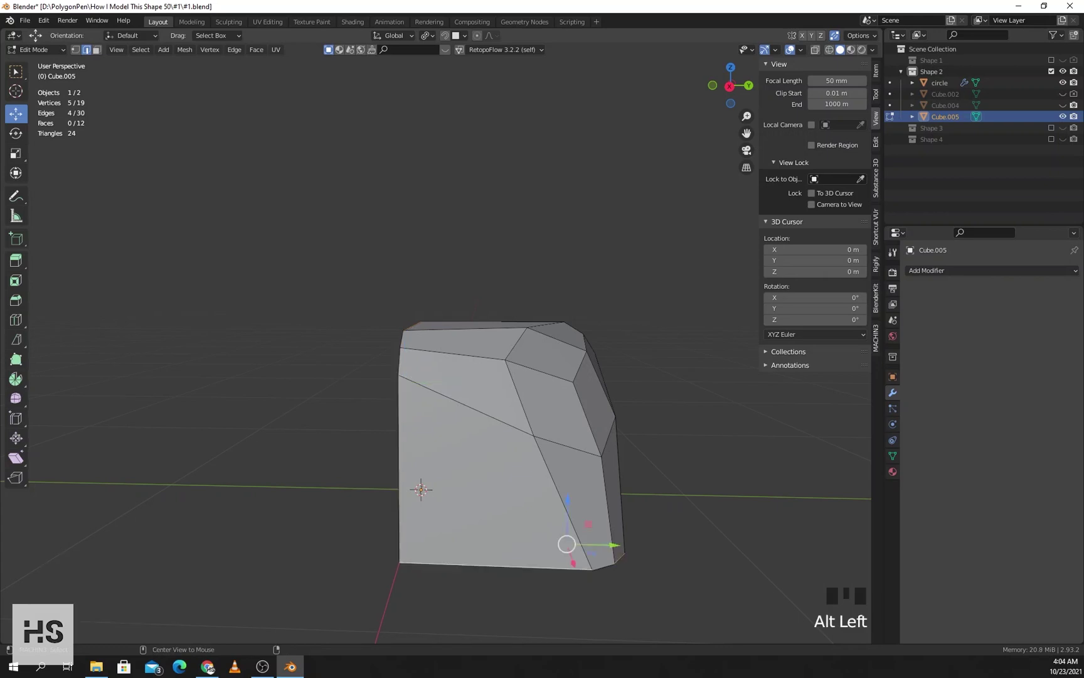
{"action": "key", "text": "s"}
{"action": "key", "text": "z"}
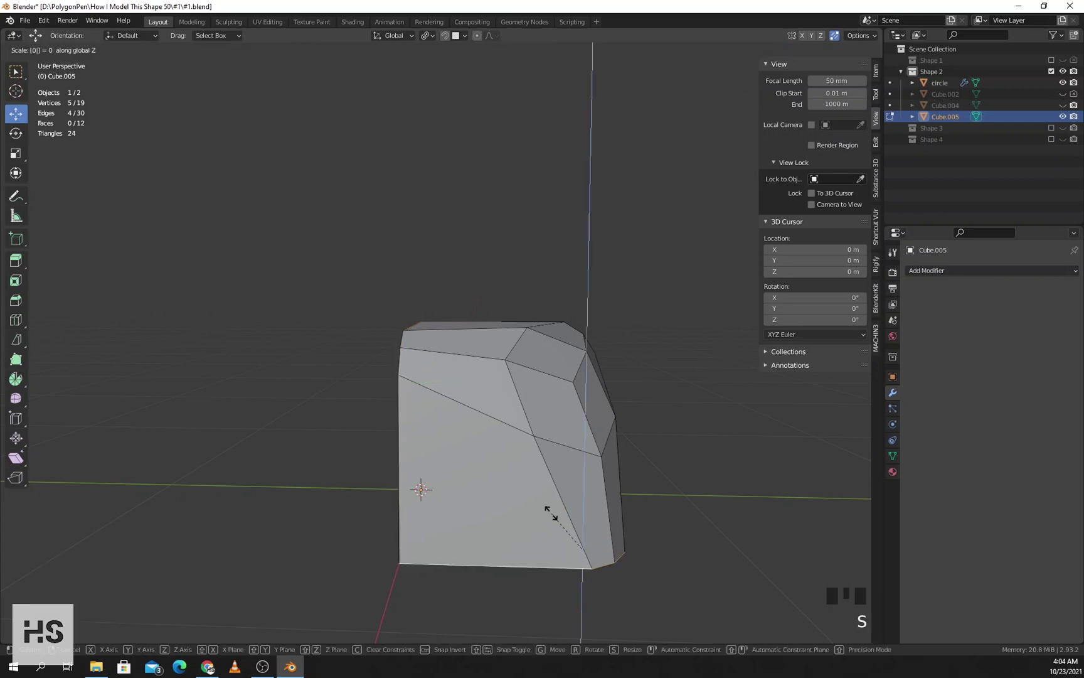
{"action": "key", "text": "Return"}
- Select the corner section's boundary edges on the YZ plane and flatten them with an X scale of 0
{"action": "middle_click_drag", "start_coordinate": [568, 545], "coordinate": [349, 563]}
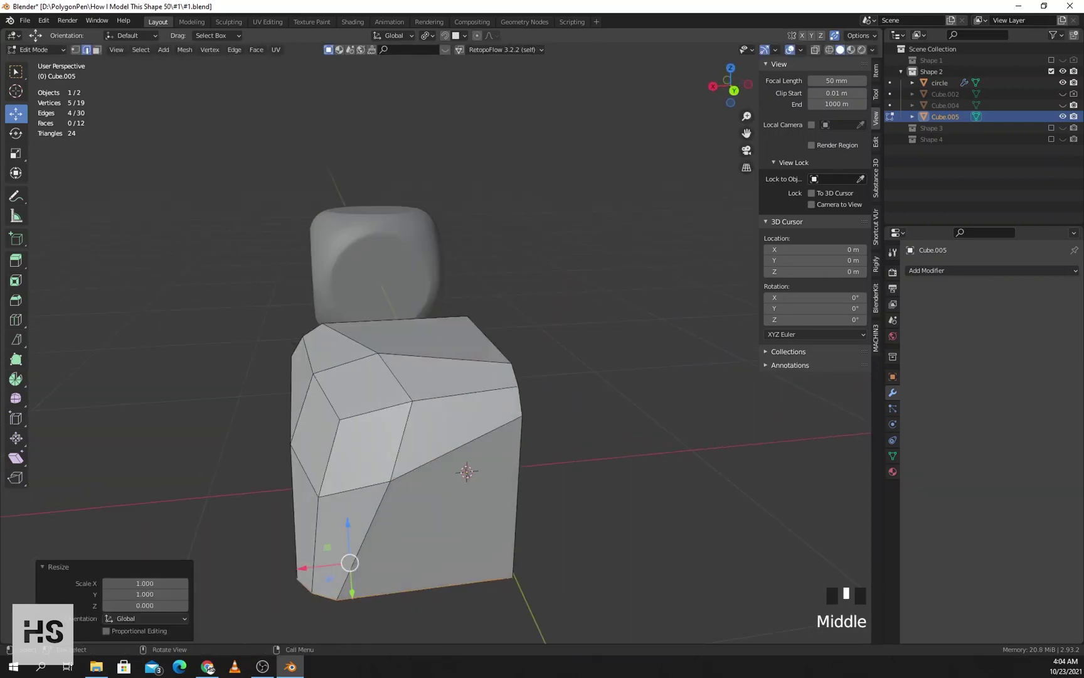
{"action": "left_click", "coordinate": [513, 405], "text": "alt"}
{"action": "middle_click_drag", "start_coordinate": [504, 406], "coordinate": [606, 405]}
{"action": "key", "text": "s"}
{"action": "key", "text": "x"}
{"action": "key", "text": "0"}
{"action": "key", "text": "Return"}
- Select the three large flat faces and inset them by about 0.037 m with Boundary turned off
{"action": "middle_click_drag", "start_coordinate": [606, 405], "coordinate": [572, 480], "text": "shift"}
{"action": "left_click", "coordinate": [96, 50]}
{"action": "left_click", "coordinate": [468, 352]}
{"action": "middle_click_drag", "start_coordinate": [467, 351], "coordinate": [418, 305]}
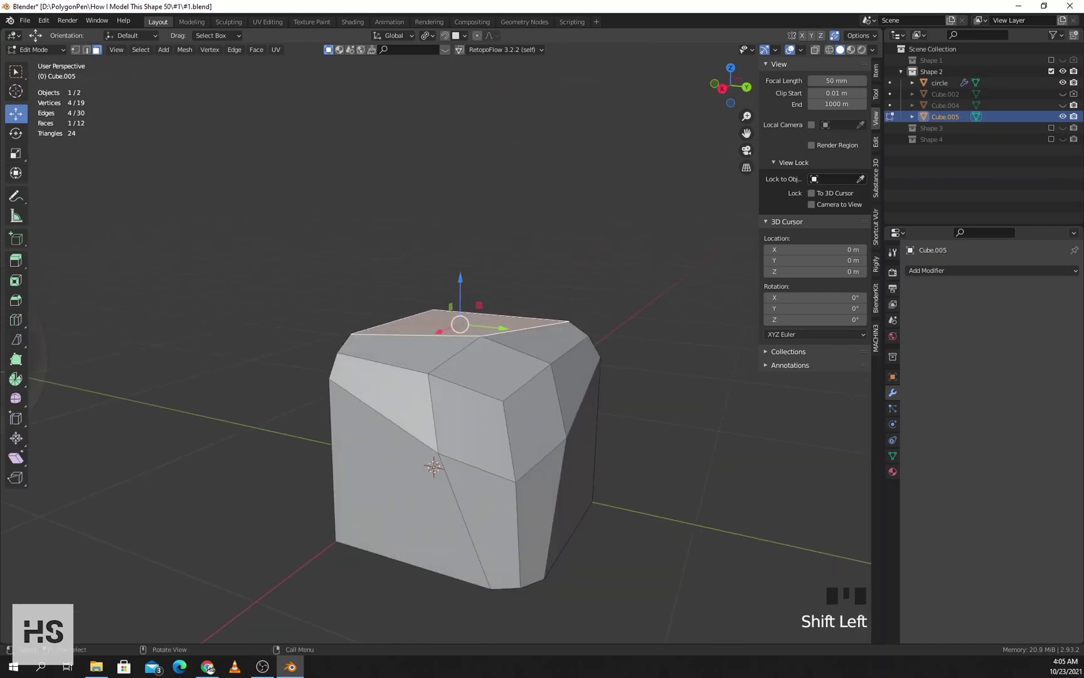
{"action": "left_click", "coordinate": [386, 483], "text": "shift"}
{"action": "left_click", "coordinate": [578, 467], "text": "shift"}
{"action": "middle_click_drag", "start_coordinate": [577, 468], "coordinate": [606, 460]}
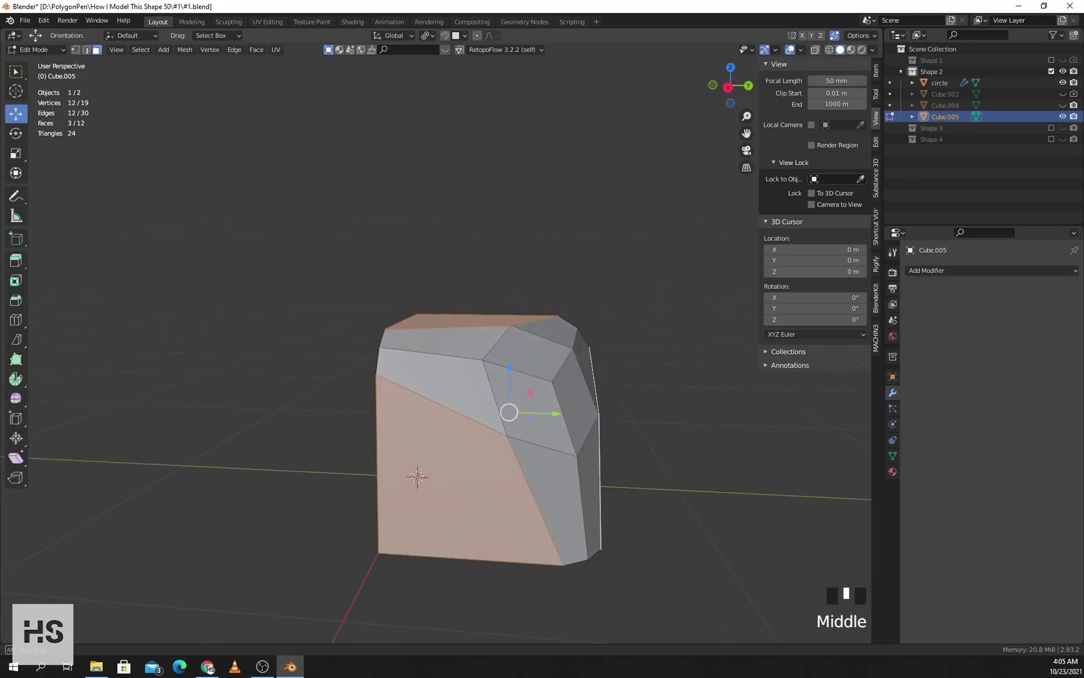
{"action": "key", "text": "i"}
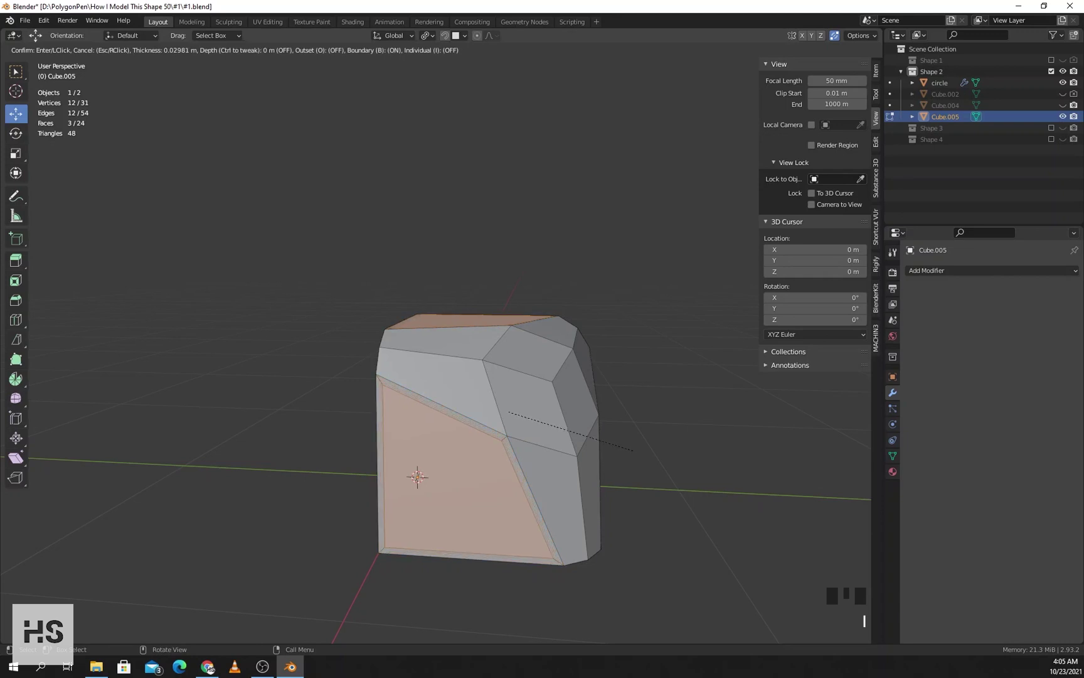
{"action": "key", "text": "b"}
{"action": "left_click", "coordinate": [629, 449]}
- Knife-cut a support edge line just outside the inset border on the X-facing side
{"action": "mouse_move", "coordinate": [629, 450]}
{"action": "middle_mouse_down"}
{"action": "mouse_move", "coordinate": [640, 503]}
{"action": "mouse_move", "coordinate": [639, 468]}
{"action": "mouse_move", "coordinate": [624, 463]}
{"action": "middle_mouse_up"}
{"action": "middle_click_drag", "start_coordinate": [411, 441], "coordinate": [429, 478]}
{"action": "scroll", "coordinate": [429, 479], "scroll_direction": "up", "scroll_amount": 2}
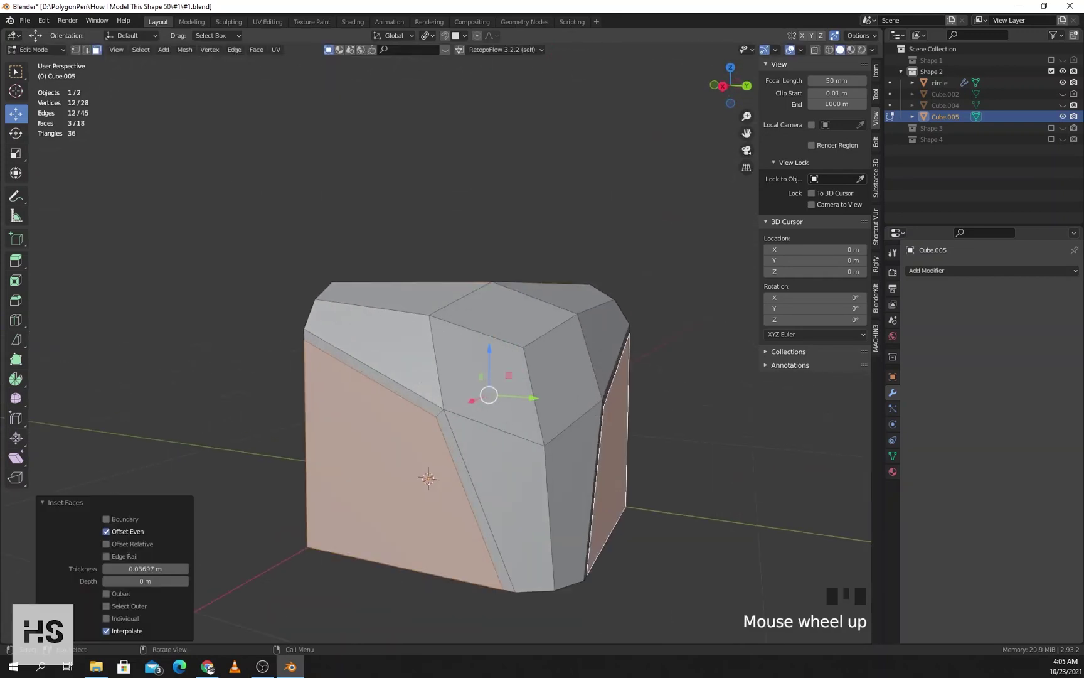
{"action": "key", "text": "k"}
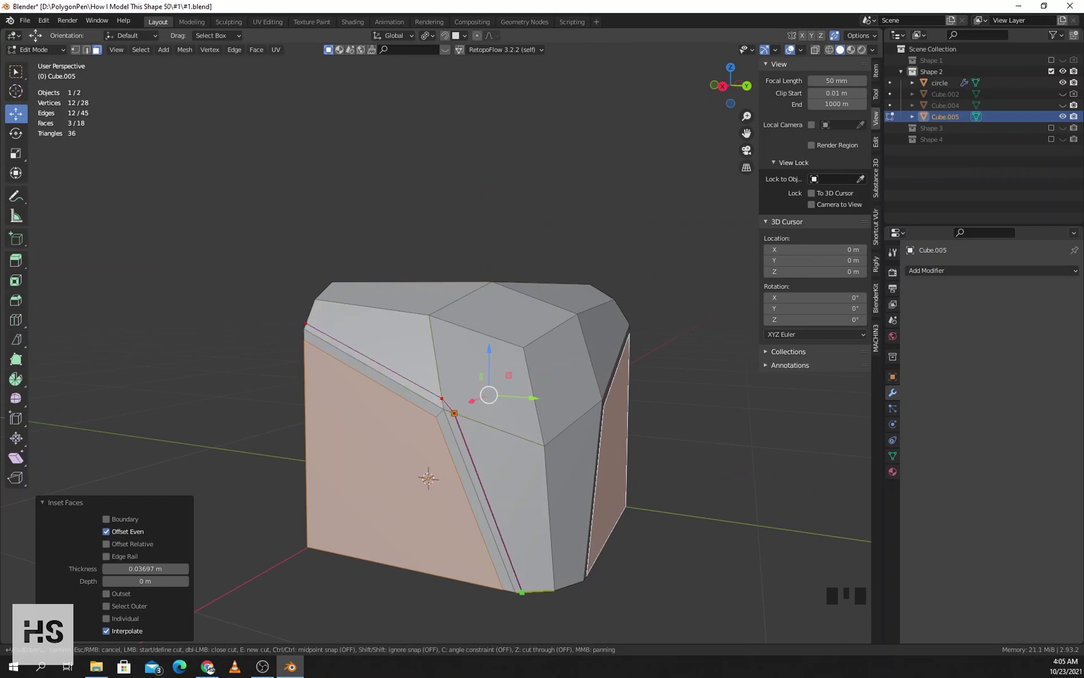
{"action": "key", "text": "Return"}
- Knife-cut matching support edge lines just outside the inset borders on the Y-facing and top sides
{"action": "middle_click_drag", "start_coordinate": [521, 592], "coordinate": [432, 583]}
{"action": "key", "text": "k"}
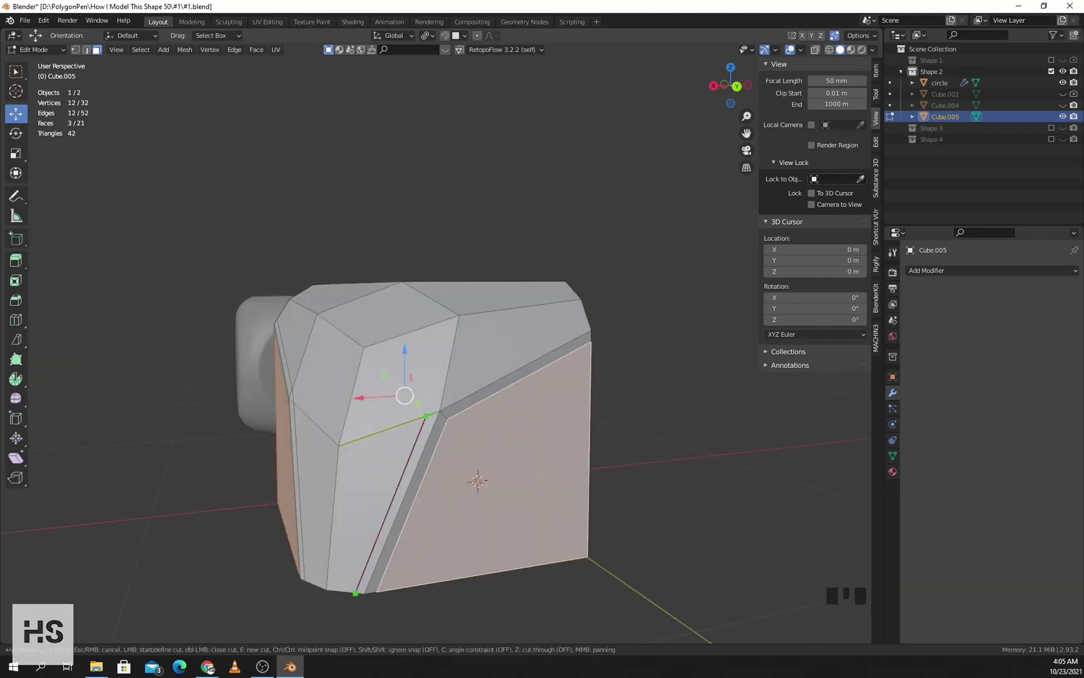
{"action": "key", "text": "Return"}
{"action": "middle_click_drag", "start_coordinate": [548, 344], "coordinate": [463, 405]}
{"action": "key", "text": "k"}
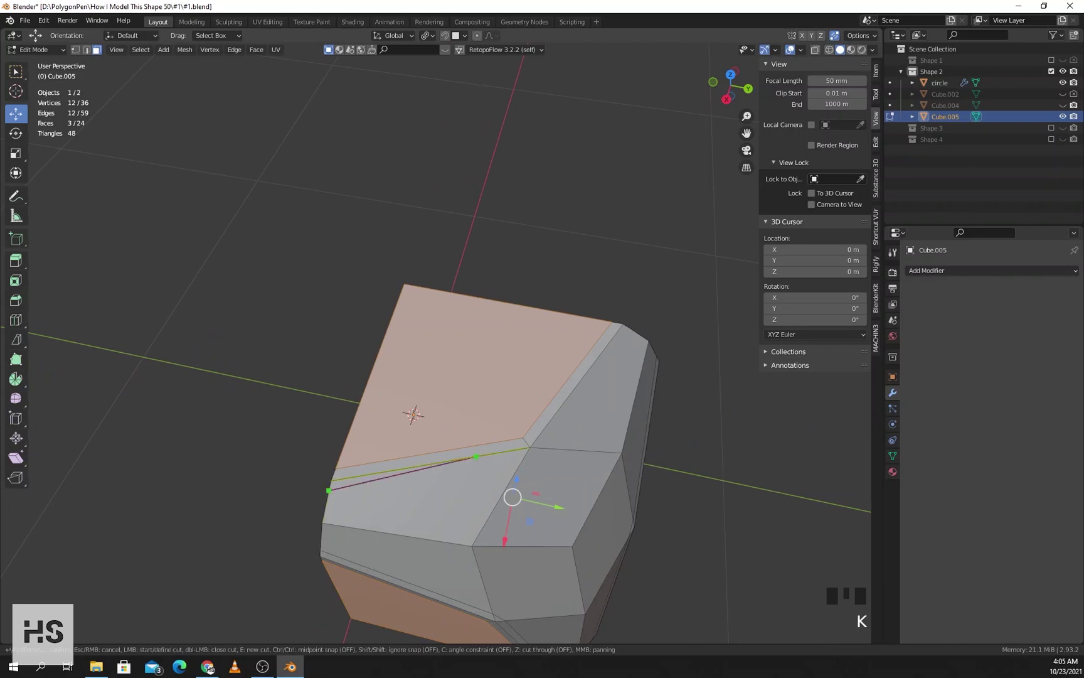
{"action": "left_click", "coordinate": [627, 327]}
{"action": "key", "text": "Return"}
- Merge the two knife-cut vertices beside the inset corner on the X-facing side at their center
{"action": "middle_click_drag", "start_coordinate": [627, 327], "coordinate": [580, 248], "text": "shift"}
{"action": "key", "text": "1"}
{"action": "left_click", "coordinate": [448, 460]}
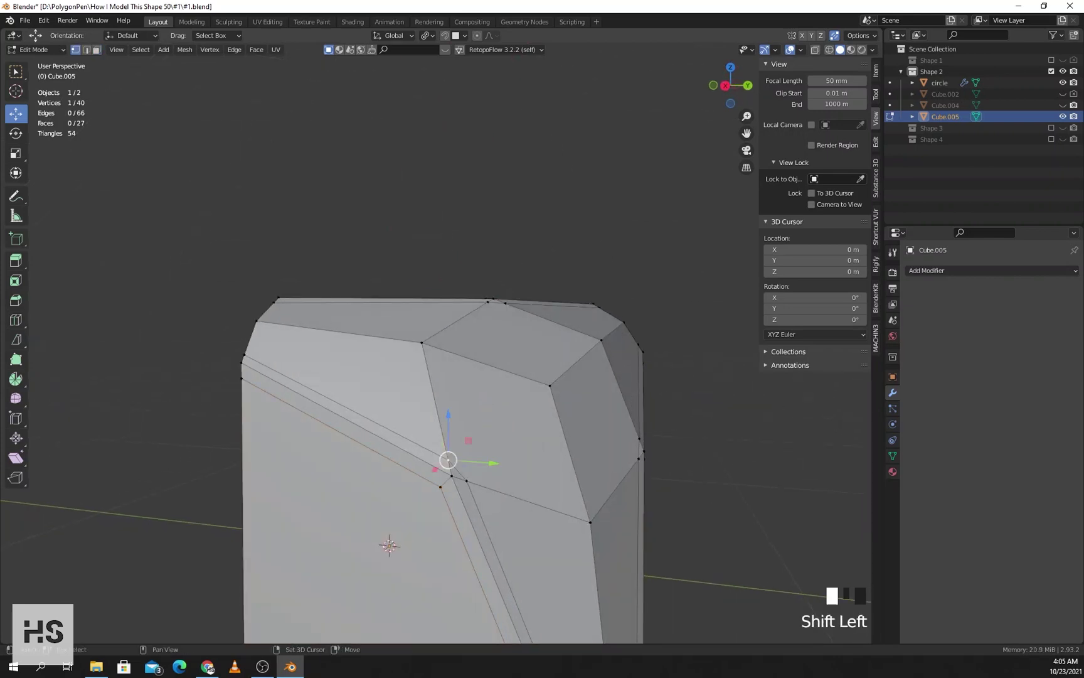
{"action": "key", "text": "m"}
{"action": "left_click", "coordinate": [466, 482]}
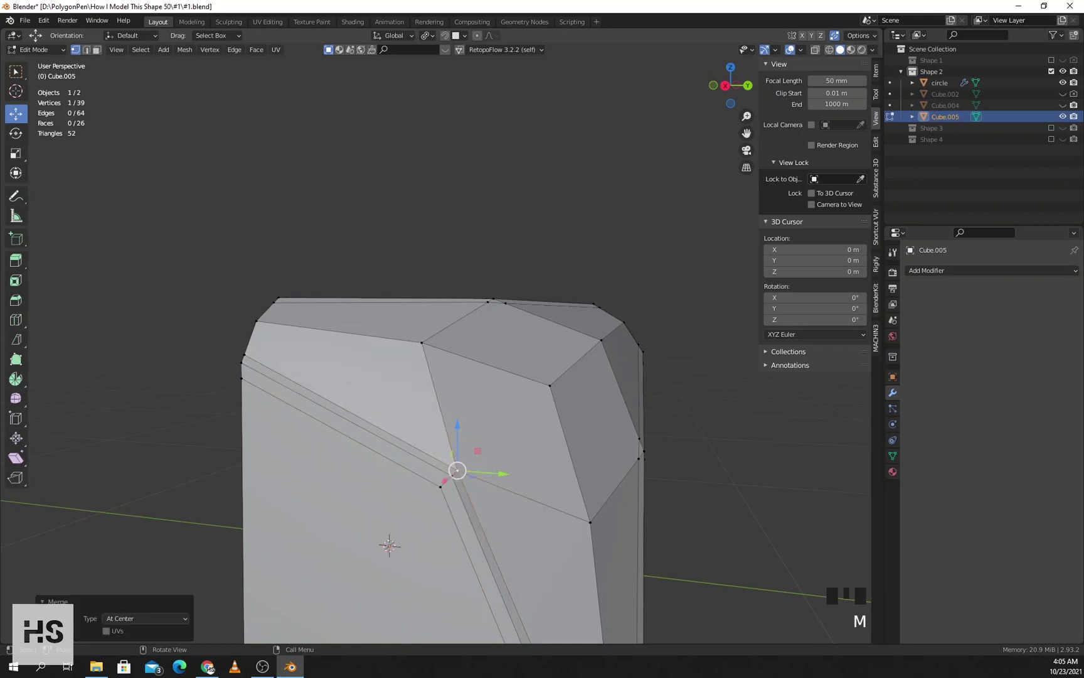
- Undo the last change and slide the support vertex beside the X-facing side's inset corner along its edge
{"action": "middle_click_drag", "start_coordinate": [466, 483], "coordinate": [405, 464]}
{"action": "key", "text": "ctrl+z"}
{"action": "left_click", "coordinate": [466, 473]}
{"action": "key", "text": "g"}
{"action": "key", "text": "g"}
{"action": "left_click", "coordinate": [488, 464]}
- Slide the support vertex at the Y-facing side's inset corner into its neighbour to merge them, and adjust its position along the edge
{"action": "left_click", "coordinate": [402, 466]}
{"action": "key", "text": "g"}
{"action": "key", "text": "g"}
{"action": "left_click", "coordinate": [402, 468]}
{"action": "key", "text": "g"}
{"action": "key", "text": "g"}
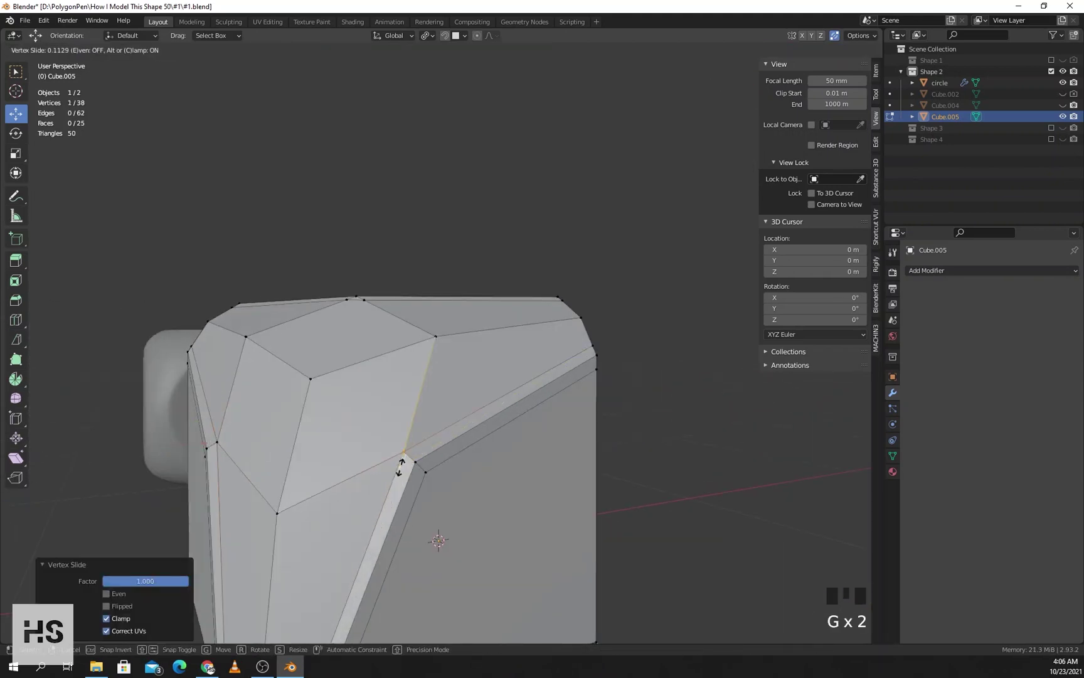
{"action": "left_click", "coordinate": [402, 464]}
{"action": "key", "text": "g"}
{"action": "key", "text": "g"}
{"action": "left_click", "coordinate": [407, 457]}
- Merge the doubled support vertices at the top side's inset corner by vertex sliding, finishing with a slide factor of about 0.04
{"action": "middle_click_drag", "start_coordinate": [408, 457], "coordinate": [462, 478]}
{"action": "left_click", "coordinate": [456, 390]}
{"action": "key", "text": "g"}
{"action": "key", "text": "g"}
{"action": "left_click", "coordinate": [492, 396]}
{"action": "key", "text": "g"}
{"action": "key", "text": "g"}
{"action": "left_click", "coordinate": [486, 399]}
{"action": "key", "text": "g"}
{"action": "key", "text": "g"}
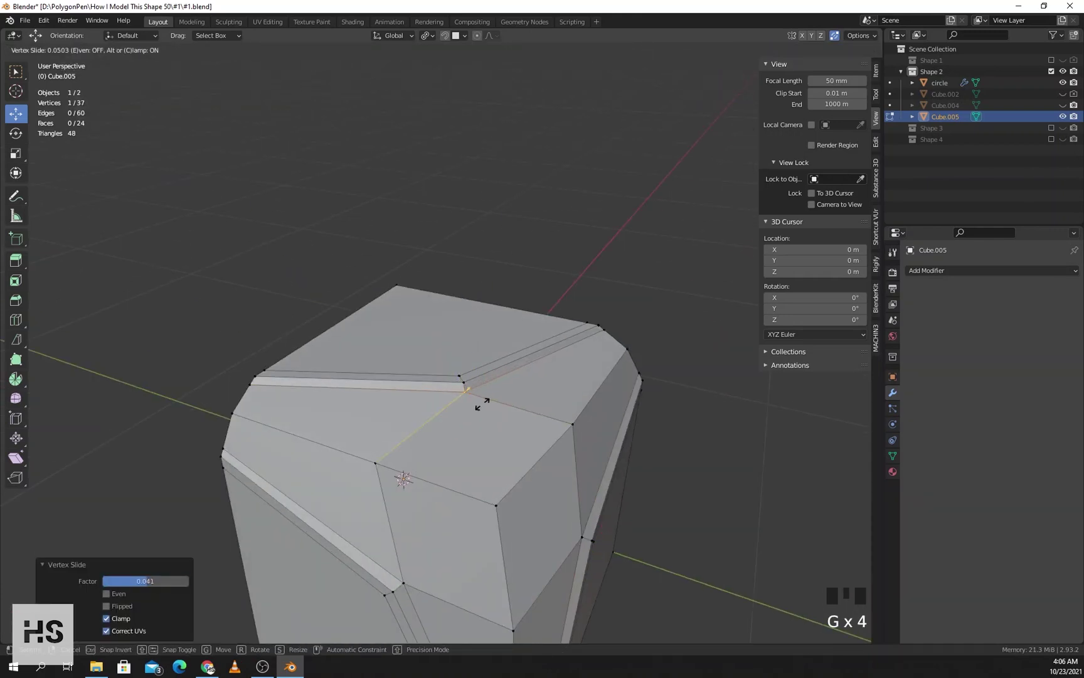
{"action": "left_click", "coordinate": [482, 404]}
- Add a Mirror modifier to the corner section on the X, Y and Z axes with Clipping enabled
{"action": "middle_click_drag", "start_coordinate": [482, 405], "coordinate": [536, 347]}
{"action": "middle_click_drag", "start_coordinate": [433, 408], "coordinate": [439, 405]}
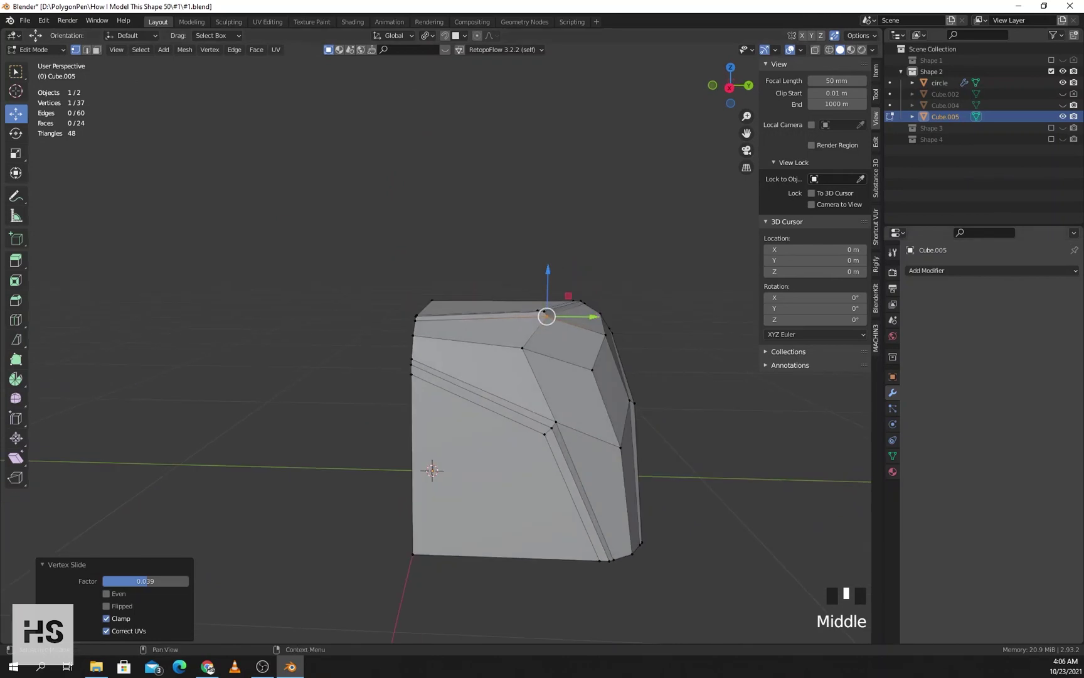
{"action": "left_click", "coordinate": [929, 271]}
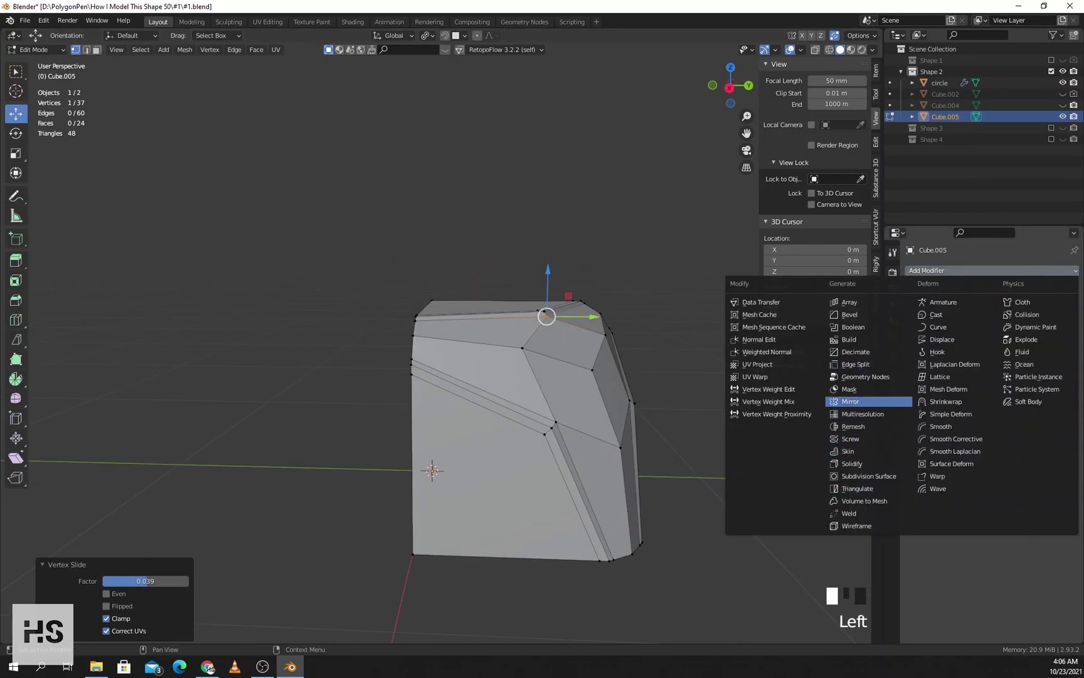
{"action": "left_click", "coordinate": [851, 402]}
{"action": "left_click", "coordinate": [1019, 306]}
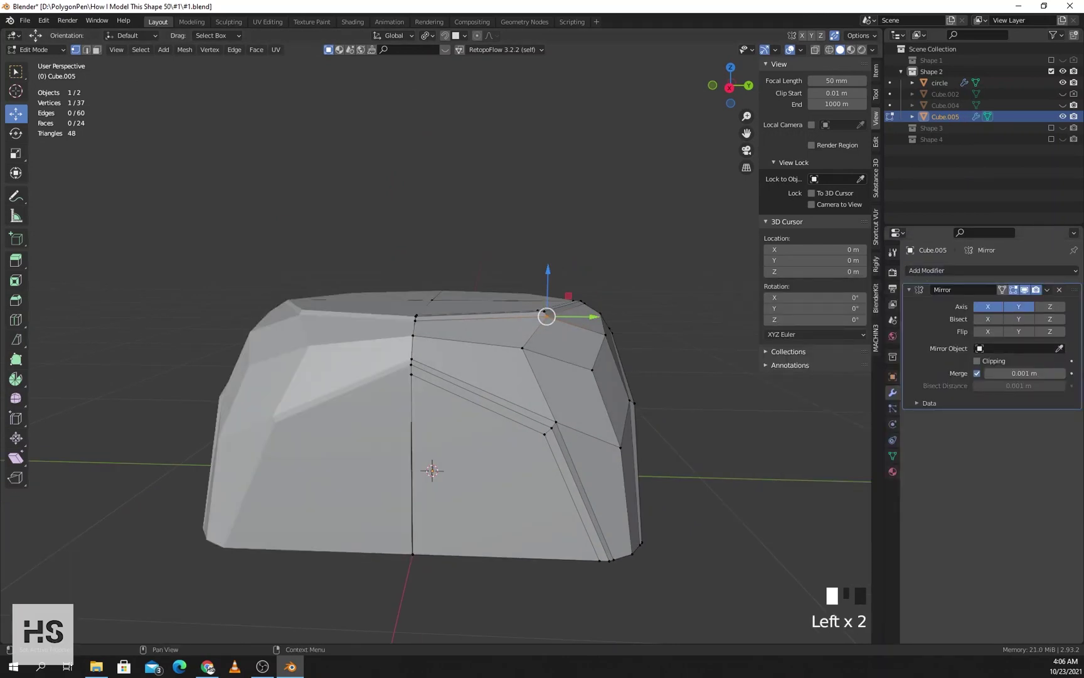
{"action": "left_click", "coordinate": [1050, 306]}
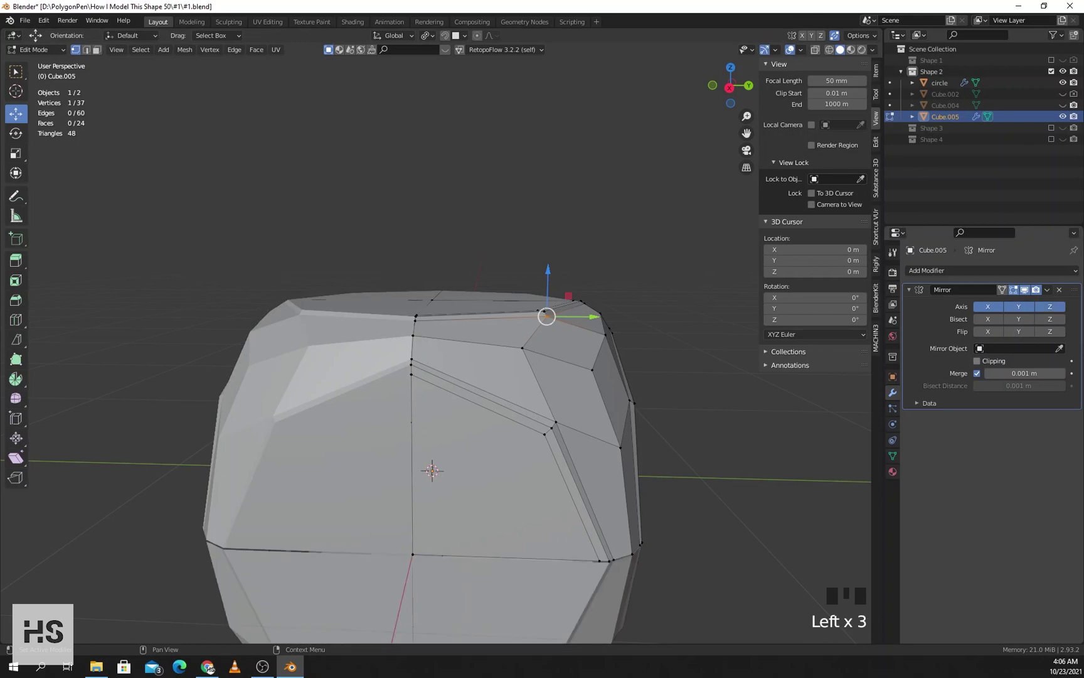
{"action": "left_click", "coordinate": [977, 361]}
{"action": "middle_click_drag", "start_coordinate": [627, 439], "coordinate": [675, 408], "text": "shift"}
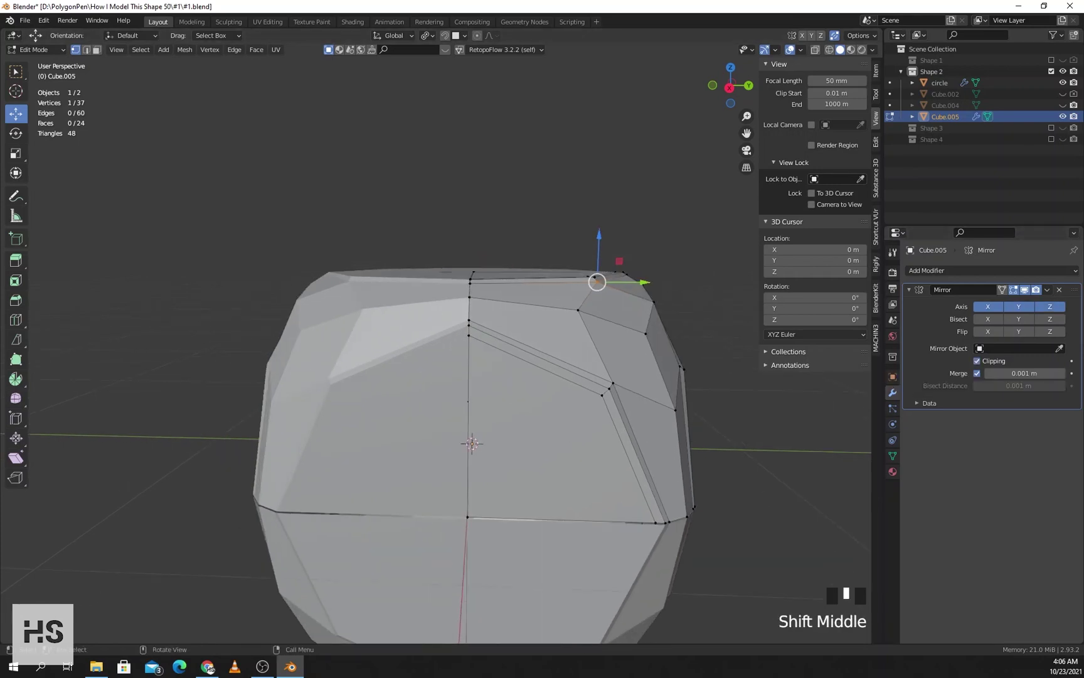
- Select each open border edge loop and nudge it along Z, Y and X respectively to snap it onto its mirror plane
{"action": "key", "text": "2"}
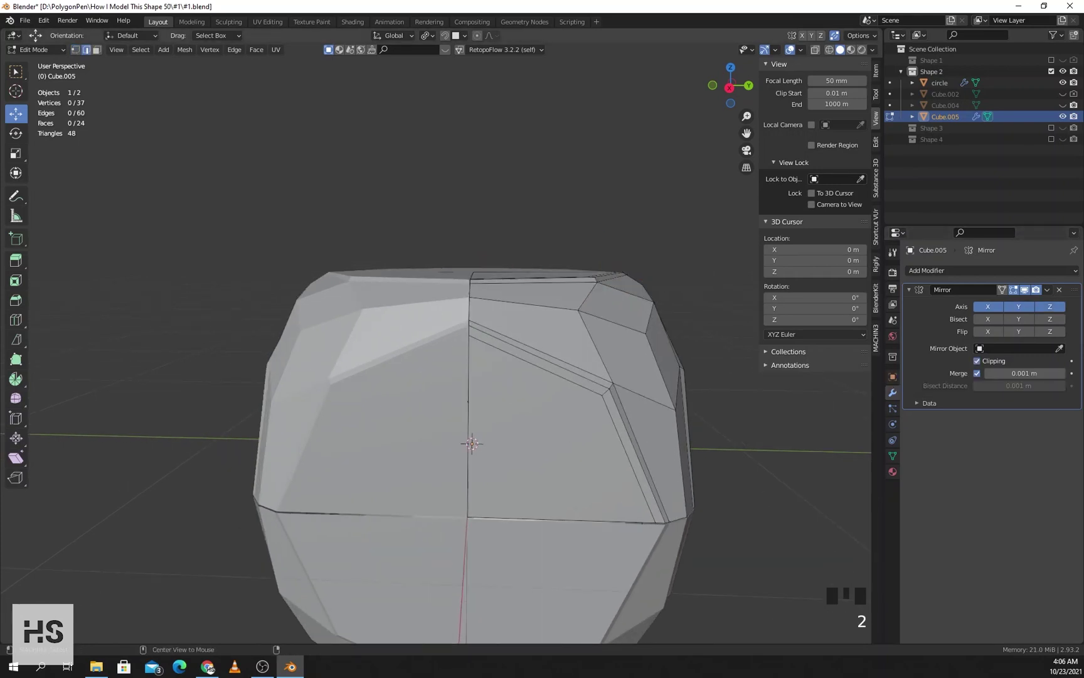
{"action": "mouse_move", "coordinate": [652, 506]}
{"action": "middle_mouse_down"}
{"action": "mouse_move", "coordinate": [646, 513]}
{"action": "mouse_move", "coordinate": [632, 499]}
{"action": "middle_mouse_up"}
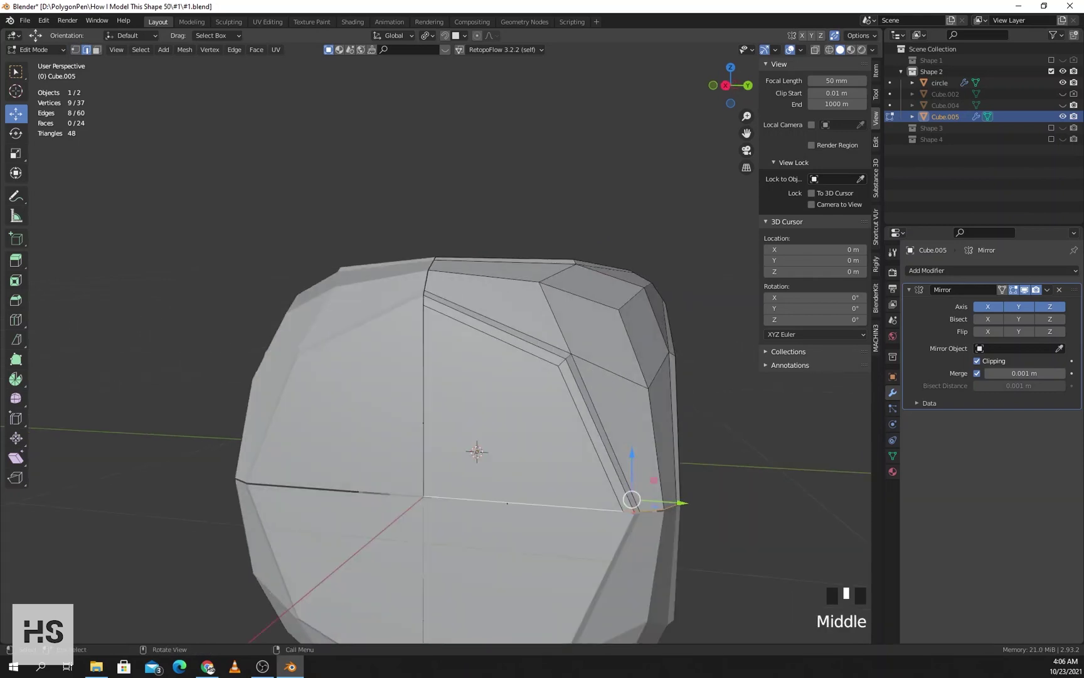
{"action": "left_click_drag", "start_coordinate": [632, 457], "coordinate": [634, 470]}
{"action": "middle_click_drag", "start_coordinate": [634, 470], "coordinate": [696, 534], "text": "shift"}
{"action": "left_click", "coordinate": [509, 474], "text": "alt"}
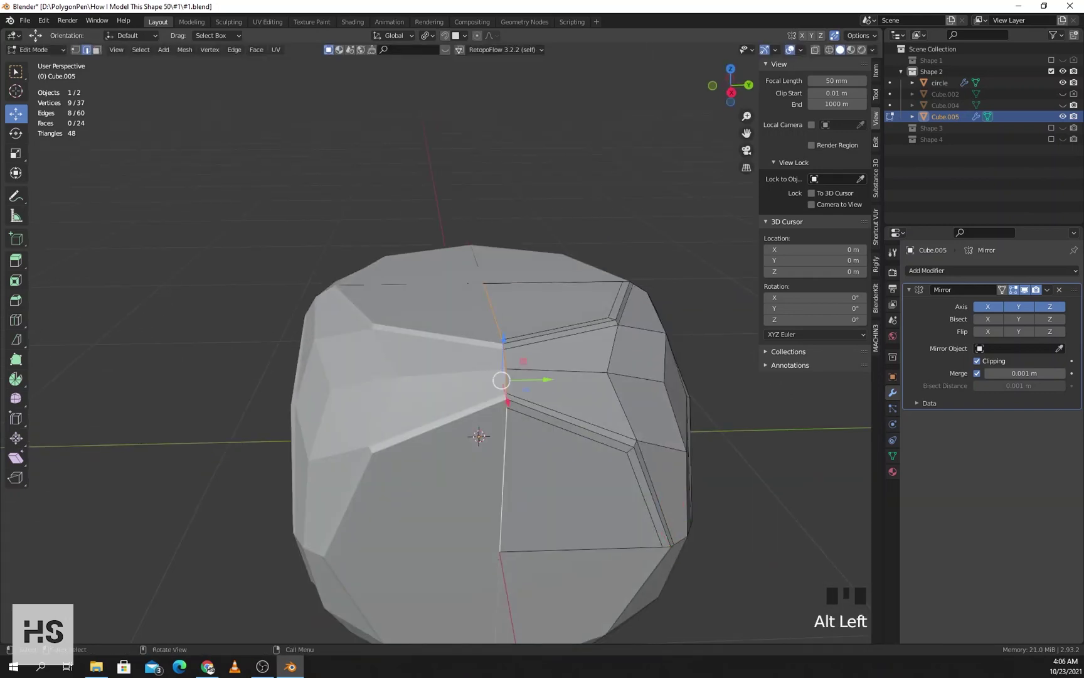
{"action": "left_click_drag", "start_coordinate": [547, 379], "coordinate": [537, 380]}
{"action": "middle_click_drag", "start_coordinate": [536, 380], "coordinate": [408, 377]}
{"action": "left_click", "coordinate": [498, 511], "text": "alt"}
{"action": "left_click_drag", "start_coordinate": [448, 398], "coordinate": [449, 397]}
- Leave mesh editing and add a Subdivision Surface modifier with 3 viewport levels to the mirrored cube
{"action": "scroll", "coordinate": [558, 402], "scroll_direction": "down", "scroll_amount": 4}
{"action": "middle_click_drag", "start_coordinate": [449, 397], "coordinate": [515, 408]}
{"action": "key", "text": "Tab"}
{"action": "scroll", "coordinate": [546, 351], "scroll_direction": "up", "scroll_amount": 4}
{"action": "left_click", "coordinate": [992, 271]}
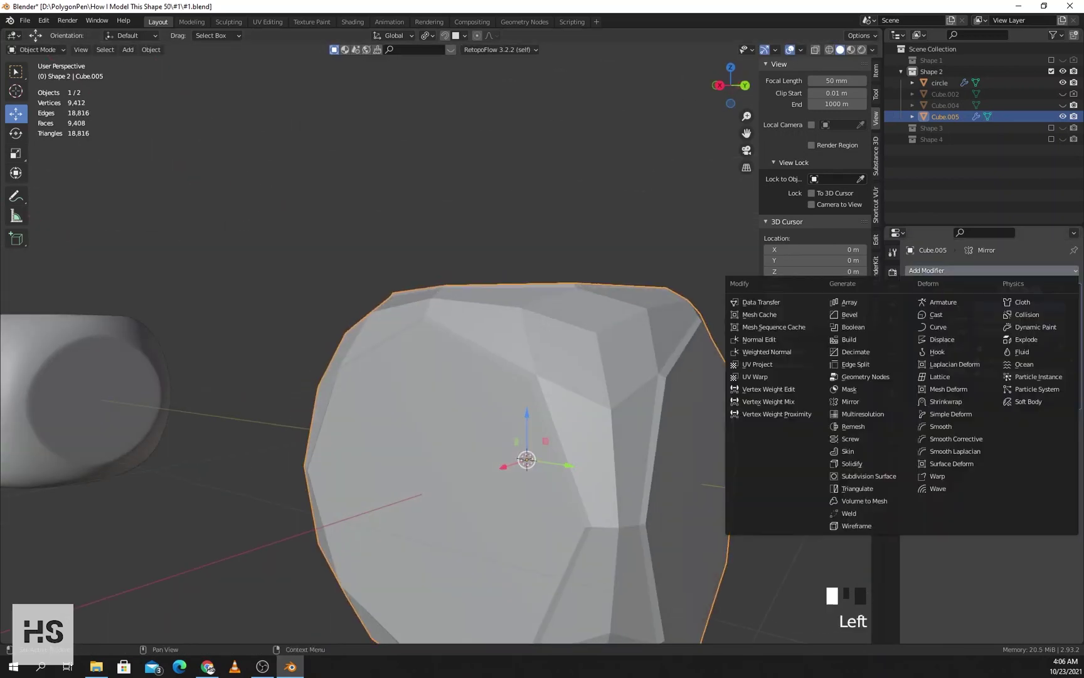
{"action": "left_click", "coordinate": [869, 476]}
{"action": "middle_click_drag", "start_coordinate": [869, 476], "coordinate": [847, 483]}
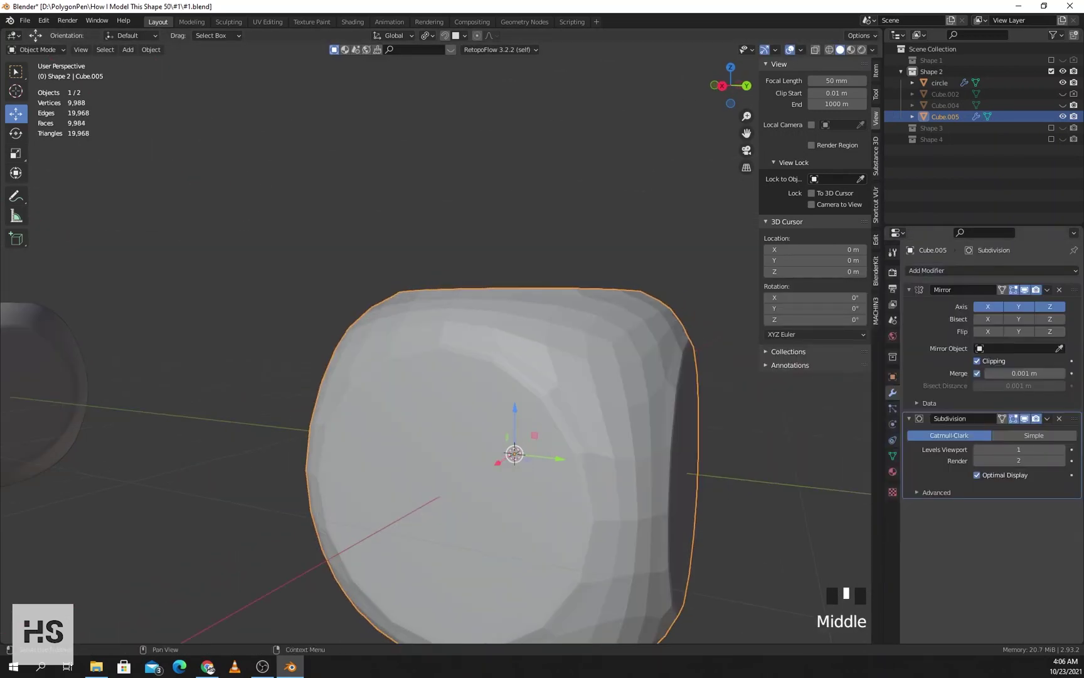
{"action": "left_click", "coordinate": [1062, 449]}
{"action": "left_click", "coordinate": [1062, 449]}
- Shade the subdivided rounded cube smooth
{"action": "right_click", "coordinate": [580, 403]}
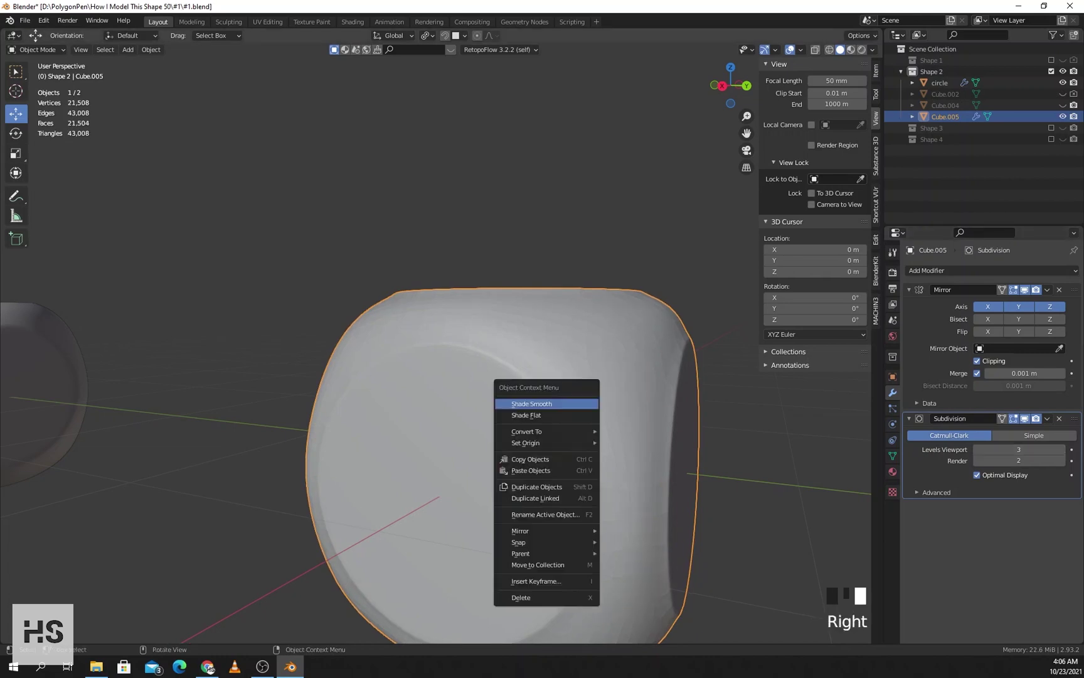
{"action": "left_click", "coordinate": [580, 404]}
{"action": "scroll", "coordinate": [514, 452], "scroll_direction": "down", "scroll_amount": 2}
{"action": "middle_click_drag", "start_coordinate": [515, 452], "coordinate": [584, 452]}
{"action": "scroll", "coordinate": [496, 439], "scroll_direction": "down", "scroll_amount": 3}
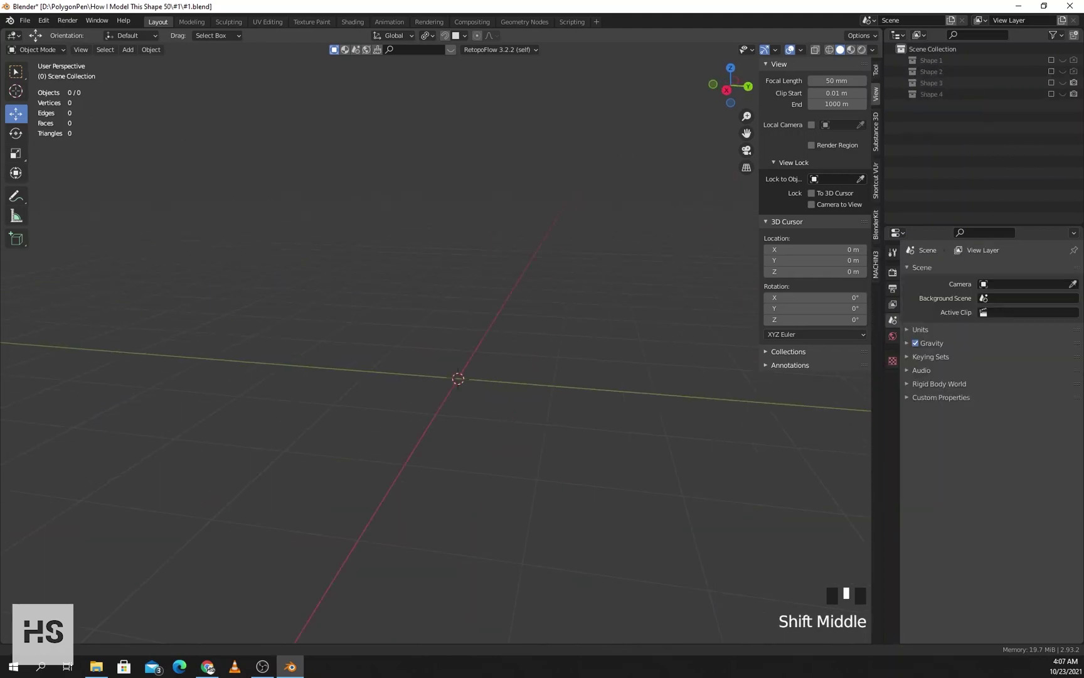
- Enable and unhide the Shape 3 collection to show its reference model
{"action": "left_click", "coordinate": [1052, 83]}
{"action": "left_click", "coordinate": [1063, 83]}
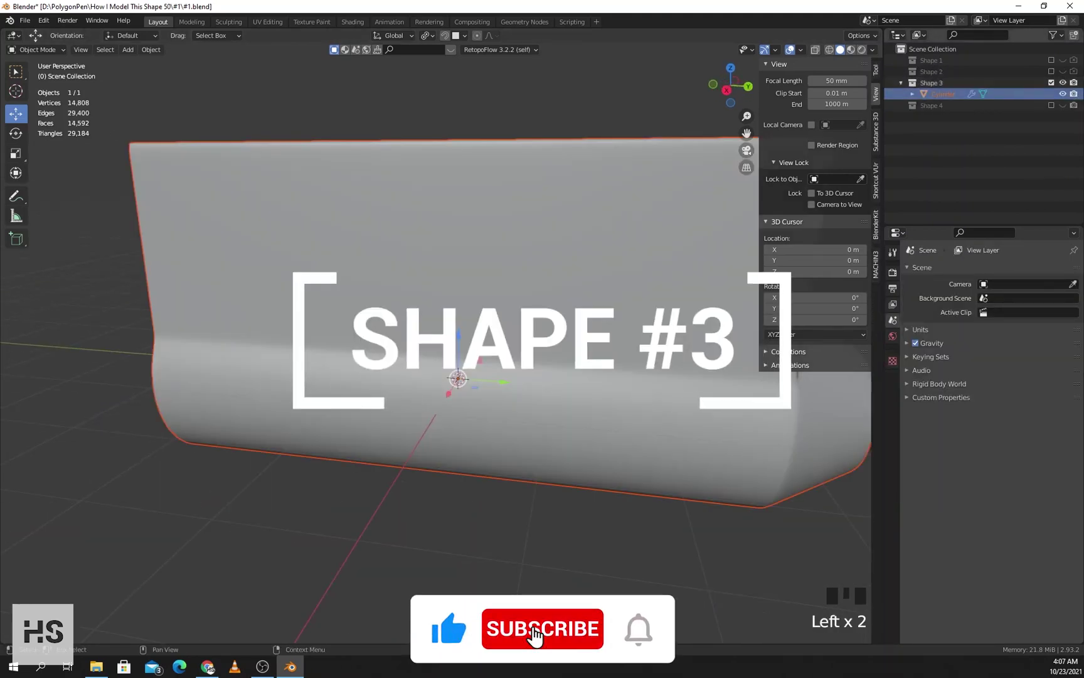
{"action": "scroll", "coordinate": [436, 352], "scroll_direction": "down", "scroll_amount": 2}
{"action": "scroll", "coordinate": [436, 351], "scroll_direction": "down", "scroll_amount": 2}
{"action": "middle_click_drag", "start_coordinate": [464, 377], "coordinate": [433, 367], "text": "shift"}
{"action": "scroll", "coordinate": [424, 342], "scroll_direction": "up", "scroll_amount": 2}
- Add a 12-vertex cylinder with 1 m radius and 2 m depth, and rotate it 90° about X
{"action": "key", "text": "shift+a"}
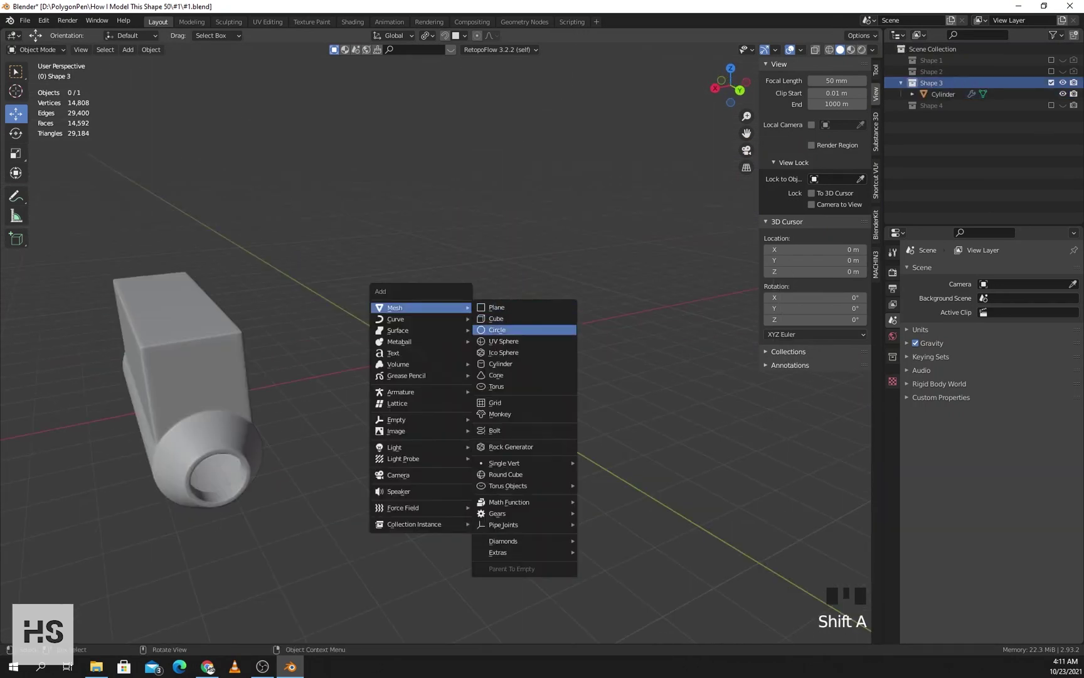
{"action": "left_click", "coordinate": [501, 363]}
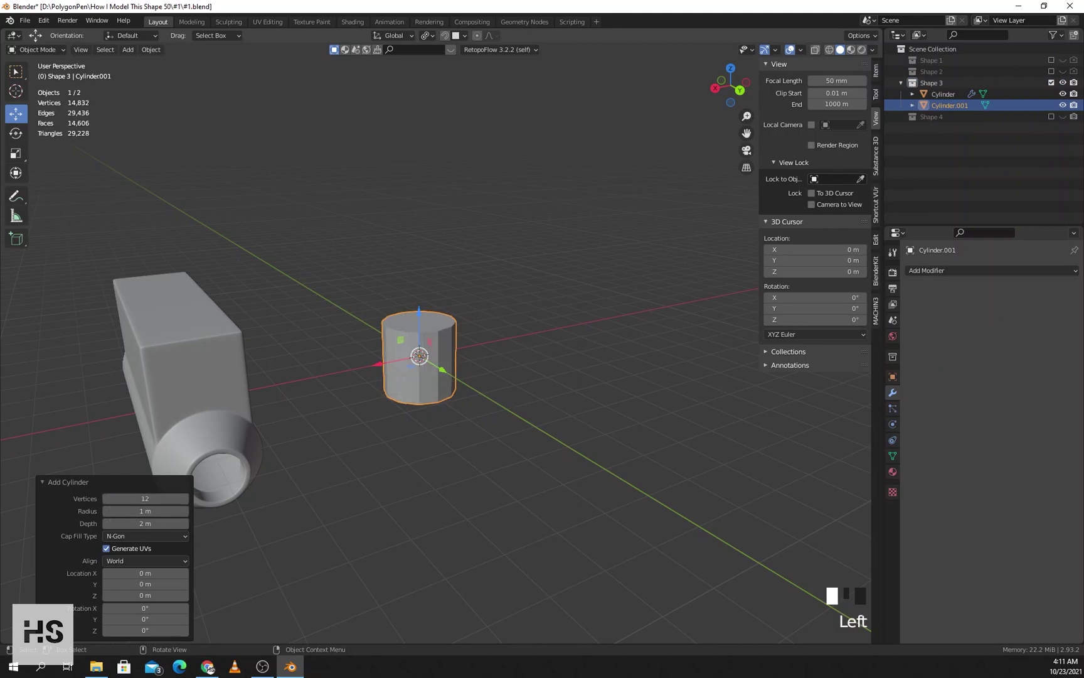
{"action": "middle_click_drag", "start_coordinate": [421, 352], "coordinate": [444, 321]}
{"action": "type", "text": "r"}
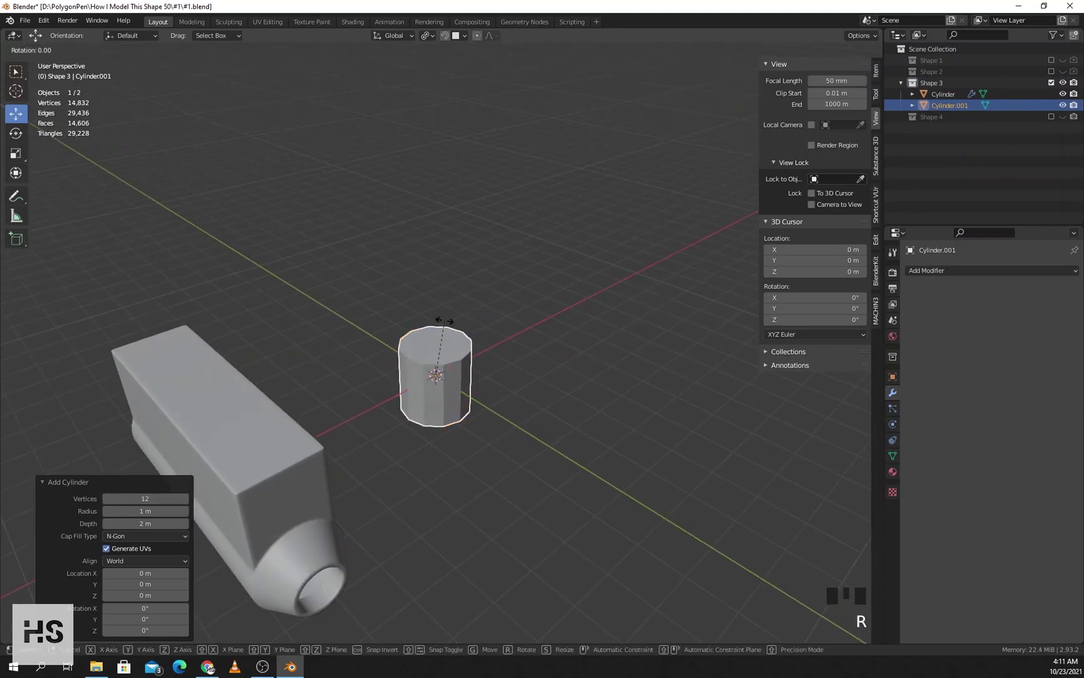
{"action": "type", "text": "x90"}
{"action": "key", "text": "Return"}
- Stretch the cylinder along Y by a factor of about 3.97
{"action": "key", "text": "s"}
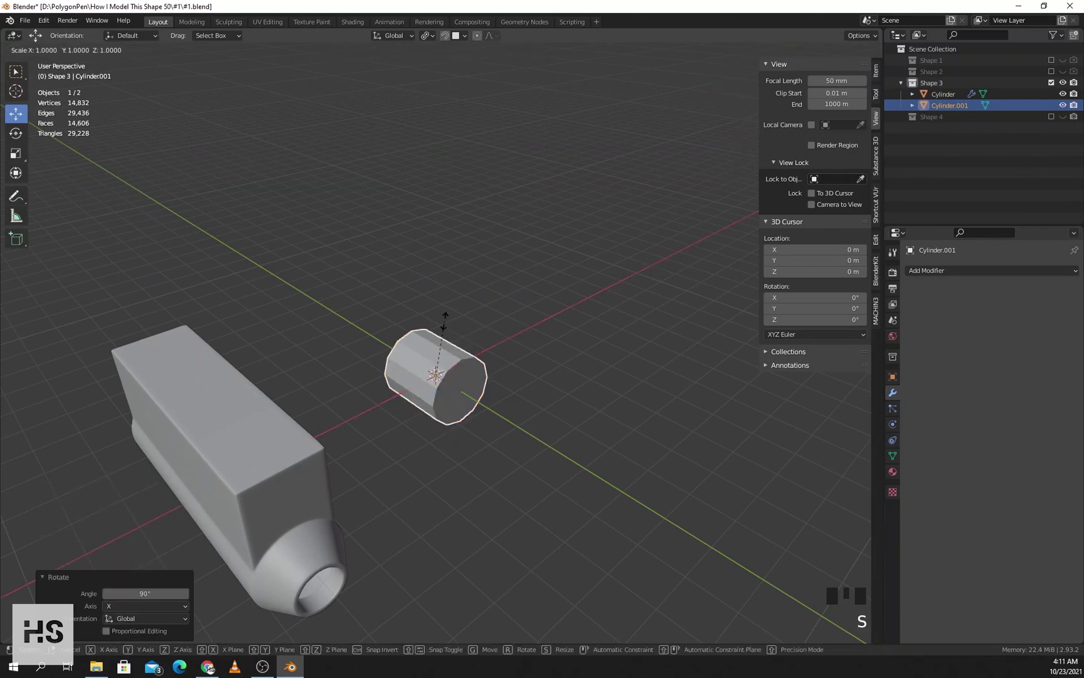
{"action": "key", "text": "y"}
{"action": "left_click", "coordinate": [655, 397]}
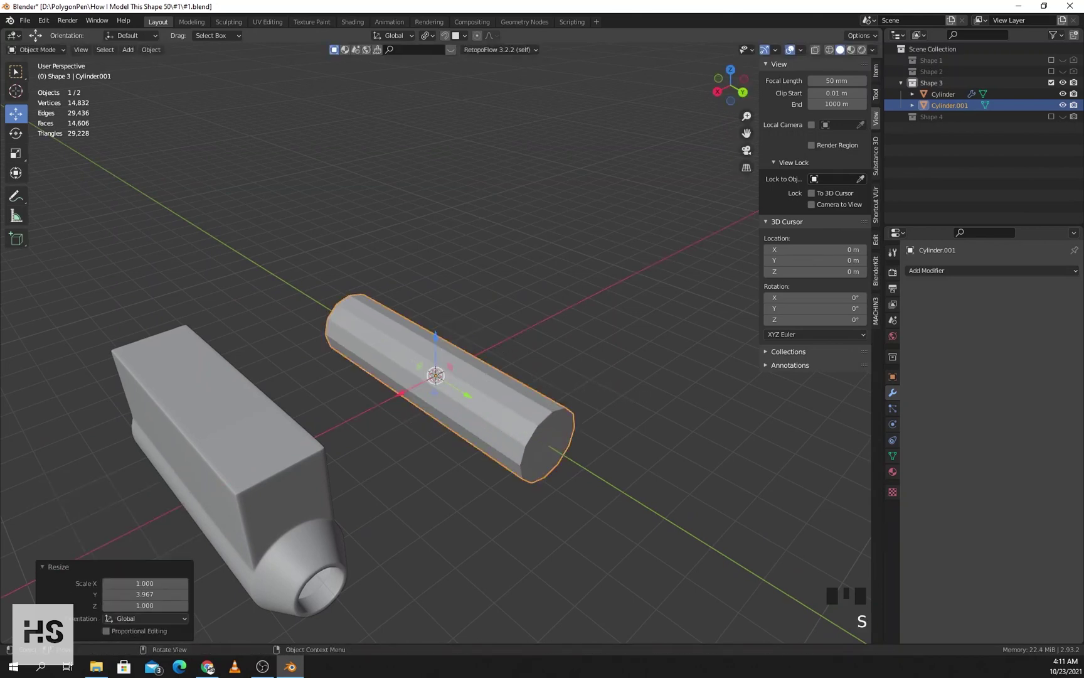
- Delete the two end cap faces of the cylinder
{"action": "key", "text": "Tab"}
{"action": "key", "text": "3"}
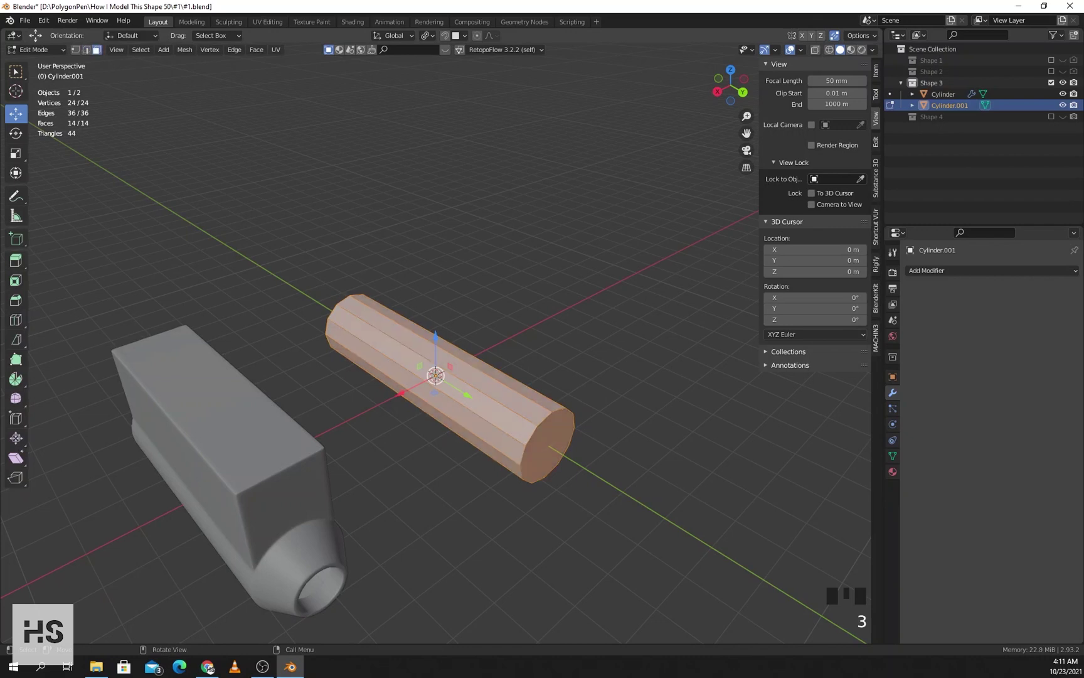
{"action": "mouse_move", "coordinate": [503, 433]}
{"action": "middle_mouse_down"}
{"action": "mouse_move", "coordinate": [456, 422]}
{"action": "mouse_move", "coordinate": [494, 433]}
{"action": "middle_mouse_up"}
{"action": "left_click", "coordinate": [441, 422]}
{"action": "middle_click_drag", "start_coordinate": [552, 467], "coordinate": [610, 303]}
{"action": "left_click", "coordinate": [462, 383], "text": "shift"}
{"action": "key", "text": "x"}
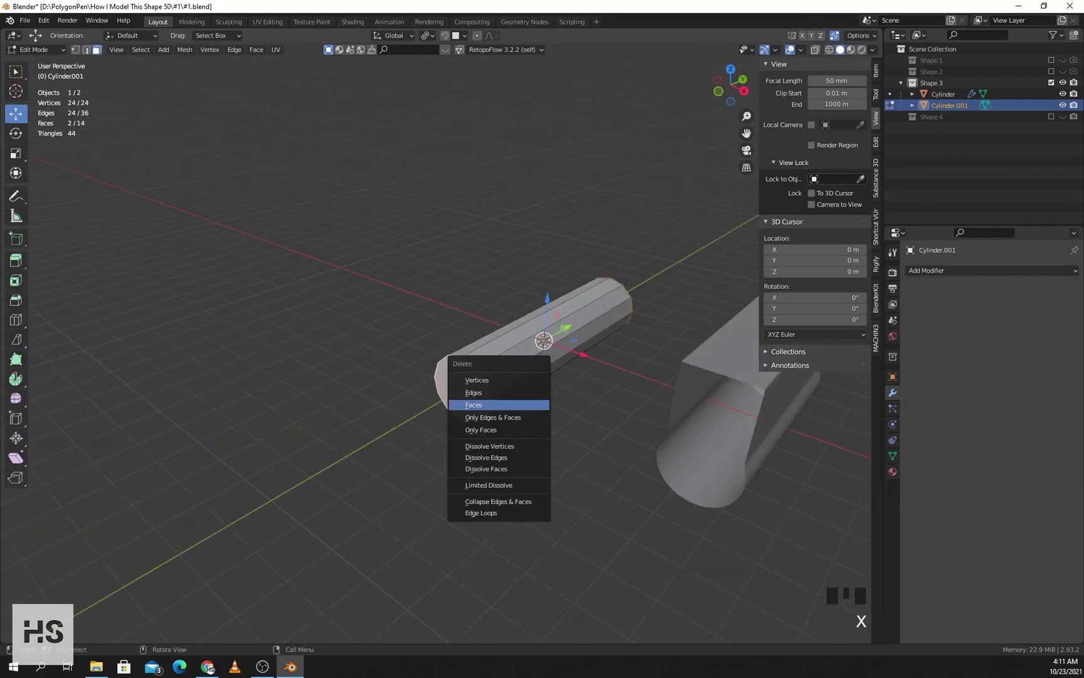
{"action": "left_click", "coordinate": [492, 405]}
- Extrude the cylinder's +Y rim outward by about 0.81 m and scale the new rim to about 0.695 to form a taper
{"action": "middle_click_drag", "start_coordinate": [492, 405], "coordinate": [320, 377]}
{"action": "scroll", "coordinate": [320, 377], "scroll_direction": "up", "scroll_amount": 2}
{"action": "key", "text": "2"}
{"action": "middle_click_drag", "start_coordinate": [377, 421], "coordinate": [533, 380]}
{"action": "left_click", "coordinate": [433, 393], "text": "alt"}
{"action": "key", "text": "e"}
{"action": "key", "text": "Escape"}
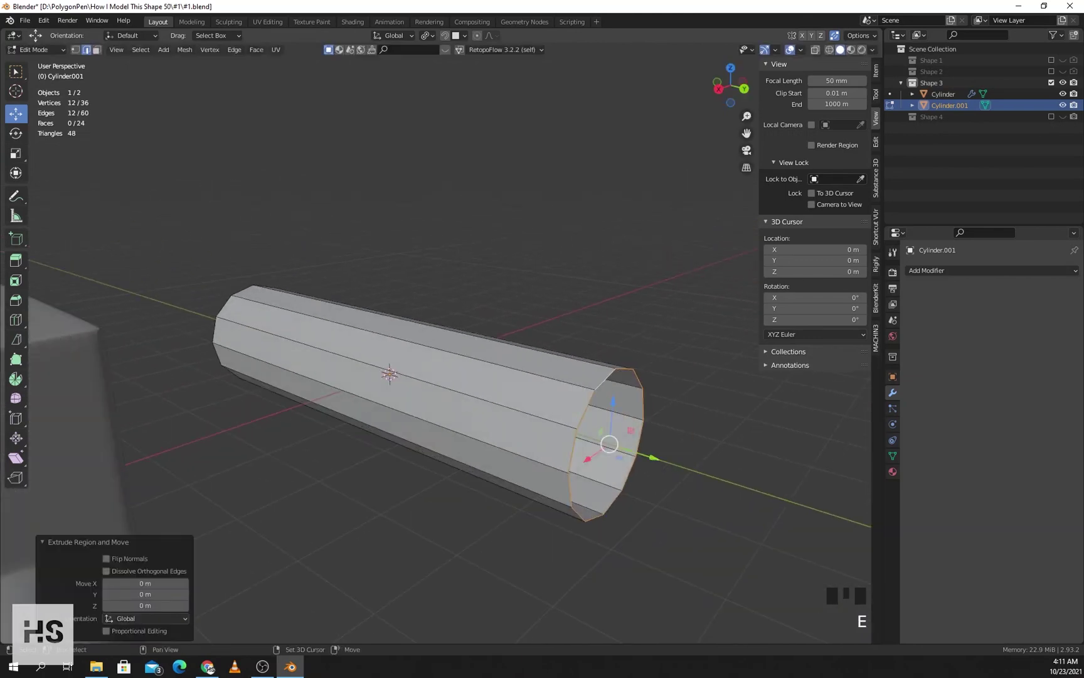
{"action": "middle_click_drag", "start_coordinate": [593, 453], "coordinate": [474, 409], "text": "shift"}
{"action": "left_click_drag", "start_coordinate": [487, 396], "coordinate": [536, 410]}
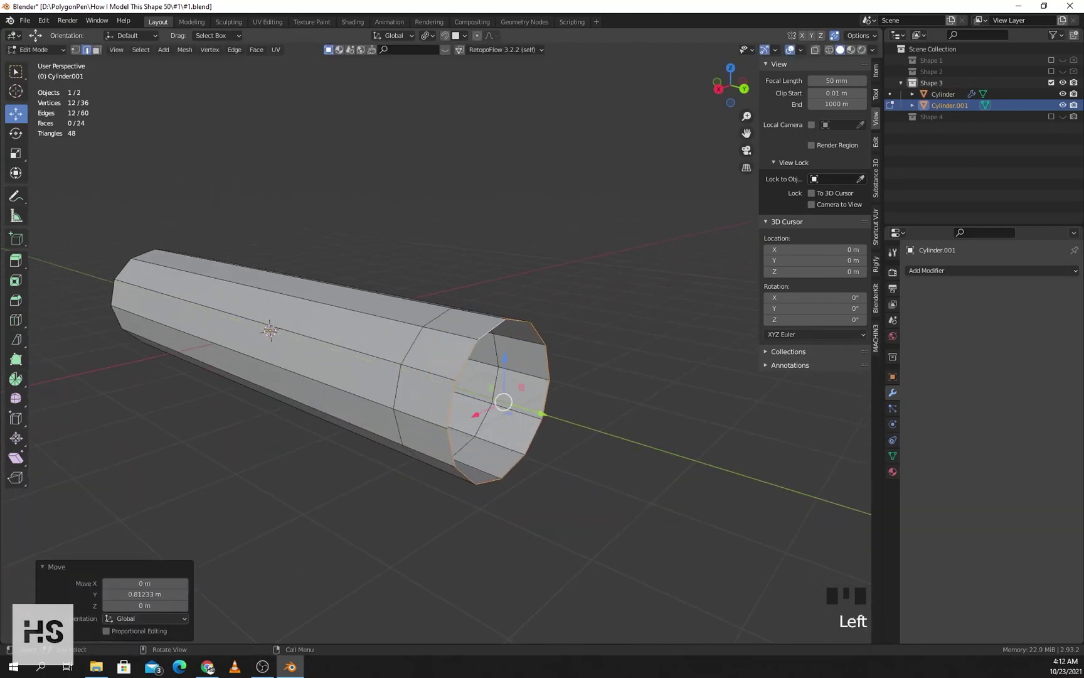
{"action": "key", "text": "s"}
{"action": "left_click", "coordinate": [561, 424]}
- Extrude the tapered end's rim inward to a scale of about 0.81 and extrude the inner rim back into the tube
{"action": "key", "text": "e"}
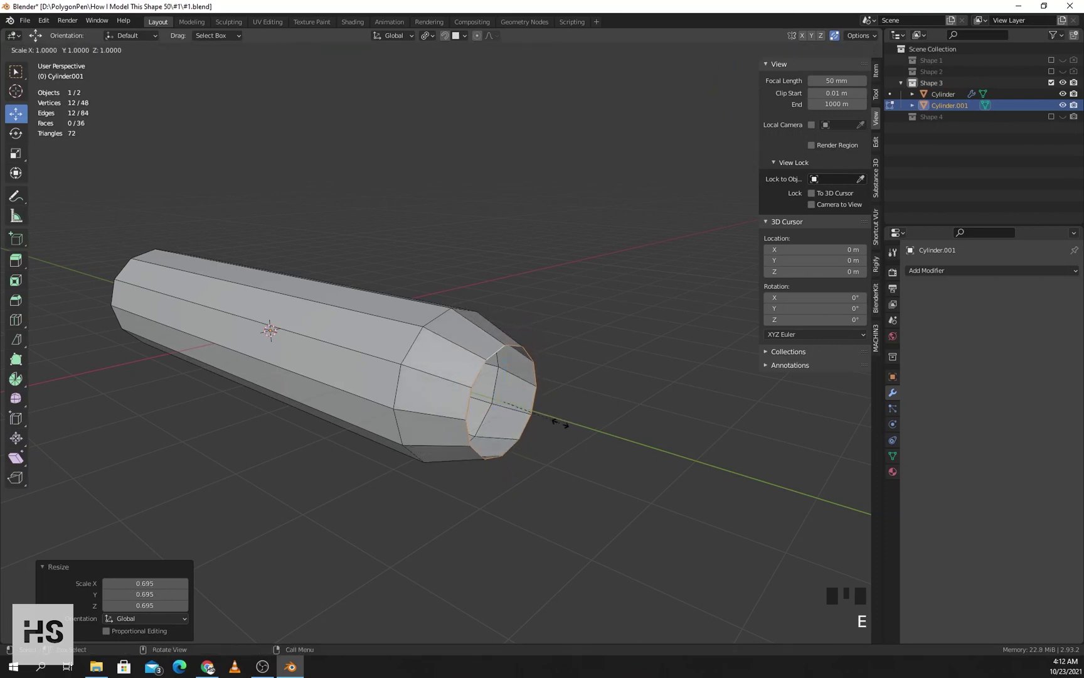
{"action": "left_click", "coordinate": [547, 423]}
{"action": "key", "text": "e"}
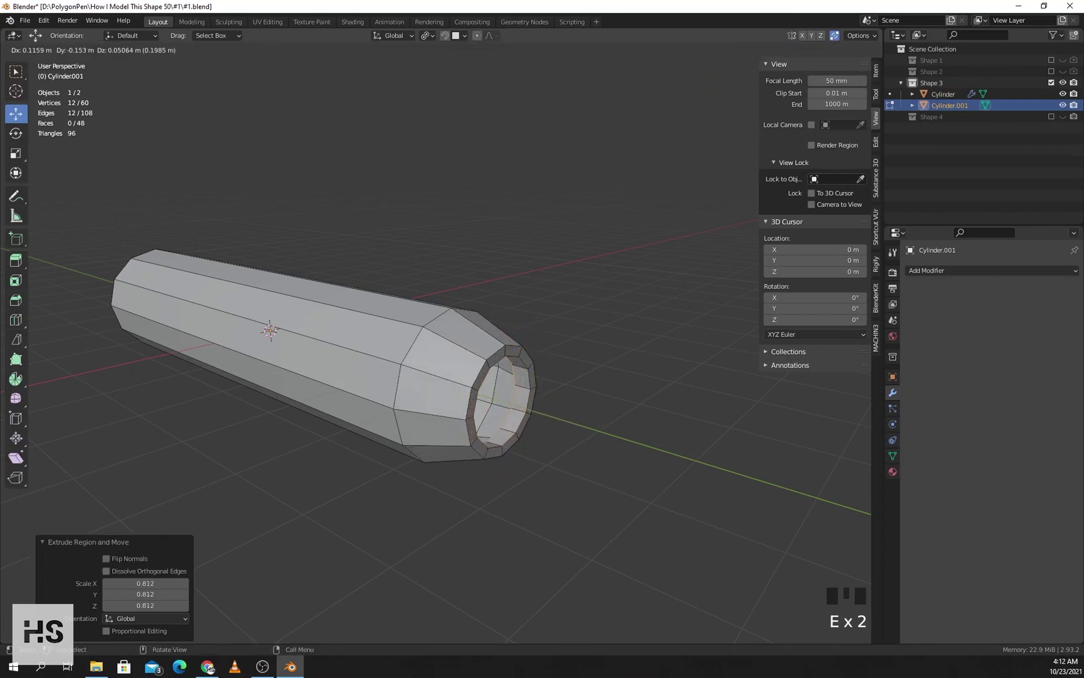
{"action": "right_click", "coordinate": [540, 416]}
{"action": "left_click_drag", "start_coordinate": [540, 412], "coordinate": [513, 404]}
- Select the four upper long faces of the cylinder body and extrude them upward by about 1.22 m
{"action": "middle_click_drag", "start_coordinate": [513, 403], "coordinate": [442, 433]}
{"action": "key", "text": "3"}
{"action": "left_click", "coordinate": [241, 376]}
{"action": "left_click", "coordinate": [274, 376], "text": "shift"}
{"action": "left_click", "coordinate": [213, 377], "text": "shift"}
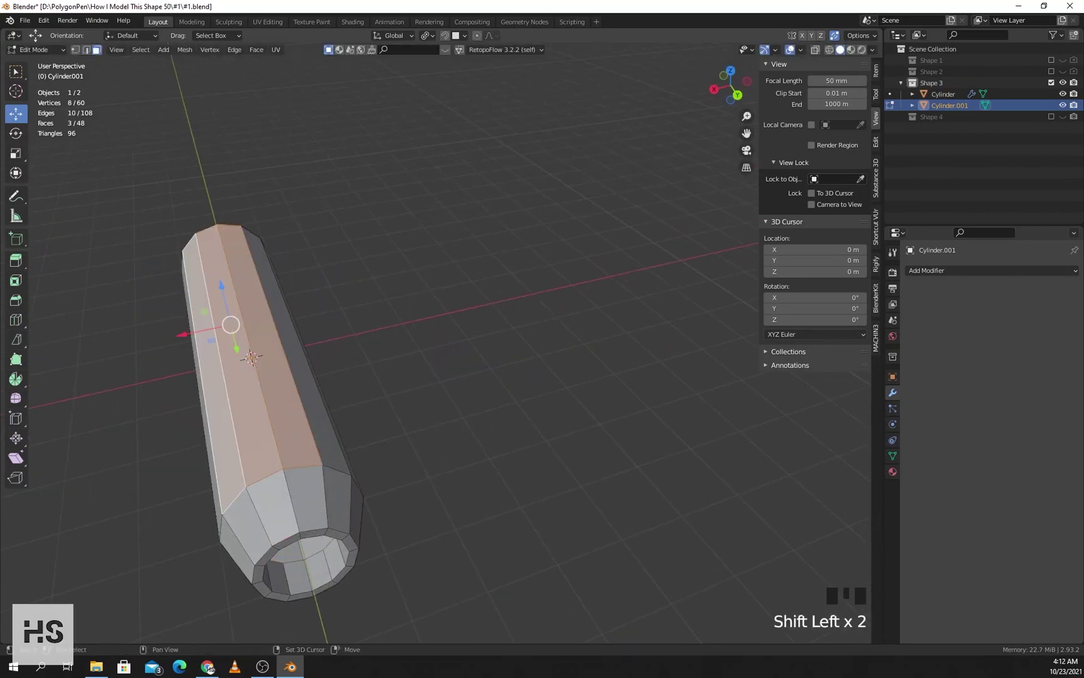
{"action": "left_click", "coordinate": [303, 376], "text": "shift"}
{"action": "middle_click_drag", "start_coordinate": [304, 377], "coordinate": [331, 367]}
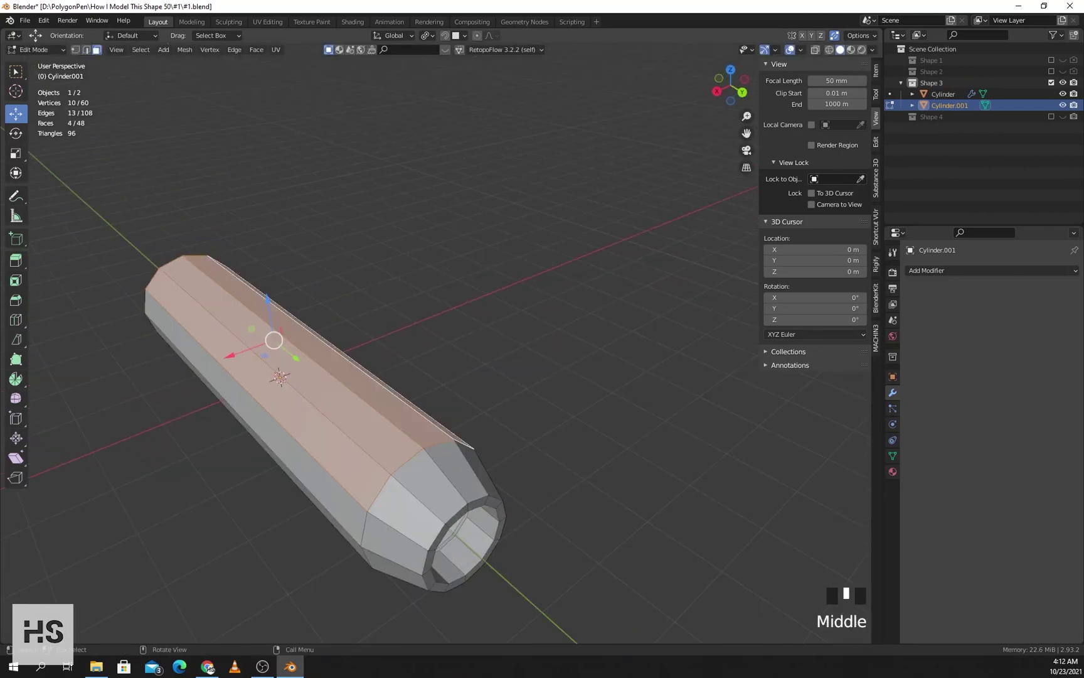
{"action": "key", "text": "e"}
{"action": "right_click", "coordinate": [261, 333]}
{"action": "middle_click_drag", "start_coordinate": [261, 332], "coordinate": [290, 319], "text": "shift"}
{"action": "middle_click_drag", "start_coordinate": [290, 318], "coordinate": [303, 287]}
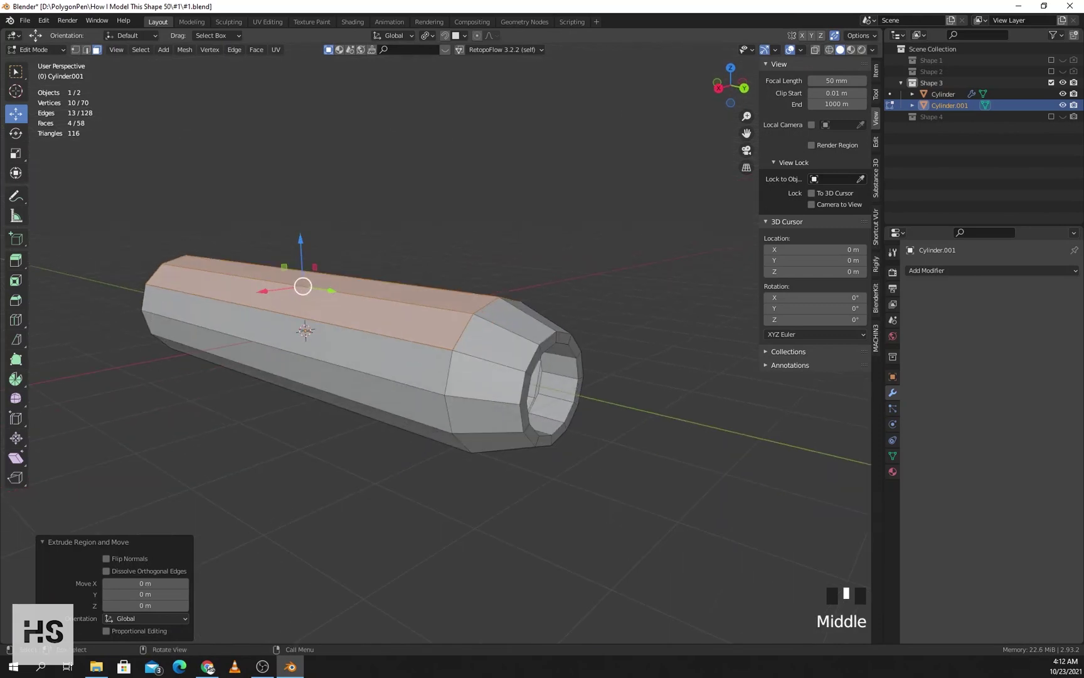
{"action": "left_click_drag", "start_coordinate": [303, 286], "coordinate": [302, 211]}
- Flatten the raised top faces by scaling them to 0 along Z
{"action": "key", "text": "s"}
{"action": "key", "text": "z"}
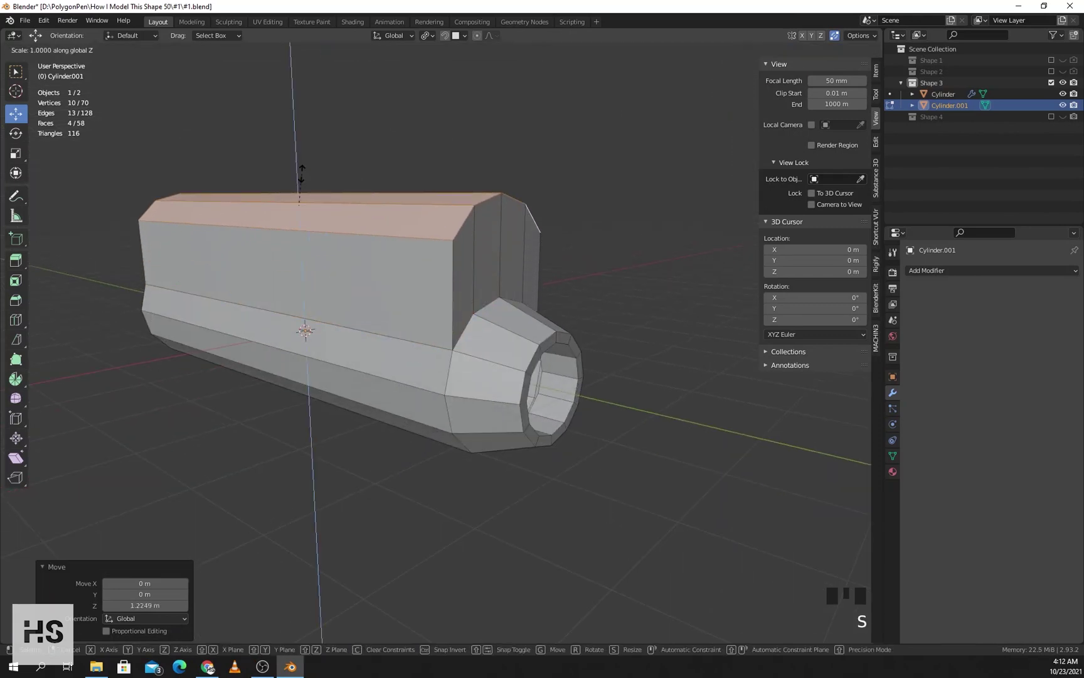
{"action": "key", "text": "0"}
{"action": "key", "text": "Return"}
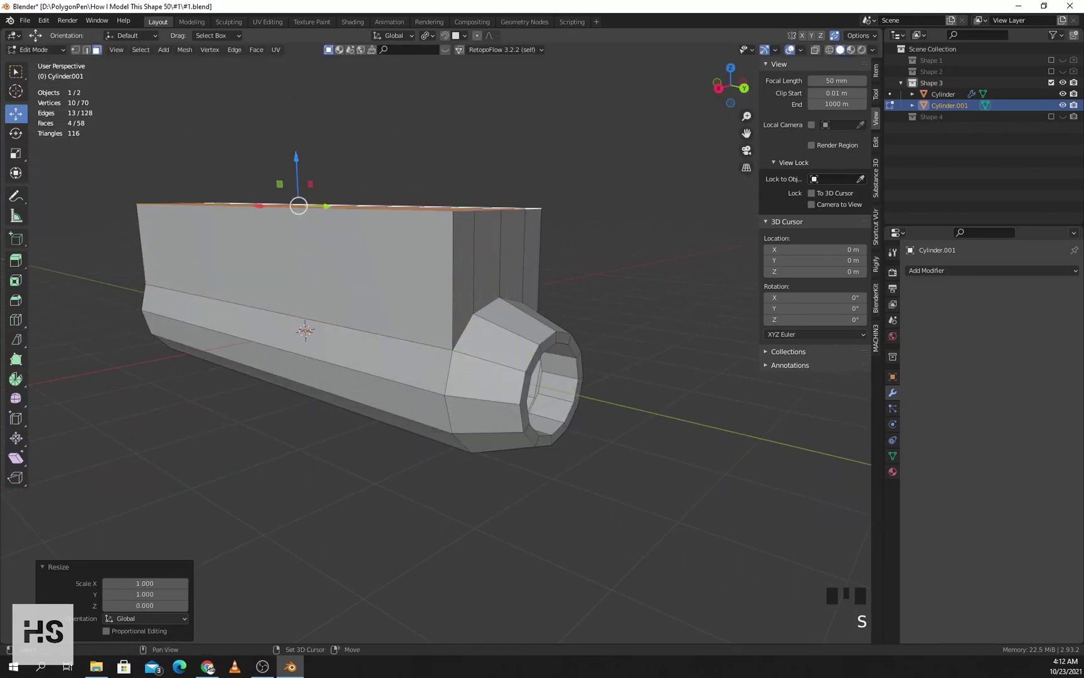
- Add a support loop cut around the body close to its tapered end, at a slide factor of about 0.98
{"action": "middle_click_drag", "start_coordinate": [376, 314], "coordinate": [342, 352], "text": "shift"}
{"action": "key", "text": "ctrl+r"}
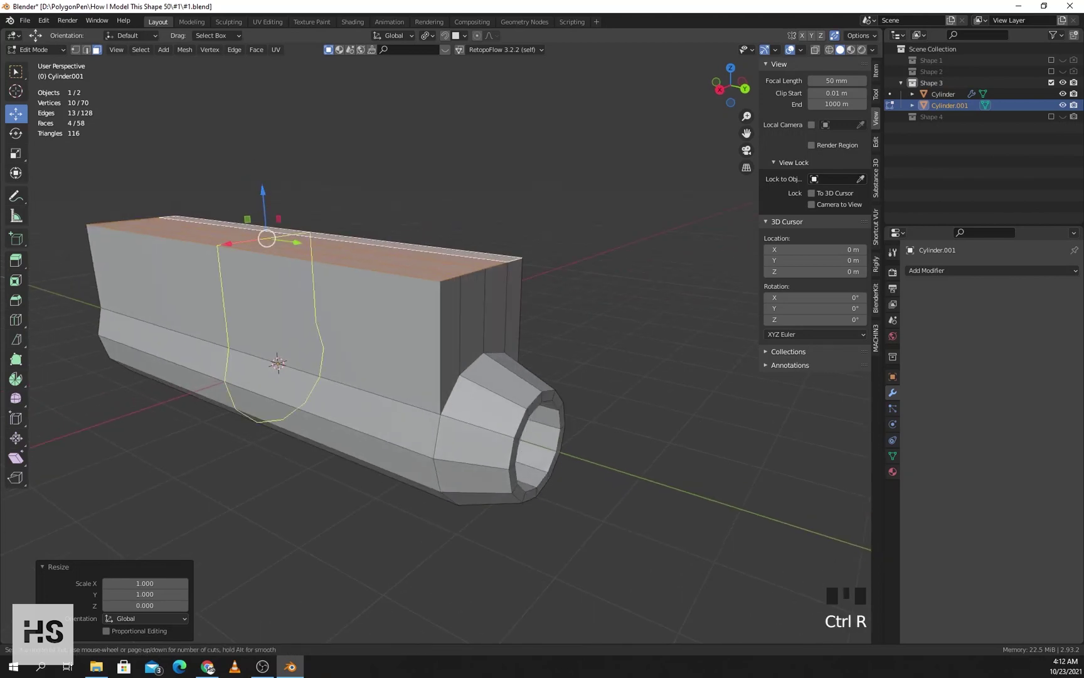
{"action": "left_click", "coordinate": [266, 270]}
{"action": "left_click", "coordinate": [582, 361]}
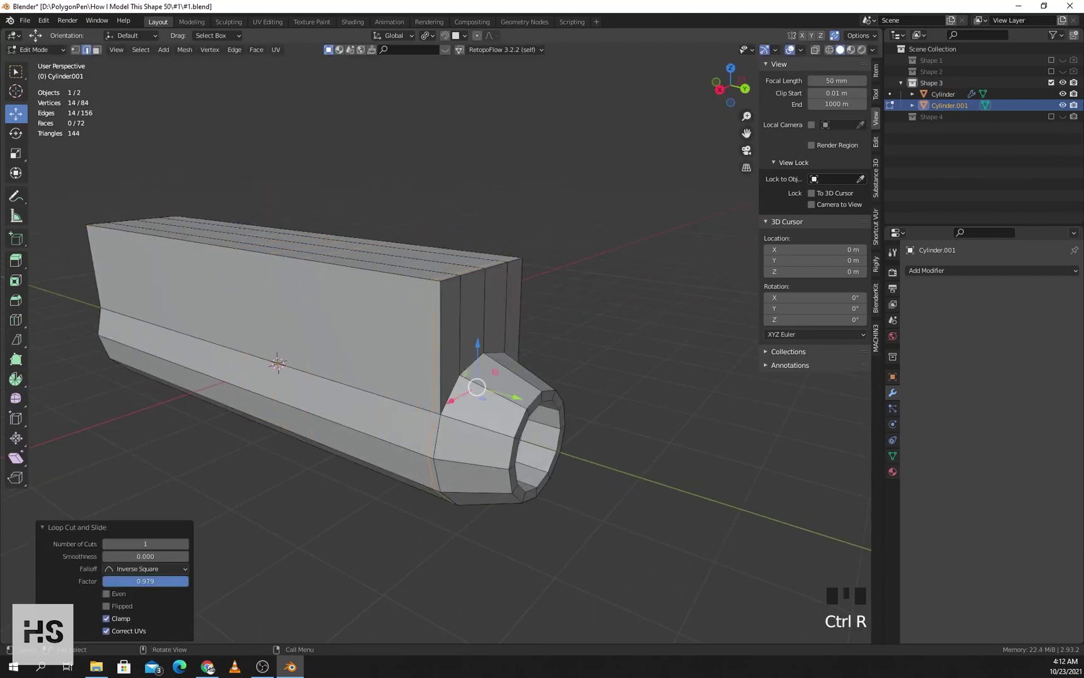
- Add support loops around the taper's base (factor 0.825) and the raised block's walls near the top (-0.906) and the cylinder junction (0.878)
{"action": "key", "text": "ctrl+r"}
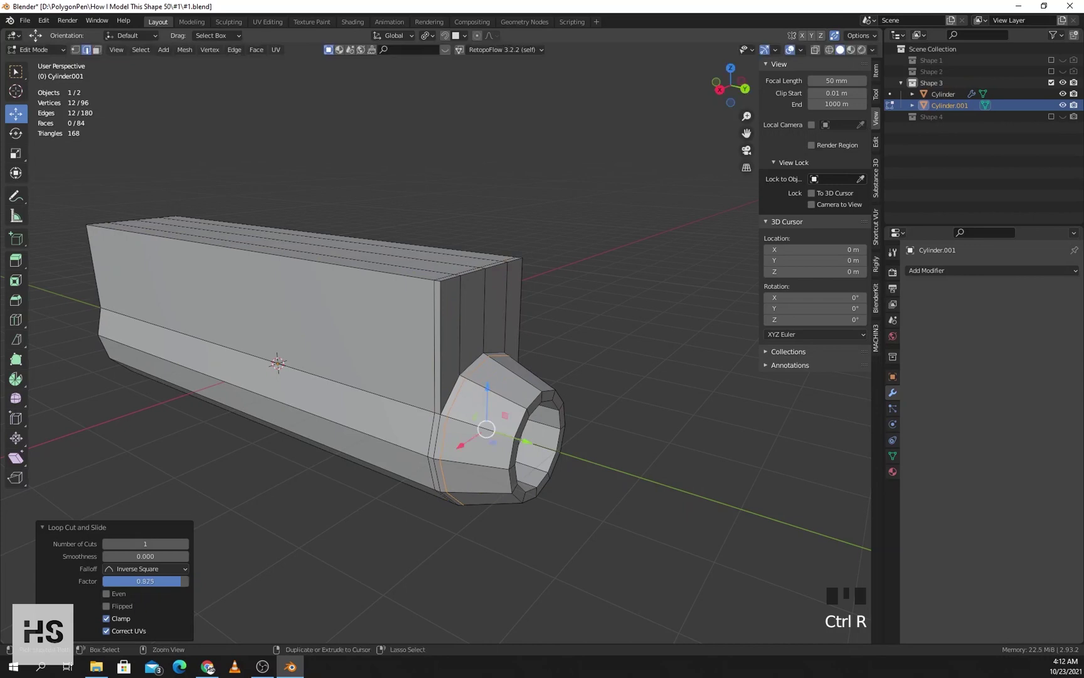
{"action": "left_click", "coordinate": [442, 339]}
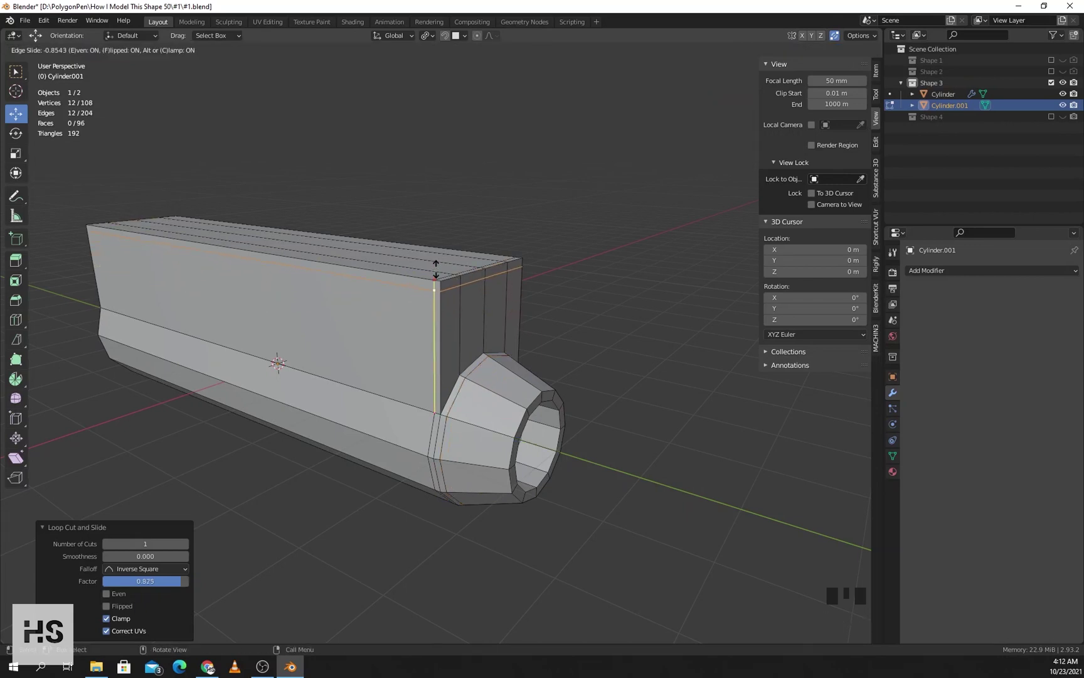
{"action": "left_click", "coordinate": [436, 269]}
{"action": "key", "text": "ctrl+r"}
{"action": "left_click", "coordinate": [453, 361]}
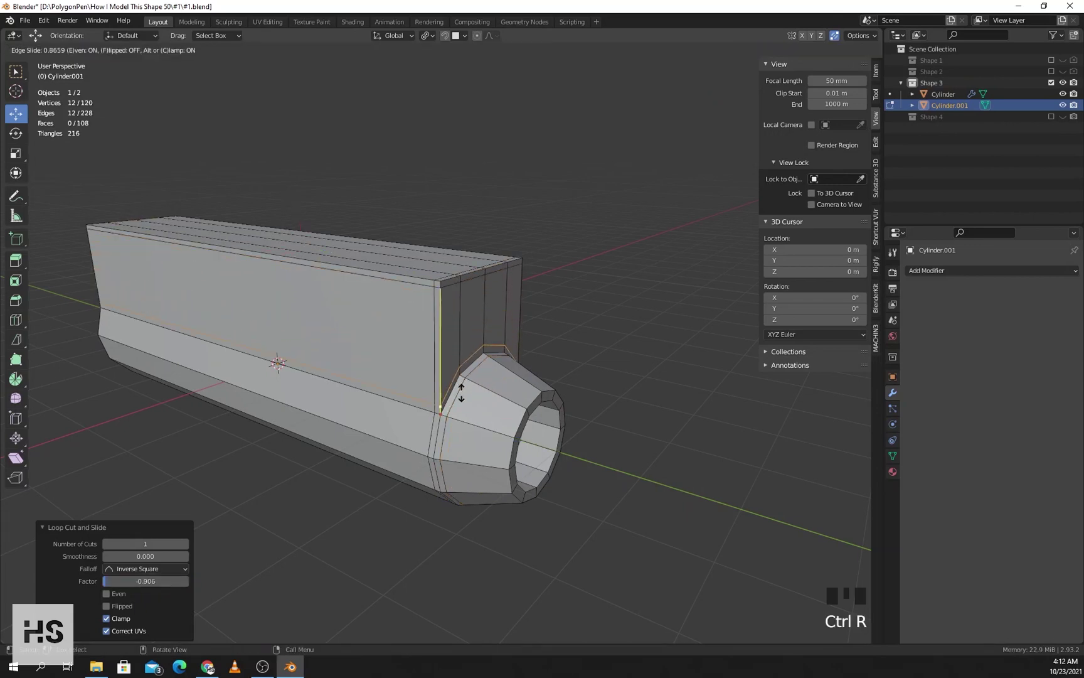
{"action": "left_click", "coordinate": [461, 393]}
- Add support loops around the taper close to its rim, at factor -0.882, and inside the tube close to the opening
{"action": "key", "text": "ctrl+r"}
{"action": "left_click", "coordinate": [521, 408]}
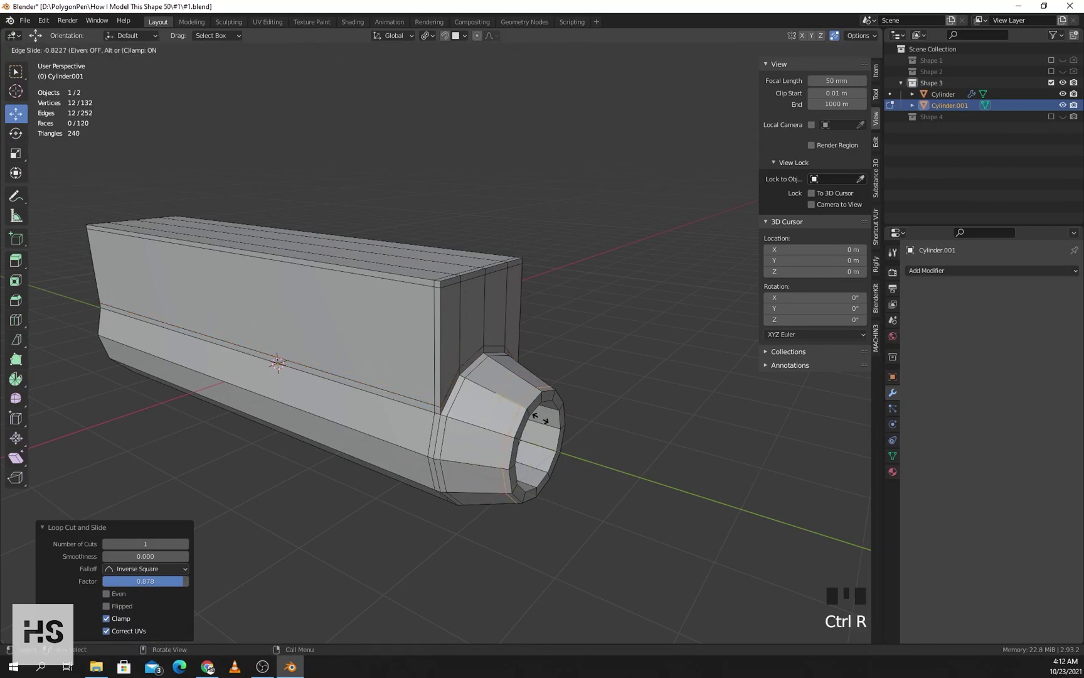
{"action": "left_click", "coordinate": [543, 419]}
{"action": "key", "text": "ctrl+r"}
{"action": "left_click", "coordinate": [555, 430]}
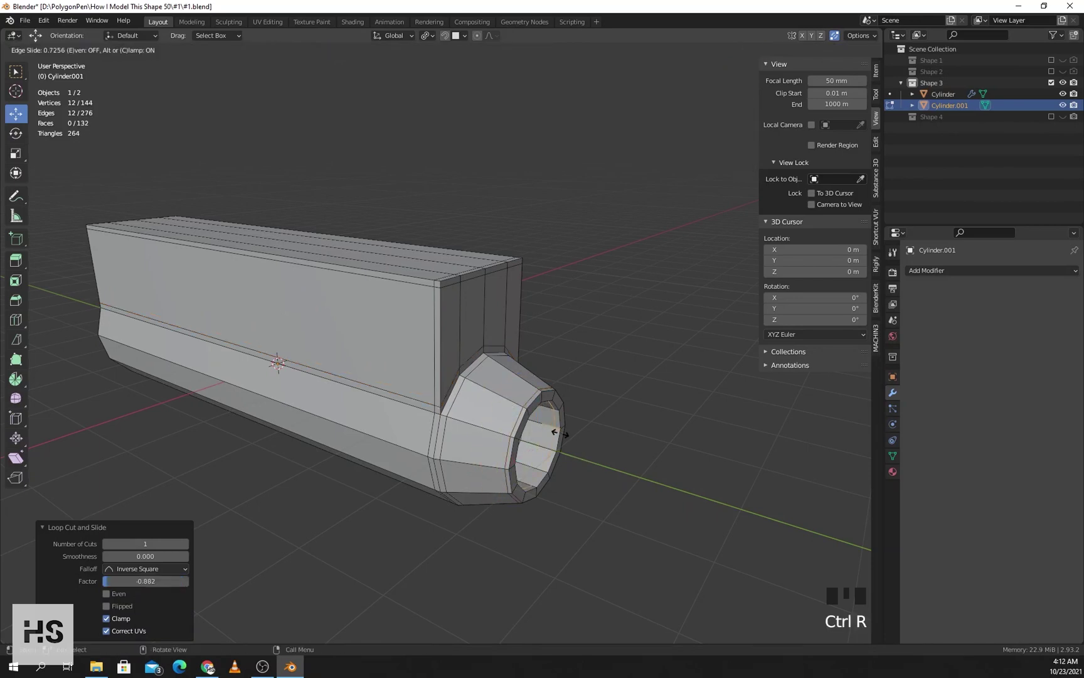
{"action": "left_click", "coordinate": [555, 430]}
- Add a Subdivision Surface modifier to the shape and set its viewport levels to 3
{"action": "key", "text": "Tab"}
{"action": "left_click", "coordinate": [991, 270]}
{"action": "left_click", "coordinate": [864, 544]}
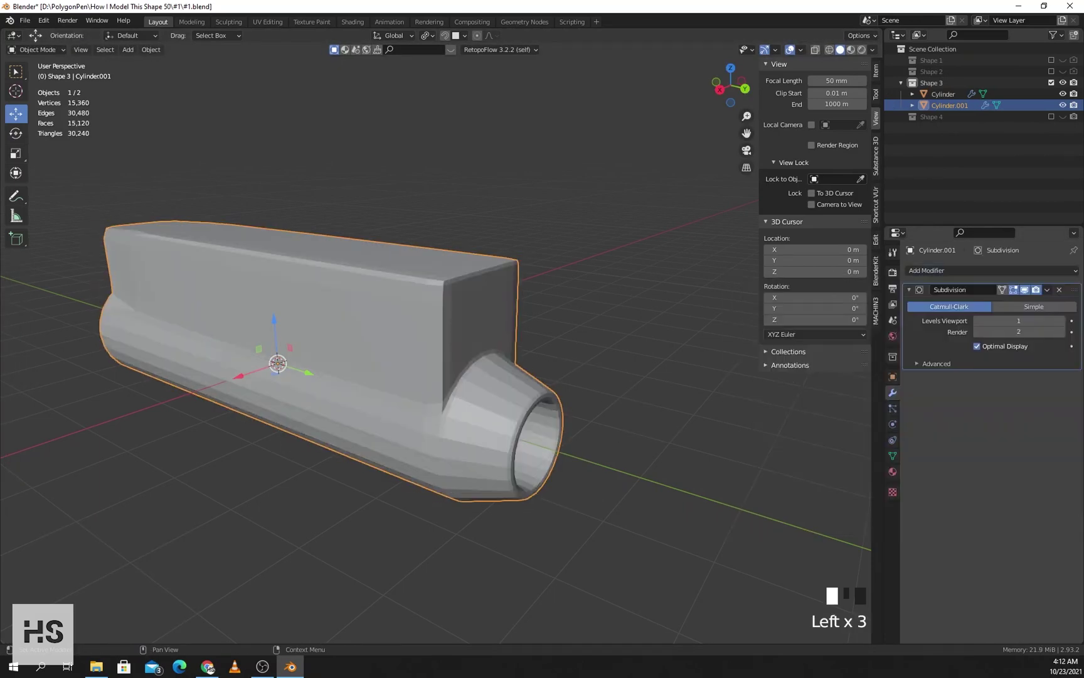
{"action": "left_click", "coordinate": [1061, 321]}
{"action": "left_click", "coordinate": [1062, 321]}
- Turn off the Subdivision modifier's display in edit mode and bring the raised block's rear end into view
{"action": "middle_click_drag", "start_coordinate": [539, 351], "coordinate": [584, 389]}
{"action": "middle_click_drag", "start_coordinate": [439, 377], "coordinate": [609, 370], "text": "shift"}
{"action": "key", "text": "Tab"}
{"action": "scroll", "coordinate": [583, 325], "scroll_direction": "up", "scroll_amount": 3}
{"action": "middle_click_drag", "start_coordinate": [584, 325], "coordinate": [502, 342], "text": "shift"}
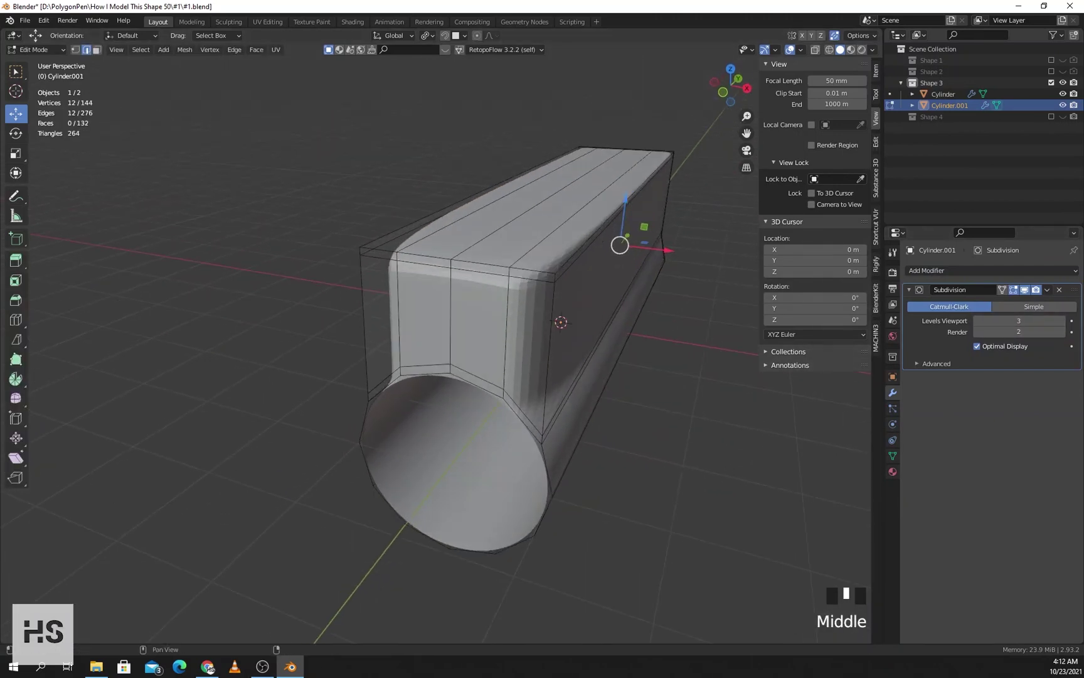
{"action": "left_click", "coordinate": [1014, 290]}
{"action": "middle_click_drag", "start_coordinate": [628, 351], "coordinate": [656, 349]}
{"action": "middle_click_drag", "start_coordinate": [514, 307], "coordinate": [533, 323]}
- Select all faces closing the raised block's rear end, including the narrow support-loop strips, and delete them
{"action": "key", "text": "3"}
{"action": "left_click", "coordinate": [439, 401], "text": "shift"}
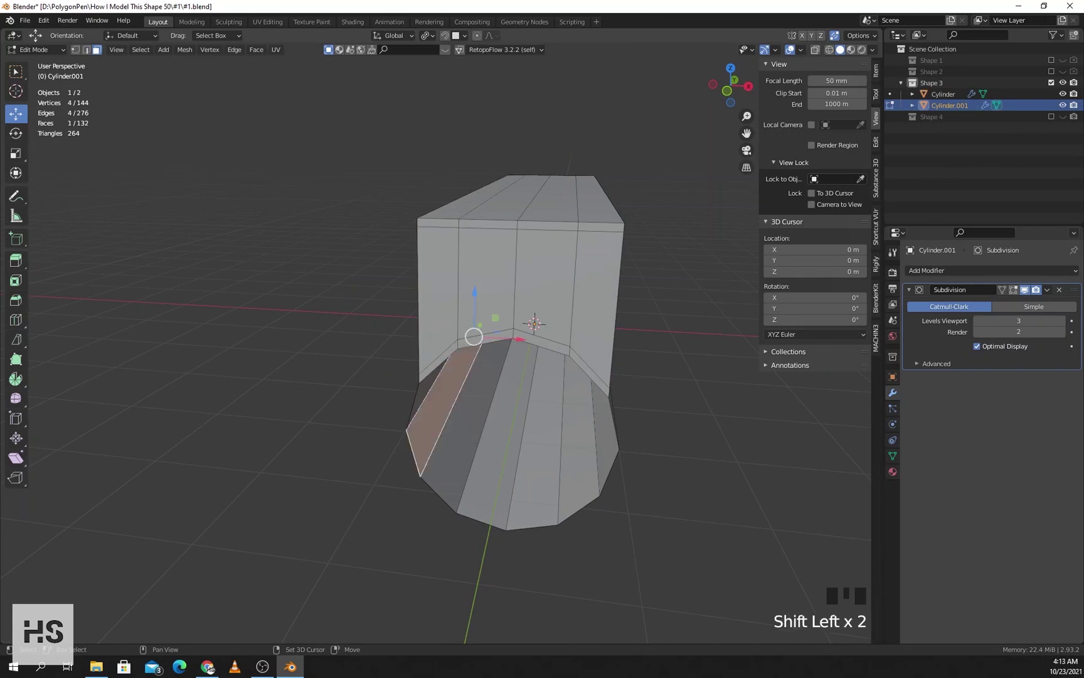
{"action": "left_click", "coordinate": [438, 317]}
{"action": "left_click", "coordinate": [438, 317], "text": "shift"}
{"action": "left_click", "coordinate": [484, 291], "text": "shift"}
{"action": "left_click", "coordinate": [439, 317], "text": "shift"}
{"action": "left_click", "coordinate": [438, 362], "text": "shift"}
{"action": "left_click", "coordinate": [486, 338], "text": "shift"}
{"action": "left_click", "coordinate": [542, 342], "text": "shift"}
{"action": "left_click", "coordinate": [544, 301], "text": "shift"}
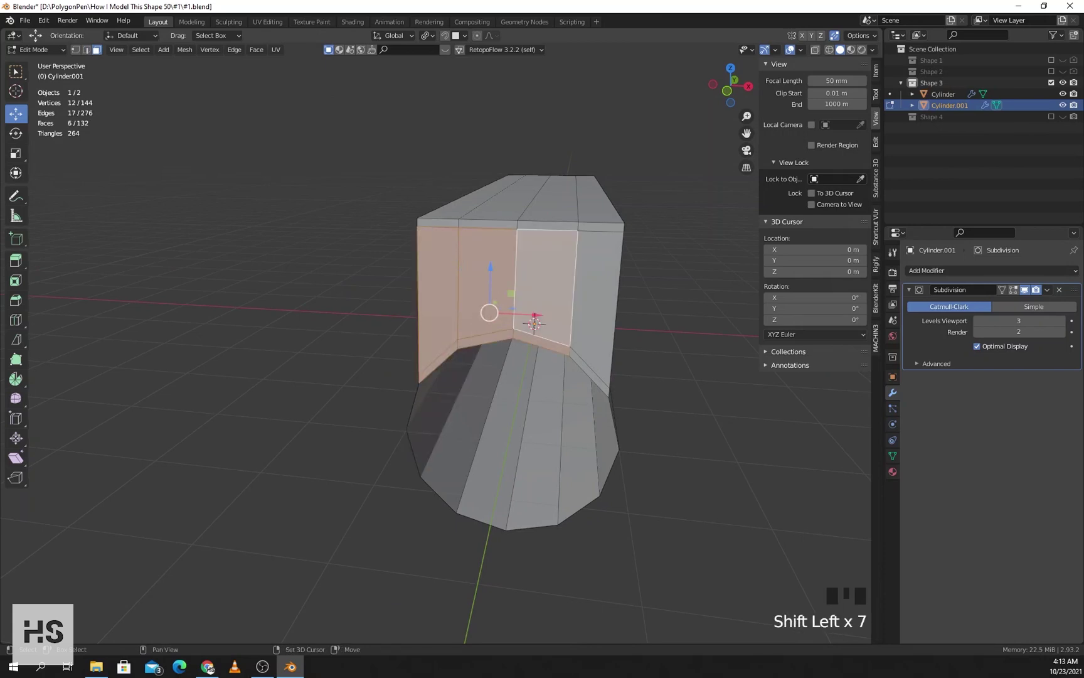
{"action": "left_click", "coordinate": [582, 384], "text": "shift"}
{"action": "left_click", "coordinate": [589, 372], "text": "shift"}
{"action": "left_click", "coordinate": [582, 385], "text": "shift"}
{"action": "left_click", "coordinate": [594, 326], "text": "shift"}
{"action": "left_click", "coordinate": [600, 227], "text": "shift"}
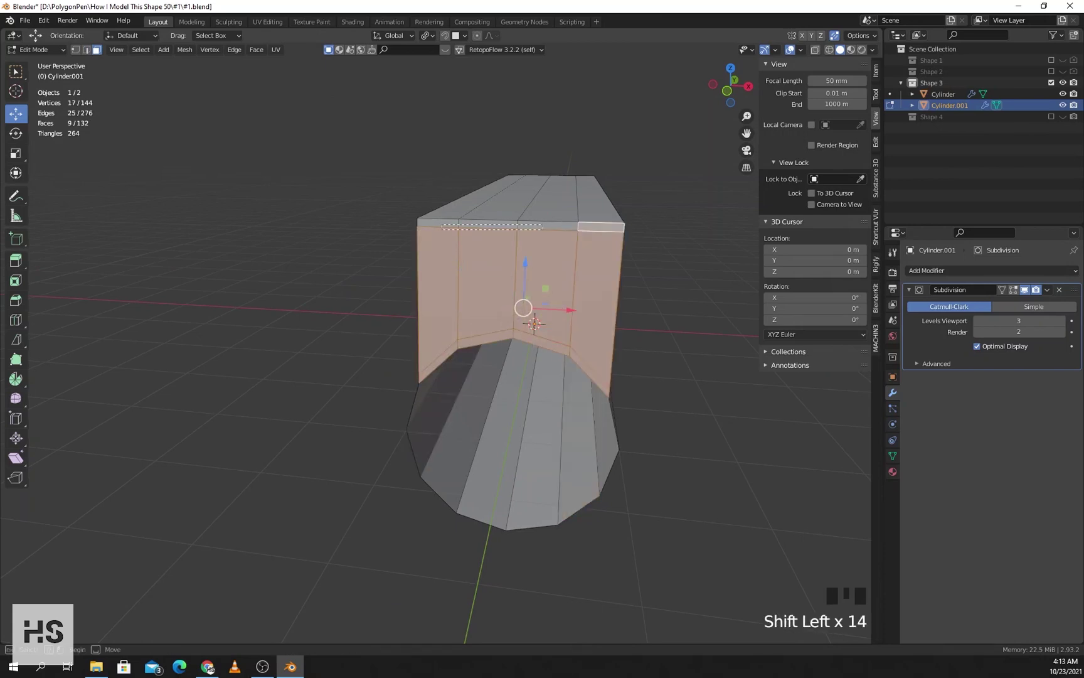
{"action": "key", "text": "x"}
{"action": "left_click", "coordinate": [579, 233]}
- Apply smooth shading to the whole shape in object mode
{"action": "middle_click_drag", "start_coordinate": [568, 242], "coordinate": [377, 258]}
{"action": "key", "text": "Tab"}
{"action": "scroll", "coordinate": [524, 339], "scroll_direction": "down", "scroll_amount": 4}
{"action": "middle_click_drag", "start_coordinate": [524, 339], "coordinate": [544, 326]}
{"action": "scroll", "coordinate": [548, 315], "scroll_direction": "up", "scroll_amount": 2}
{"action": "right_click", "coordinate": [548, 316]}
{"action": "left_click", "coordinate": [548, 316]}
{"action": "scroll", "coordinate": [548, 316], "scroll_direction": "down", "scroll_amount": 2}
{"action": "mouse_move", "coordinate": [477, 339]}
{"action": "middle_mouse_down"}
{"action": "mouse_move", "coordinate": [452, 342]}
{"action": "mouse_move", "coordinate": [464, 342]}
{"action": "middle_mouse_up"}
- Add a loop cut along the cylinder body just below the raised block and inspect the smoothed surface
{"action": "key", "text": "Tab"}
{"action": "scroll", "coordinate": [452, 342], "scroll_direction": "up", "scroll_amount": 2}
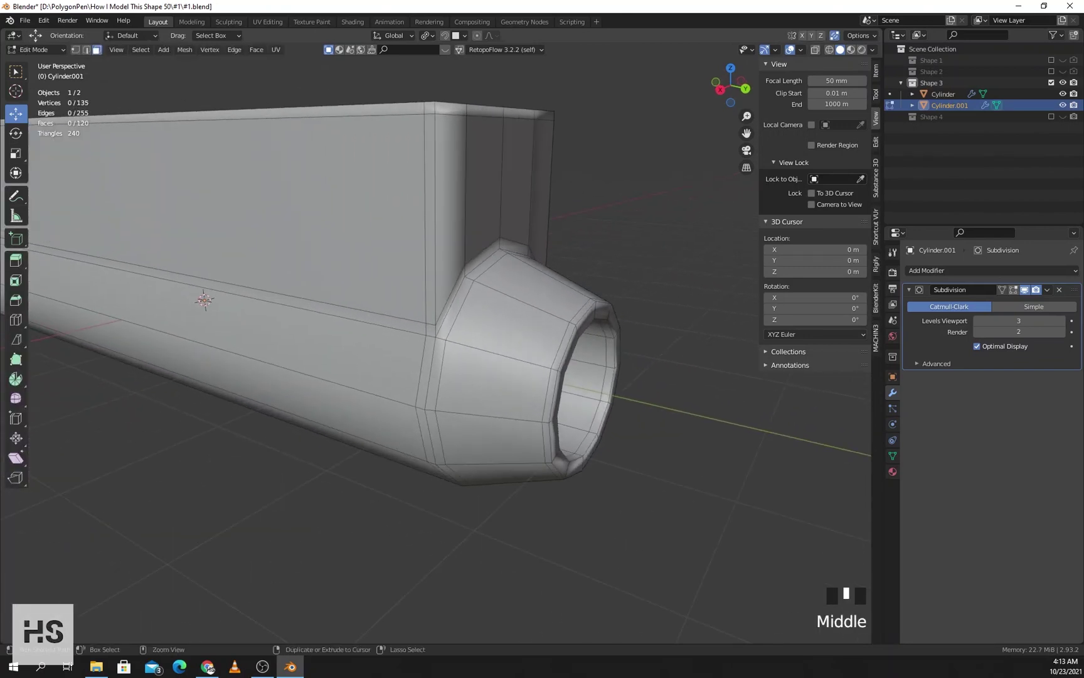
{"action": "key", "text": "ctrl+r"}
{"action": "left_click", "coordinate": [428, 342]}
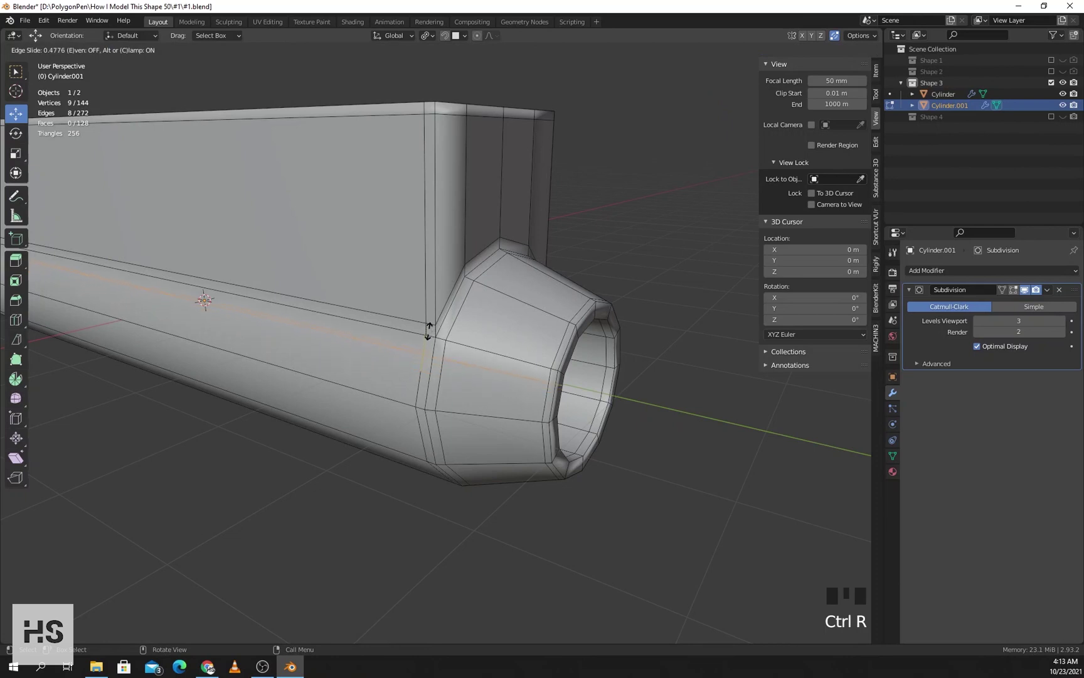
{"action": "left_click", "coordinate": [427, 323]}
{"action": "key", "text": "Tab"}
{"action": "mouse_move", "coordinate": [207, 298]}
{"action": "middle_mouse_down"}
{"action": "mouse_move", "coordinate": [170, 292]}
{"action": "mouse_move", "coordinate": [188, 295]}
{"action": "middle_mouse_up"}
{"action": "scroll", "coordinate": [439, 338], "scroll_direction": "down", "scroll_amount": 2}
{"action": "middle_click_drag", "start_coordinate": [439, 339], "coordinate": [502, 338], "text": "shift"}
{"action": "middle_click_drag", "start_coordinate": [439, 339], "coordinate": [376, 358], "text": "shift"}
{"action": "scroll", "coordinate": [436, 351], "scroll_direction": "up", "scroll_amount": 2}
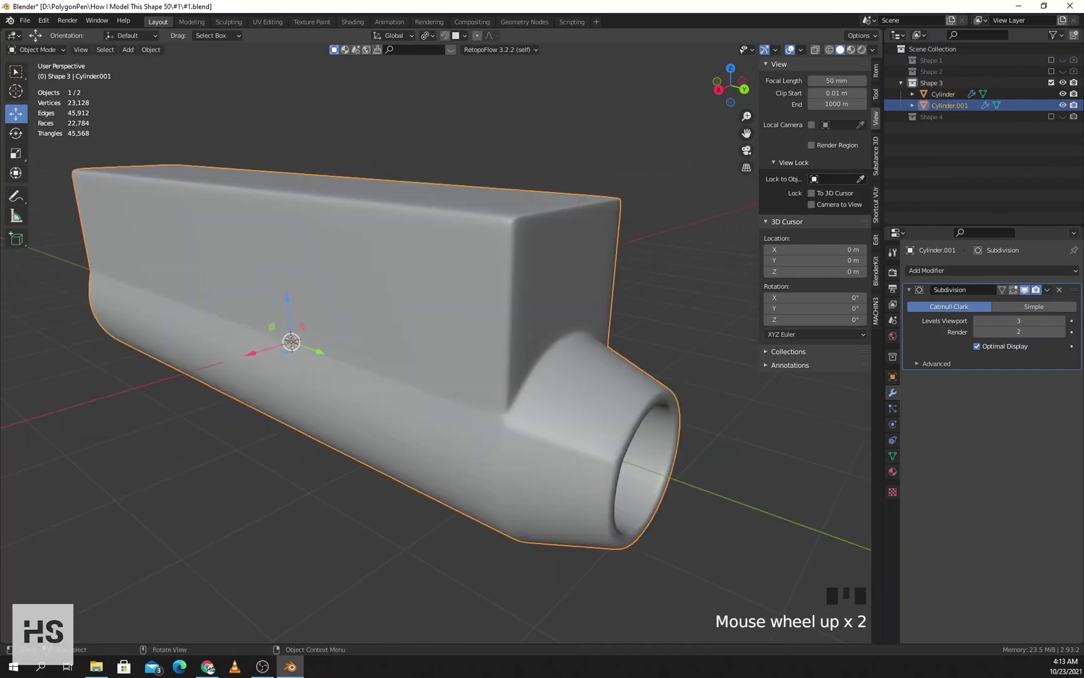
- Dissolve the edges of the loop cut along the body below the raised block
{"action": "scroll", "coordinate": [436, 351], "scroll_direction": "down", "scroll_amount": 2}
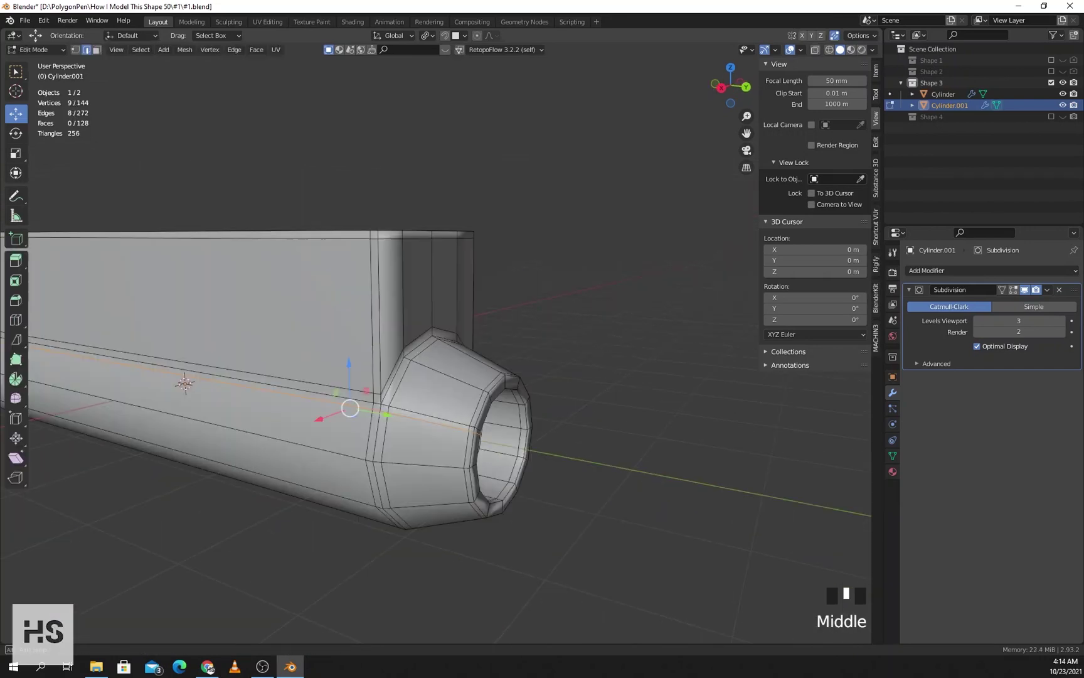
{"action": "middle_click_drag", "start_coordinate": [438, 411], "coordinate": [458, 414]}
{"action": "key", "text": "x"}
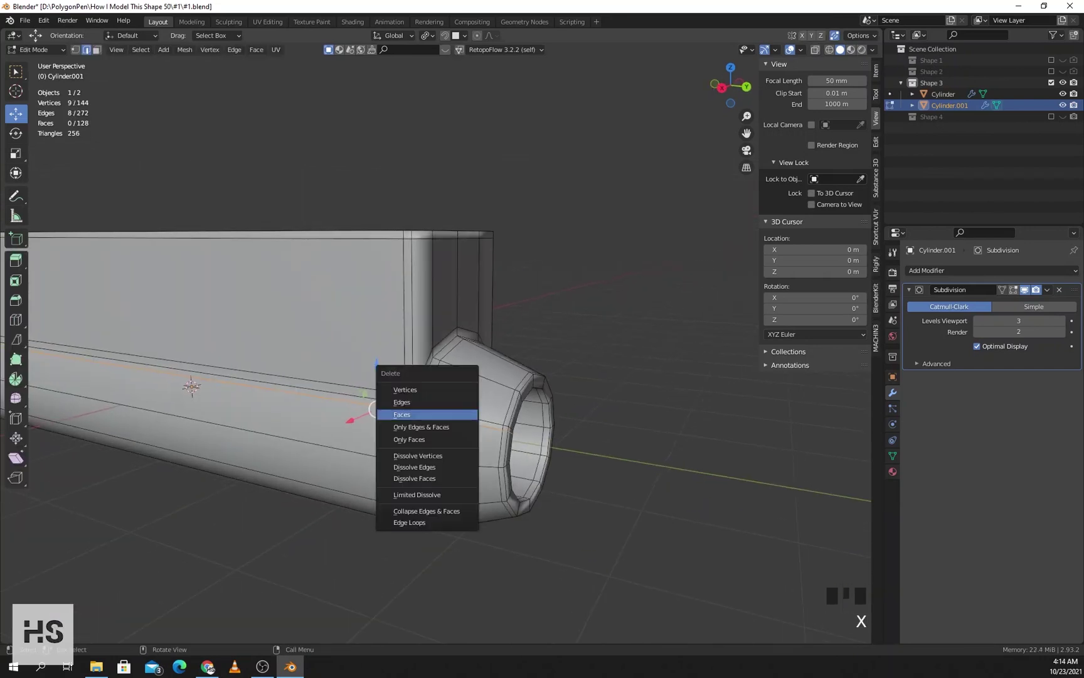
{"action": "left_click", "coordinate": [448, 467]}
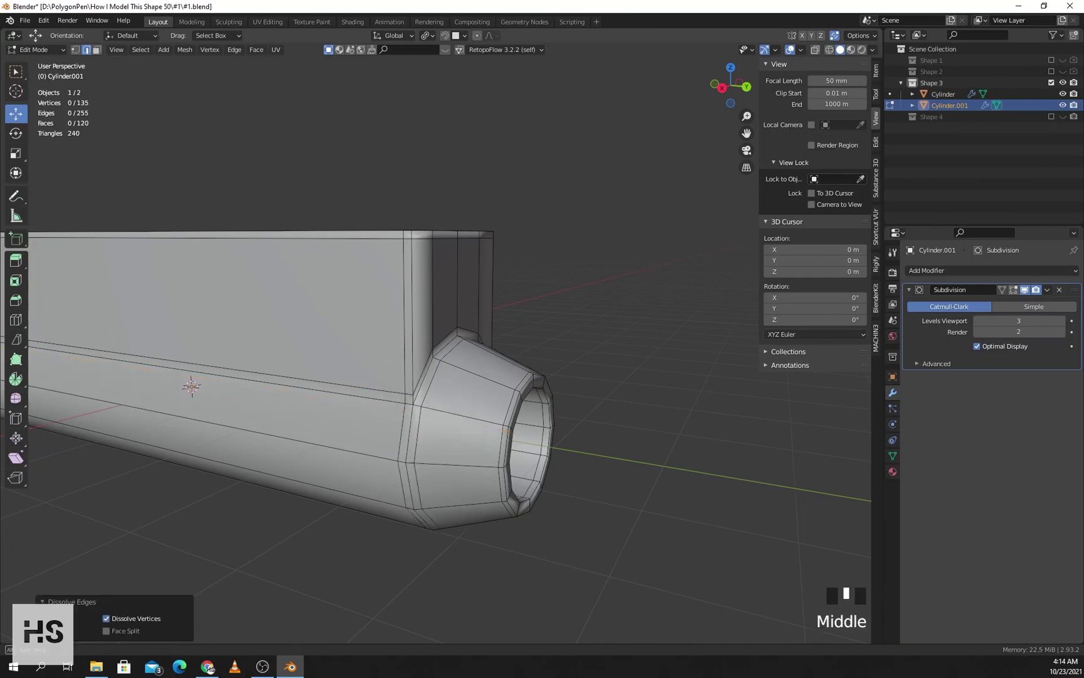
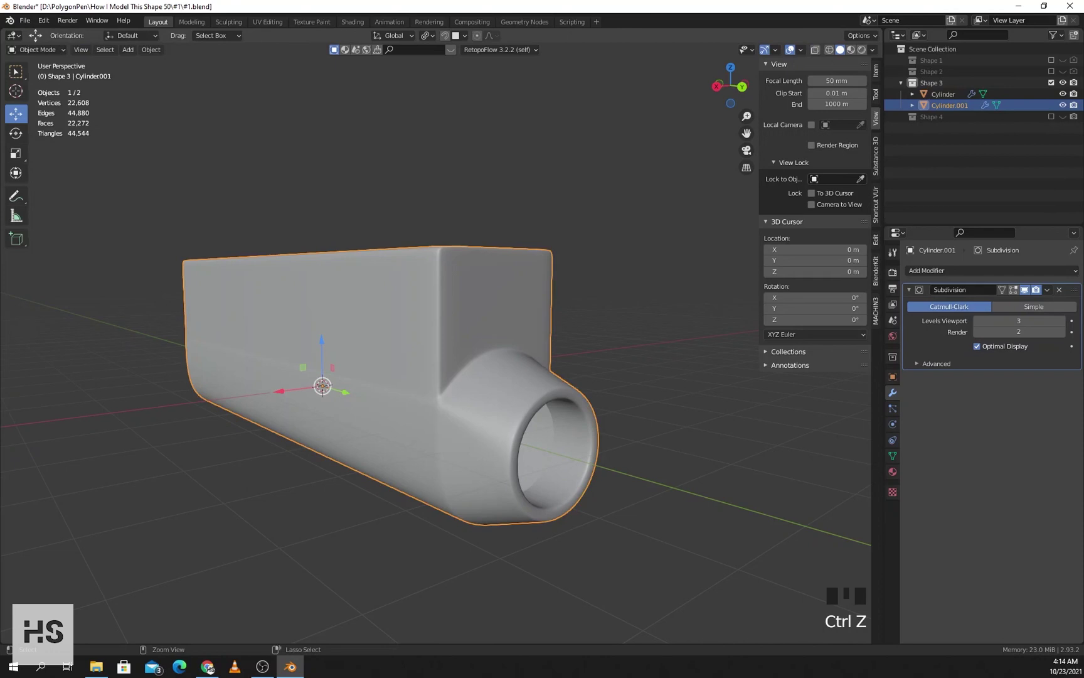
- Undo the last three edits and review the smoothed shape in object mode
{"action": "key", "text": "ctrl+z"}
{"action": "key", "text": "ctrl+z"}
{"action": "key", "text": "ctrl+z"}
{"action": "middle_click_drag", "start_coordinate": [327, 416], "coordinate": [251, 420]}
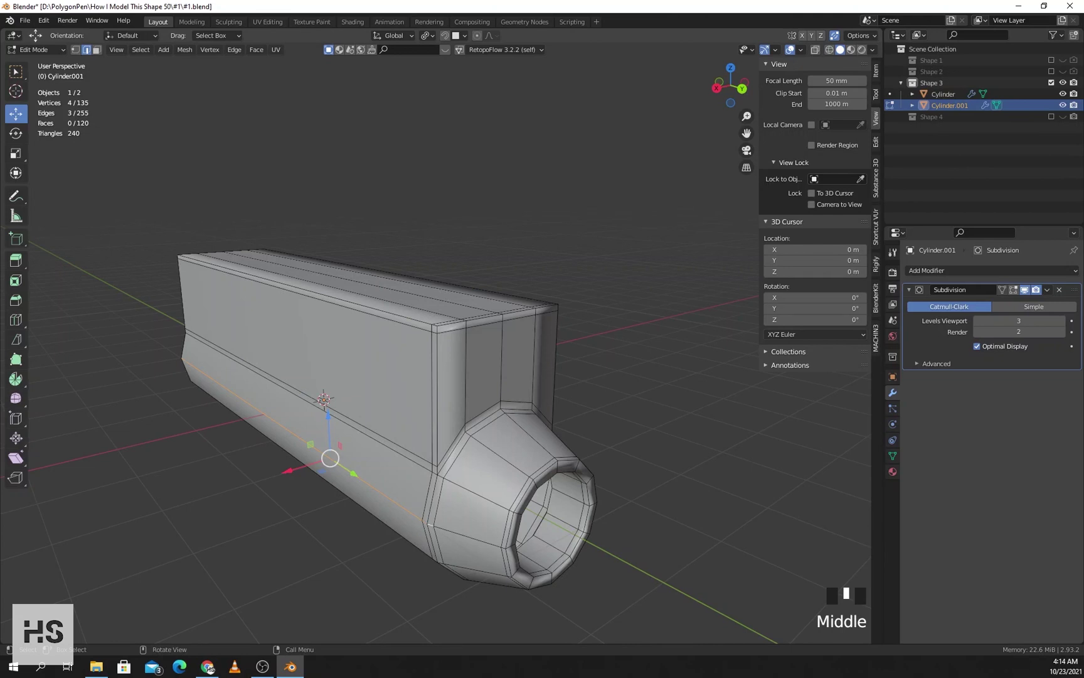
{"action": "scroll", "coordinate": [330, 458], "scroll_direction": "down", "scroll_amount": 2}
{"action": "middle_click_drag", "start_coordinate": [353, 435], "coordinate": [358, 448]}
{"action": "key", "text": "Tab"}
{"action": "scroll", "coordinate": [354, 394], "scroll_direction": "down", "scroll_amount": 2, "text": "shift"}
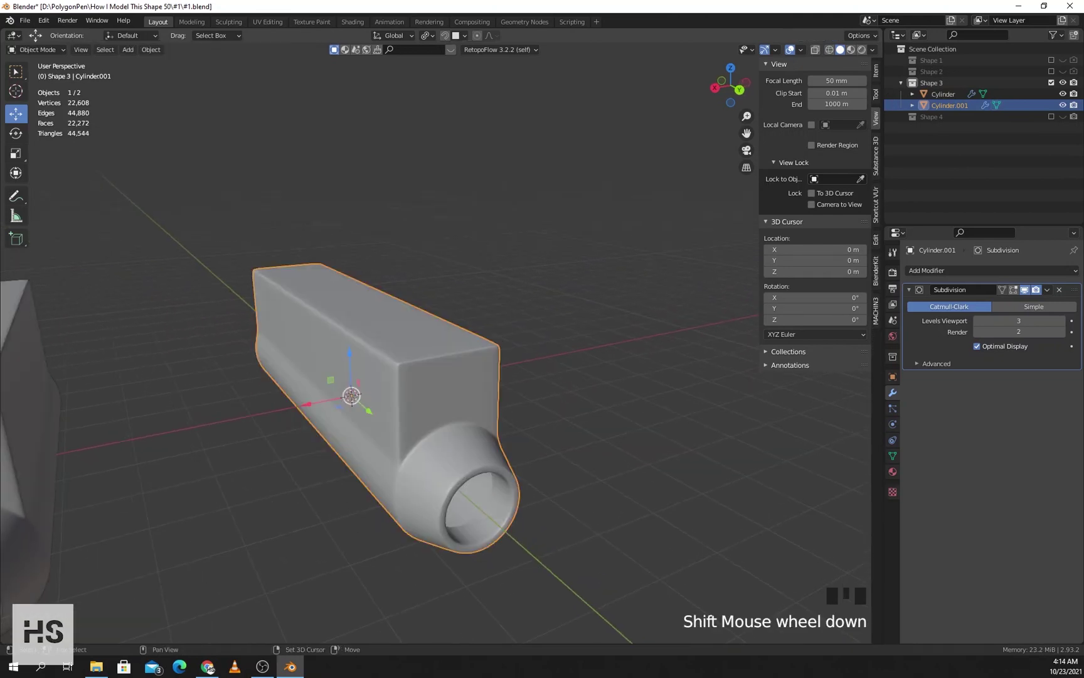
- Move the completed shape aside by about -11.5 m along X
{"action": "mouse_move", "coordinate": [354, 395]}
{"action": "middle_mouse_down"}
{"action": "mouse_move", "coordinate": [319, 409]}
{"action": "mouse_move", "coordinate": [344, 413]}
{"action": "middle_mouse_up"}
{"action": "scroll", "coordinate": [318, 409], "scroll_direction": "down", "scroll_amount": 3}
{"action": "middle_click_drag", "start_coordinate": [344, 413], "coordinate": [356, 411]}
{"action": "left_click_drag", "start_coordinate": [364, 387], "coordinate": [652, 326]}
- Add a new mesh cylinder with 32 vertices, a radius of 1 m and a depth of 2 m at the origin
{"action": "middle_click_drag", "start_coordinate": [653, 326], "coordinate": [477, 412]}
{"action": "key", "text": "shift+a"}
{"action": "mouse_move", "coordinate": [490, 412]}
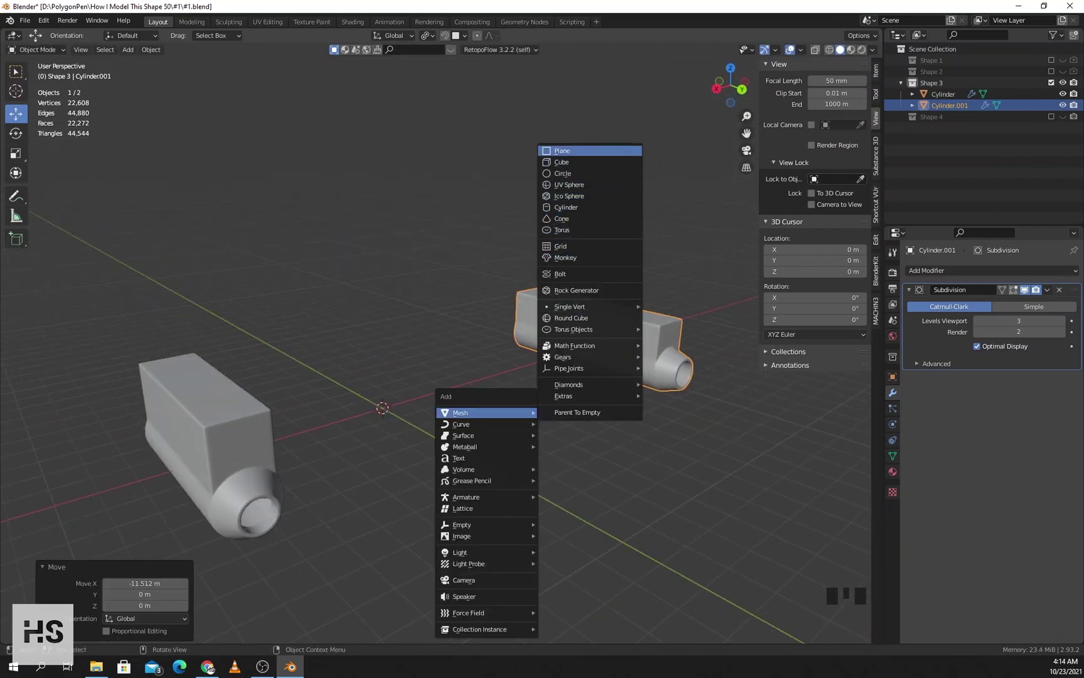
{"action": "left_click", "coordinate": [566, 207]}
{"action": "middle_click_drag", "start_coordinate": [566, 207], "coordinate": [543, 207]}
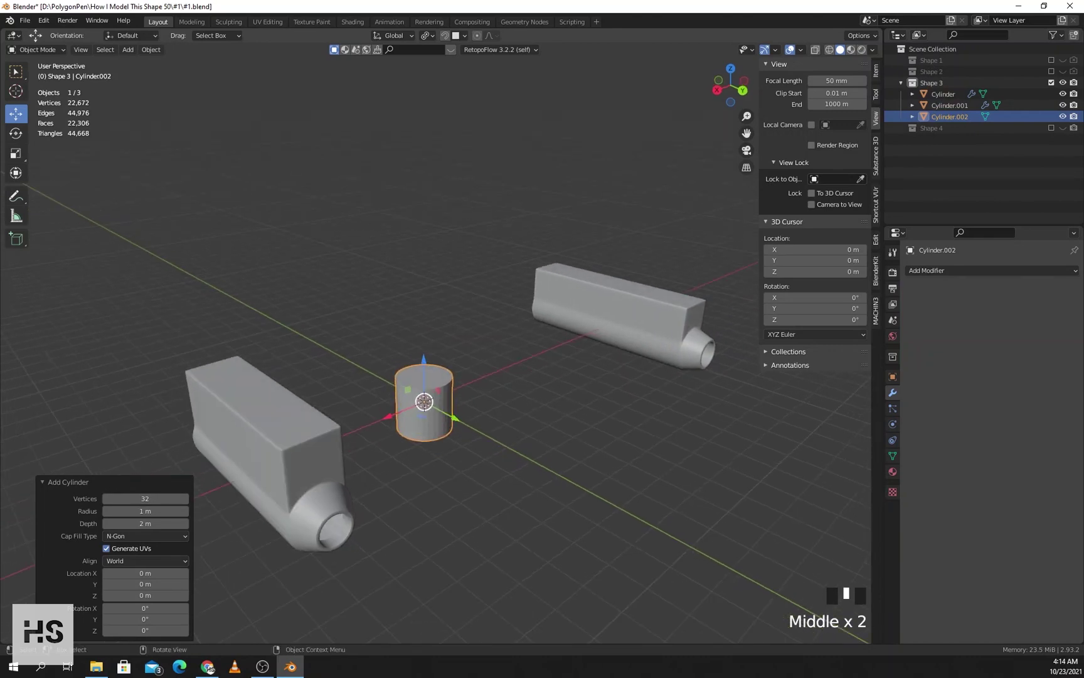
- Rotate the new cylinder 90° about X and stretch it along Y into a long tube
{"action": "key", "text": "r"}
{"action": "key", "text": "x"}
{"action": "key", "text": "9"}
{"action": "key", "text": "0"}
{"action": "key", "text": "Return"}
{"action": "key", "text": "s"}
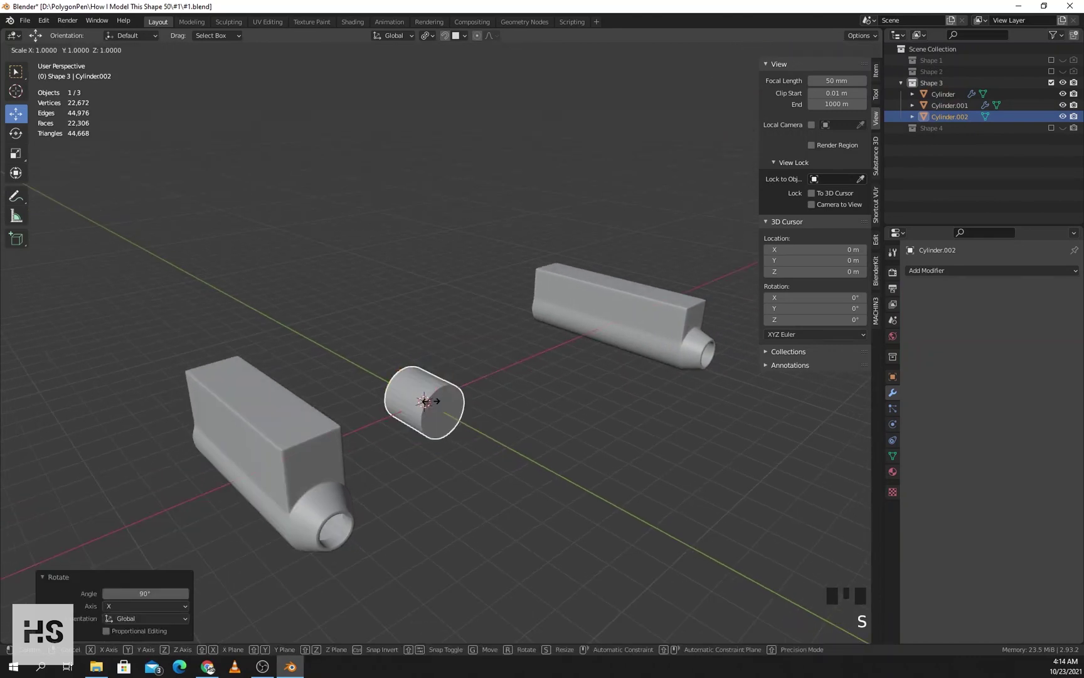
{"action": "key", "text": "y"}
{"action": "left_click", "coordinate": [443, 407]}
- Select the cap faces at both ends of the new cylinder and delete them
{"action": "key", "text": "Tab"}
{"action": "mouse_move", "coordinate": [443, 407]}
{"action": "middle_mouse_down"}
{"action": "mouse_move", "coordinate": [534, 419]}
{"action": "mouse_move", "coordinate": [433, 401]}
{"action": "middle_mouse_up"}
{"action": "key", "text": "3"}
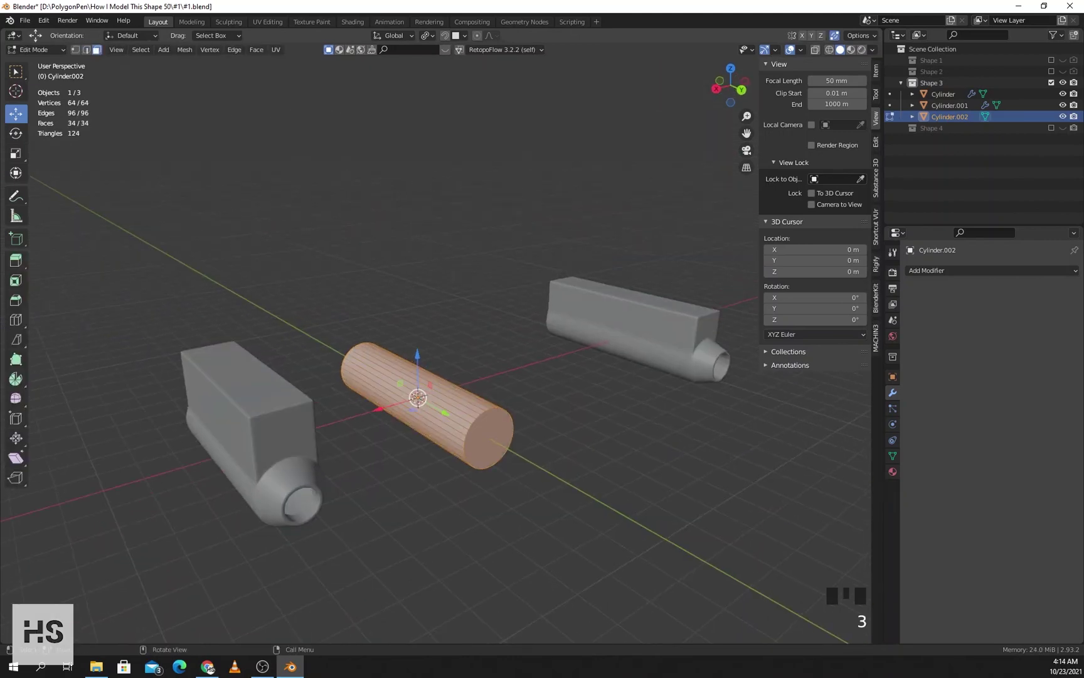
{"action": "left_click", "coordinate": [488, 438]}
{"action": "middle_click_drag", "start_coordinate": [488, 438], "coordinate": [618, 436]}
{"action": "left_click", "coordinate": [427, 407], "text": "shift"}
{"action": "key", "text": "x"}
{"action": "left_click", "coordinate": [378, 358]}
- Extrude the cylinder's front open edge loop outward along Y and scale it down to form a tapered end
{"action": "middle_click_drag", "start_coordinate": [615, 389], "coordinate": [471, 396]}
{"action": "scroll", "coordinate": [565, 414], "scroll_direction": "up", "scroll_amount": 3}
{"action": "middle_click_drag", "start_coordinate": [565, 414], "coordinate": [603, 413]}
{"action": "key", "text": "2"}
{"action": "left_click", "coordinate": [378, 420], "text": "alt"}
{"action": "scroll", "coordinate": [383, 419], "scroll_direction": "down", "scroll_amount": 2}
{"action": "middle_click_drag", "start_coordinate": [384, 415], "coordinate": [414, 419]}
{"action": "key", "text": "w"}
{"action": "key", "text": "e"}
{"action": "right_click", "coordinate": [421, 414]}
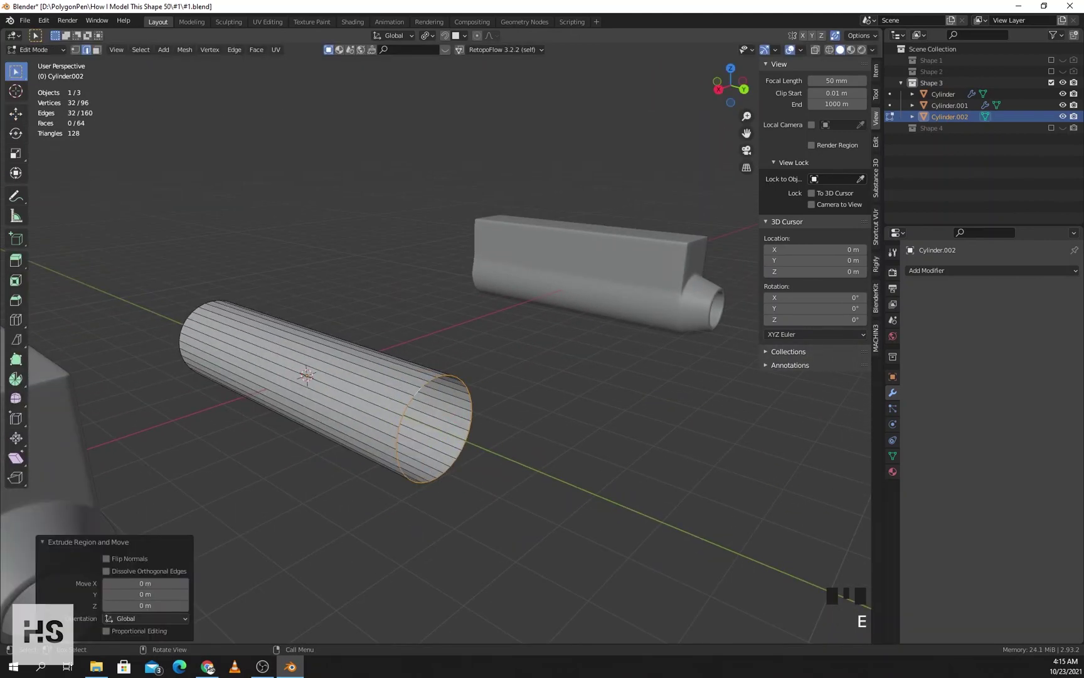
{"action": "left_click", "coordinate": [15, 113]}
{"action": "left_click_drag", "start_coordinate": [470, 443], "coordinate": [511, 459]}
{"action": "key", "text": "s"}
{"action": "left_click", "coordinate": [514, 460]}
- Extrude the tapered end's rim inward by scaling, and extrude the inner rim about 0.78 m back into the tube
{"action": "key", "text": "e"}
{"action": "key", "text": "s"}
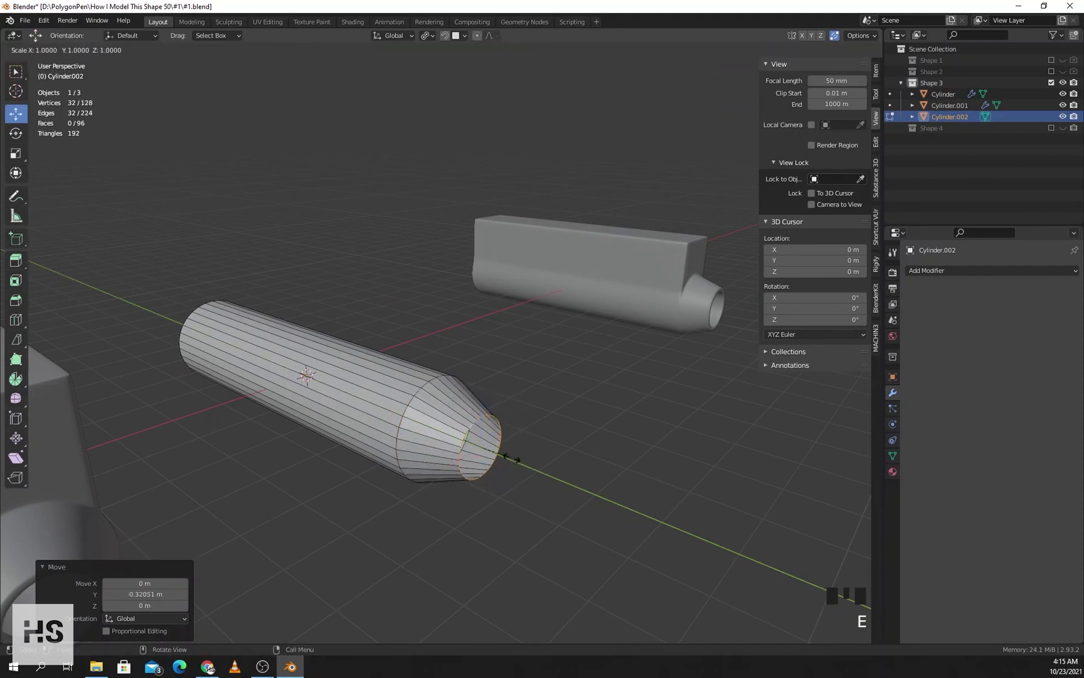
{"action": "key", "text": "e"}
{"action": "left_click", "coordinate": [509, 458]}
- Select the ten upper long faces of the cylinder body and extrude them upward by about 1.25 m
{"action": "middle_click_drag", "start_coordinate": [510, 458], "coordinate": [440, 452]}
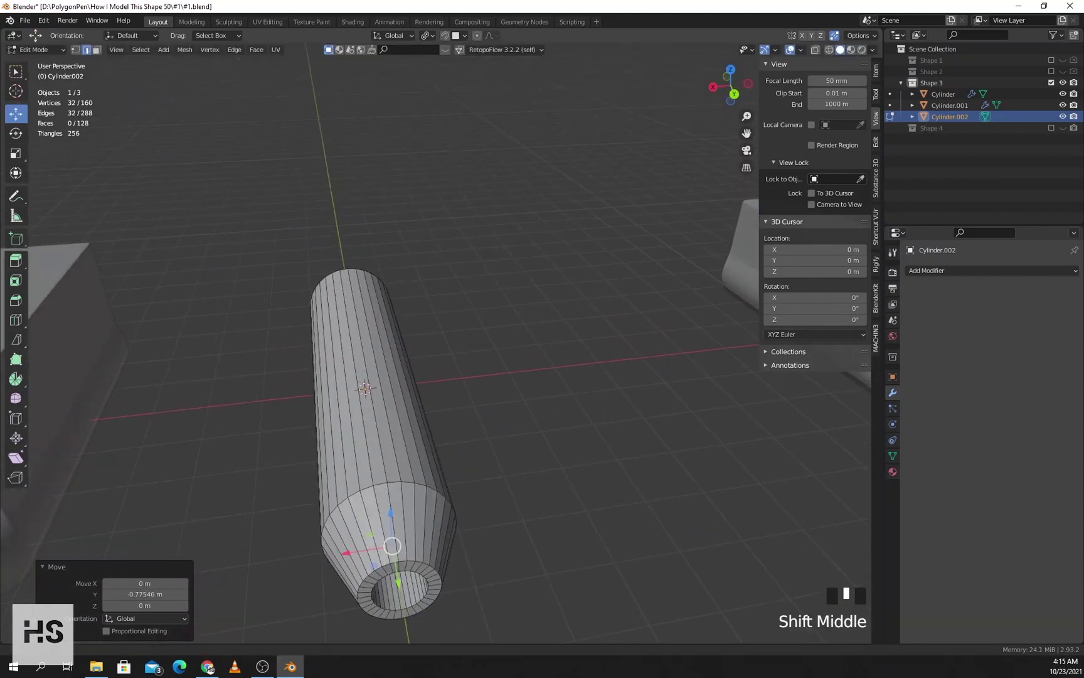
{"action": "key", "text": "3"}
{"action": "middle_click_drag", "start_coordinate": [402, 393], "coordinate": [328, 373]}
{"action": "left_click", "coordinate": [355, 378]}
{"action": "left_click", "coordinate": [365, 378], "text": "shift"}
{"action": "left_click", "coordinate": [374, 378], "text": "shift"}
{"action": "left_click", "coordinate": [382, 378], "text": "shift"}
{"action": "left_click", "coordinate": [361, 383], "text": "shift"}
{"action": "left_click", "coordinate": [349, 381], "text": "shift"}
{"action": "left_click", "coordinate": [401, 349], "text": "shift"}
{"action": "middle_click_drag", "start_coordinate": [401, 350], "coordinate": [433, 354]}
{"action": "left_click", "coordinate": [341, 357], "text": "shift"}
{"action": "middle_click_drag", "start_coordinate": [342, 357], "coordinate": [299, 361]}
{"action": "left_click", "coordinate": [398, 357], "text": "shift"}
{"action": "middle_click_drag", "start_coordinate": [397, 357], "coordinate": [491, 319]}
{"action": "middle_click_drag", "start_coordinate": [490, 319], "coordinate": [459, 338], "text": "shift"}
{"action": "middle_click_drag", "start_coordinate": [389, 357], "coordinate": [376, 371]}
{"action": "key", "text": "e"}
{"action": "right_click", "coordinate": [328, 370]}
{"action": "left_click_drag", "start_coordinate": [329, 369], "coordinate": [334, 304]}
- Flatten the raised faces of the 32-sided shape by scaling them to 0 along Z
{"action": "type", "text": "sz"}
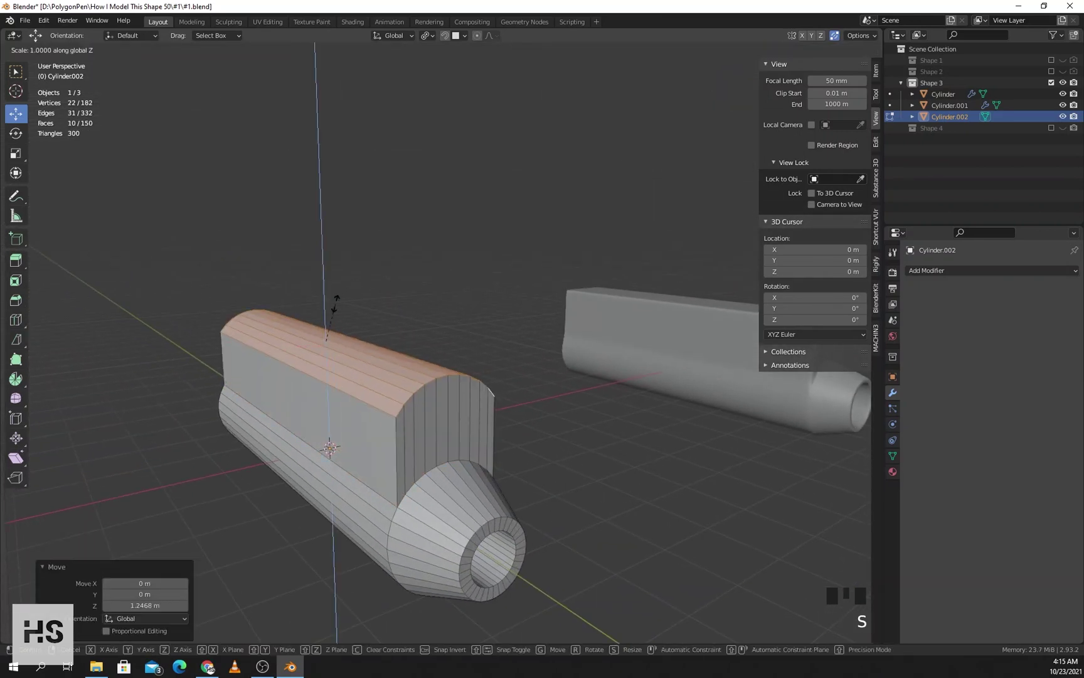
{"action": "type", "text": "0"}
{"action": "key", "text": "KP_Enter"}
{"action": "key", "text": "KP_Enter"}
- Add support loops around the taper's base and the adjoining end of the body, at factors of about 0.95 and 0.98
{"action": "scroll", "coordinate": [282, 339], "scroll_direction": "up", "scroll_amount": 3}
{"action": "key", "text": "ctrl+r"}
{"action": "left_click", "coordinate": [376, 468]}
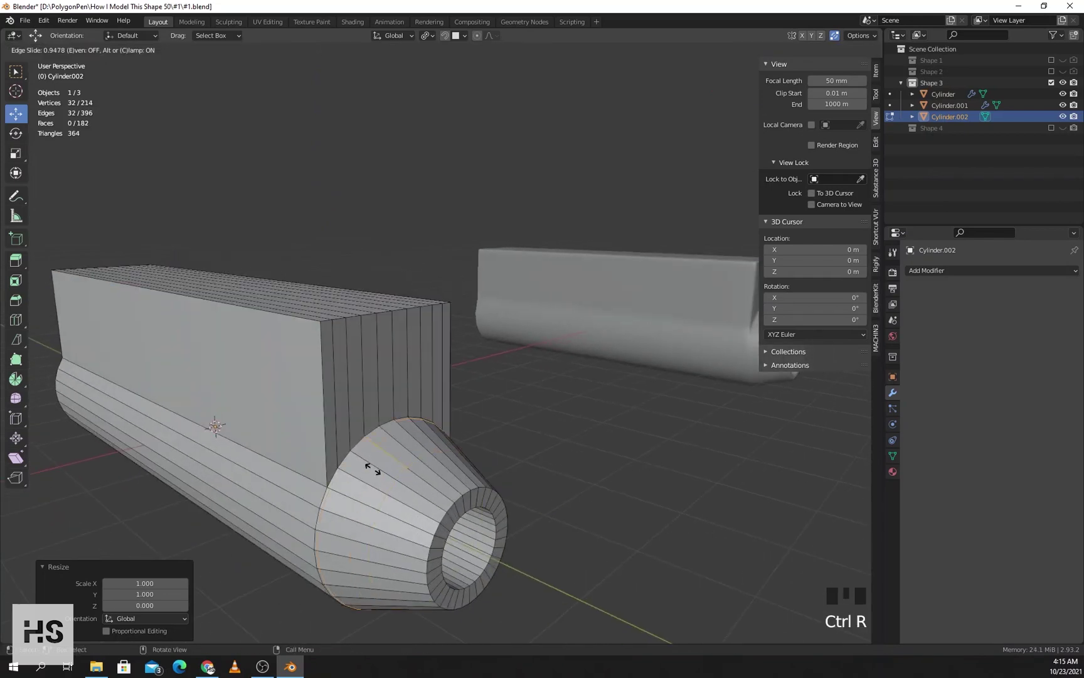
{"action": "left_click", "coordinate": [373, 468]}
- Add support loops around the raised block's walls, one just below its top at factor -0.916 and one close to the cylinder junction
{"action": "key", "text": "ctrl+r"}
{"action": "left_click", "coordinate": [350, 339]}
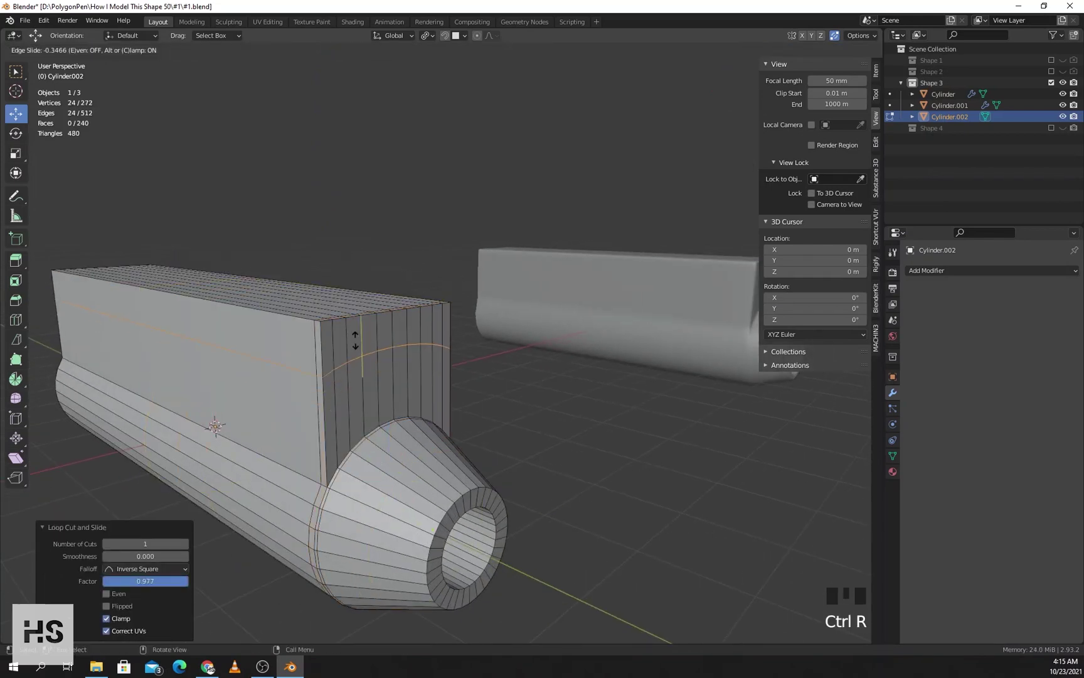
{"action": "key", "text": "e"}
{"action": "left_click", "coordinate": [355, 293]}
{"action": "key", "text": "ctrl+r"}
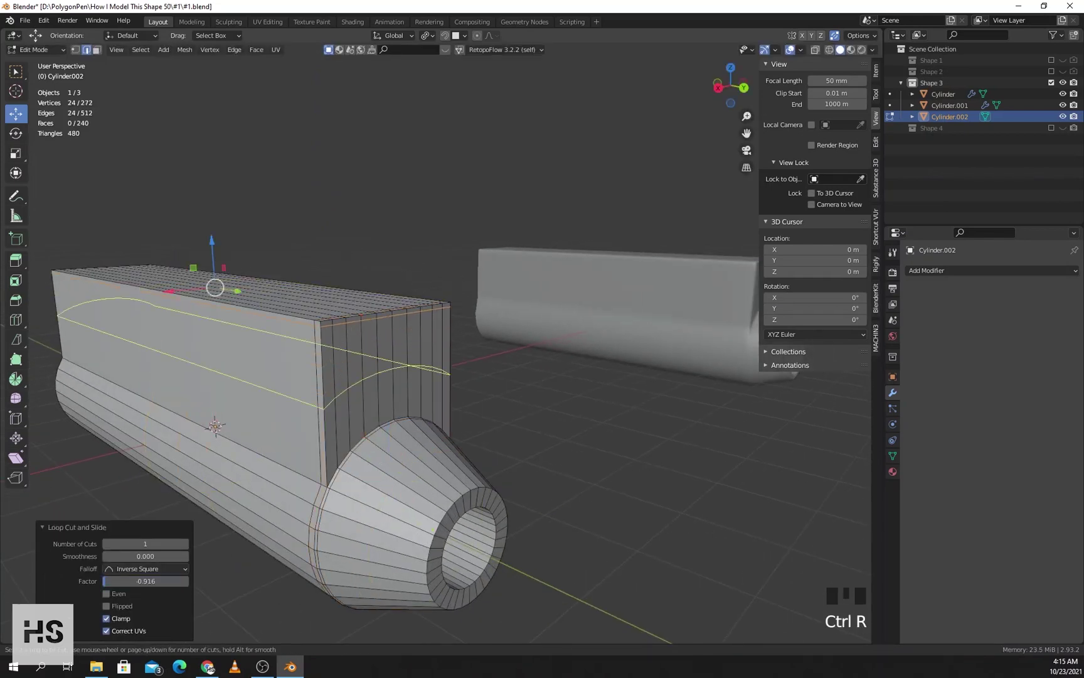
{"action": "left_click", "coordinate": [357, 433]}
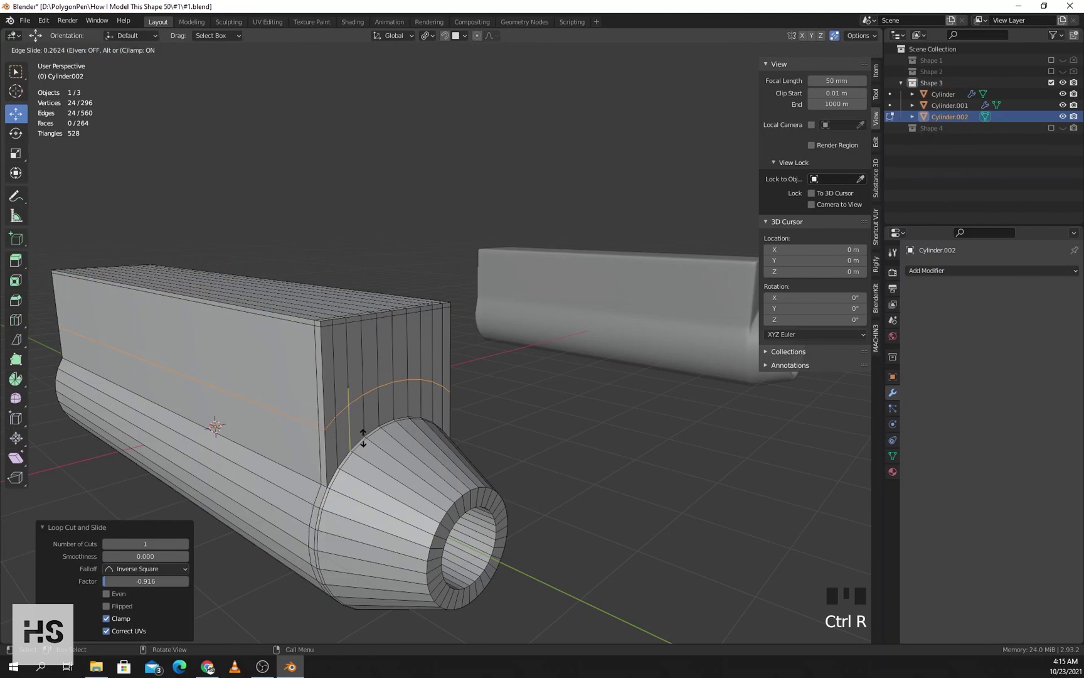
{"action": "left_click", "coordinate": [361, 477]}
- Add support loops around the taper near its rim, at factor -0.932, and inside the tube near the opening, at about 0.89
{"action": "key", "text": "ctrl+r"}
{"action": "left_click", "coordinate": [453, 499]}
{"action": "left_click", "coordinate": [491, 530]}
{"action": "key", "text": "ctrl+r"}
{"action": "left_click", "coordinate": [491, 538]}
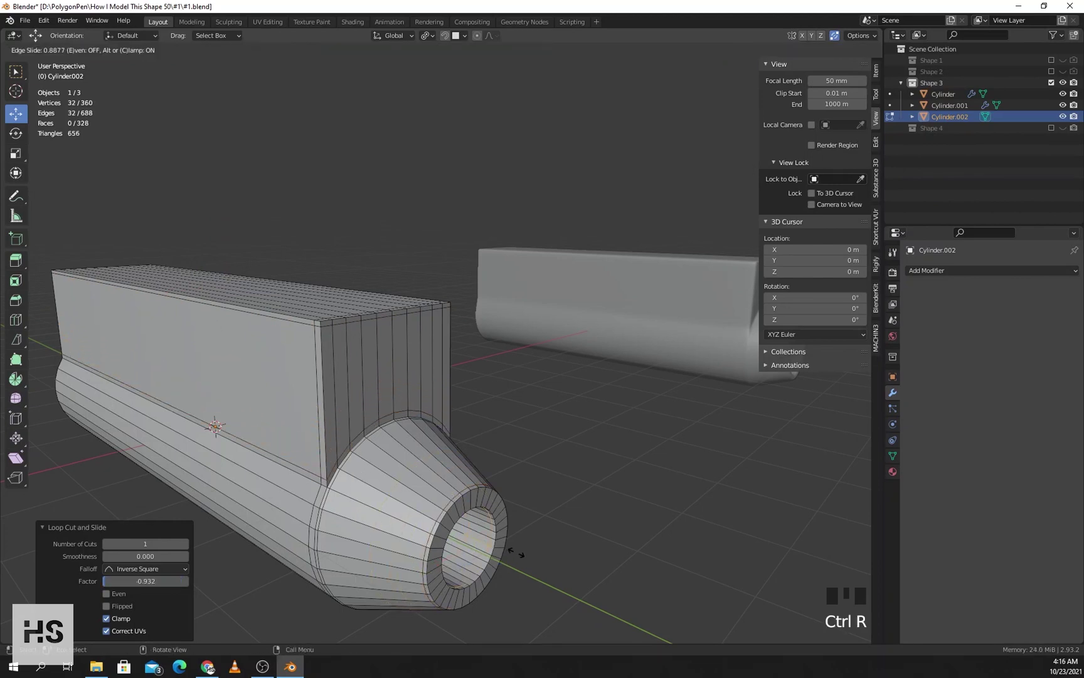
{"action": "left_click", "coordinate": [514, 553]}
- Add a Subdivision Surface modifier with viewport level 3 to the rebuilt shape and shade it smooth
{"action": "key", "text": "Tab"}
{"action": "left_click", "coordinate": [941, 271]}
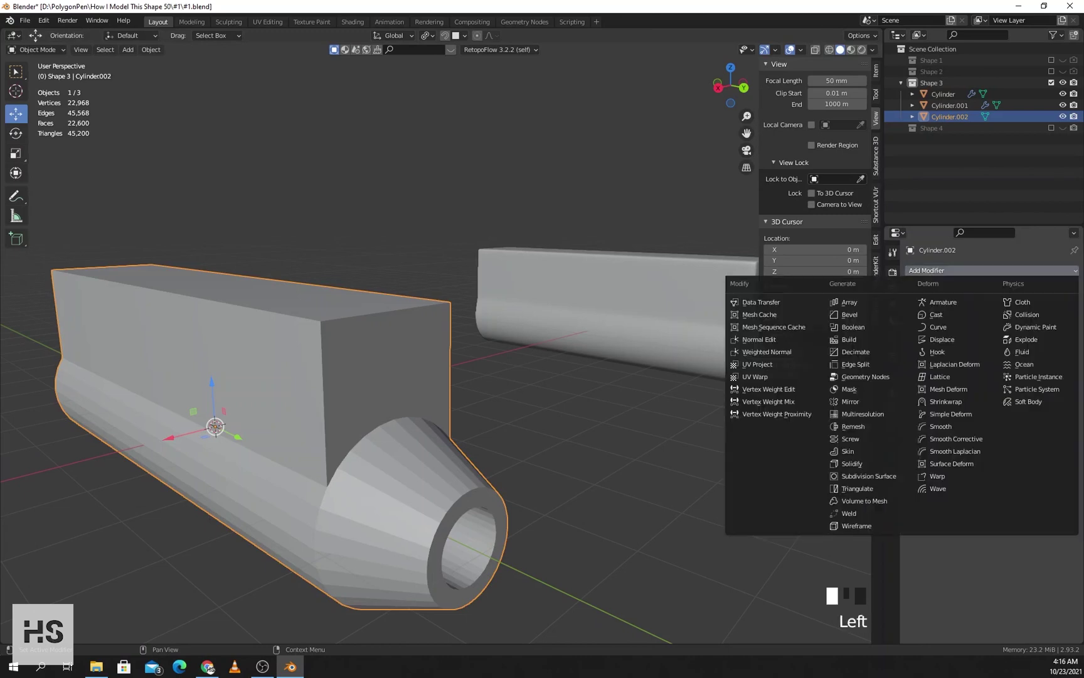
{"action": "left_click", "coordinate": [870, 475]}
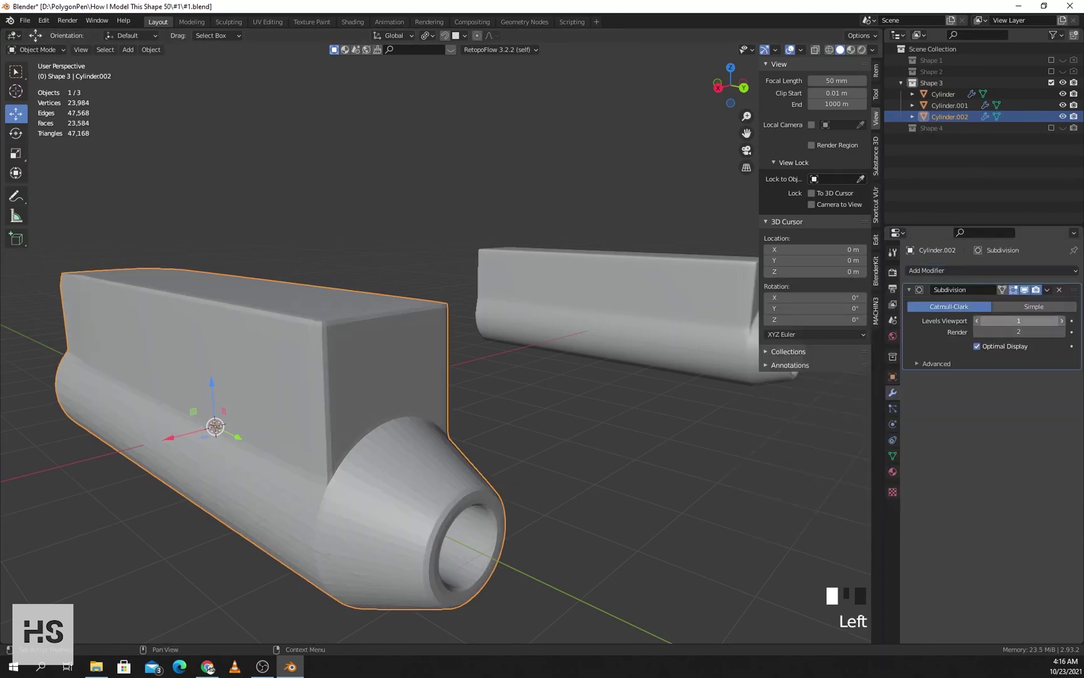
{"action": "left_click", "coordinate": [1062, 321]}
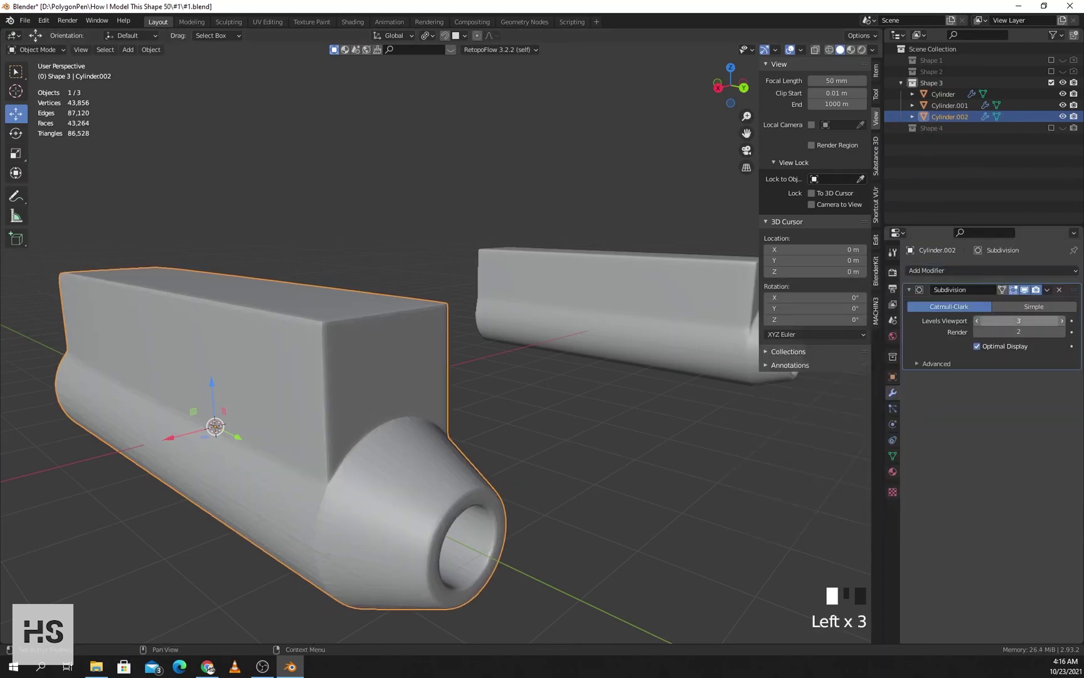
{"action": "key", "text": "Tab"}
{"action": "right_click", "coordinate": [251, 397]}
{"action": "left_click", "coordinate": [251, 398]}
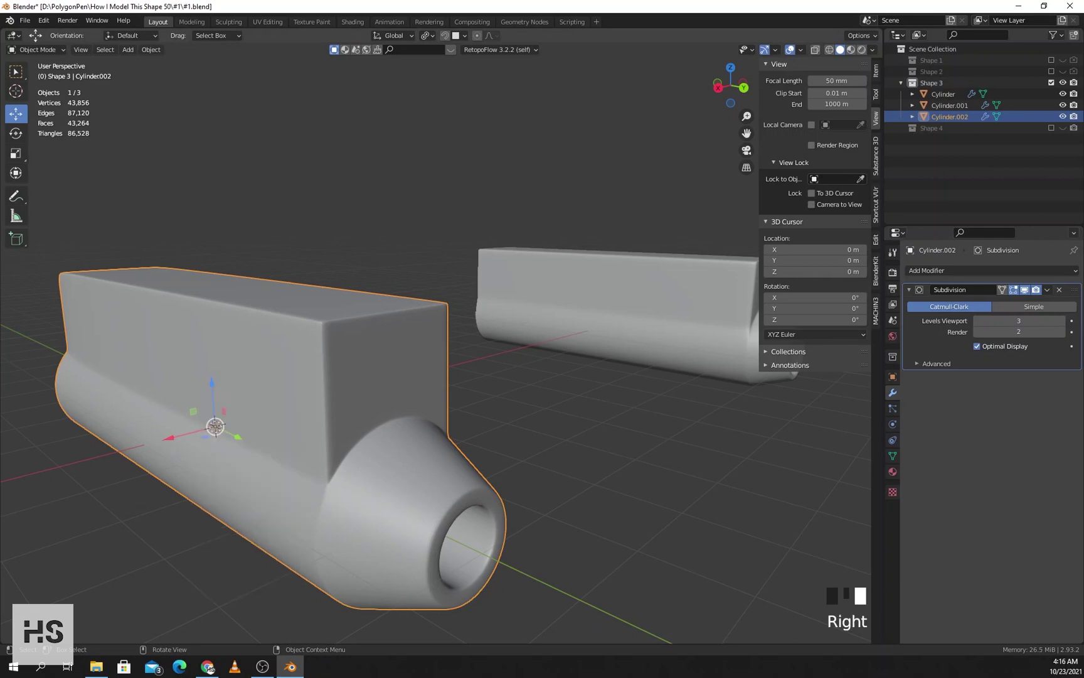
{"action": "scroll", "coordinate": [251, 397], "scroll_direction": "down", "scroll_amount": 3}
{"action": "middle_click_drag", "start_coordinate": [251, 397], "coordinate": [271, 375], "text": "shift"}
{"action": "scroll", "coordinate": [427, 377], "scroll_direction": "up", "scroll_amount": 2}
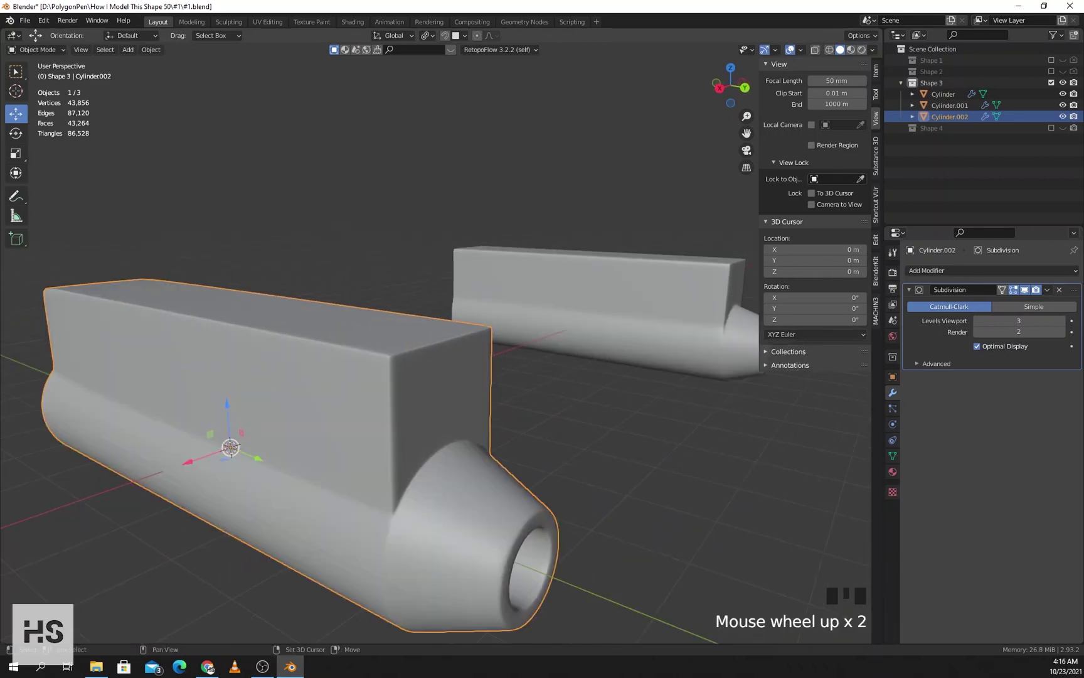
- Slide the lengthwise edge line just below the raised block's side toward the block junction by a factor of -0.565
{"action": "middle_click_drag", "start_coordinate": [426, 376], "coordinate": [458, 412]}
{"action": "key", "text": "Tab"}
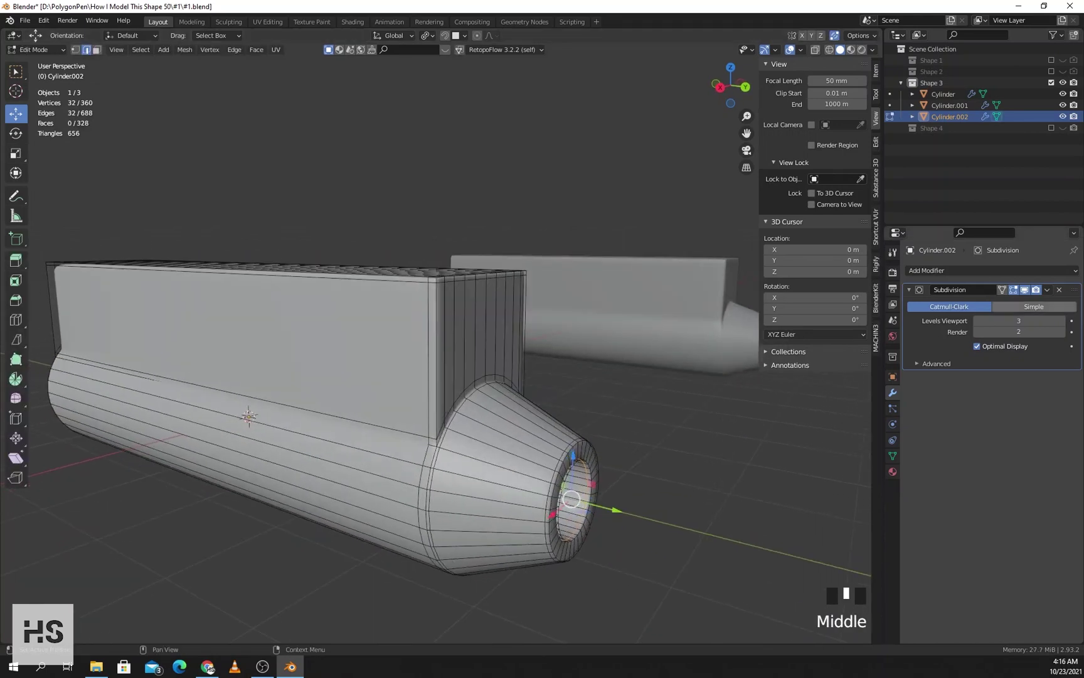
{"action": "left_click", "coordinate": [1014, 290]}
{"action": "mouse_move", "coordinate": [389, 433]}
{"action": "middle_mouse_down"}
{"action": "mouse_move", "coordinate": [375, 436]}
{"action": "mouse_move", "coordinate": [383, 428]}
{"action": "middle_mouse_up"}
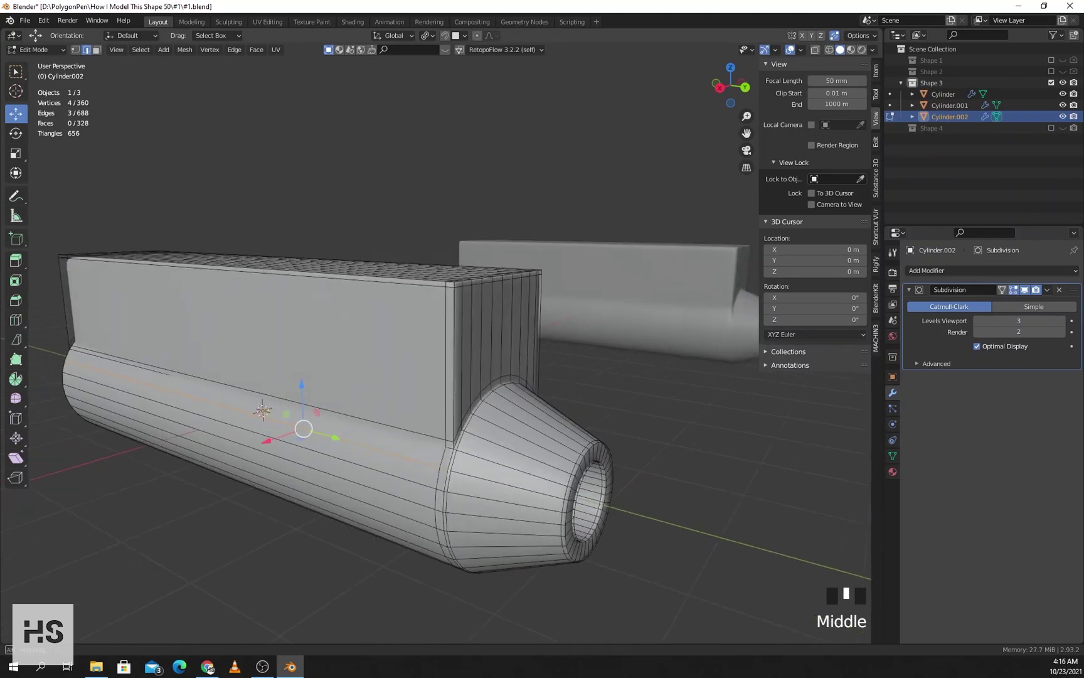
{"action": "scroll", "coordinate": [375, 436], "scroll_direction": "up", "scroll_amount": 1}
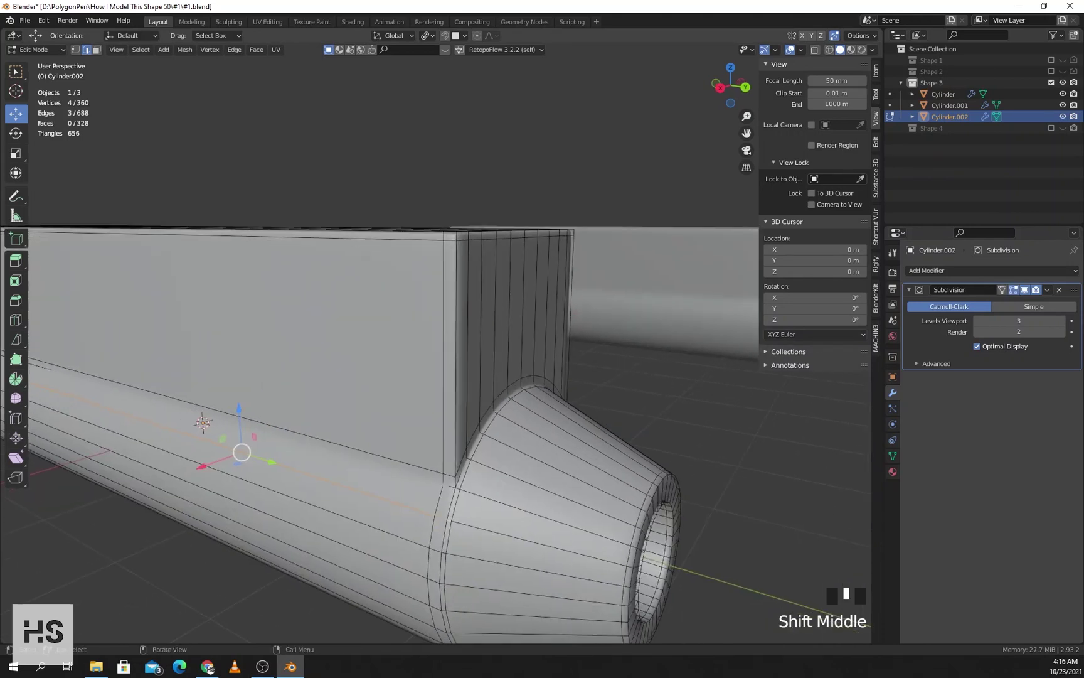
{"action": "key", "text": "g"}
{"action": "key", "text": "g"}
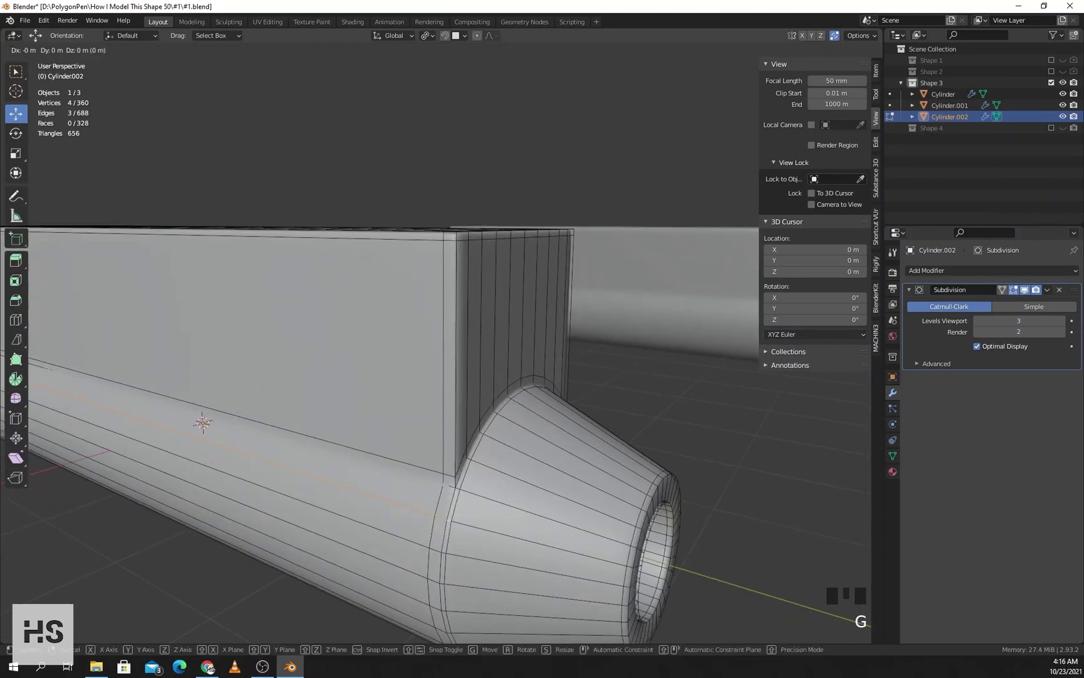
{"action": "left_click", "coordinate": [416, 497]}
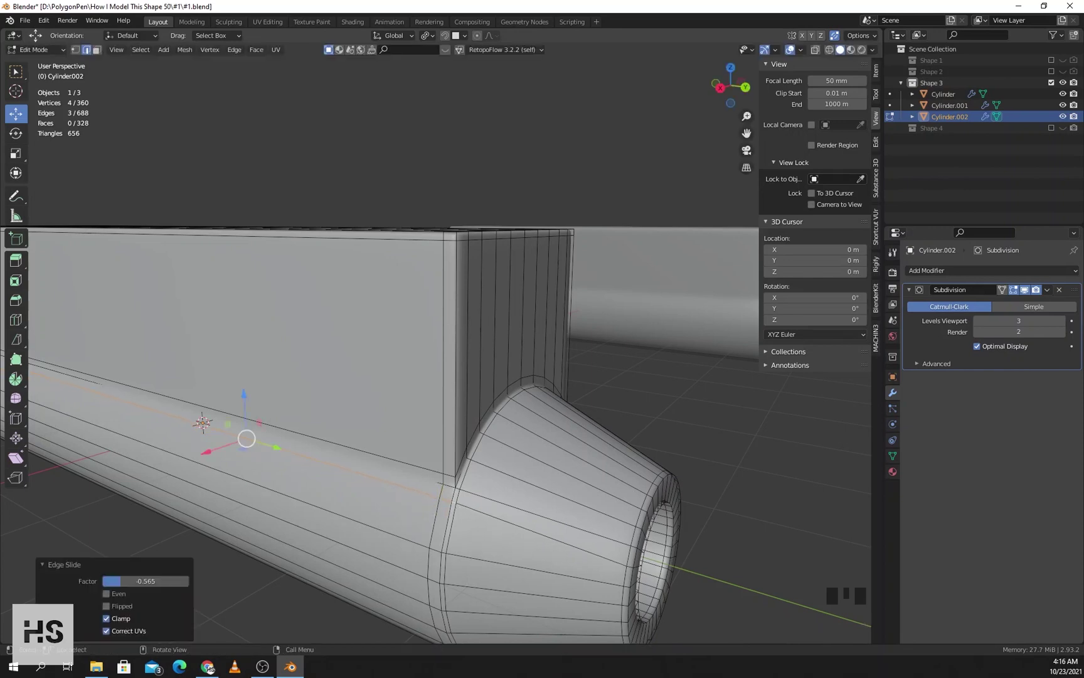
{"action": "key", "text": "Tab"}
{"action": "middle_click_drag", "start_coordinate": [245, 438], "coordinate": [374, 459]}
{"action": "scroll", "coordinate": [314, 440], "scroll_direction": "down", "scroll_amount": 2}
{"action": "scroll", "coordinate": [390, 439], "scroll_direction": "up", "scroll_amount": 1}
{"action": "scroll", "coordinate": [386, 457], "scroll_direction": "down", "scroll_amount": 2}
{"action": "middle_click_drag", "start_coordinate": [374, 458], "coordinate": [353, 451]}
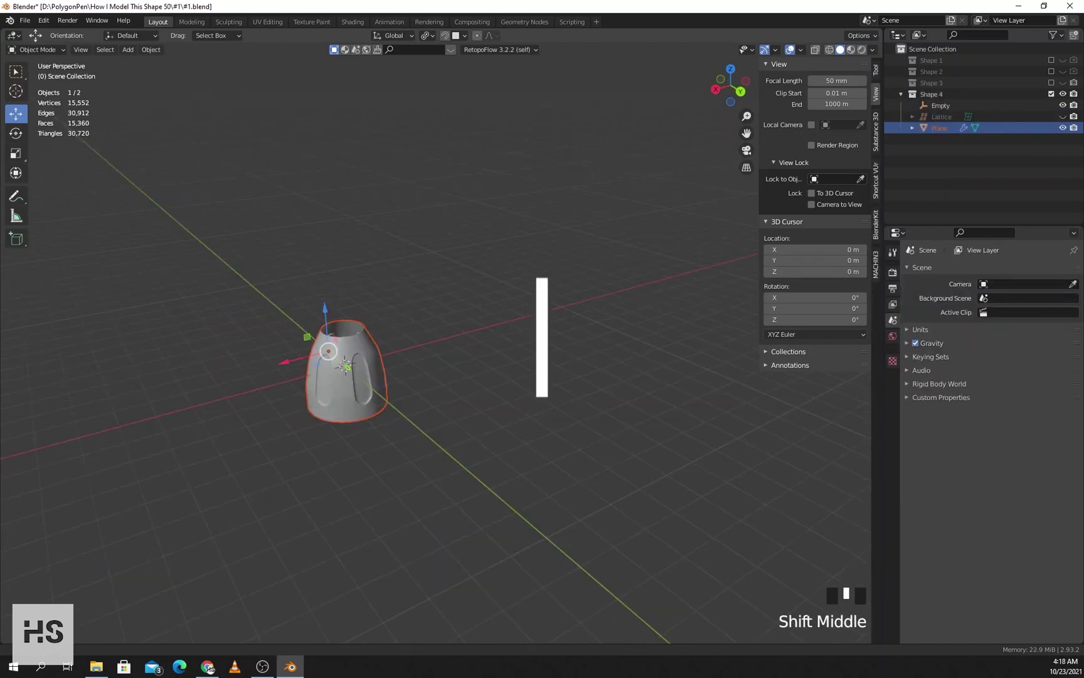
- Unhide the lattice, move all the Shape 4 reference objects about 12.44 m along X, and hide the lattice again
{"action": "middle_click_drag", "start_coordinate": [351, 364], "coordinate": [596, 351]}
{"action": "scroll", "coordinate": [389, 361], "scroll_direction": "up", "scroll_amount": 2}
{"action": "scroll", "coordinate": [449, 370], "scroll_direction": "up", "scroll_amount": 2}
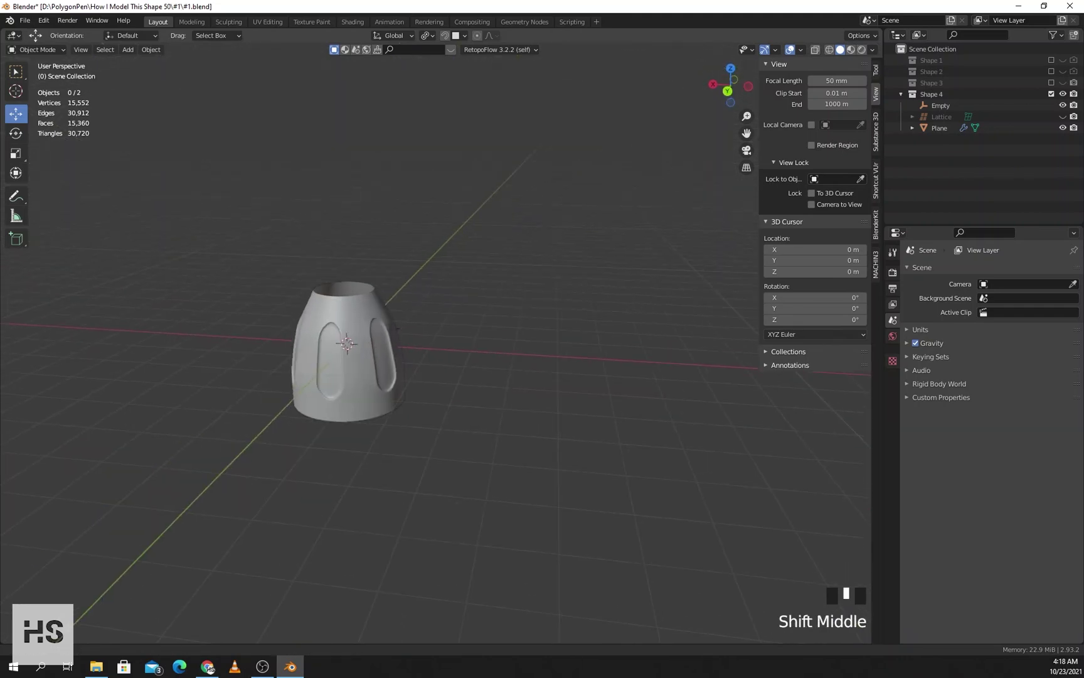
{"action": "middle_click_drag", "start_coordinate": [502, 352], "coordinate": [521, 376]}
{"action": "scroll", "coordinate": [520, 376], "scroll_direction": "down", "scroll_amount": 3}
{"action": "left_click", "coordinate": [1063, 116]}
{"action": "left_click_drag", "start_coordinate": [527, 295], "coordinate": [358, 452]}
{"action": "left_click_drag", "start_coordinate": [399, 356], "coordinate": [114, 357]}
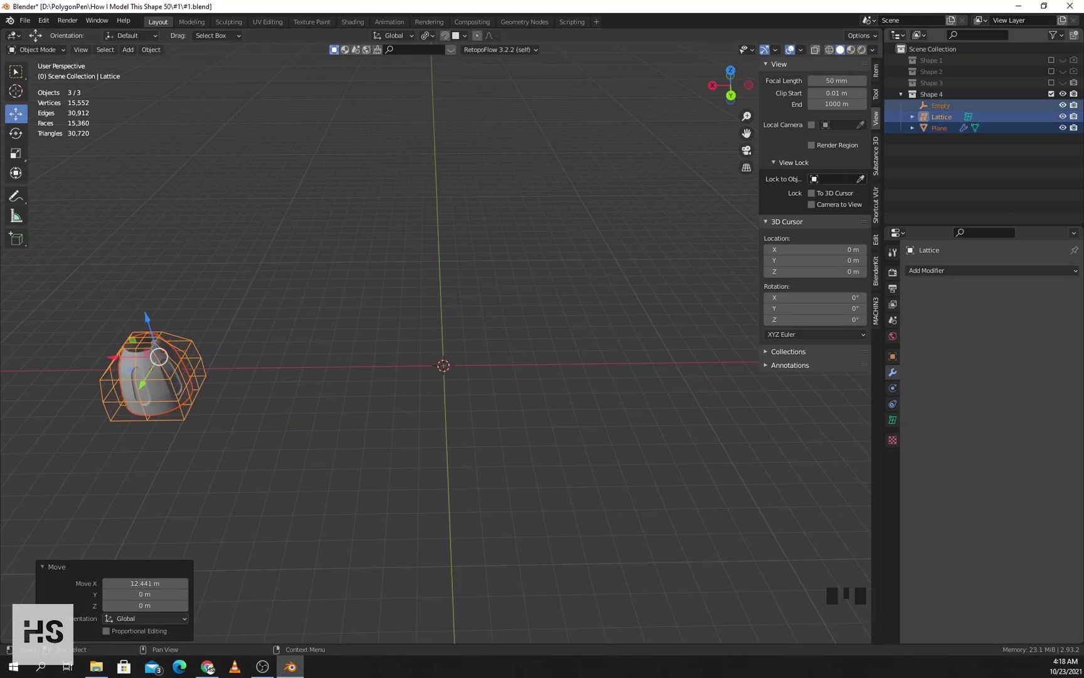
{"action": "left_click", "coordinate": [1063, 117]}
{"action": "middle_click_drag", "start_coordinate": [502, 301], "coordinate": [446, 280]}
- Add a 2 m plane at the world origin and scale it by about 2.016 along Y
{"action": "key", "text": "shift+a"}
{"action": "mouse_move", "coordinate": [439, 277]}
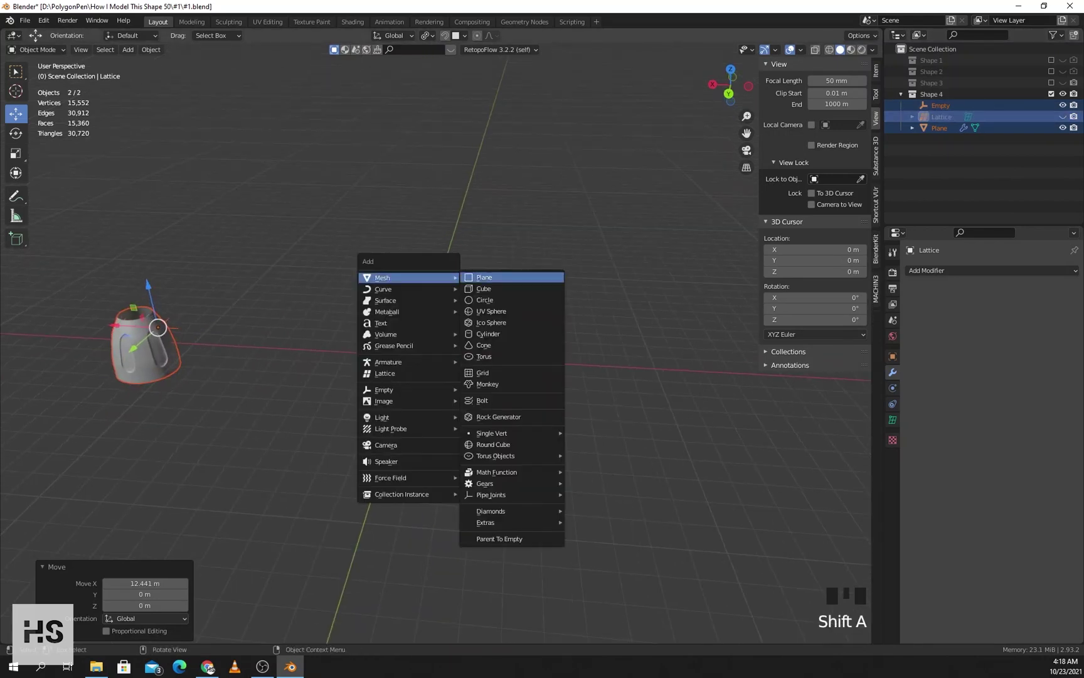
{"action": "left_click", "coordinate": [484, 277]}
{"action": "middle_click_drag", "start_coordinate": [439, 376], "coordinate": [439, 326]}
{"action": "scroll", "coordinate": [424, 321], "scroll_direction": "up", "scroll_amount": 2}
{"action": "middle_click_drag", "start_coordinate": [514, 349], "coordinate": [523, 364], "text": "shift"}
{"action": "key", "text": "s"}
{"action": "key", "text": "y"}
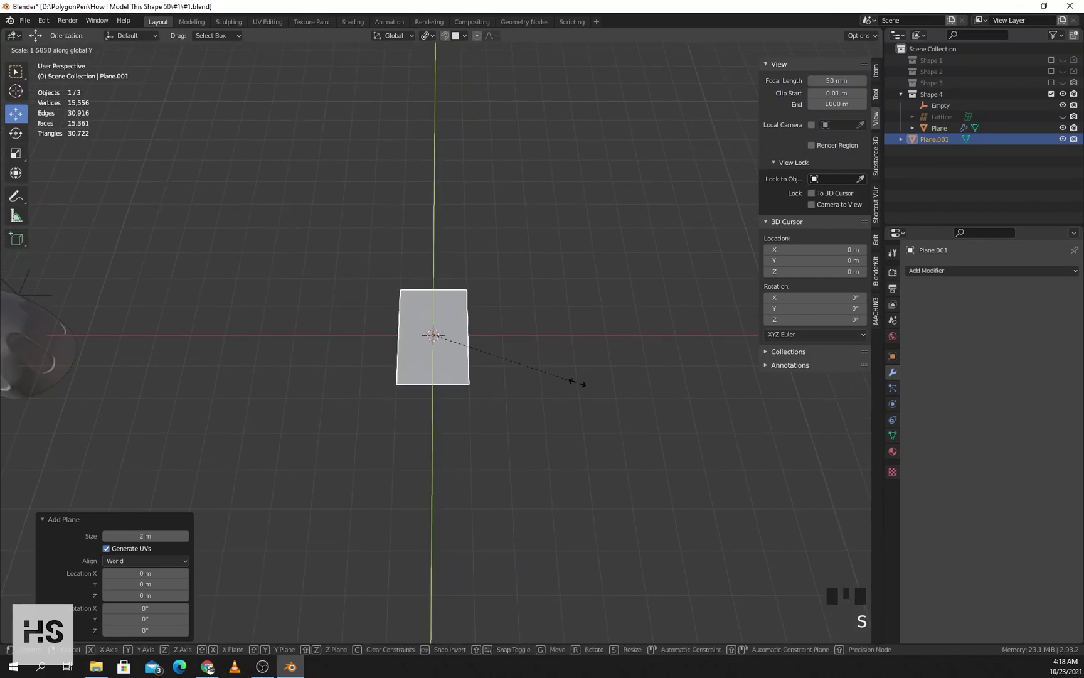
{"action": "left_click", "coordinate": [612, 391]}
{"action": "middle_click_drag", "start_coordinate": [612, 390], "coordinate": [597, 345]}
{"action": "middle_click_drag", "start_coordinate": [533, 374], "coordinate": [480, 390]}
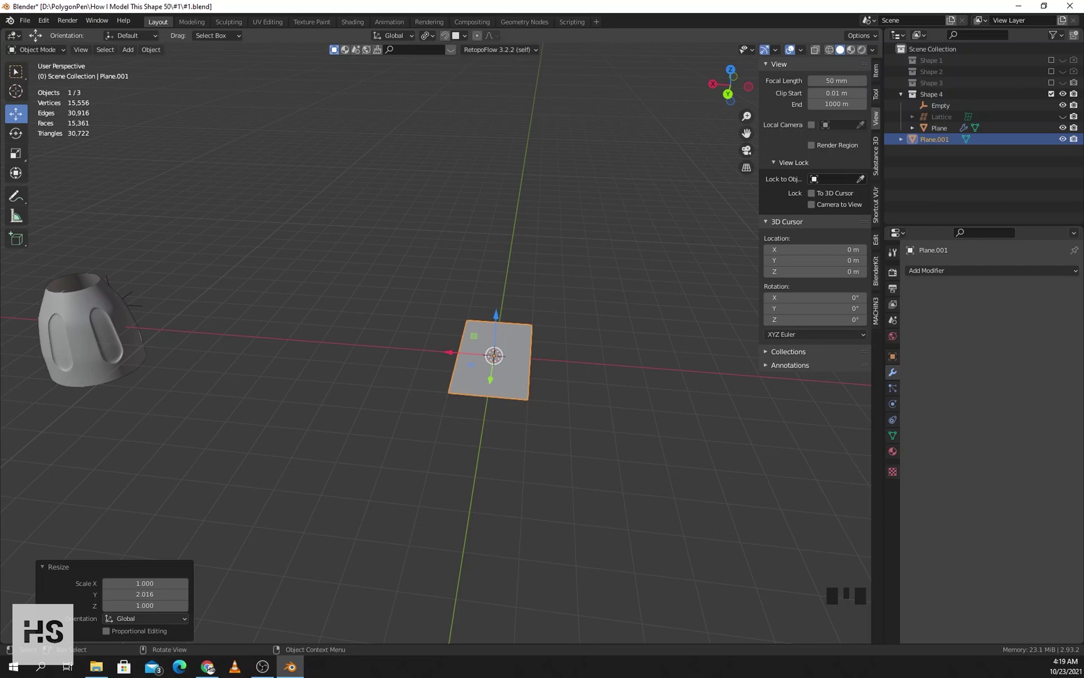
- Add one centred lengthwise and one centred crosswise loop cut to the new plane
{"action": "middle_click_drag", "start_coordinate": [481, 298], "coordinate": [486, 358]}
{"action": "scroll", "coordinate": [494, 323], "scroll_direction": "up", "scroll_amount": 3}
{"action": "key", "text": "Tab"}
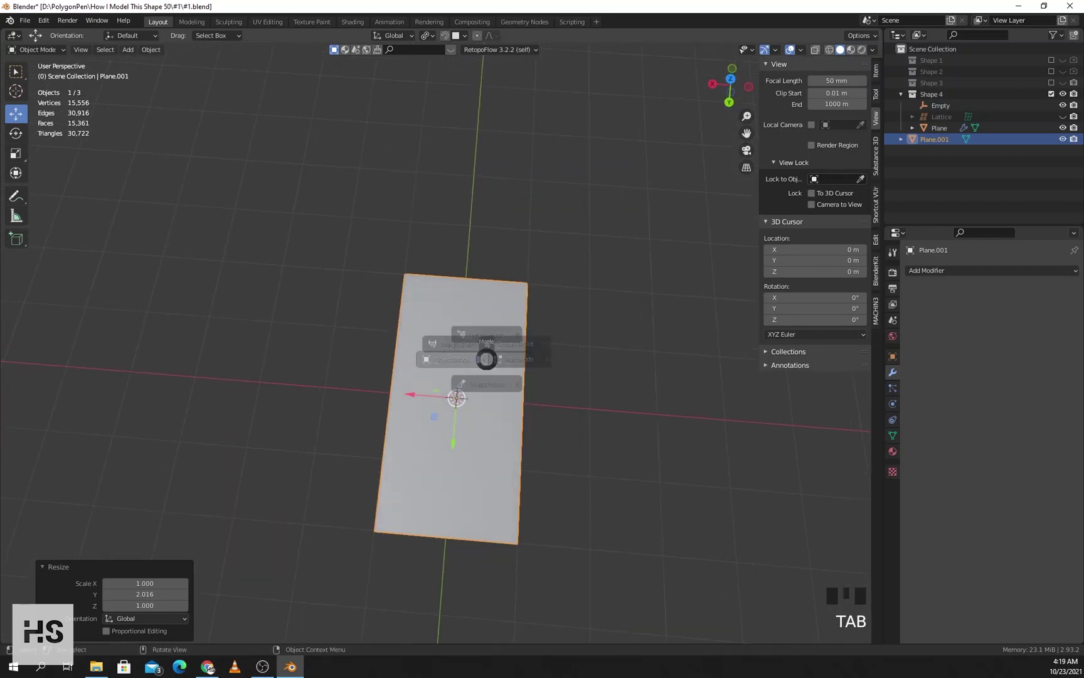
{"action": "middle_click_drag", "start_coordinate": [376, 352], "coordinate": [370, 355]}
{"action": "key", "text": "ctrl+r"}
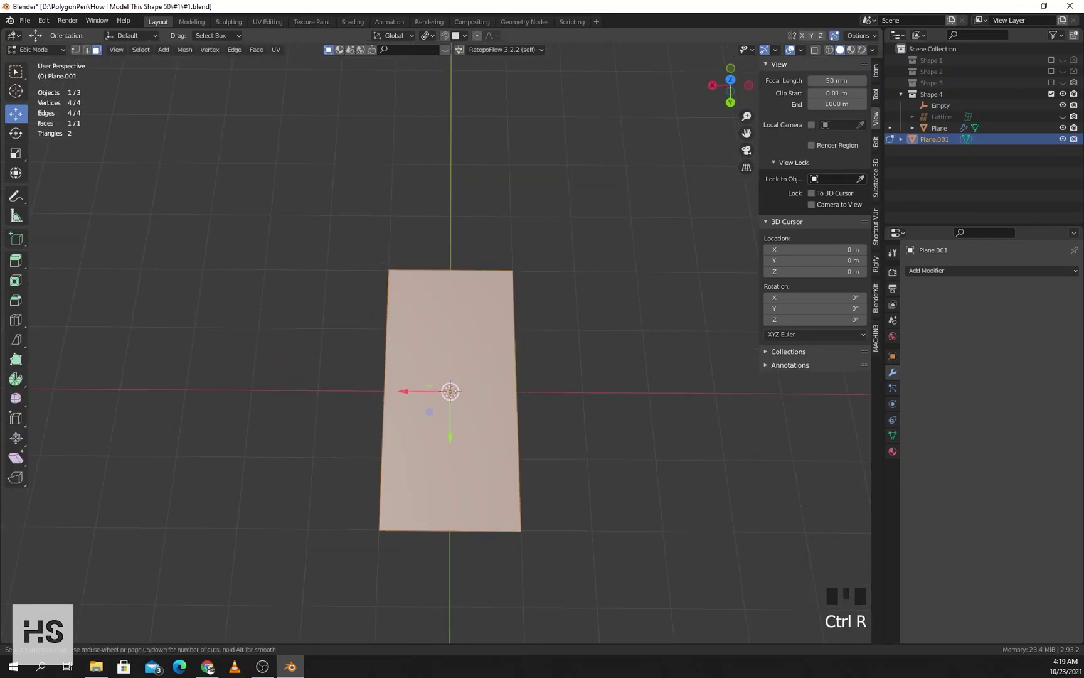
{"action": "left_click", "coordinate": [449, 281]}
{"action": "right_click", "coordinate": [449, 281]}
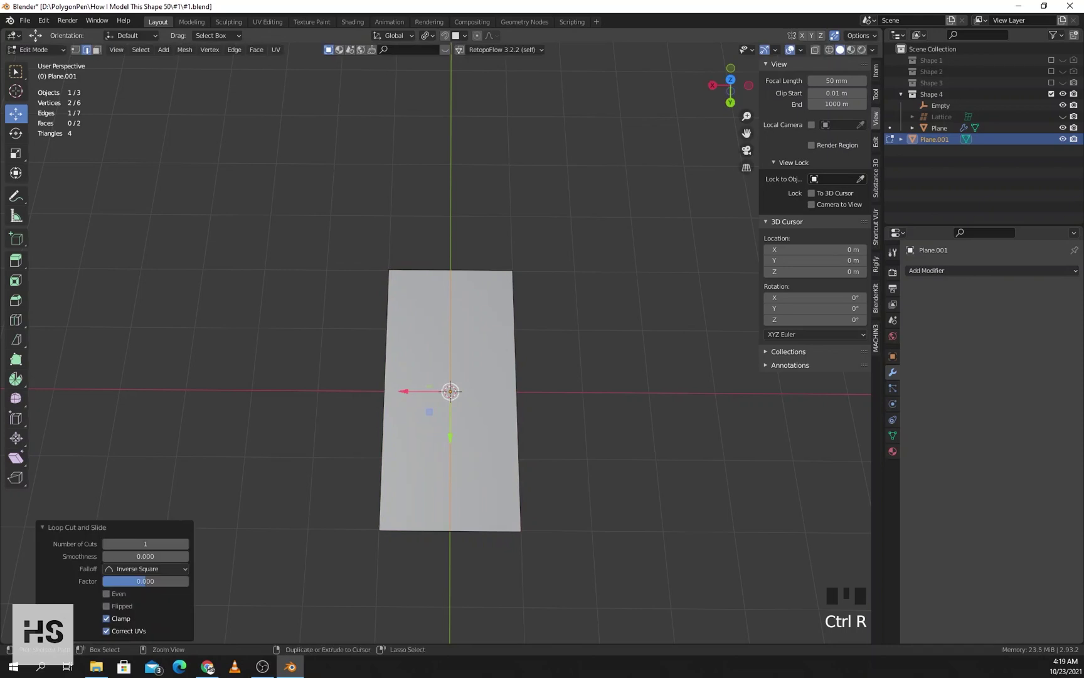
{"action": "key", "text": "ctrl+r"}
{"action": "left_click", "coordinate": [450, 342]}
{"action": "right_click", "coordinate": [450, 342]}
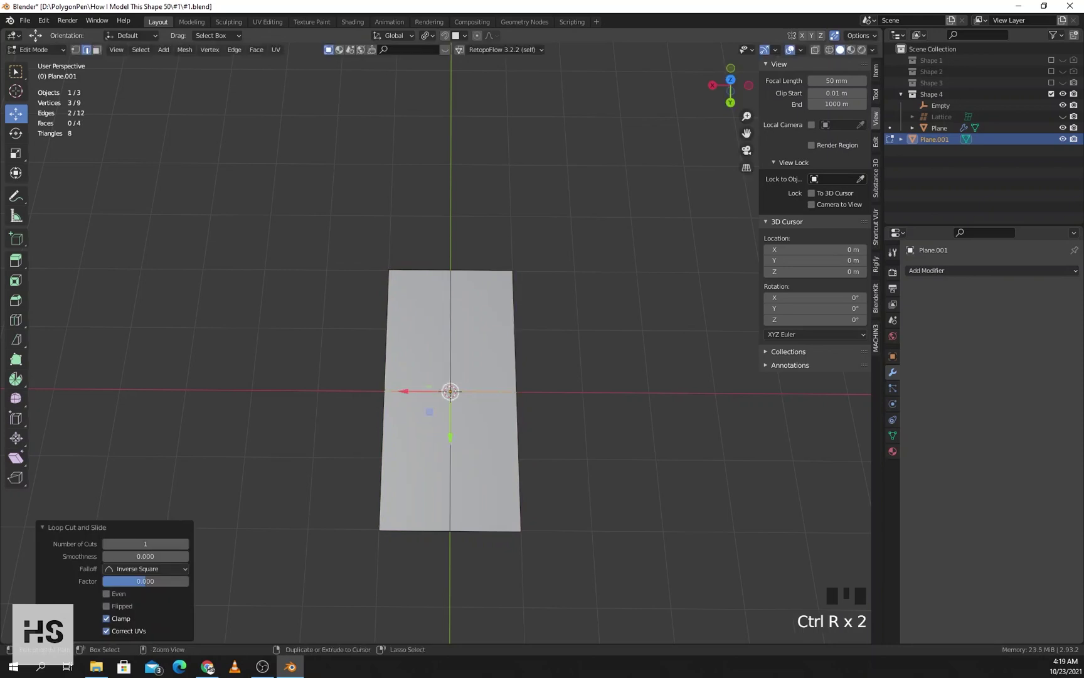
- Bevel the plane's crosswise centre edges by about 0.66 m with 2 segments
{"action": "key", "text": "ctrl+b"}
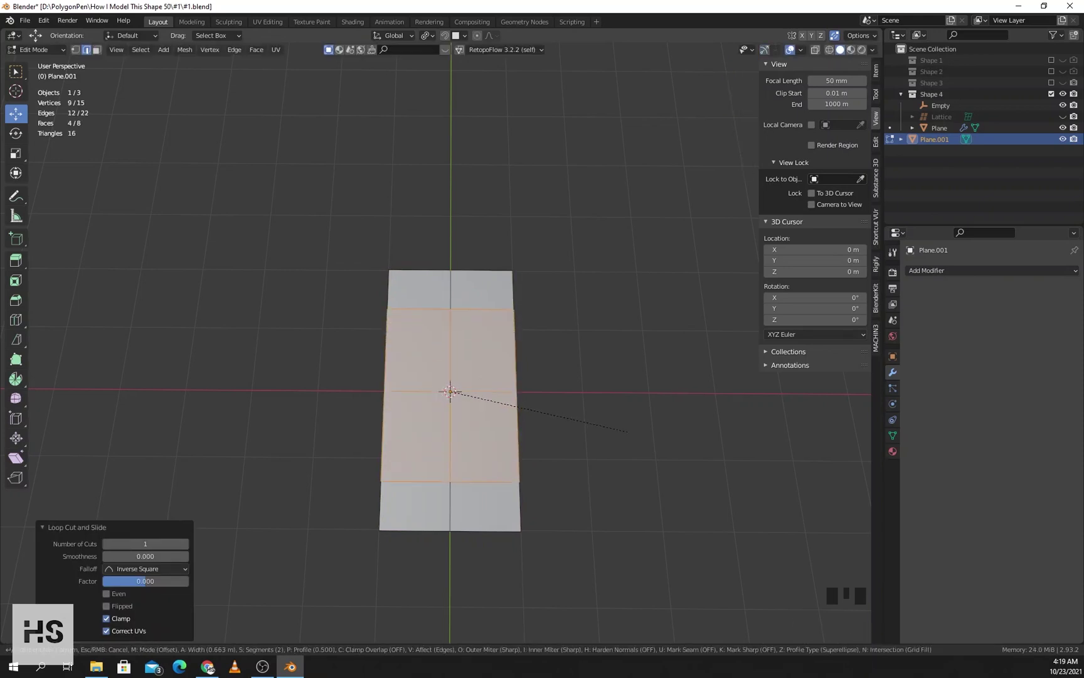
{"action": "left_click", "coordinate": [627, 431]}
{"action": "middle_click_drag", "start_coordinate": [627, 431], "coordinate": [572, 419]}
{"action": "middle_click_drag", "start_coordinate": [572, 419], "coordinate": [602, 429], "text": "shift"}
- Spread the middle vertices of the two outer crosswise lines apart along Y by a factor of about 1.25
{"action": "key", "text": "1"}
{"action": "left_click", "coordinate": [424, 306]}
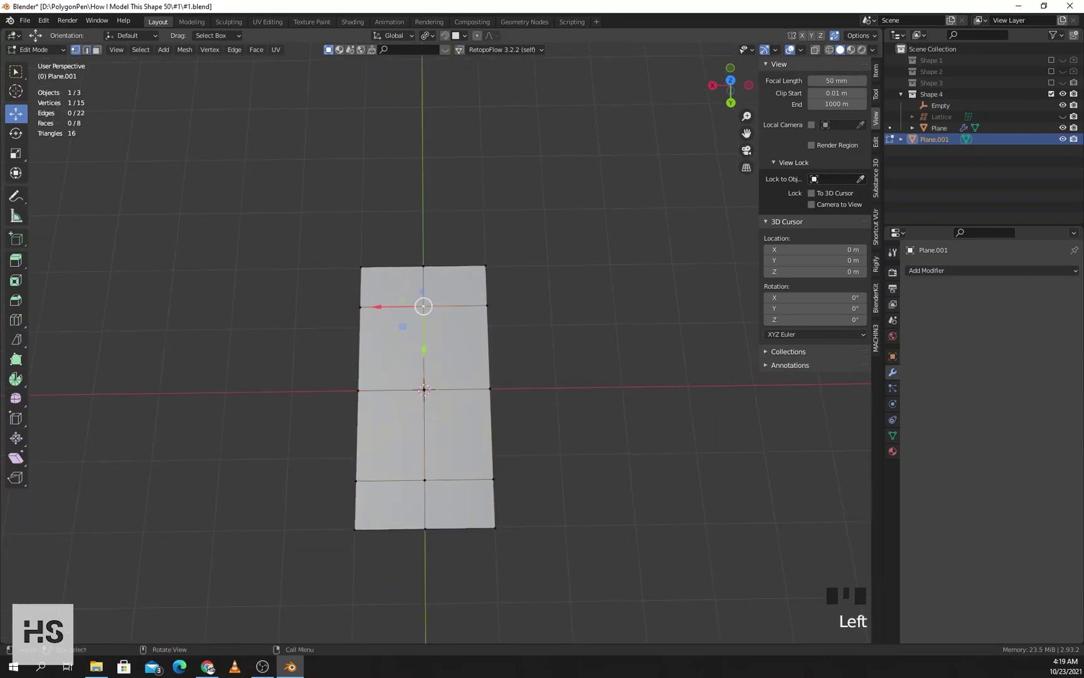
{"action": "left_click", "coordinate": [424, 389], "text": "ctrl"}
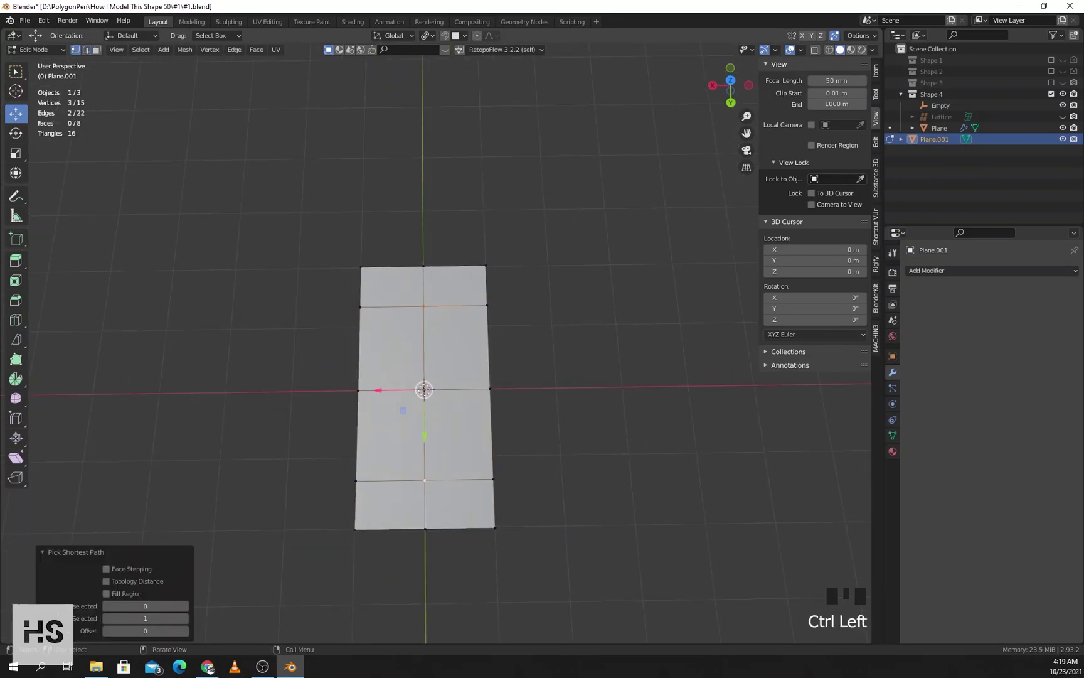
{"action": "key", "text": "s"}
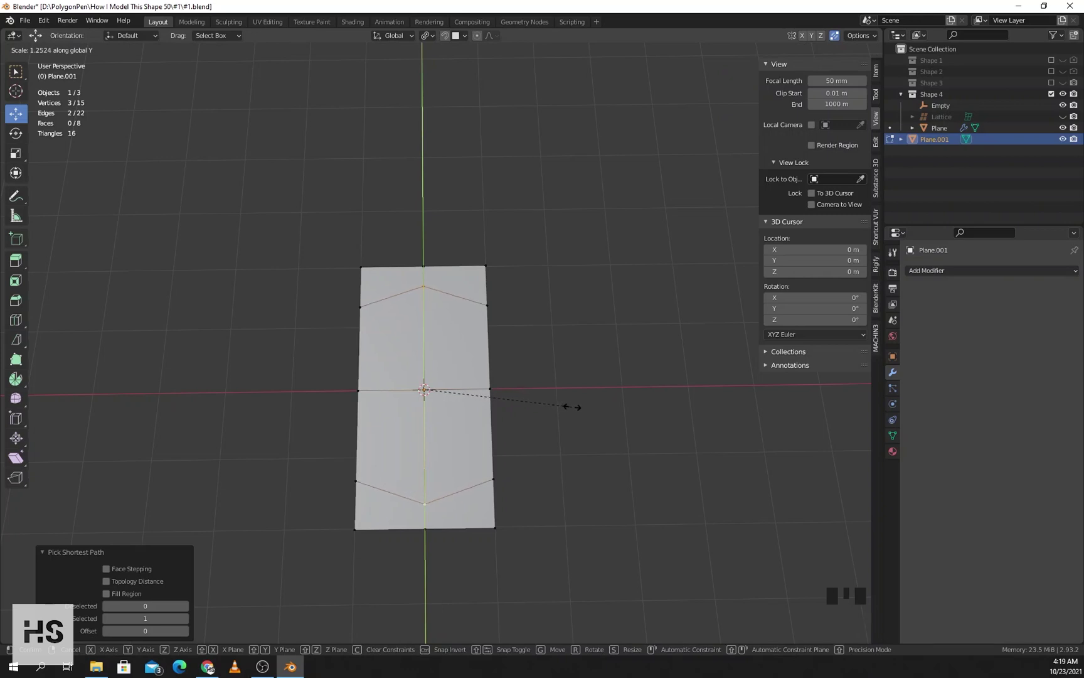
{"action": "left_click", "coordinate": [571, 406]}
- Inset the plane's four central faces by about 0.257 m
{"action": "key", "text": "3"}
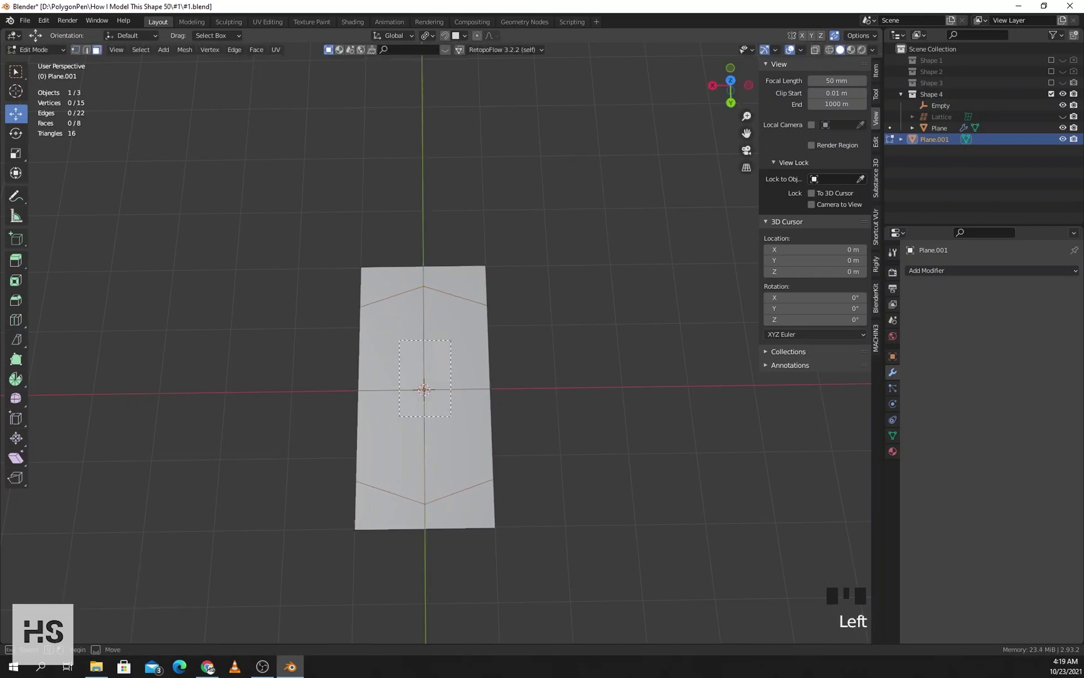
{"action": "left_click_drag", "start_coordinate": [450, 416], "coordinate": [450, 416]}
{"action": "middle_click_drag", "start_coordinate": [450, 416], "coordinate": [467, 402]}
{"action": "scroll", "coordinate": [467, 402], "scroll_direction": "up", "scroll_amount": 2}
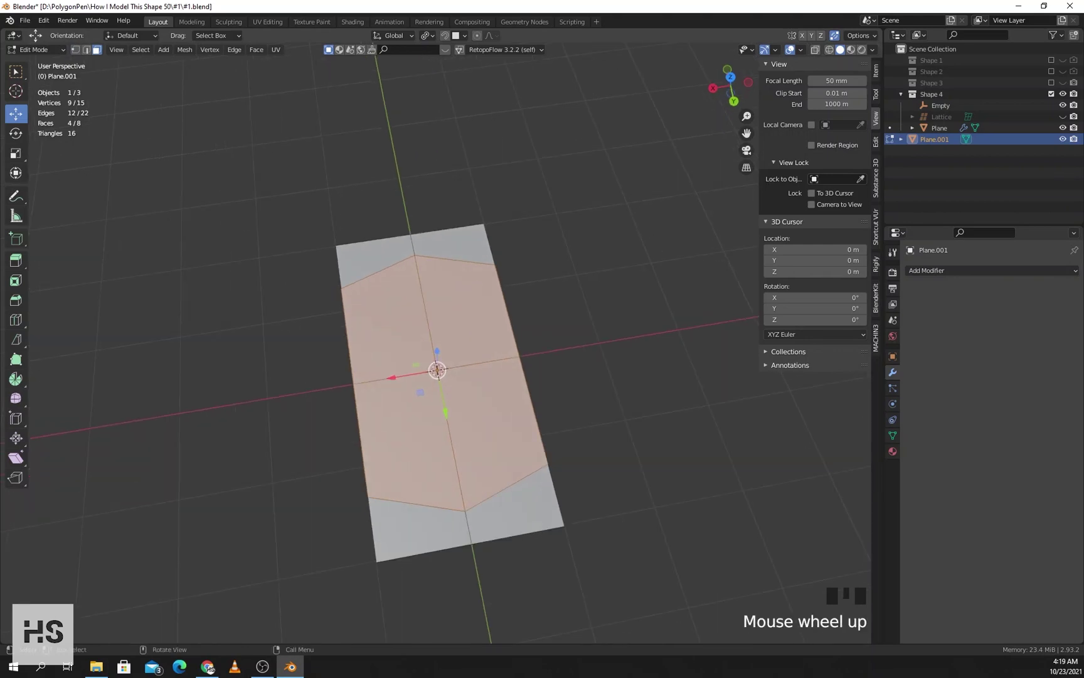
{"action": "key", "text": "i"}
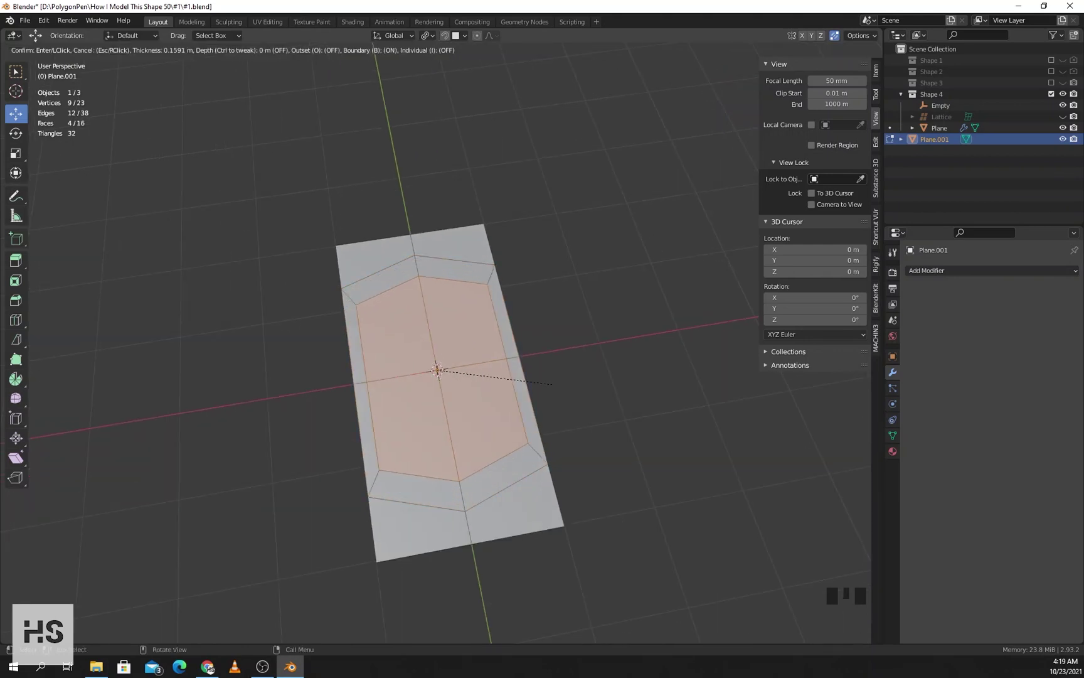
{"action": "key", "text": "Escape"}
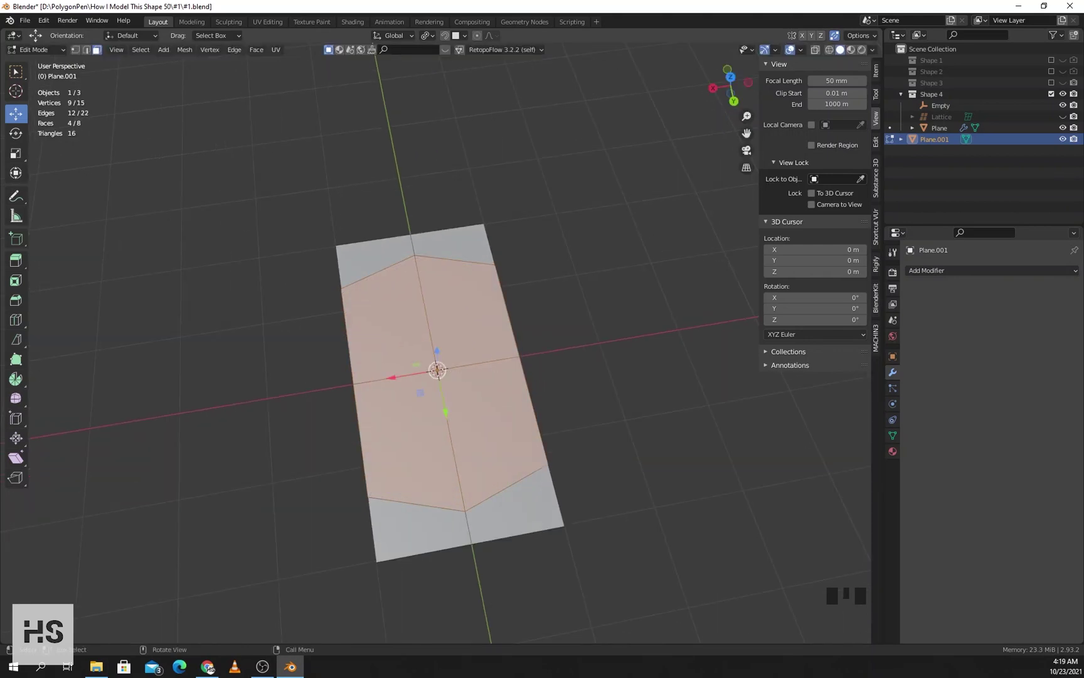
{"action": "key", "text": "i"}
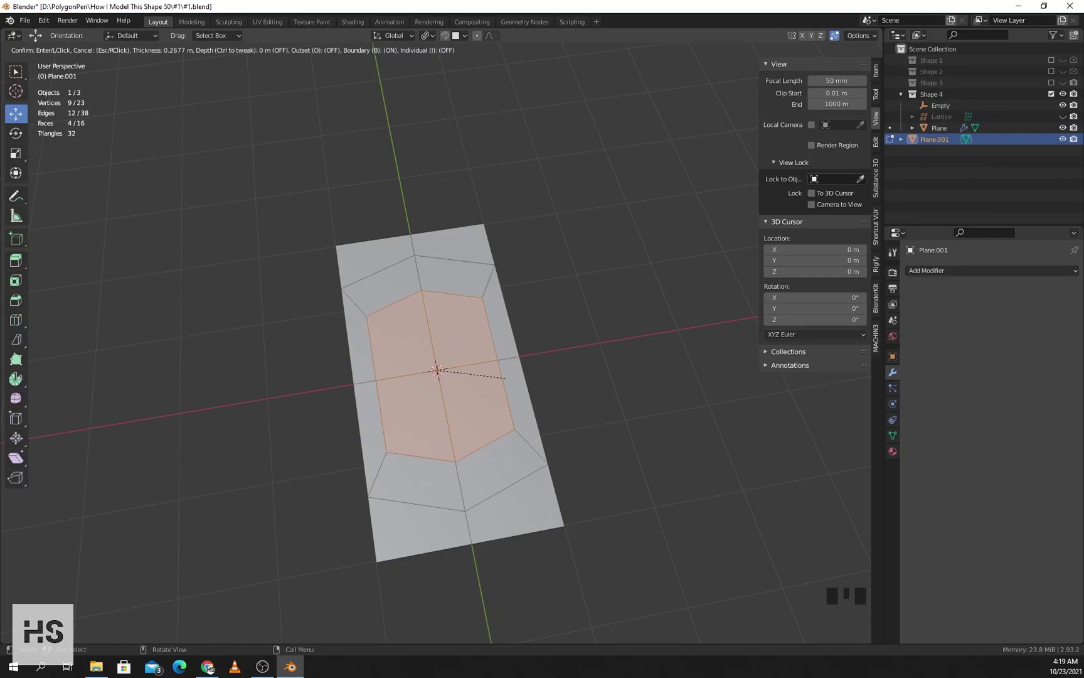
{"action": "left_click", "coordinate": [491, 377]}
- Narrow the inset faces along X to a scale of about 0.751
{"action": "middle_click_drag", "start_coordinate": [491, 377], "coordinate": [484, 402]}
{"action": "key", "text": "s"}
{"action": "key", "text": "x"}
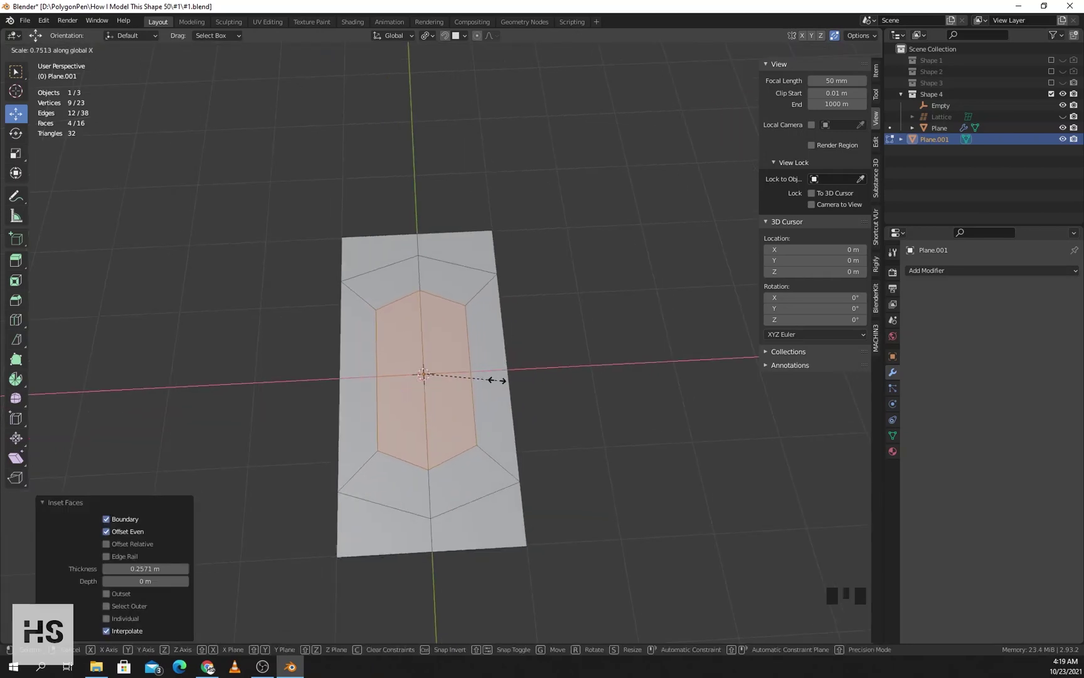
{"action": "left_click", "coordinate": [497, 379]}
{"action": "middle_click_drag", "start_coordinate": [497, 380], "coordinate": [483, 393]}
- Inset the central faces again by about 0.071 m and scale them by 1.086 along Y
{"action": "key", "text": "i"}
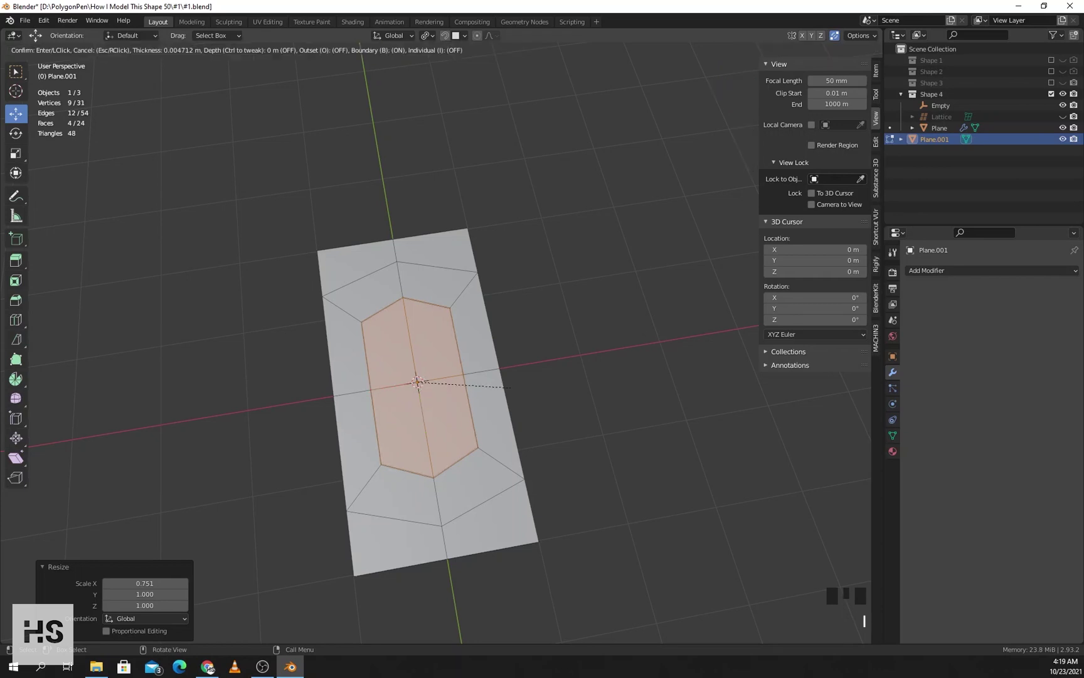
{"action": "left_click", "coordinate": [503, 386]}
{"action": "key", "text": "s"}
{"action": "key", "text": "y"}
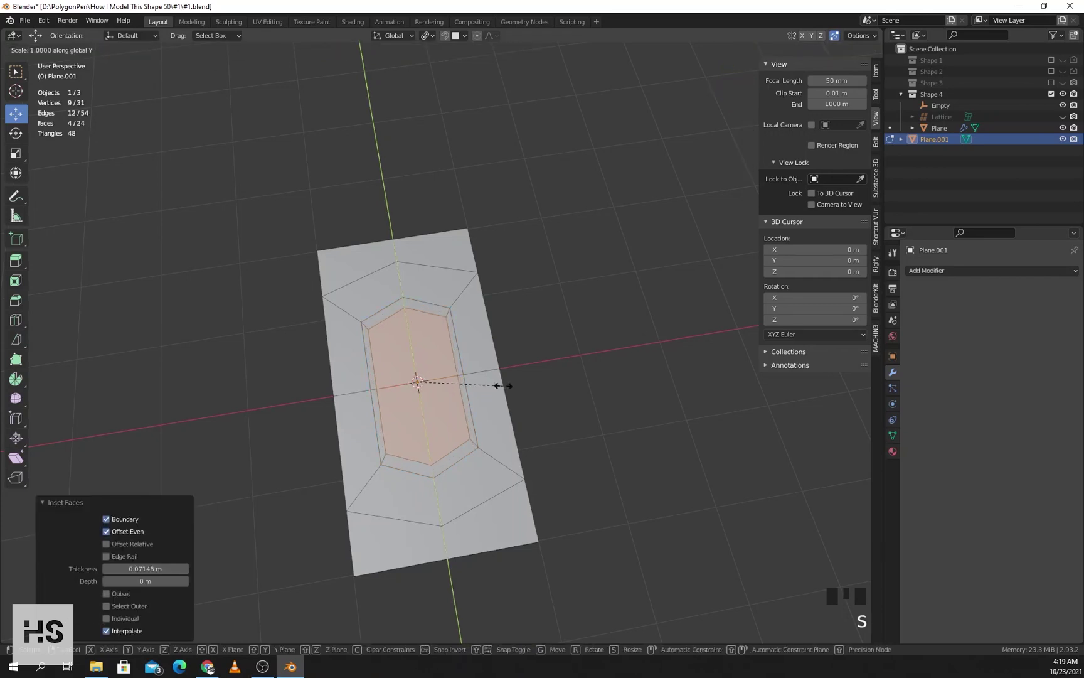
{"action": "left_click", "coordinate": [511, 387]}
- Extrude the innermost faces about 0.1 m downward to form a recess
{"action": "middle_click_drag", "start_coordinate": [511, 387], "coordinate": [545, 323]}
{"action": "key", "text": "e"}
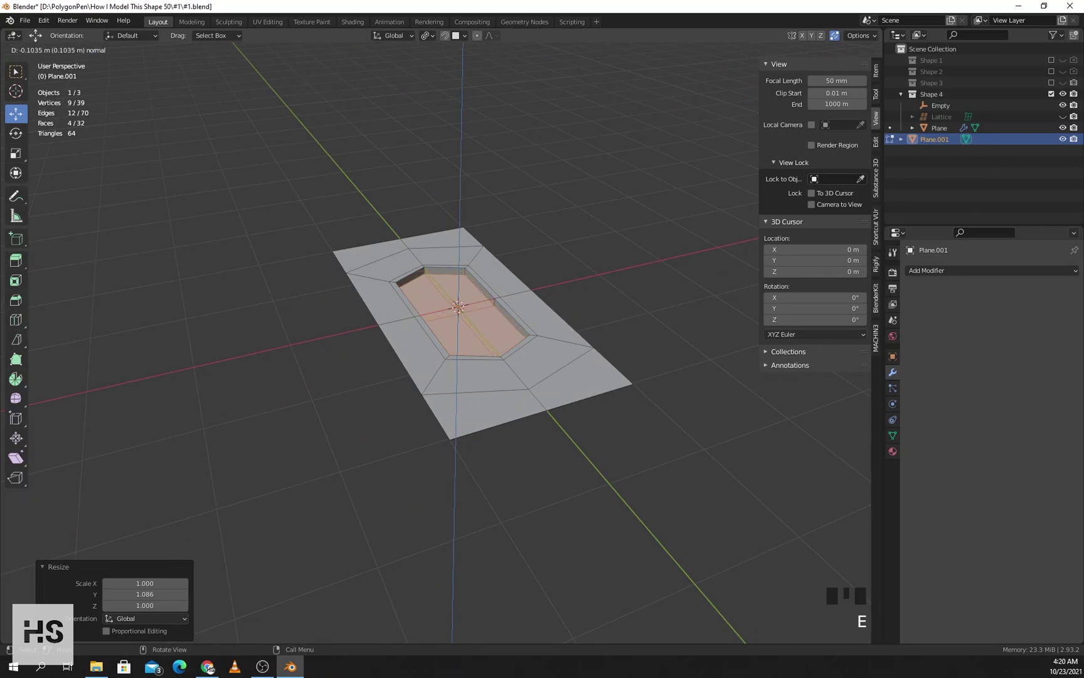
{"action": "left_click", "coordinate": [544, 331]}
- Knife-cut two straight edges from the recess's upper-right outer corner to the plane's top and right borders
{"action": "middle_click_drag", "start_coordinate": [543, 331], "coordinate": [509, 388]}
{"action": "scroll", "coordinate": [515, 379], "scroll_direction": "up", "scroll_amount": 1}
{"action": "key", "text": "1"}
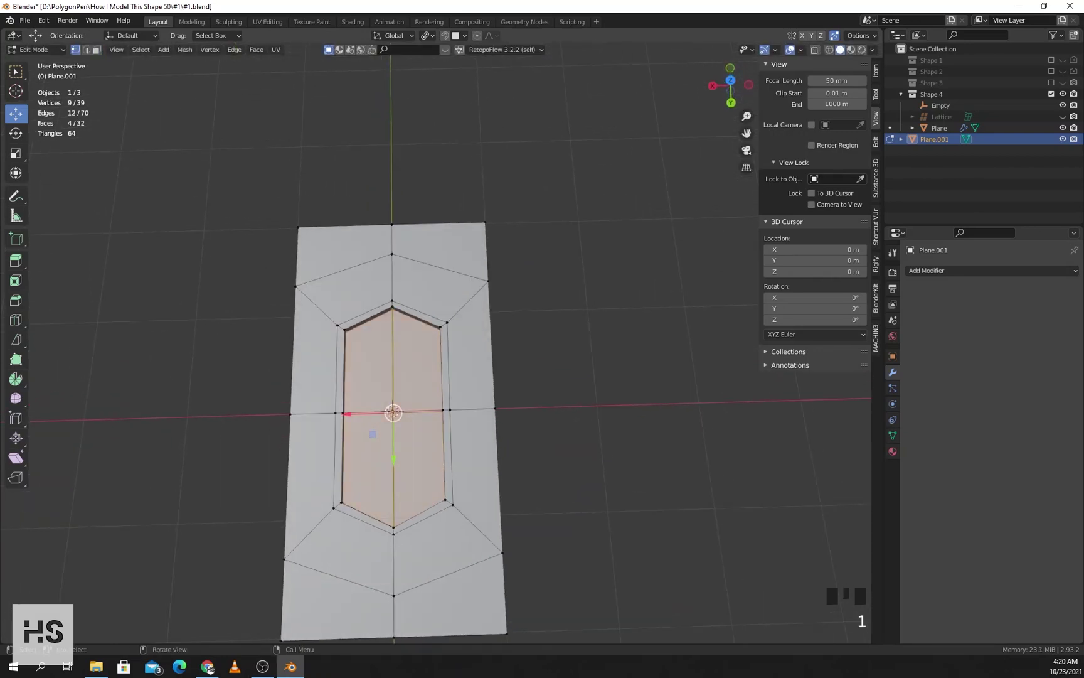
{"action": "key", "text": "k"}
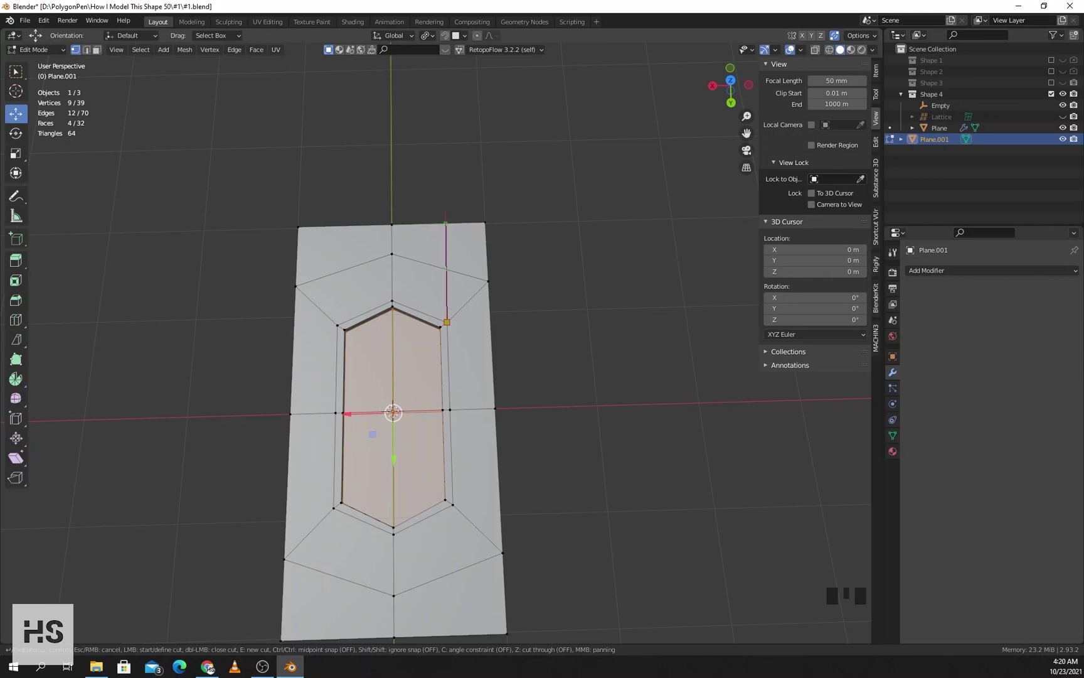
{"action": "left_click", "coordinate": [447, 322]}
{"action": "key", "text": "Return"}
{"action": "key", "text": "k"}
{"action": "left_click", "coordinate": [446, 322]}
{"action": "left_click", "coordinate": [490, 320]}
{"action": "key", "text": "Return"}
- Knife-cut two straight edges from the recess's upper-left outer corner to the plane's left and top borders
{"action": "key", "text": "k"}
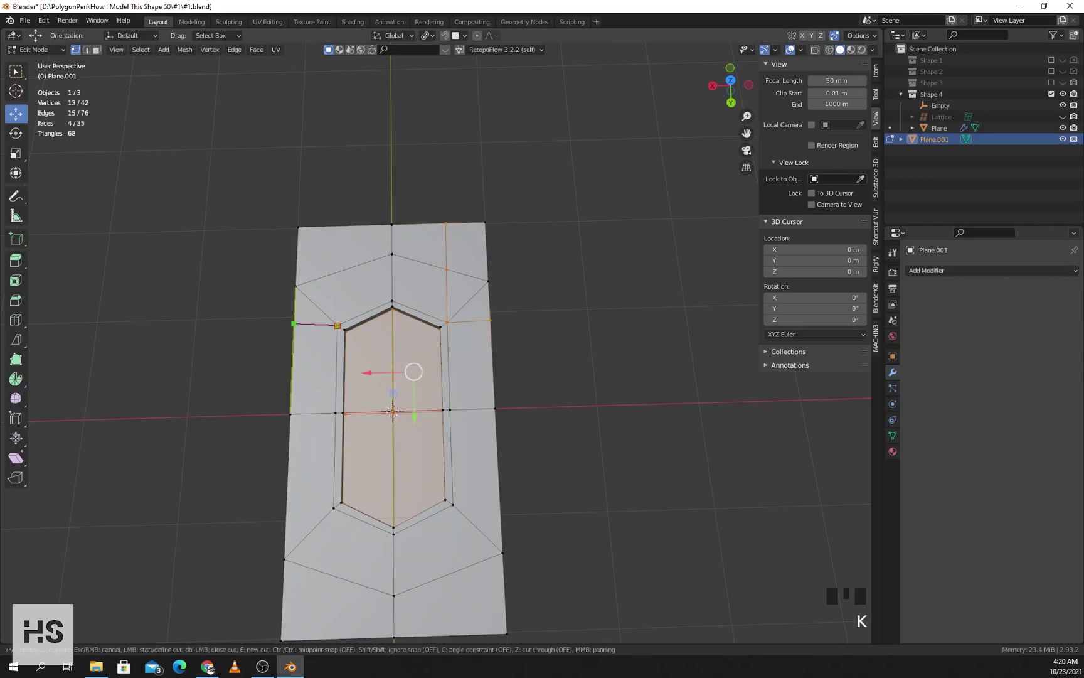
{"action": "left_click", "coordinate": [294, 324]}
{"action": "key", "text": "Return"}
{"action": "key", "text": "k"}
{"action": "left_click", "coordinate": [338, 326]}
{"action": "left_click", "coordinate": [338, 225]}
{"action": "key", "text": "Return"}
- Knife-cut straight edges from the recess's two lower outer corners down to the plane's bottom border
{"action": "scroll", "coordinate": [512, 107], "scroll_direction": "down", "scroll_amount": 1}
{"action": "key", "text": "k"}
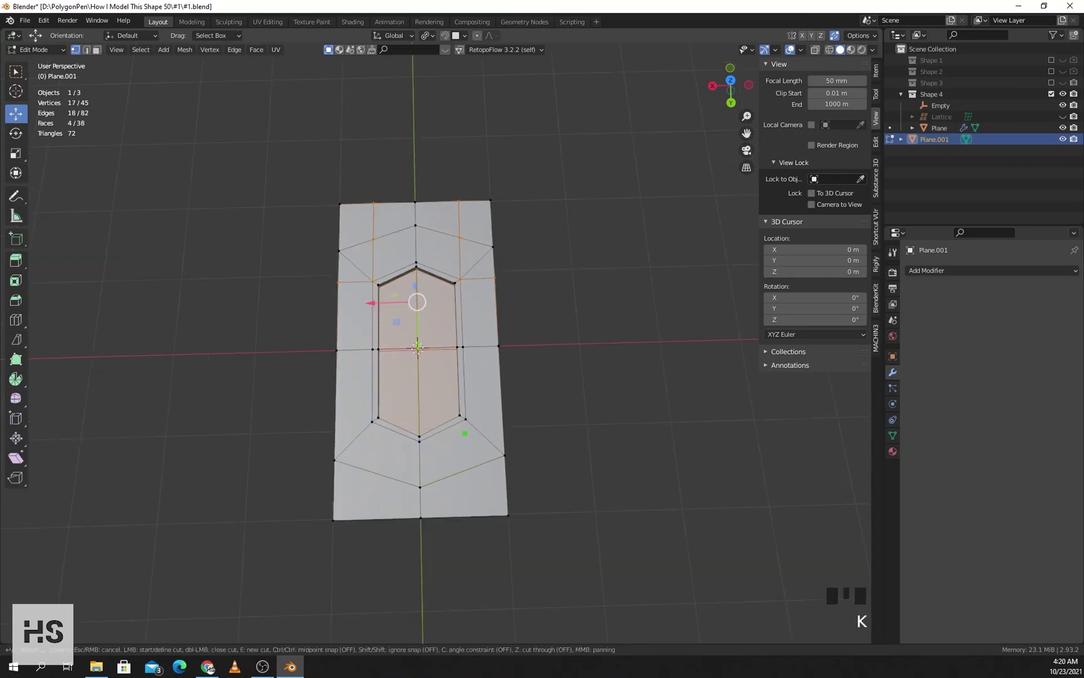
{"action": "left_click", "coordinate": [468, 518]}
{"action": "key", "text": "Return"}
{"action": "key", "text": "k"}
{"action": "left_click", "coordinate": [373, 422]}
{"action": "left_click", "coordinate": [371, 520]}
{"action": "key", "text": "Return"}
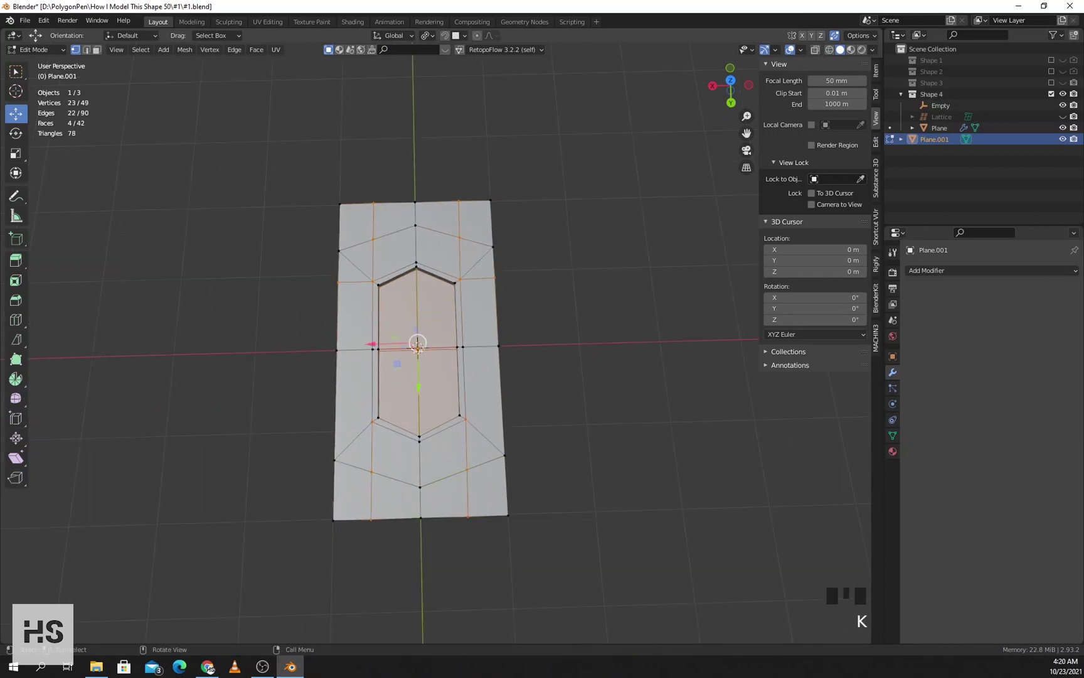
- Knife-cut straight edges from the recess's two lower outer corners sideways to the plane's left and right borders
{"action": "key", "text": "k"}
{"action": "left_click", "coordinate": [465, 419]}
{"action": "left_click", "coordinate": [311, 421]}
{"action": "key", "text": "Return"}
{"action": "middle_click_drag", "start_coordinate": [402, 339], "coordinate": [387, 354], "text": "shift"}
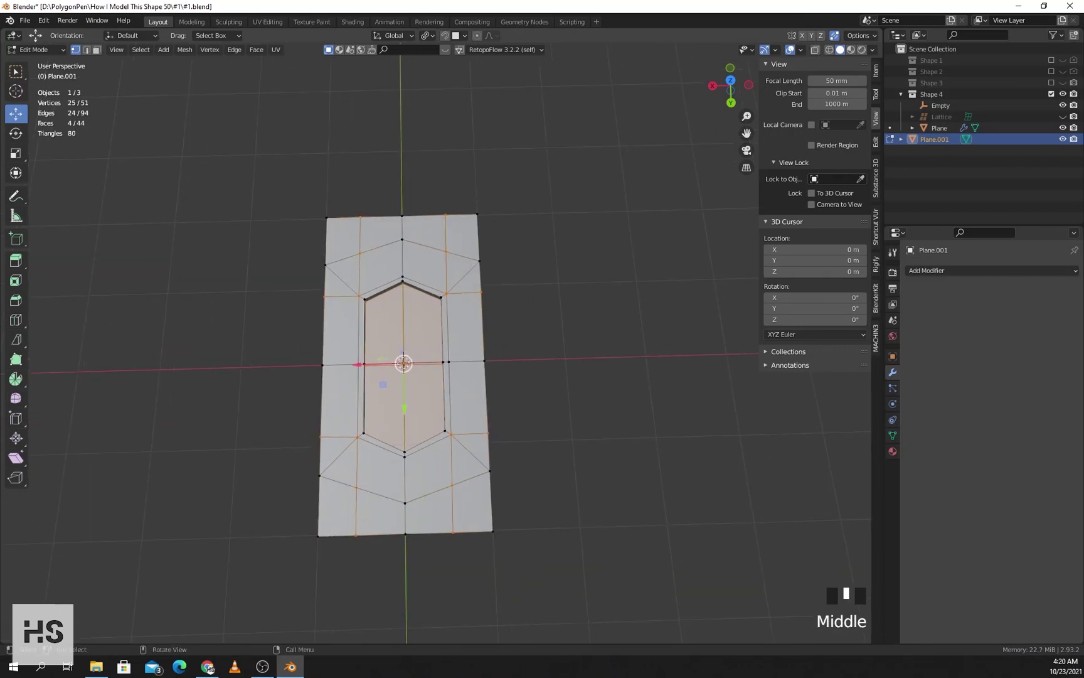
- Dissolve the four diagonal edges that run outward from the recess's outer corners
{"action": "key", "text": "2"}
{"action": "left_click", "coordinate": [463, 277]}
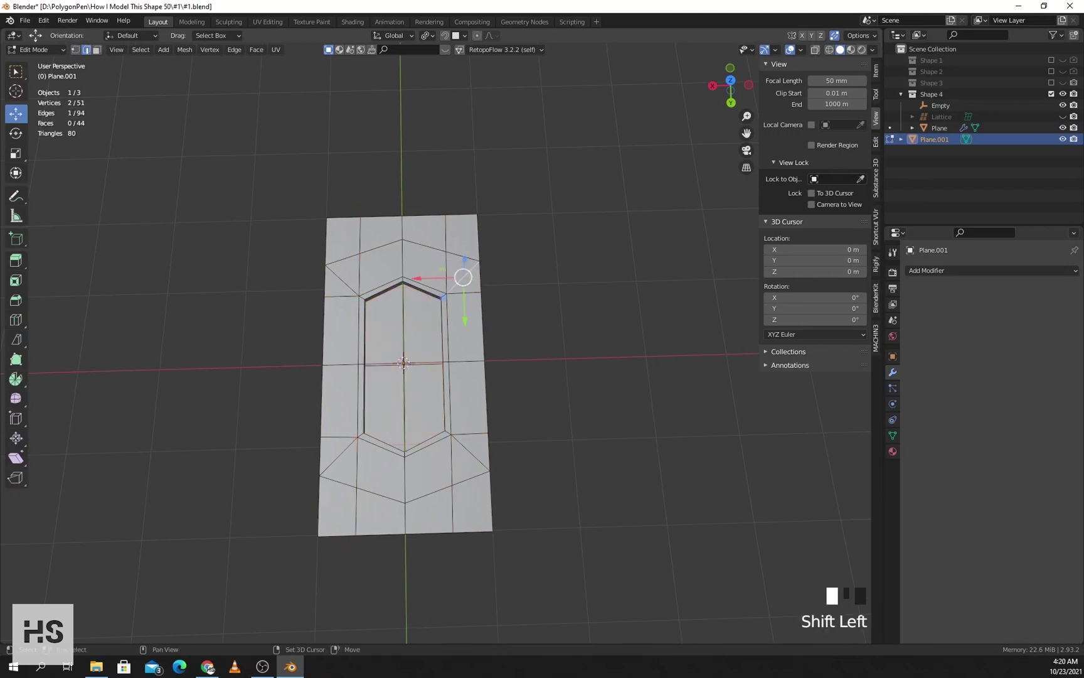
{"action": "left_click", "coordinate": [470, 453], "text": "shift"}
{"action": "left_click", "coordinate": [339, 456], "text": "shift"}
{"action": "key", "text": "x"}
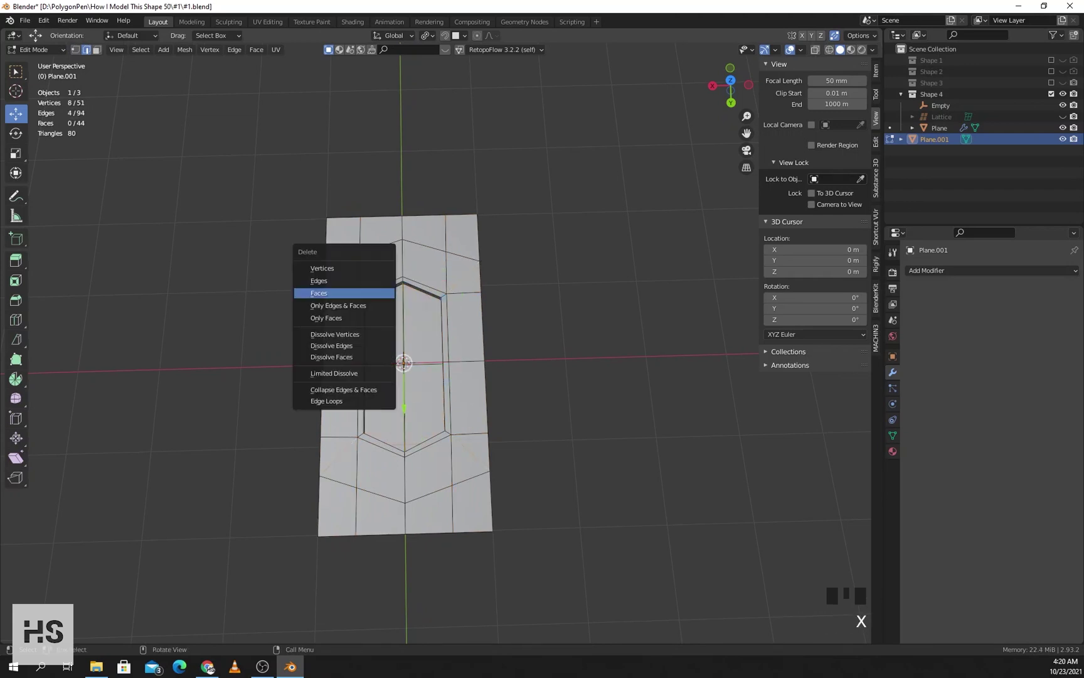
{"action": "left_click", "coordinate": [342, 346]}
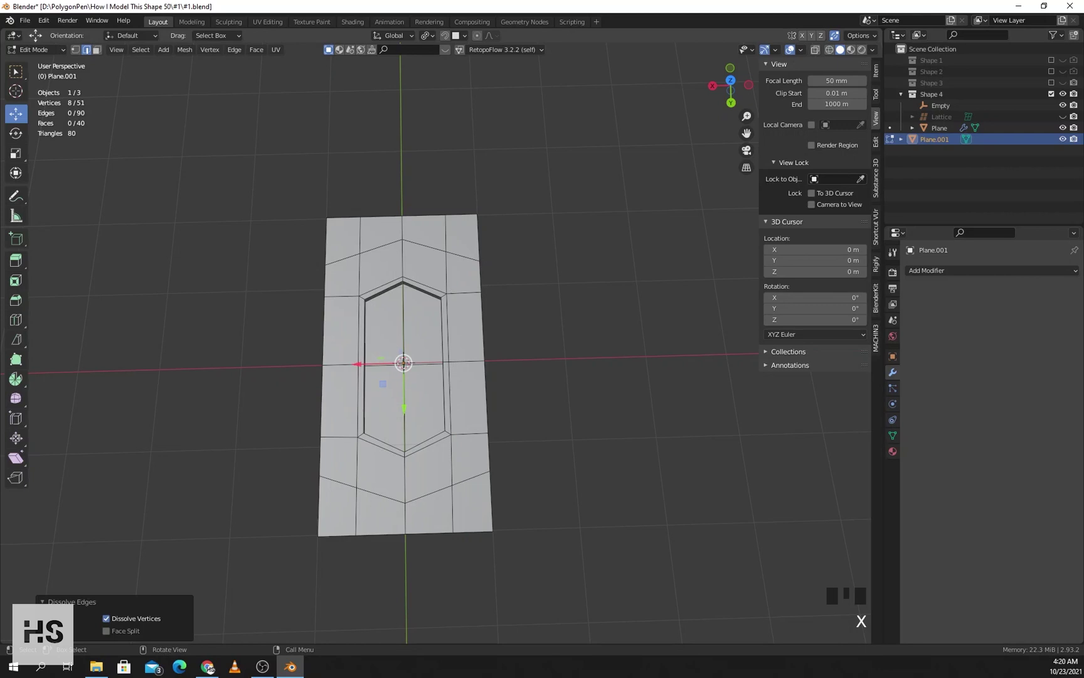
- Flatten the peaked row of edges above the recess by scaling it to 0 along Y
{"action": "scroll", "coordinate": [403, 363], "scroll_direction": "up", "scroll_amount": 1}
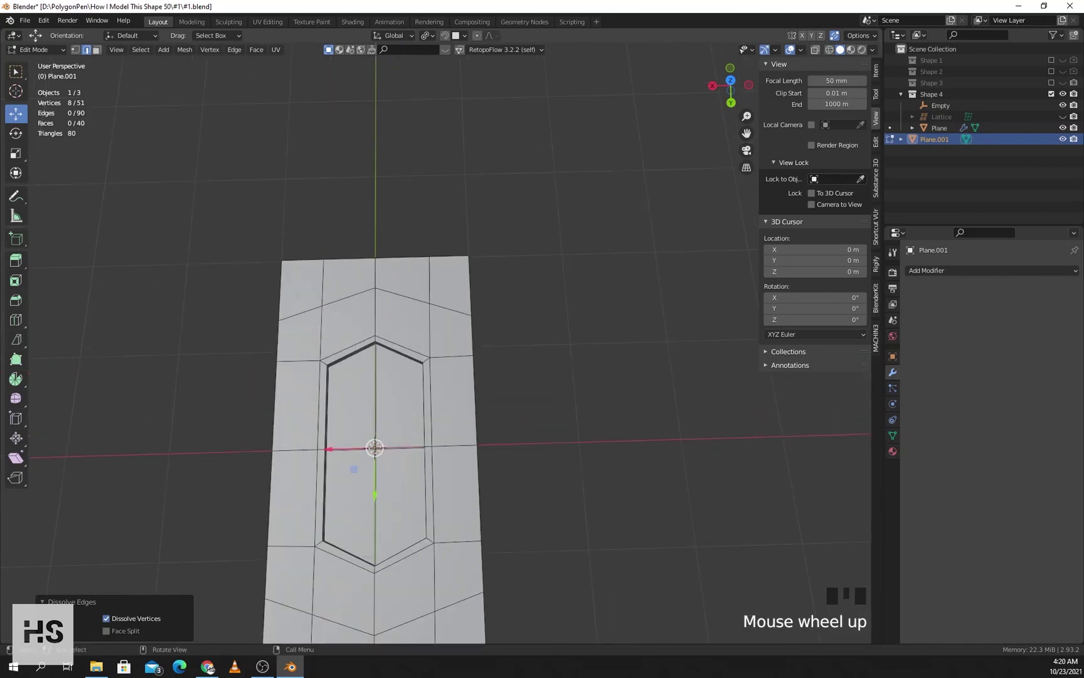
{"action": "middle_click_drag", "start_coordinate": [376, 439], "coordinate": [395, 434], "text": "shift"}
{"action": "left_click", "coordinate": [318, 307]}
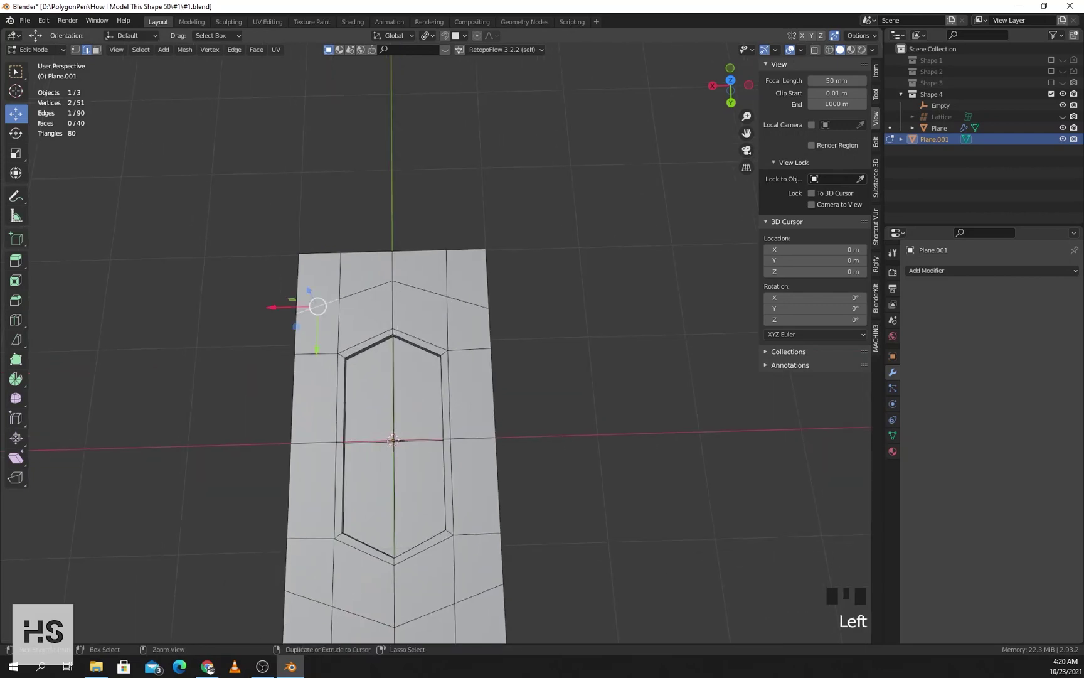
{"action": "left_click", "coordinate": [468, 301], "text": "ctrl"}
{"action": "key", "text": "s"}
{"action": "key", "text": "z"}
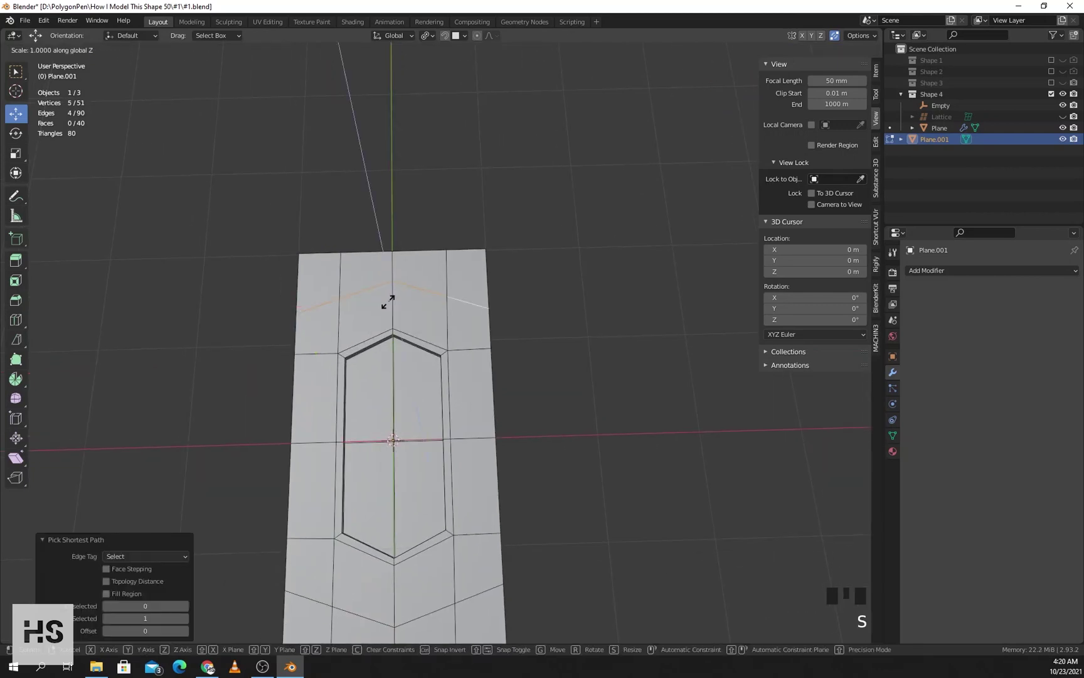
{"action": "key", "text": "Return"}
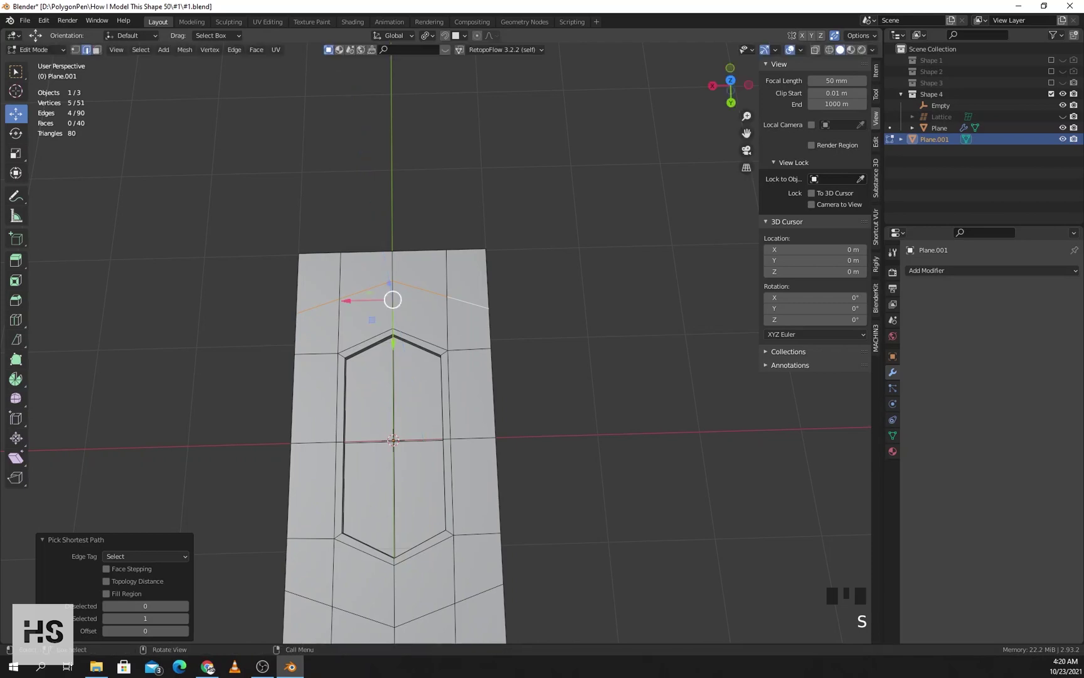
{"action": "key", "text": "s"}
{"action": "key", "text": "y"}
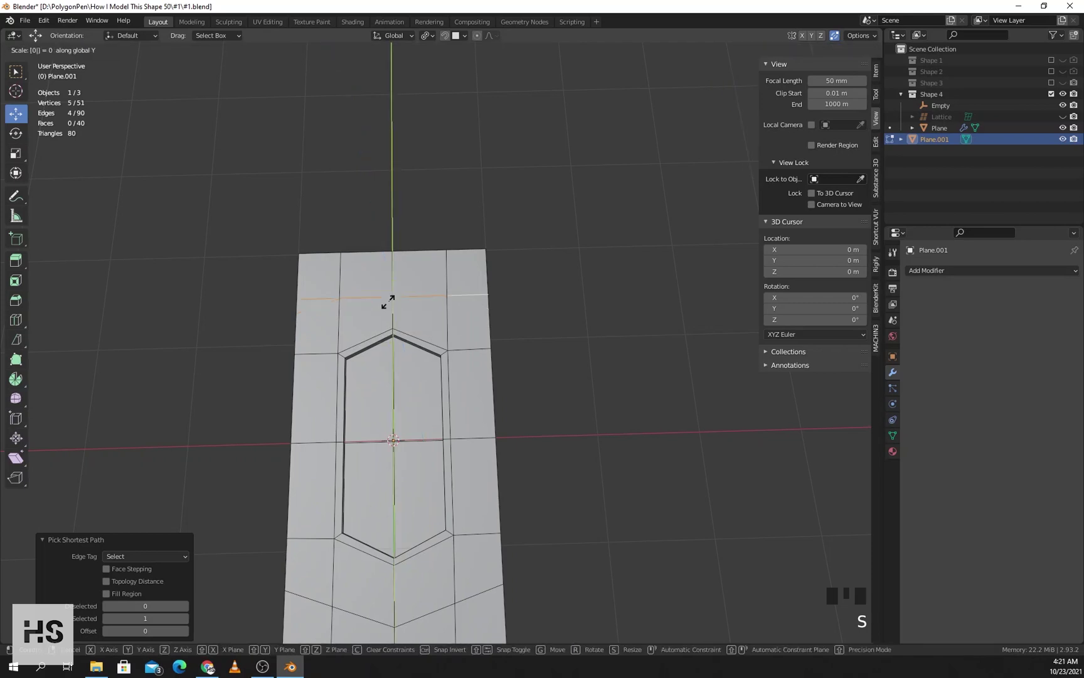
{"action": "key", "text": "Return"}
- Flatten the peaked row of edges below the recess by scaling it to 0 along Y
{"action": "middle_click_drag", "start_coordinate": [392, 296], "coordinate": [392, 289], "text": "shift"}
{"action": "scroll", "coordinate": [393, 289], "scroll_direction": "down", "scroll_amount": 2}
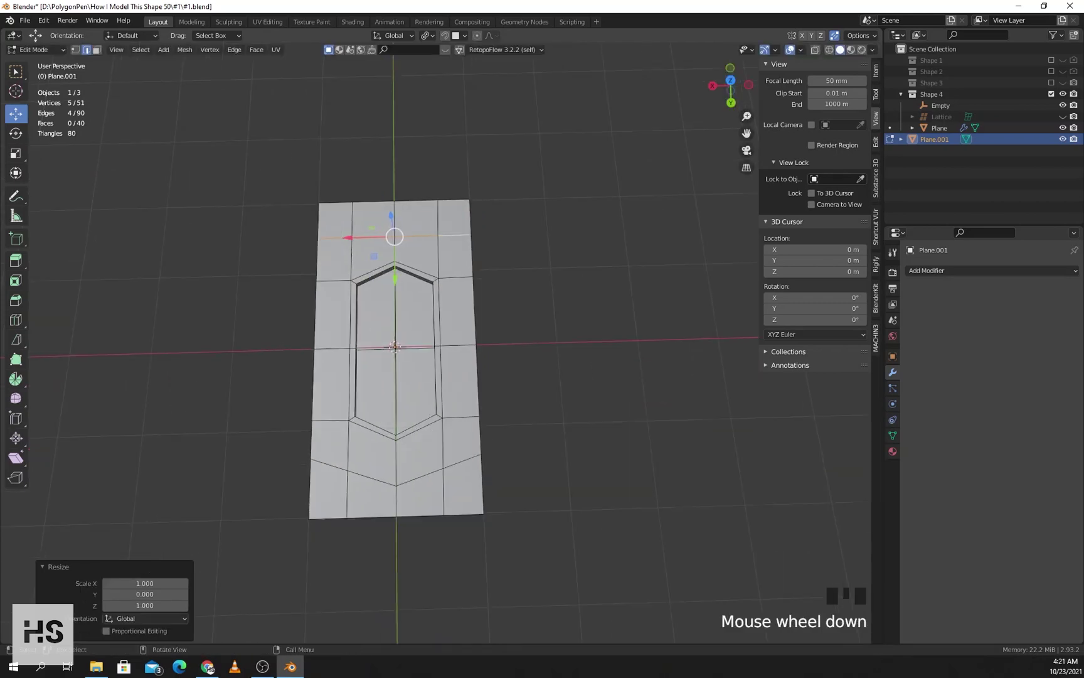
{"action": "left_click", "coordinate": [330, 470]}
{"action": "left_click", "coordinate": [463, 468], "text": "ctrl"}
{"action": "key", "text": "s"}
{"action": "key", "text": "y"}
{"action": "key", "text": "0"}
{"action": "key", "text": "Return"}
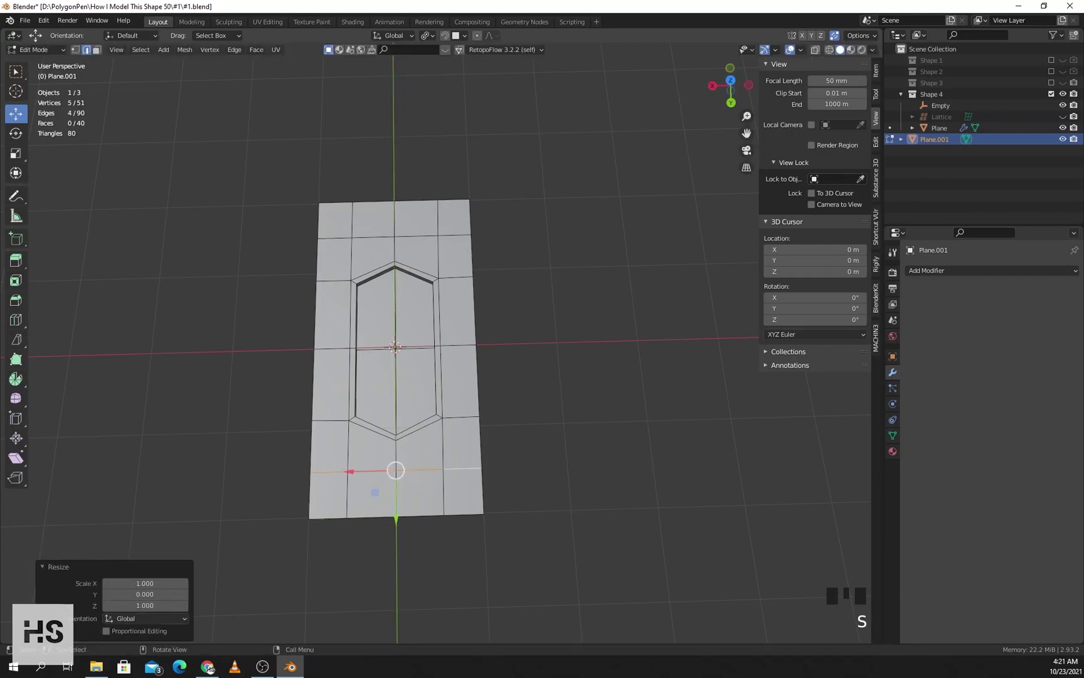
- Straighten the two vertical edges above the recess's upper-right corner by scaling them to 0 along X
{"action": "scroll", "coordinate": [436, 343], "scroll_direction": "up", "scroll_amount": 1}
{"action": "middle_click_drag", "start_coordinate": [436, 343], "coordinate": [433, 328], "text": "shift"}
{"action": "scroll", "coordinate": [433, 329], "scroll_direction": "down", "scroll_amount": 1}
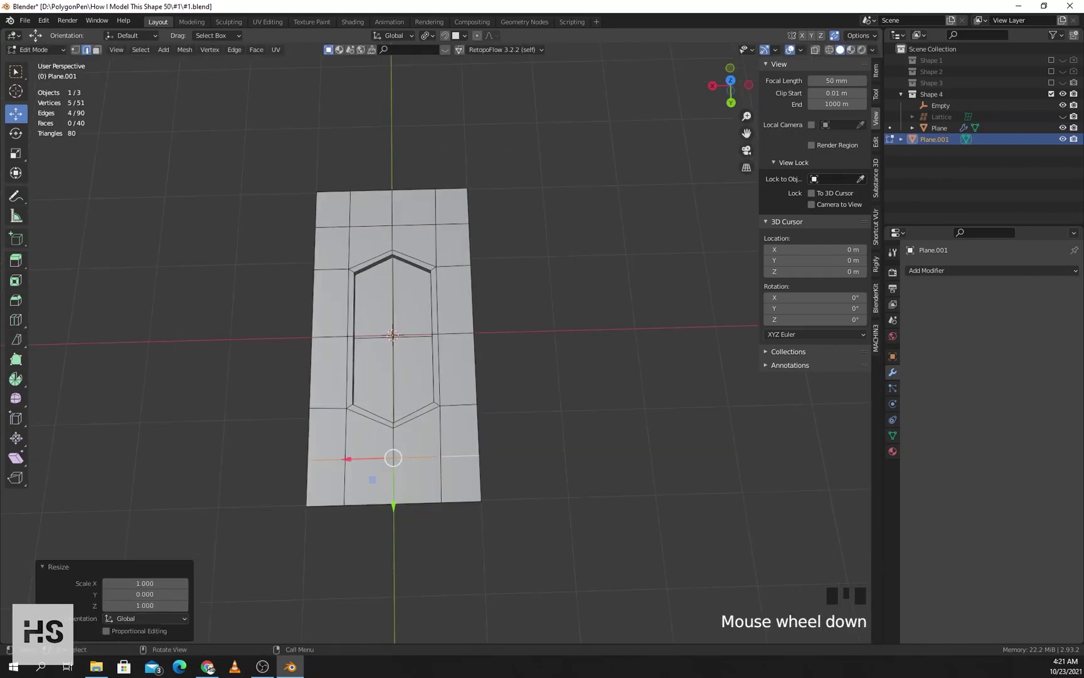
{"action": "left_click", "coordinate": [435, 208]}
{"action": "left_click", "coordinate": [436, 246], "text": "shift"}
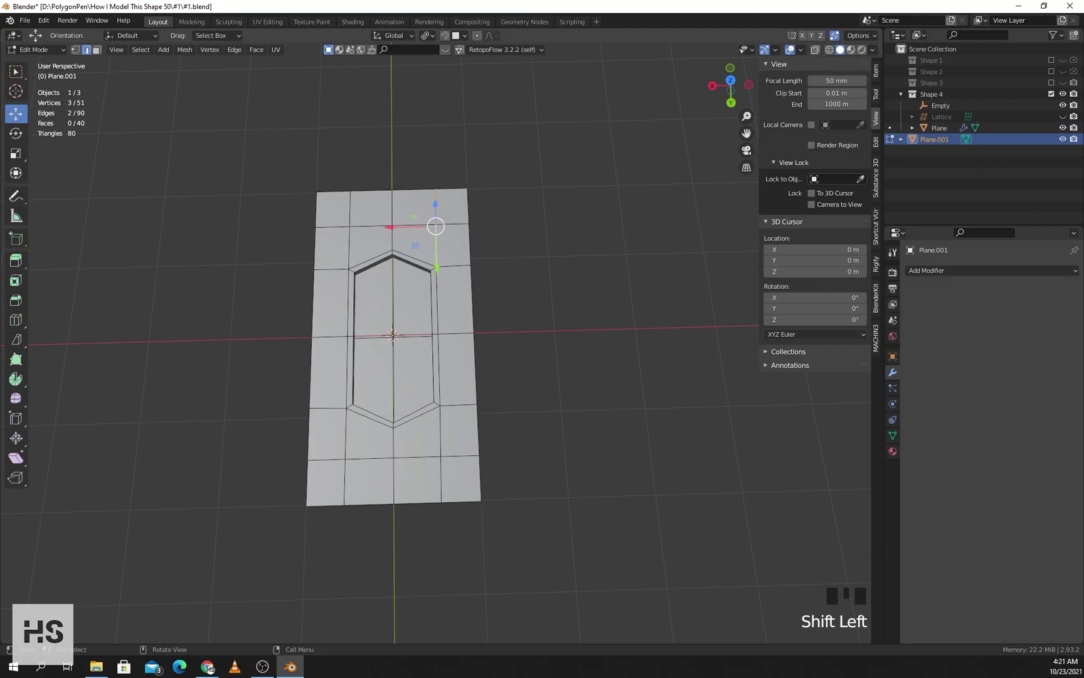
{"action": "key", "text": "s"}
{"action": "key", "text": "x"}
{"action": "key", "text": "0"}
{"action": "key", "text": "Return"}
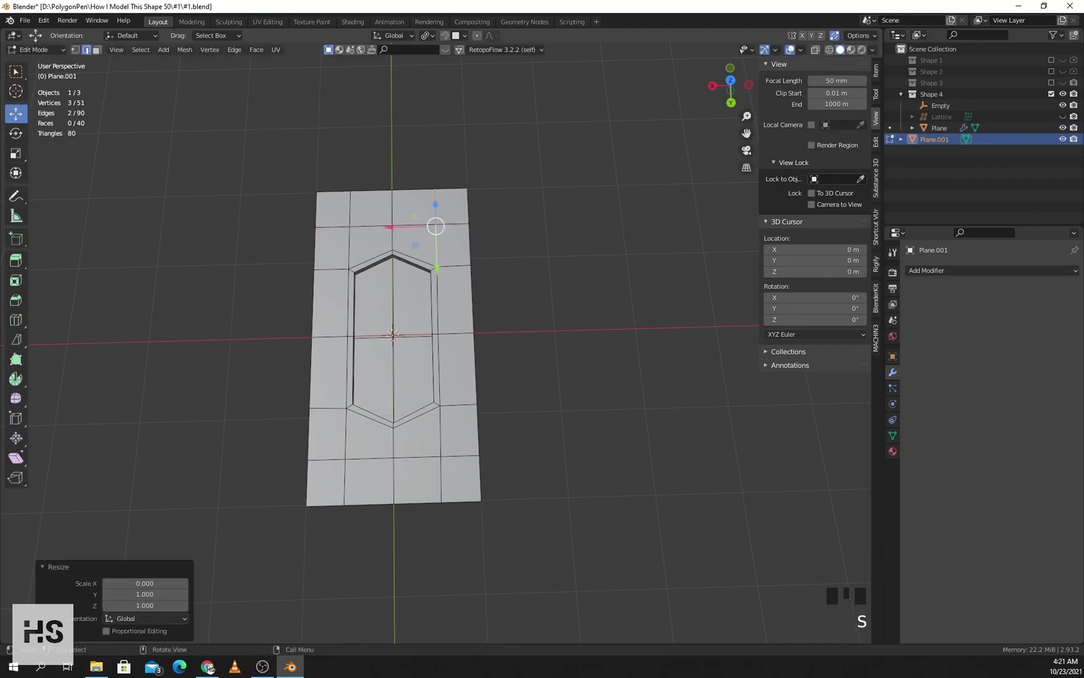
- Straighten the two vertical edges below the recess's lower-right corner by scaling them to 0 along X
{"action": "left_click", "coordinate": [441, 432]}
{"action": "left_click", "coordinate": [441, 479], "text": "shift"}
{"action": "key", "text": "s"}
{"action": "key", "text": "x"}
{"action": "key", "text": "0"}
{"action": "key", "text": "Return"}
- Straighten the two vertical edges below the recess's lower-left corner by scaling them to 0 along X
{"action": "left_click", "coordinate": [346, 433]}
{"action": "left_click", "coordinate": [344, 481], "text": "shift"}
{"action": "key", "text": "s"}
{"action": "key", "text": "x"}
{"action": "key", "text": "0"}
{"action": "key", "text": "Return"}
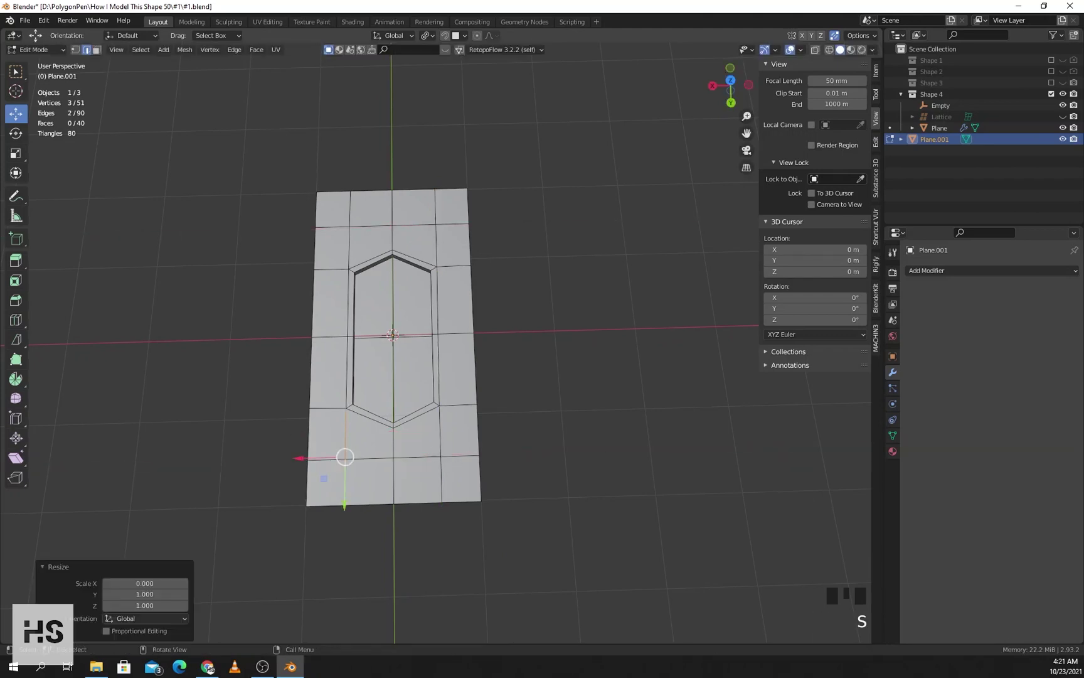
- Straighten the two vertical edges above the recess's upper-left corner by scaling them to 0 along X
{"action": "left_click", "coordinate": [350, 211]}
{"action": "left_click", "coordinate": [349, 239], "text": "shift"}
{"action": "key", "text": "s"}
{"action": "key", "text": "x"}
{"action": "key", "text": "0"}
{"action": "key", "text": "Return"}
- Level the side edges joining the recess's upper-right and lower-right corners to the plane's border, scaling each to 0 along Y
{"action": "scroll", "coordinate": [389, 214], "scroll_direction": "up", "scroll_amount": 3}
{"action": "left_click", "coordinate": [450, 157]}
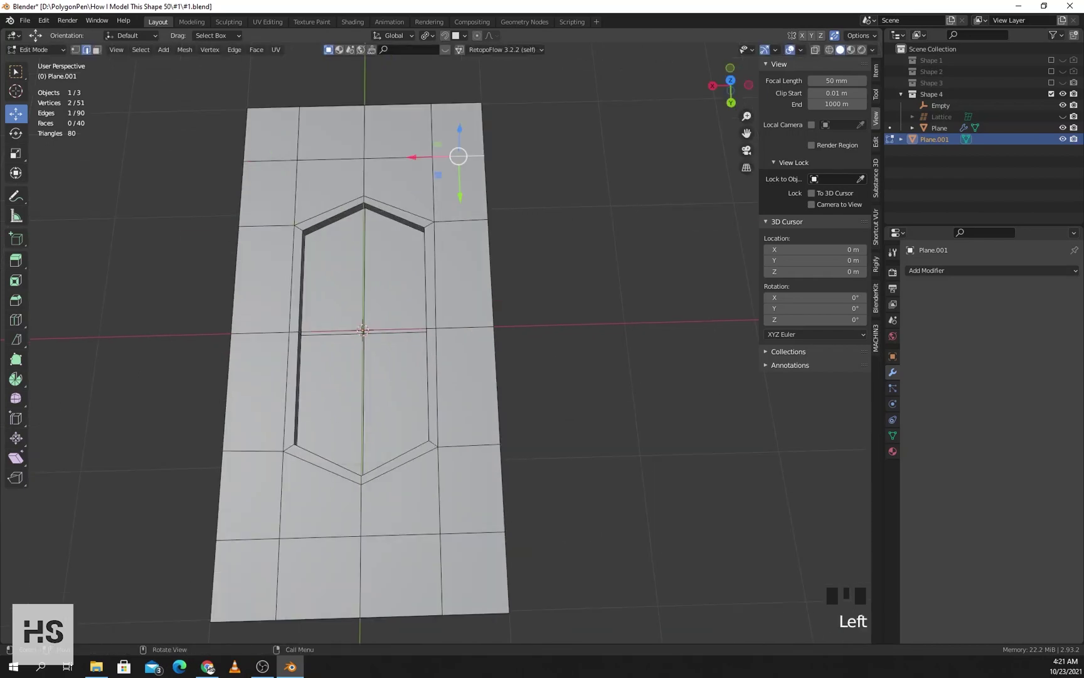
{"action": "left_click", "coordinate": [447, 221]}
{"action": "key", "text": "y"}
{"action": "key", "text": "0"}
{"action": "key", "text": "Return"}
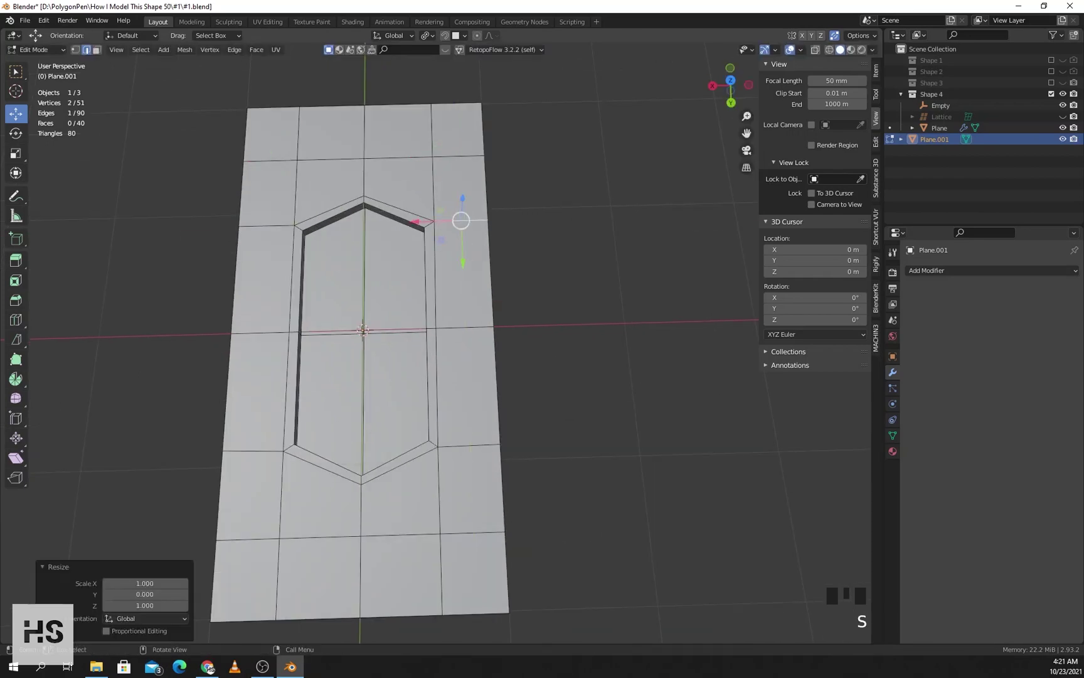
{"action": "left_click", "coordinate": [472, 446]}
{"action": "key", "text": "s"}
{"action": "key", "text": "y"}
{"action": "key", "text": "0"}
{"action": "key", "text": "Return"}
- Level the side edges joining the recess's lower-left and upper-left corners to the plane's border, scaling each to 0 along Y
{"action": "scroll", "coordinate": [476, 442], "scroll_direction": "down", "scroll_amount": 1}
{"action": "middle_click_drag", "start_coordinate": [477, 442], "coordinate": [474, 417], "text": "shift"}
{"action": "left_click", "coordinate": [298, 410]}
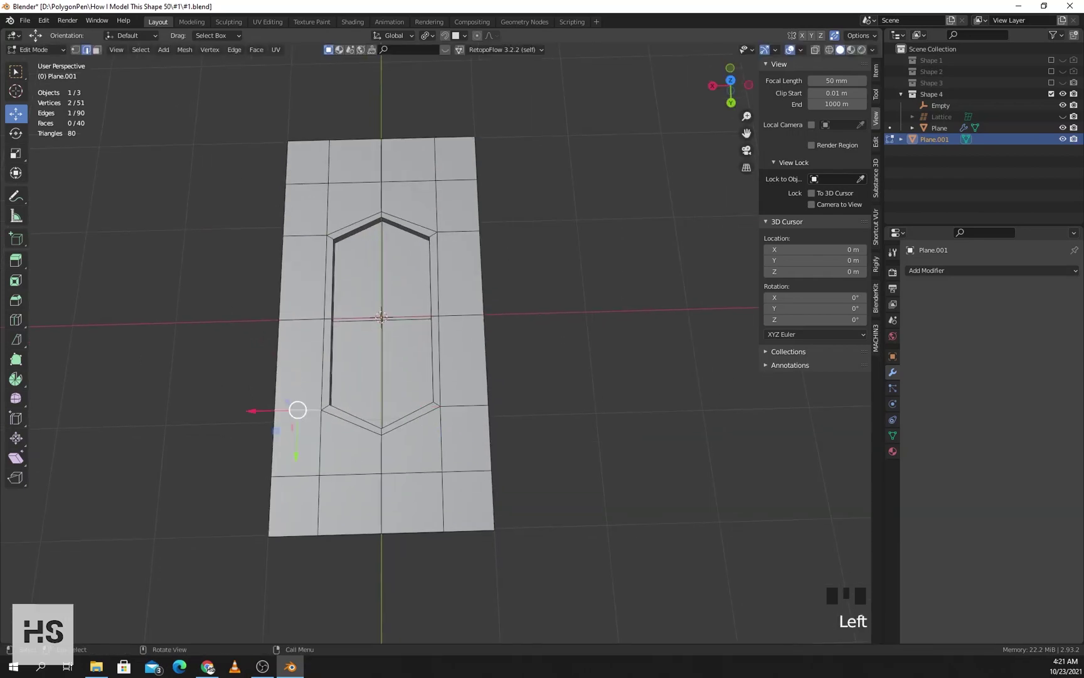
{"action": "key", "text": "s"}
{"action": "key", "text": "y"}
{"action": "key", "text": "0"}
{"action": "key", "text": "Return"}
{"action": "left_click", "coordinate": [298, 237]}
{"action": "key", "text": "s"}
{"action": "key", "text": "y"}
{"action": "key", "text": "0"}
{"action": "left_click", "coordinate": [298, 237]}
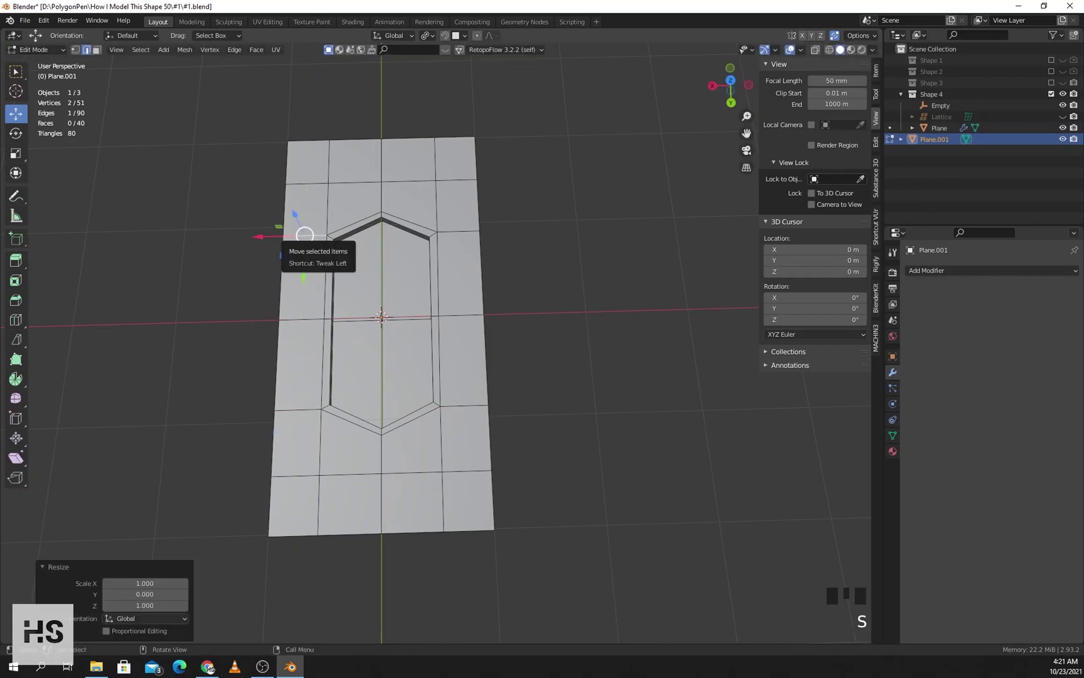
- Add a Subdivision Surface modifier to the plane with a viewport level of 3
{"action": "middle_click_drag", "start_coordinate": [298, 237], "coordinate": [311, 262], "text": "shift"}
{"action": "left_click", "coordinate": [954, 271]}
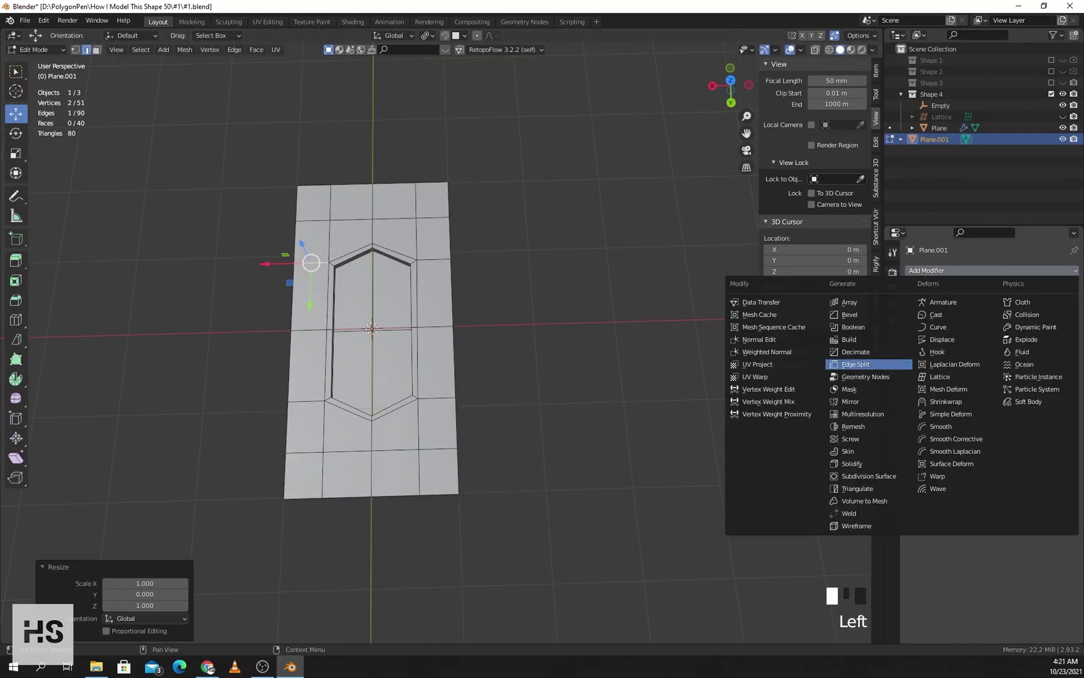
{"action": "left_click", "coordinate": [870, 475]}
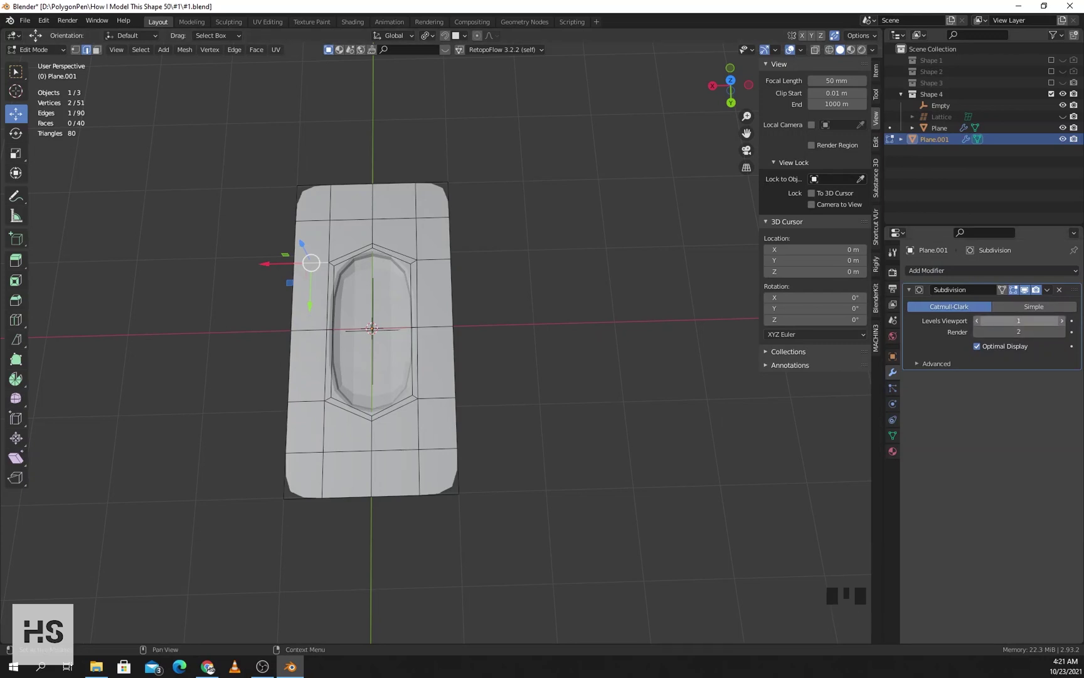
{"action": "left_click", "coordinate": [1062, 321]}
{"action": "left_click", "coordinate": [1062, 320]}
- Shade the plane smooth and turn off the Subdivision modifier's display in Edit Mode
{"action": "key", "text": "Tab"}
{"action": "right_click", "coordinate": [323, 312]}
{"action": "left_click", "coordinate": [323, 312]}
{"action": "key", "text": "Tab"}
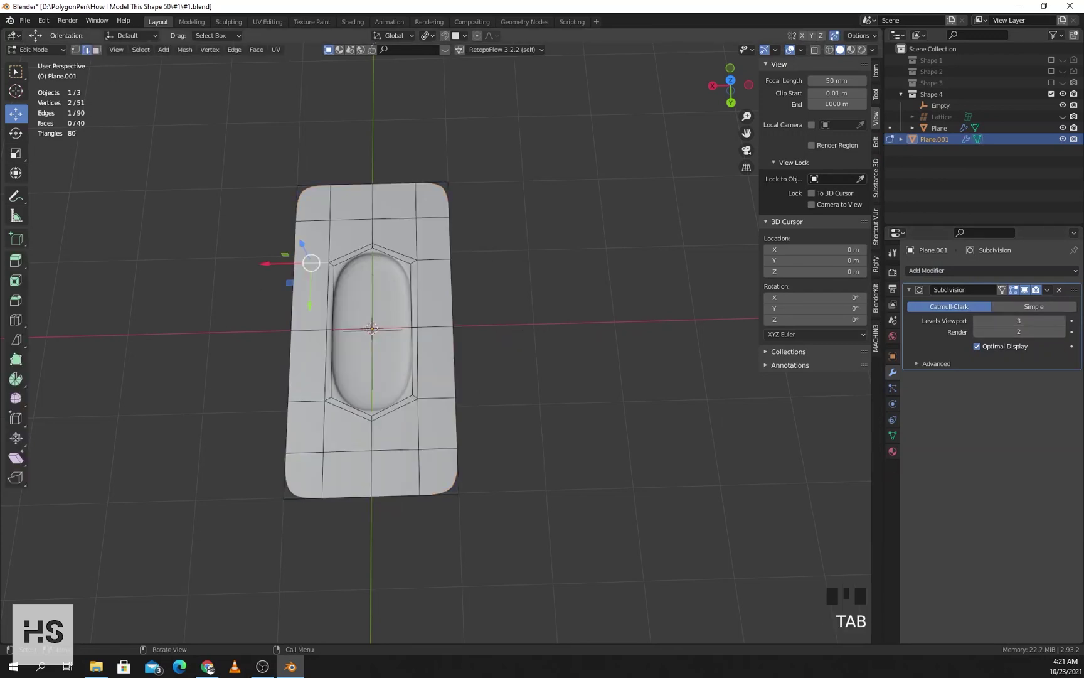
{"action": "left_click", "coordinate": [565, 288]}
{"action": "left_click", "coordinate": [1013, 290]}
- Bevel the edge loop crossing the middle of the recess by about 0.311 m with one segment and check the smoothed result
{"action": "middle_click_drag", "start_coordinate": [477, 314], "coordinate": [545, 298], "text": "shift"}
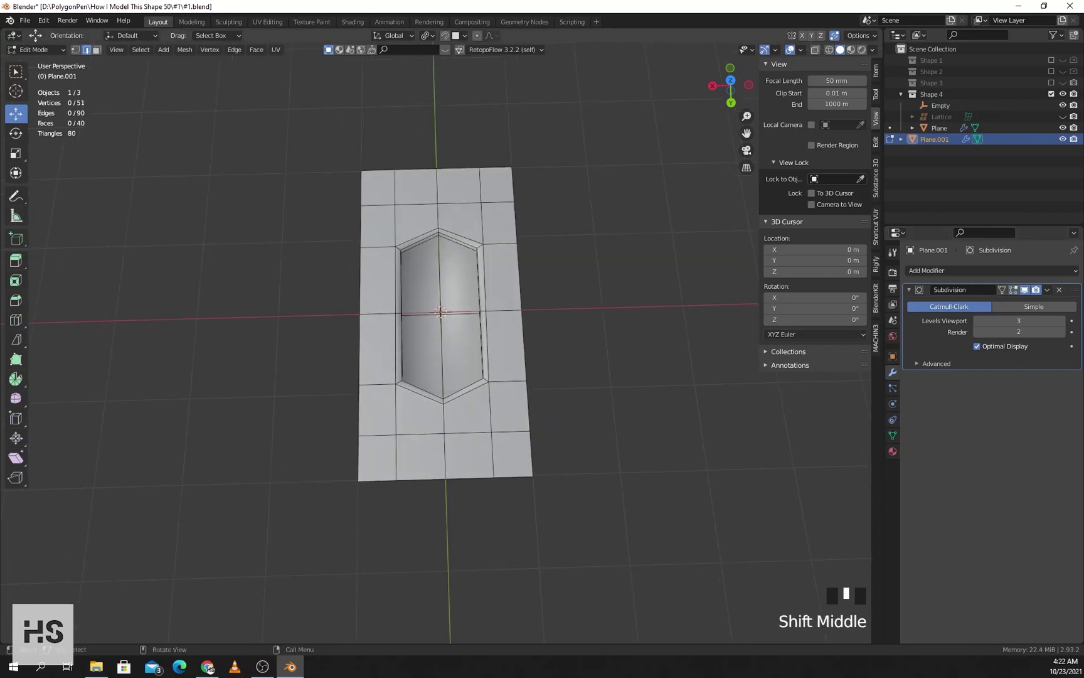
{"action": "middle_click_drag", "start_coordinate": [439, 345], "coordinate": [432, 348], "text": "shift"}
{"action": "scroll", "coordinate": [408, 314], "scroll_direction": "up", "scroll_amount": 2}
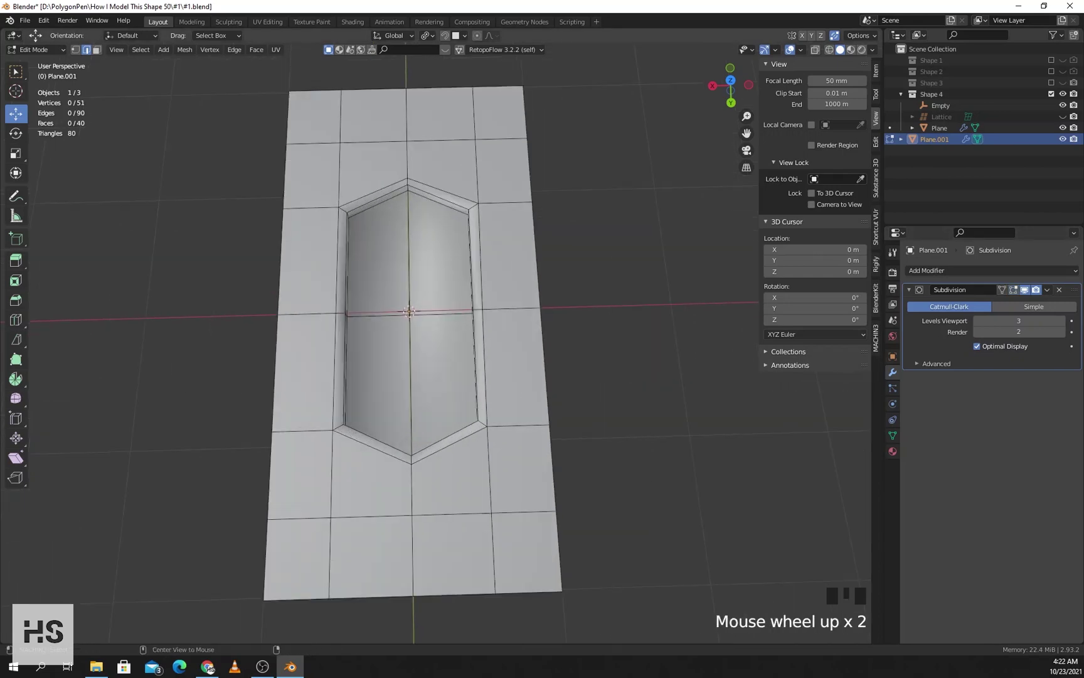
{"action": "left_click", "coordinate": [439, 311], "text": "alt"}
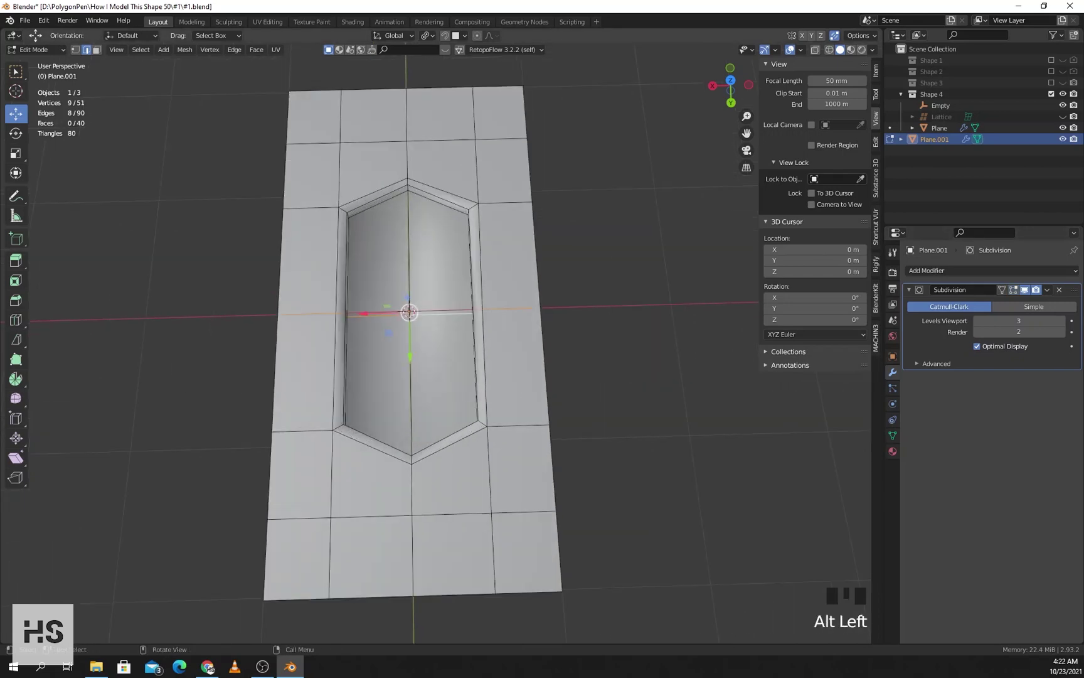
{"action": "key", "text": "ctrl+b"}
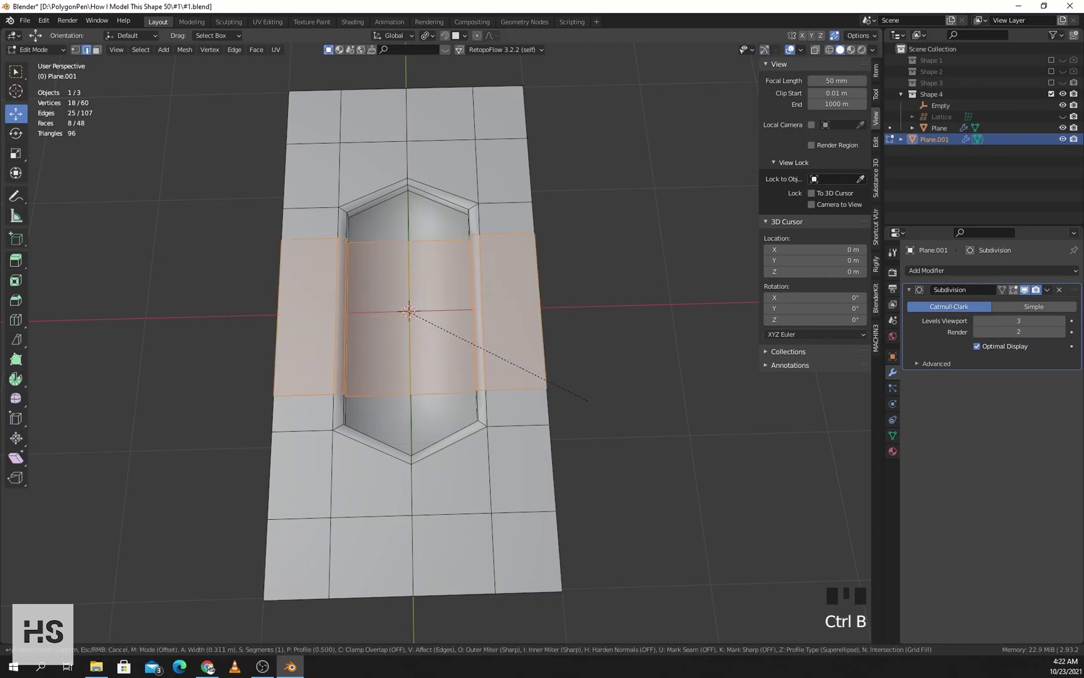
{"action": "left_click", "coordinate": [590, 400]}
{"action": "key", "text": "Tab"}
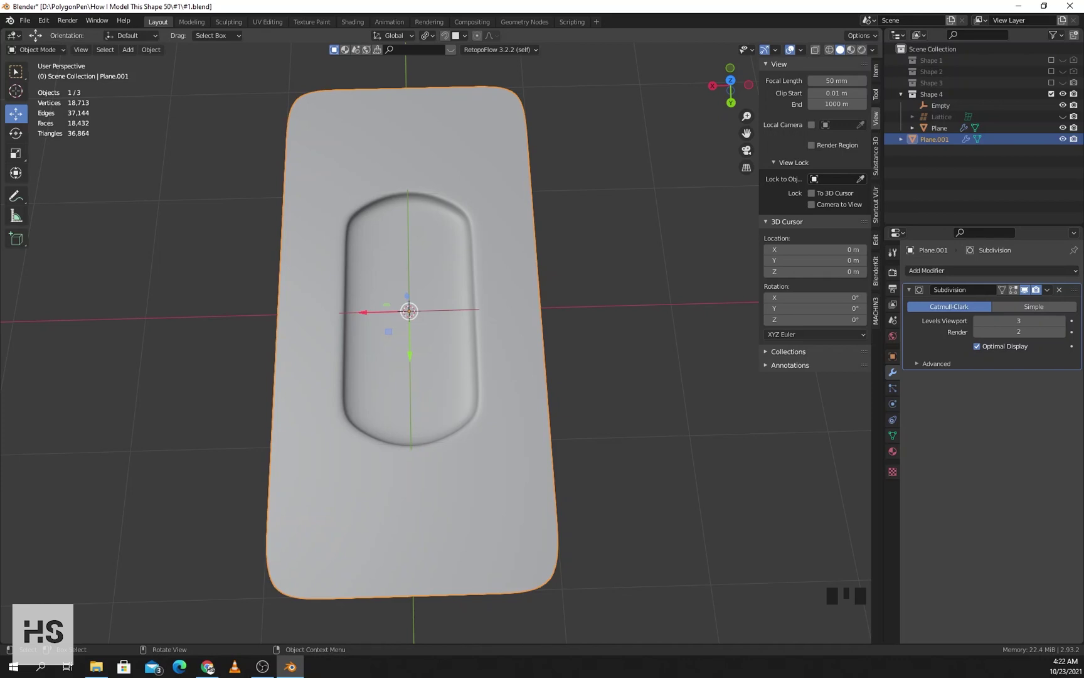
{"action": "key", "text": "Tab"}
- Add an Array modifier to the recessed plane, placed above the Subdivision modifier
{"action": "scroll", "coordinate": [408, 314], "scroll_direction": "down", "scroll_amount": 2}
{"action": "middle_click_drag", "start_coordinate": [440, 313], "coordinate": [405, 317], "text": "shift"}
{"action": "left_click", "coordinate": [992, 270]}
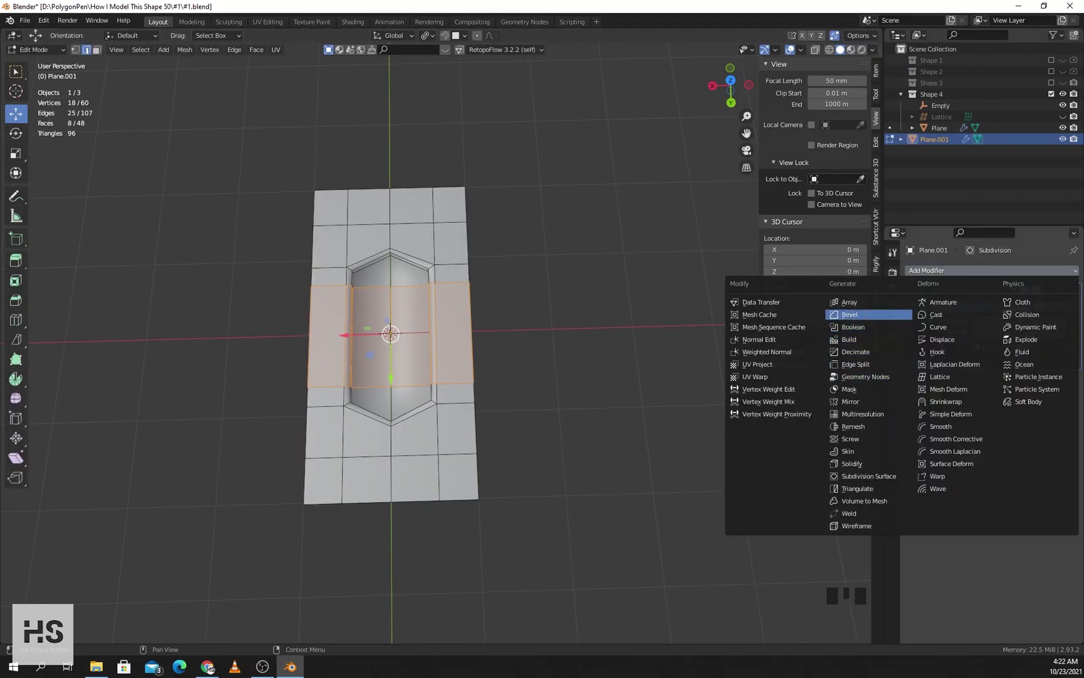
{"action": "left_click", "coordinate": [869, 302]}
{"action": "middle_click_drag", "start_coordinate": [627, 376], "coordinate": [503, 351]}
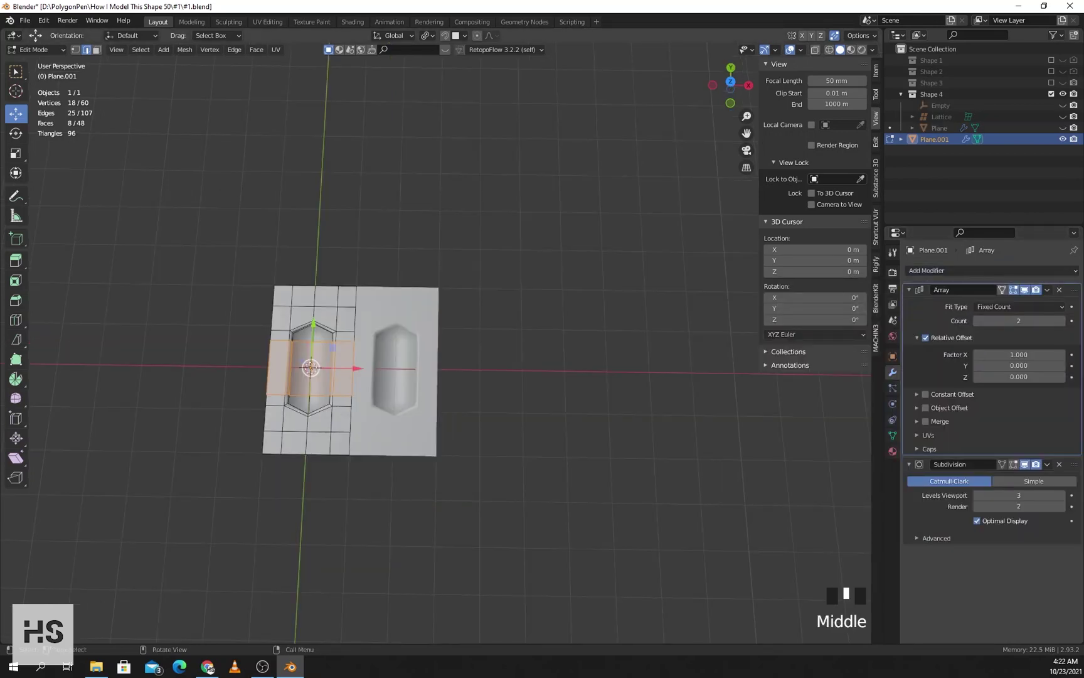
{"action": "scroll", "coordinate": [352, 371], "scroll_direction": "up", "scroll_amount": 2}
{"action": "middle_click_drag", "start_coordinate": [352, 371], "coordinate": [367, 370], "text": "shift"}
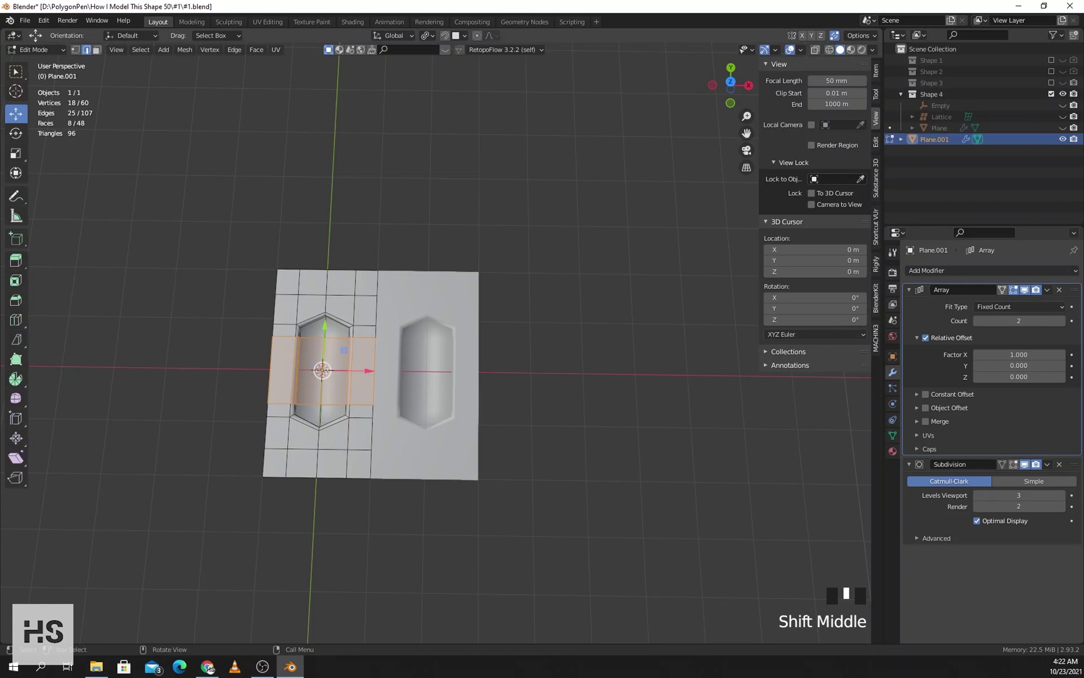
- Set the Array modifier's count to 6 and return to Object Mode to inspect the row of recessed planes
{"action": "scroll", "coordinate": [442, 344], "scroll_direction": "up", "scroll_amount": 1}
{"action": "left_click", "coordinate": [1062, 320]}
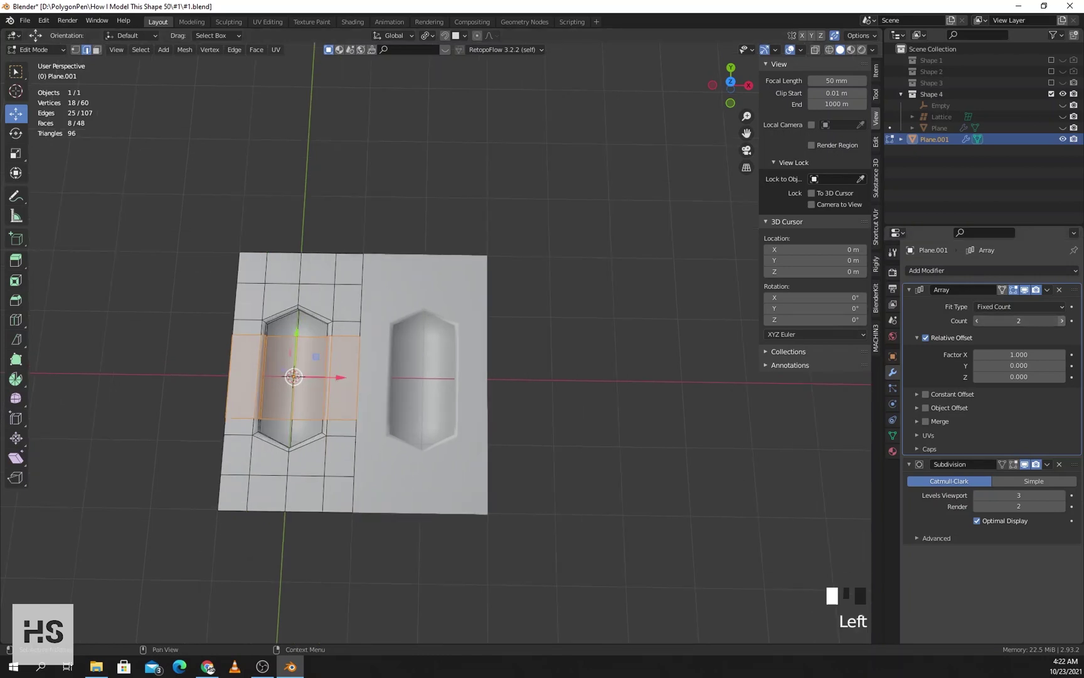
{"action": "left_click", "coordinate": [1062, 321]}
{"action": "left_click", "coordinate": [1061, 320]}
{"action": "left_click", "coordinate": [1062, 321]}
{"action": "left_click", "coordinate": [1061, 321]}
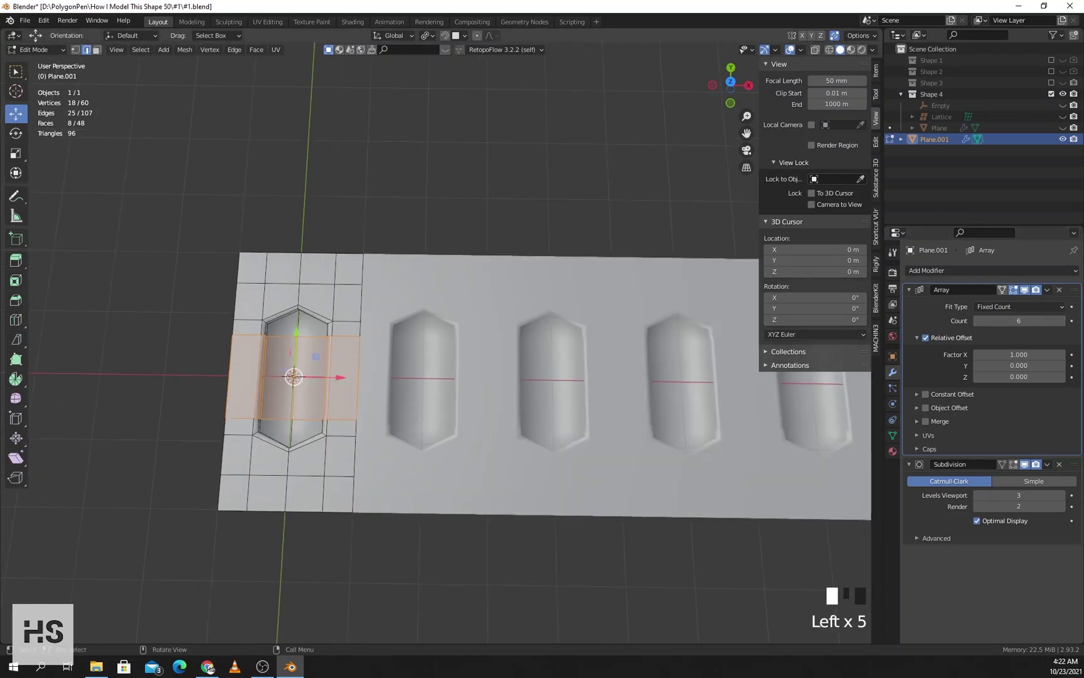
{"action": "scroll", "coordinate": [564, 377], "scroll_direction": "down", "scroll_amount": 2}
{"action": "middle_click_drag", "start_coordinate": [565, 376], "coordinate": [450, 381], "text": "shift"}
{"action": "key", "text": "Tab"}
{"action": "middle_click_drag", "start_coordinate": [516, 332], "coordinate": [477, 351]}
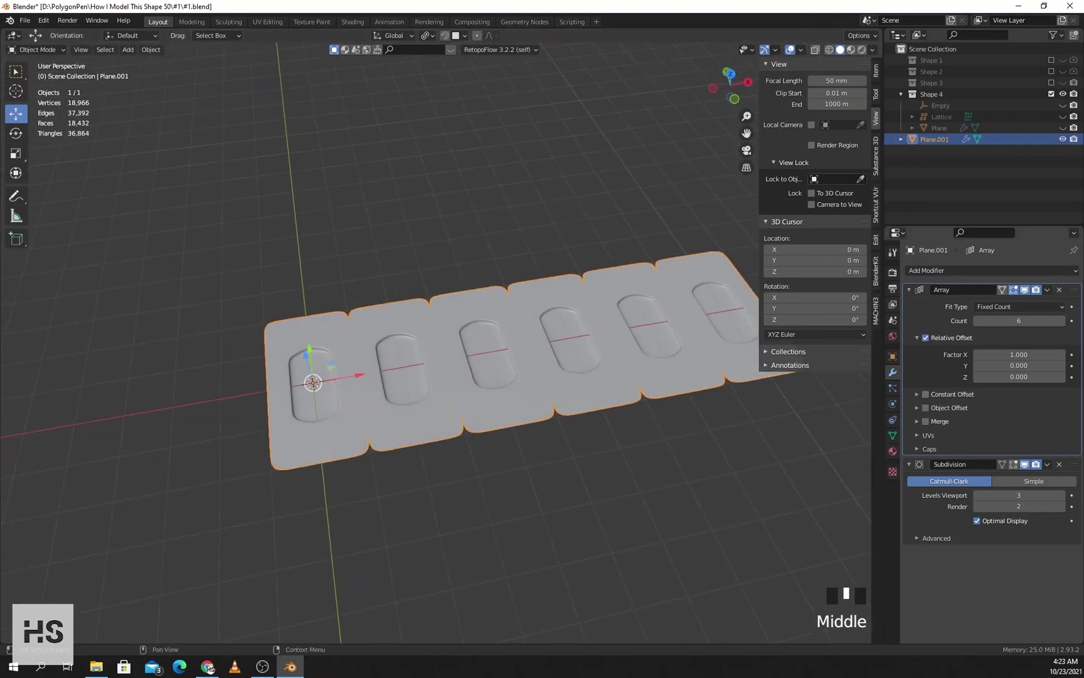
- Enable merging of adjacent duplicates in the Array modifier and check the joined strip
{"action": "left_click", "coordinate": [918, 421]}
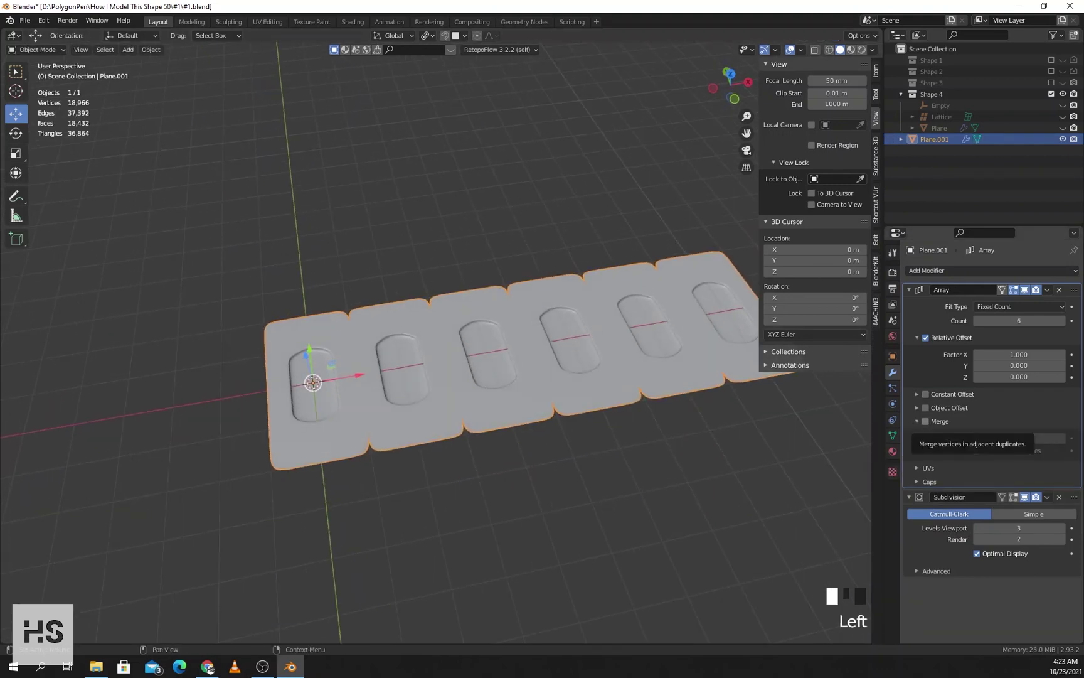
{"action": "left_click", "coordinate": [926, 422]}
{"action": "middle_click_drag", "start_coordinate": [514, 352], "coordinate": [473, 326]}
{"action": "key", "text": "Tab"}
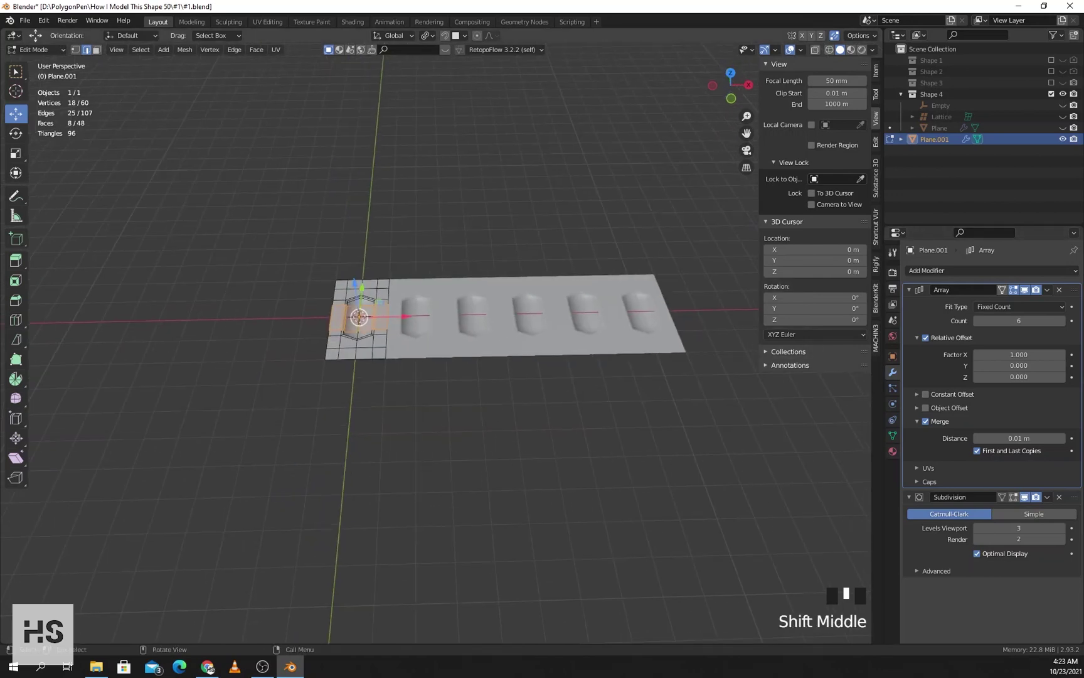
- Add a Simple Deform modifier to the recessed strip, place it above the Subdivision modifier and set it to Bend
{"action": "left_click", "coordinate": [991, 271]}
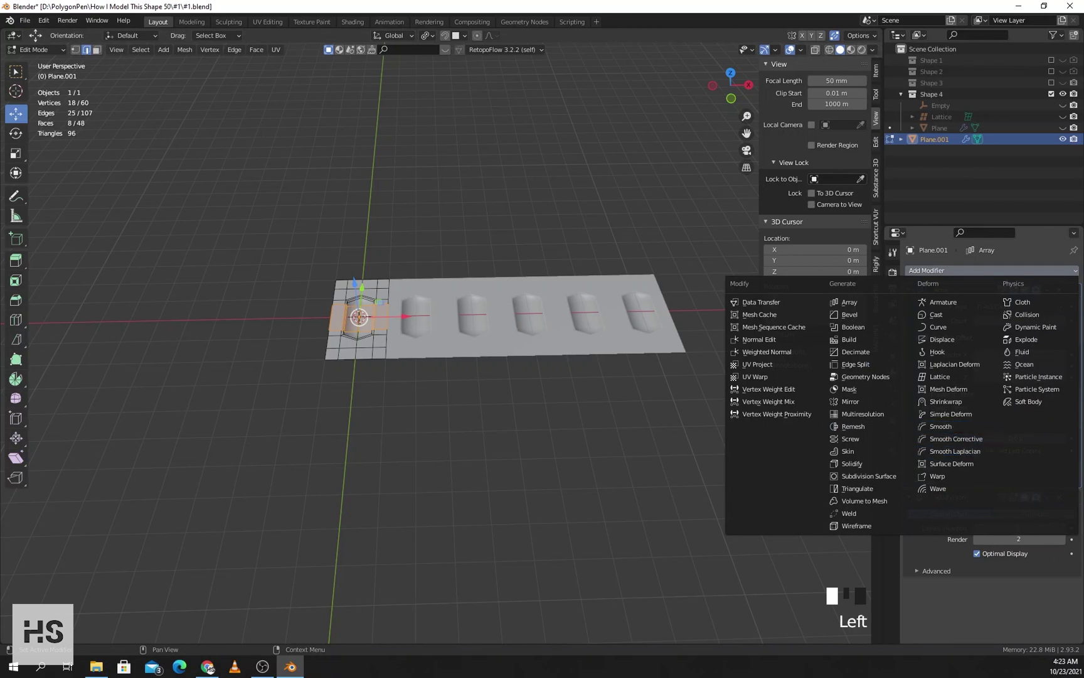
{"action": "left_click", "coordinate": [952, 414]}
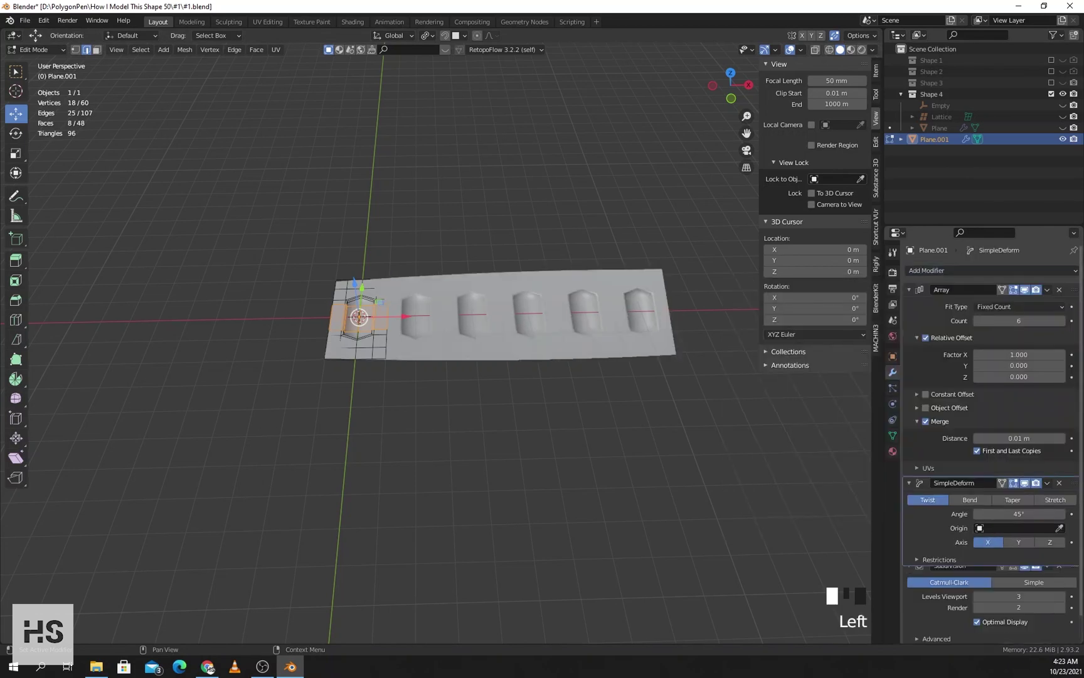
{"action": "left_click", "coordinate": [970, 514]}
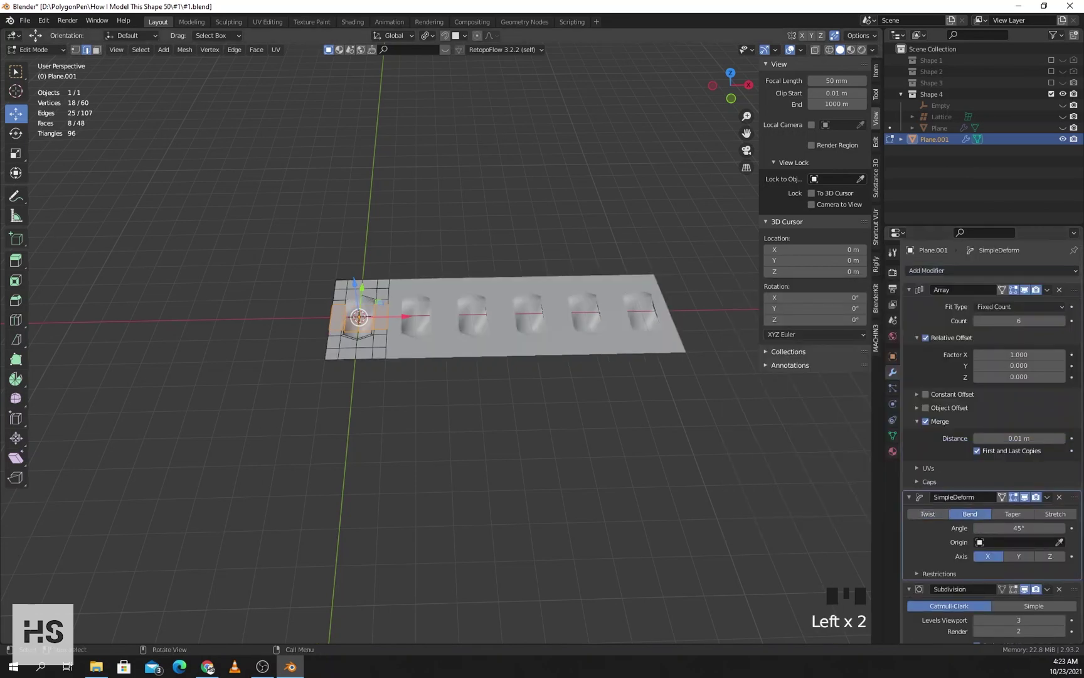
{"action": "scroll", "coordinate": [562, 381], "scroll_direction": "up", "scroll_amount": 2}
{"action": "middle_click_drag", "start_coordinate": [534, 371], "coordinate": [558, 361]}
- Add a Plain Axes empty at the world origin in Object Mode
{"action": "key", "text": "Tab"}
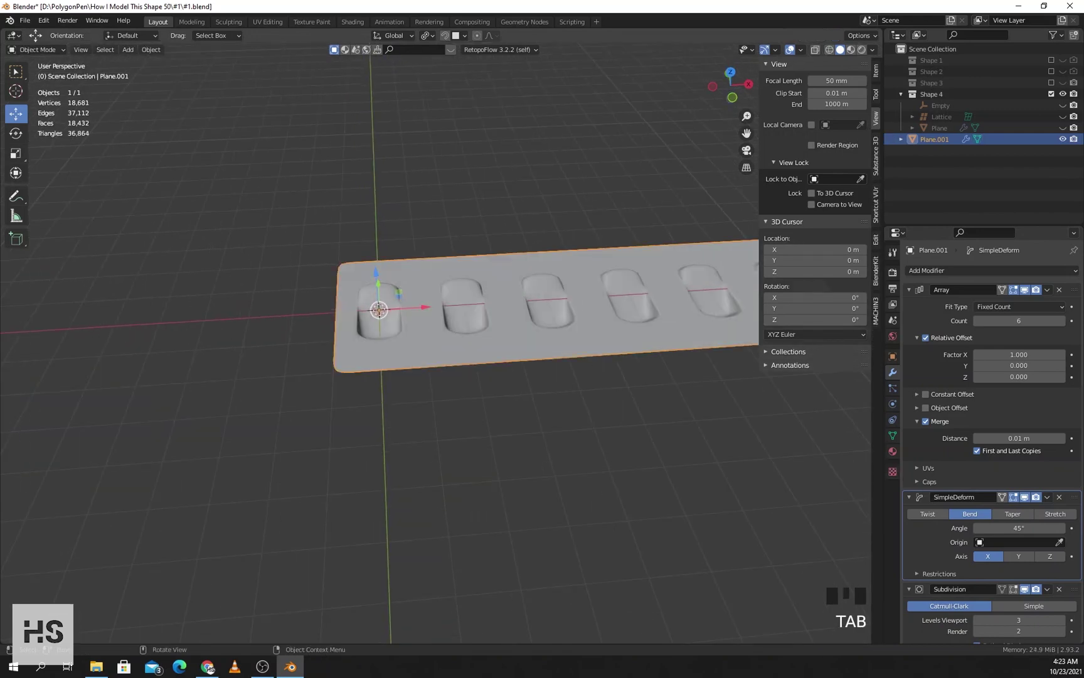
{"action": "key", "text": "shift+a"}
{"action": "mouse_move", "coordinate": [393, 315]}
{"action": "mouse_move", "coordinate": [395, 427]}
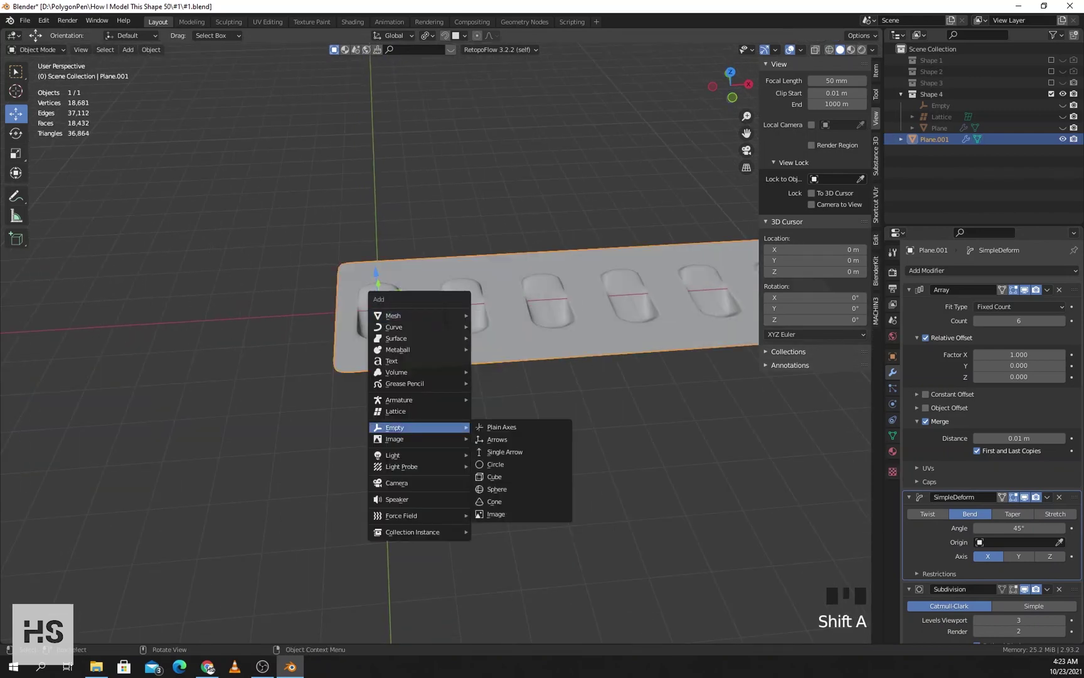
{"action": "left_click", "coordinate": [505, 427]}
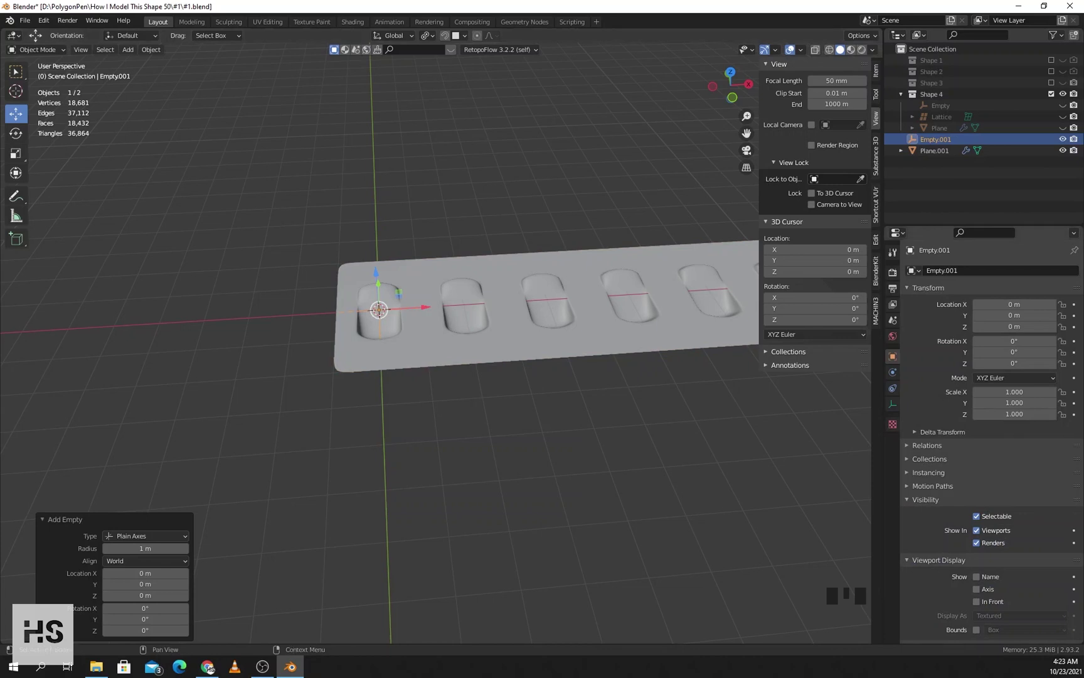
- Assign the new empty as the origin of the recessed strip's Simple Deform modifier
{"action": "left_click", "coordinate": [933, 151]}
{"action": "left_click", "coordinate": [893, 373]}
{"action": "left_click", "coordinate": [910, 290]}
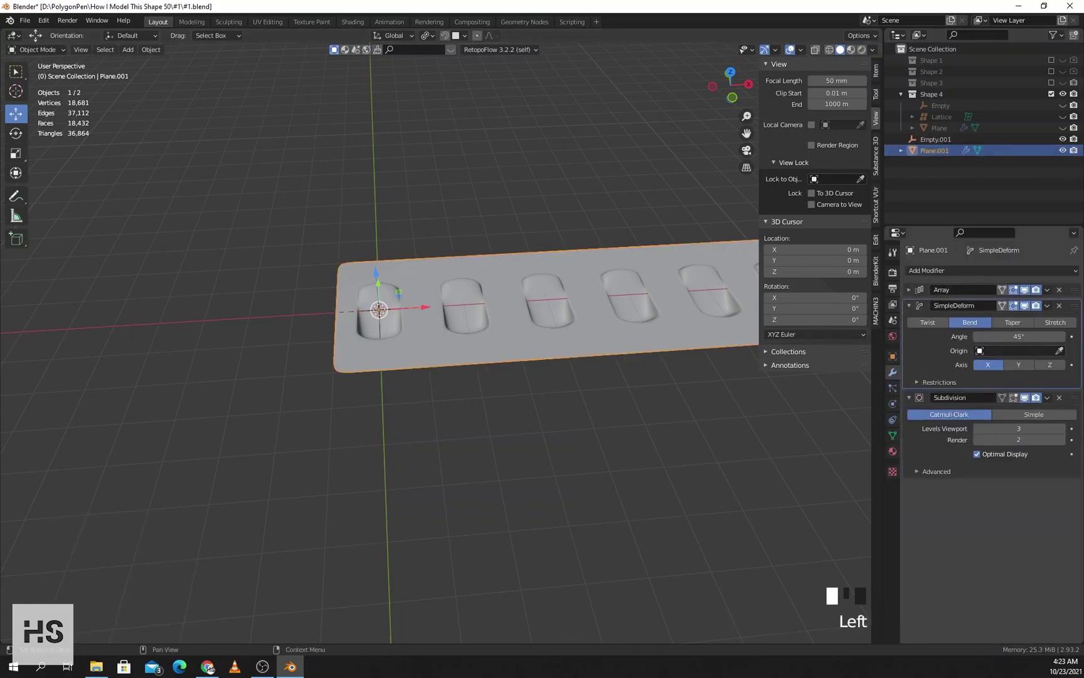
{"action": "left_click", "coordinate": [1060, 351]}
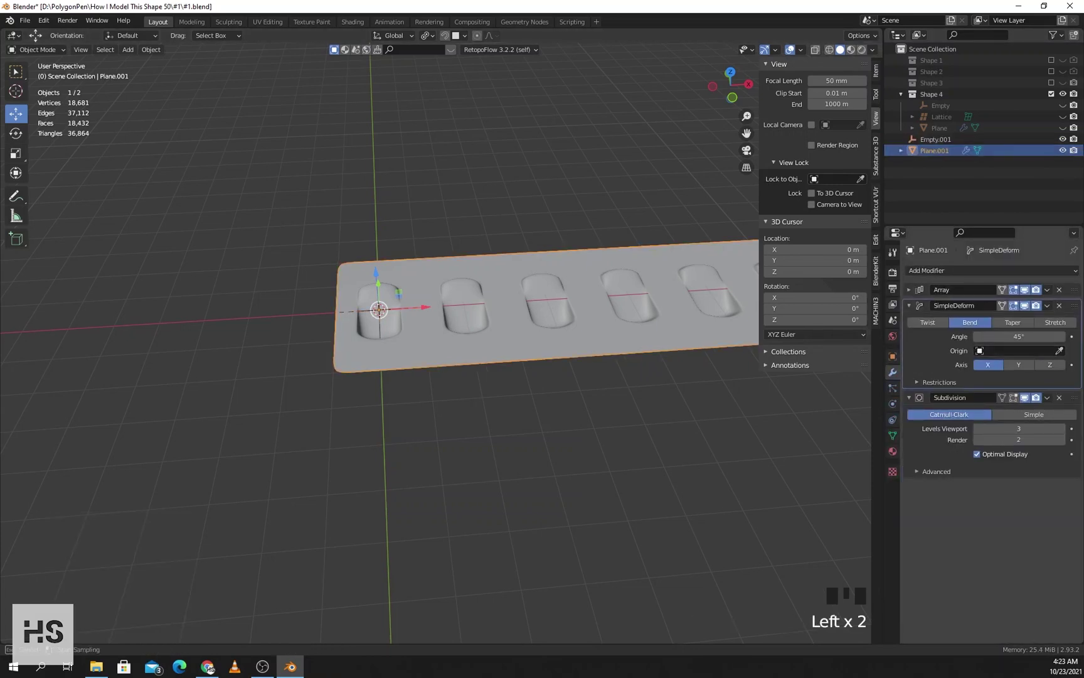
{"action": "left_click", "coordinate": [933, 140]}
{"action": "middle_click_drag", "start_coordinate": [565, 351], "coordinate": [522, 340]}
{"action": "scroll", "coordinate": [552, 343], "scroll_direction": "down", "scroll_amount": 1}
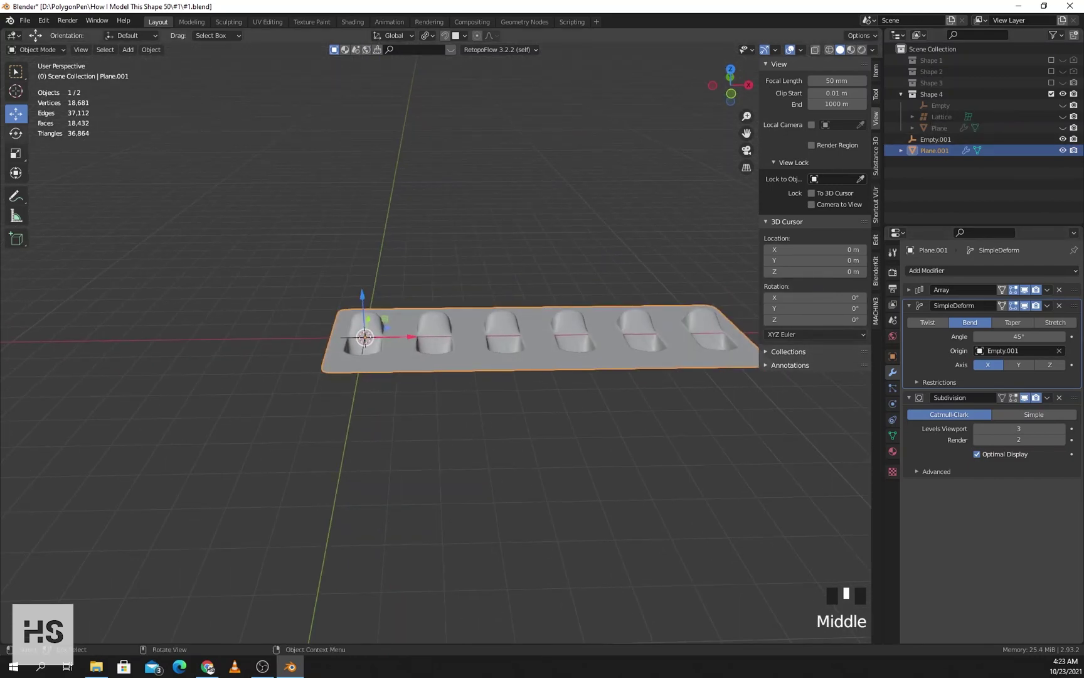
- Set the Simple Deform bend axis to Y
{"action": "left_click", "coordinate": [16, 133]}
{"action": "middle_click_drag", "start_coordinate": [377, 339], "coordinate": [392, 353], "text": "shift"}
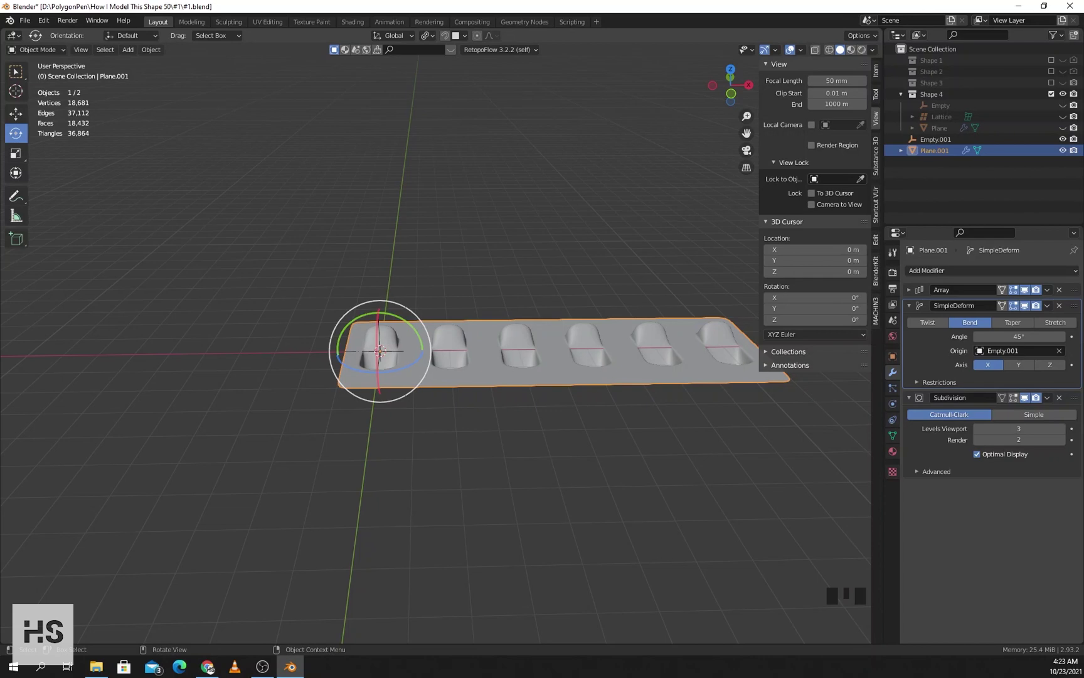
{"action": "left_click", "coordinate": [1018, 365]}
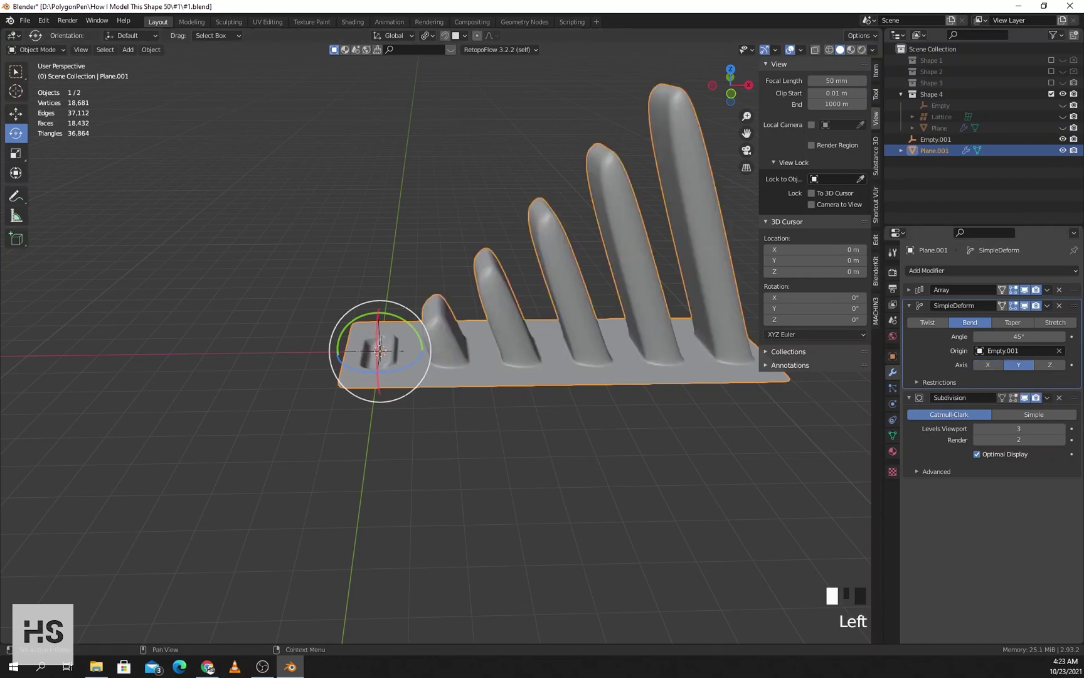
{"action": "middle_click_drag", "start_coordinate": [565, 377], "coordinate": [561, 392], "text": "shift"}
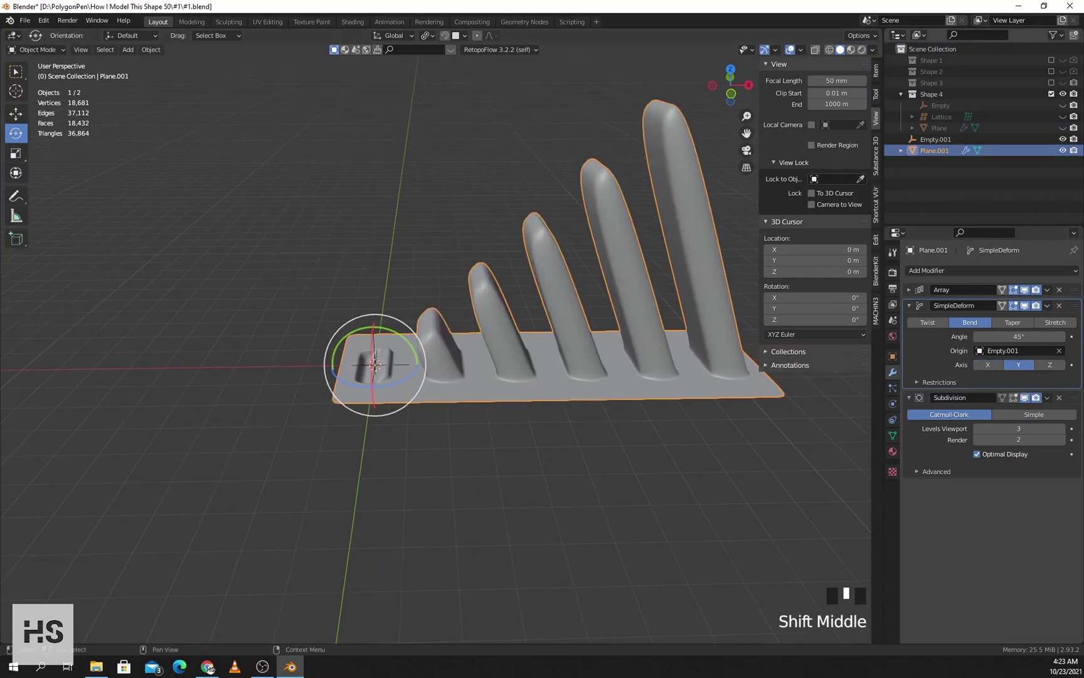
- Rotate the bend origin empty to 90° around Y
{"action": "left_click", "coordinate": [375, 364]}
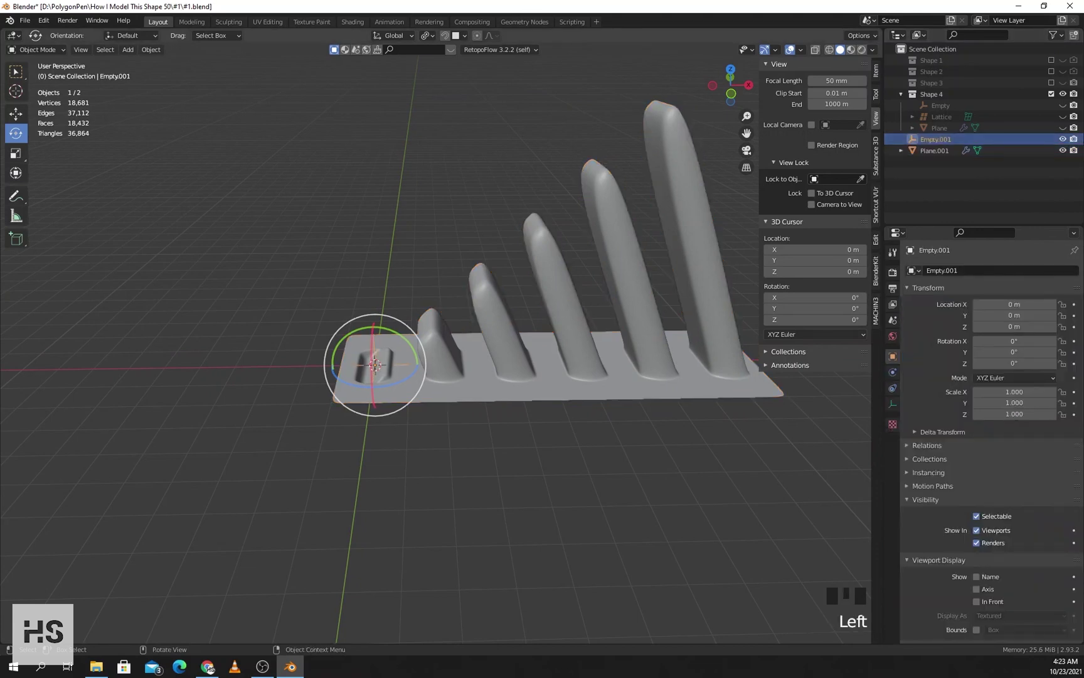
{"action": "left_click", "coordinate": [876, 70]}
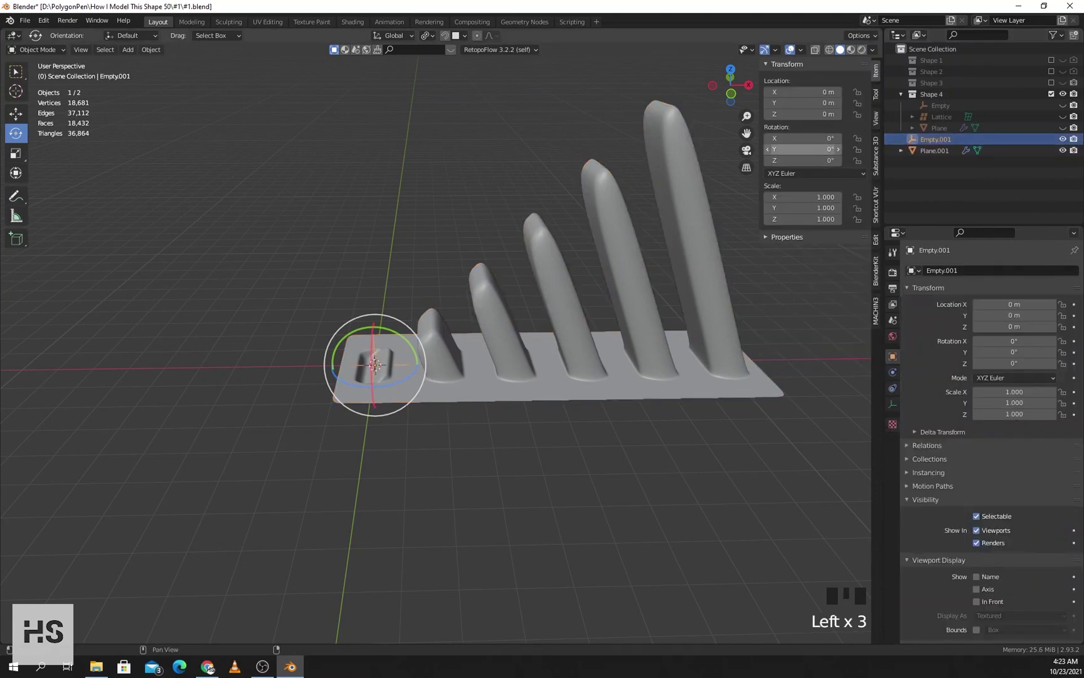
{"action": "left_click", "coordinate": [804, 149]}
{"action": "type", "text": "90"}
{"action": "key", "text": "Return"}
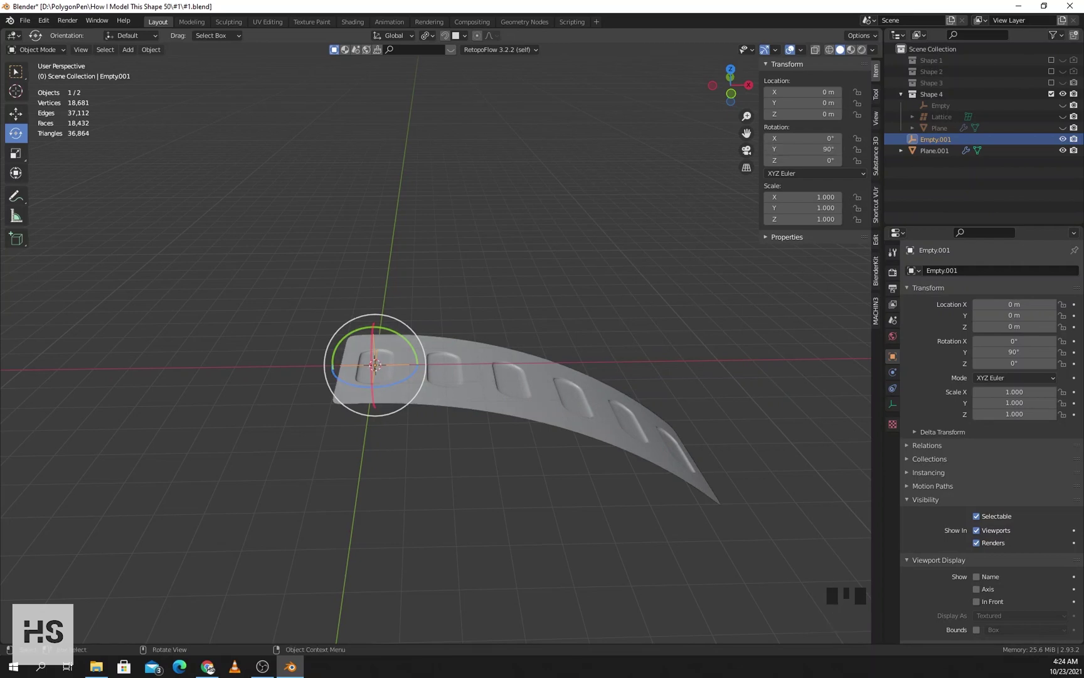
{"action": "left_click", "coordinate": [251, 251]}
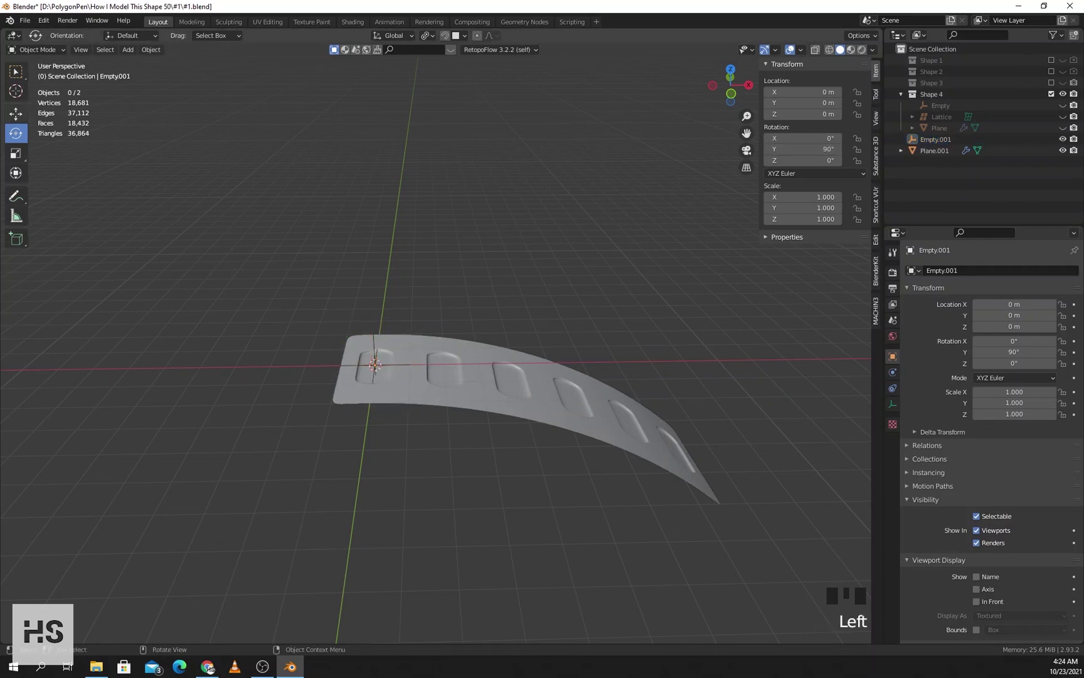
- Set the strip's Simple Deform bend angle to 360° and inspect the seam of the rolled tube
{"action": "left_click", "coordinate": [16, 113]}
{"action": "left_click", "coordinate": [934, 150]}
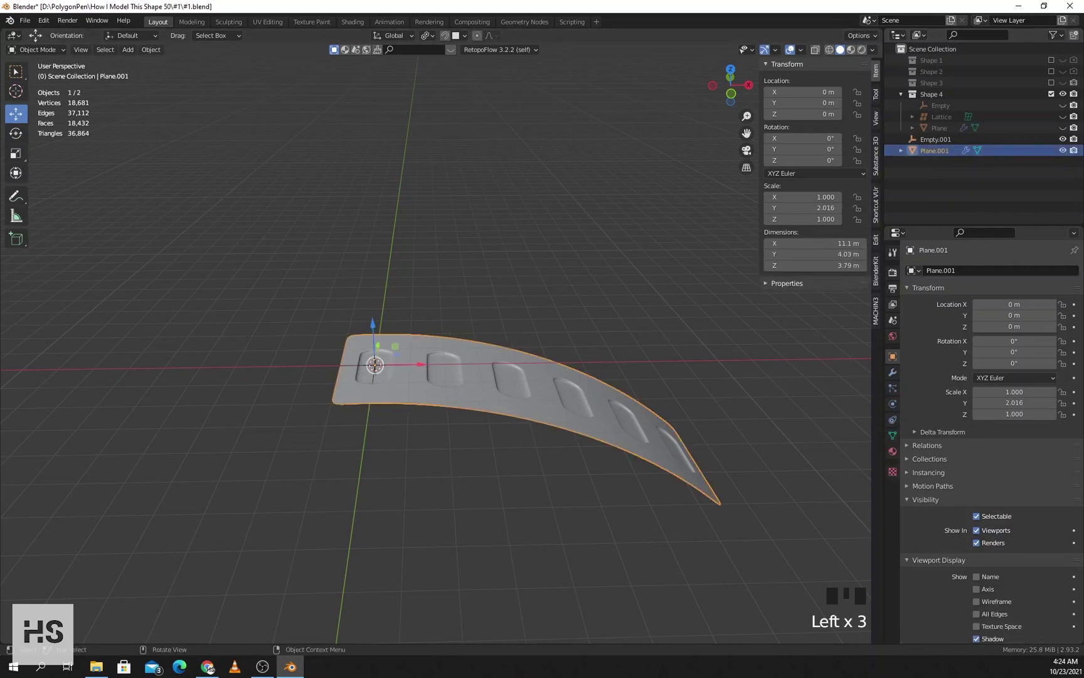
{"action": "left_click", "coordinate": [892, 372]}
{"action": "type", "text": "36"}
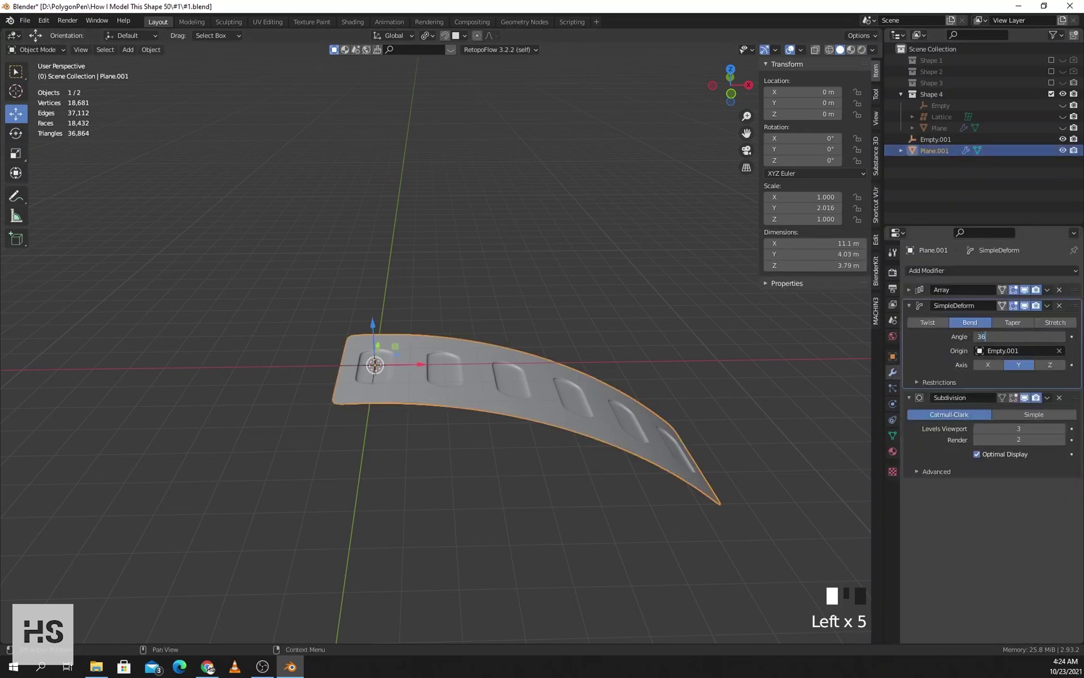
{"action": "type", "text": "0"}
{"action": "key", "text": "Return"}
{"action": "middle_click_drag", "start_coordinate": [439, 282], "coordinate": [537, 220]}
{"action": "scroll", "coordinate": [515, 257], "scroll_direction": "up", "scroll_amount": 2}
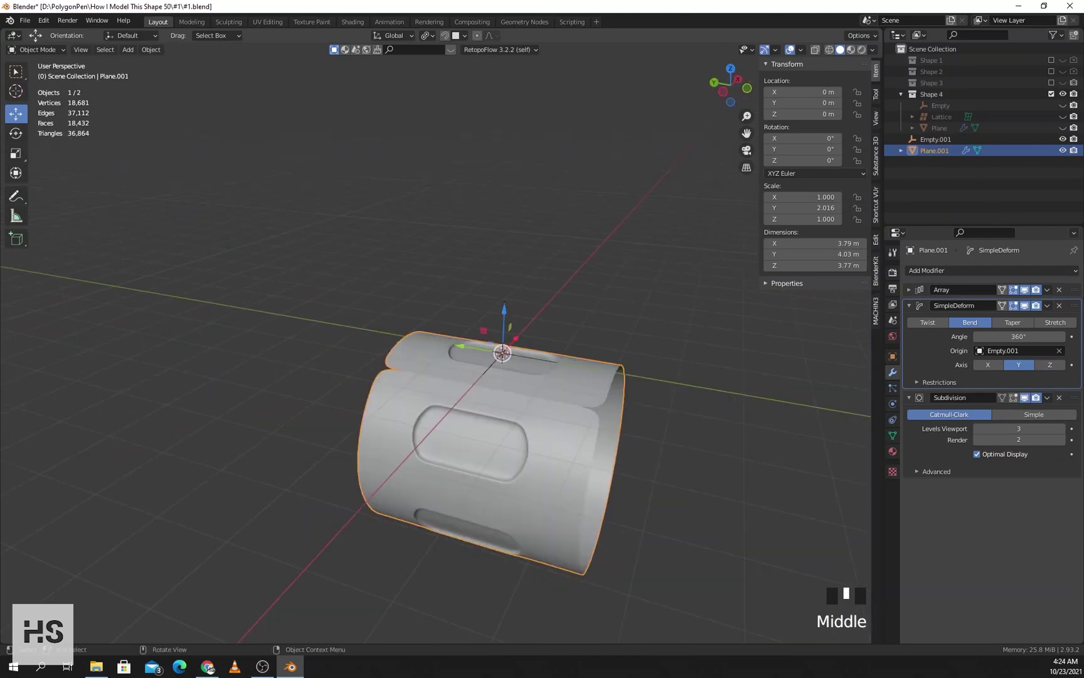
{"action": "middle_click_drag", "start_coordinate": [477, 377], "coordinate": [426, 395], "text": "shift"}
{"action": "scroll", "coordinate": [452, 401], "scroll_direction": "up", "scroll_amount": 2}
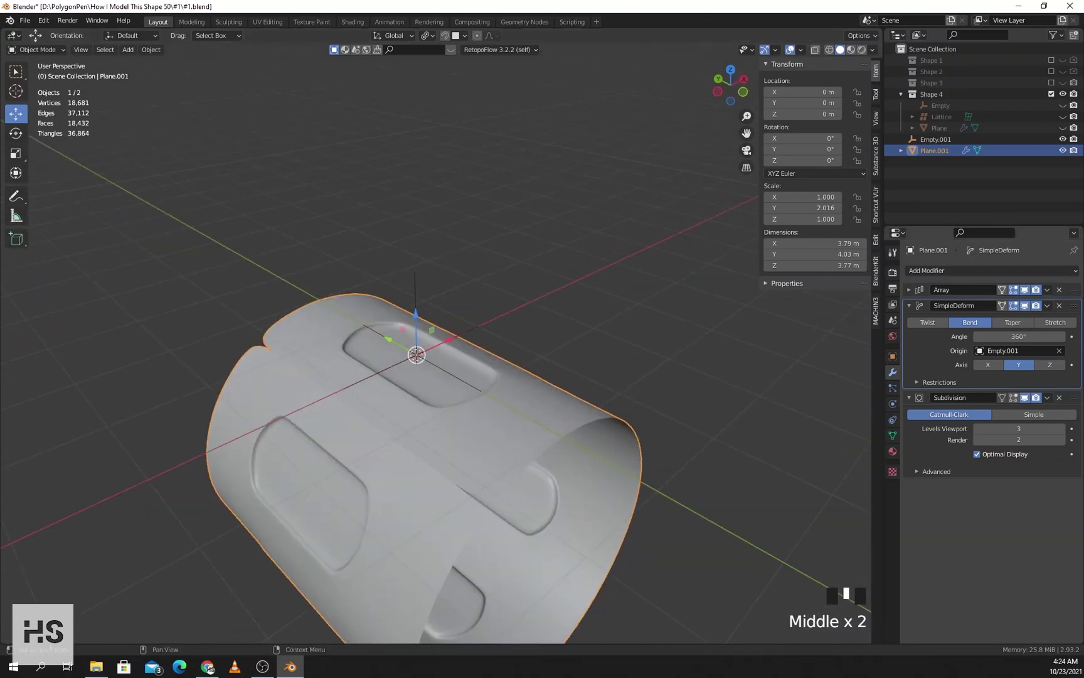
- Add a Weld modifier to the rolled tube and place it above the Subdivision modifier
{"action": "left_click", "coordinate": [909, 290]}
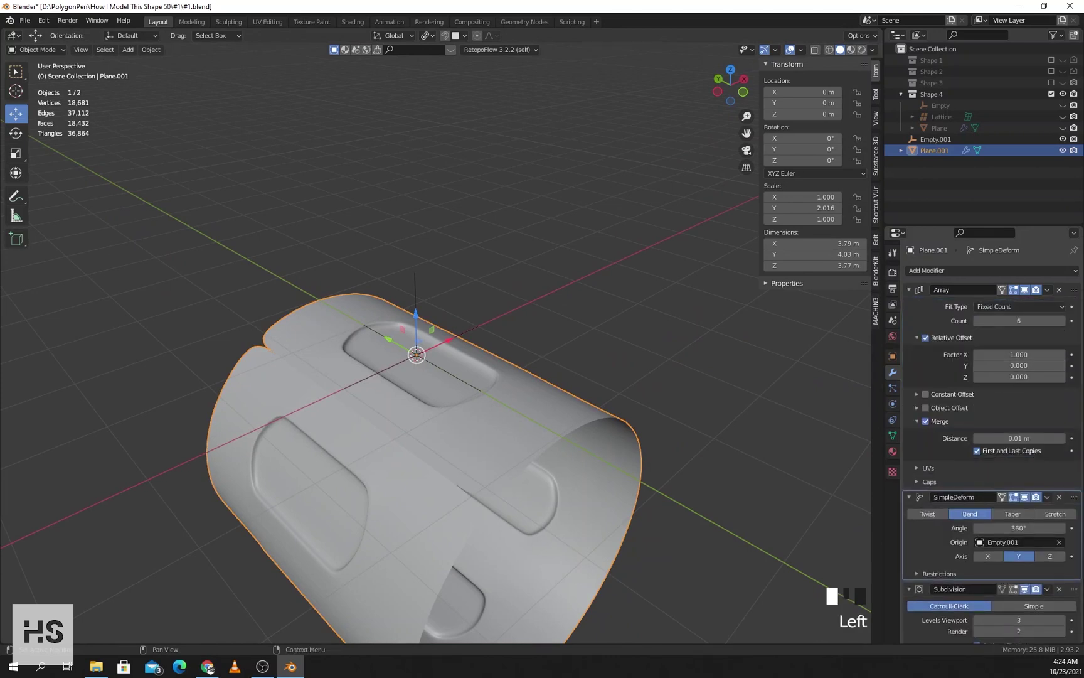
{"action": "left_click", "coordinate": [909, 289]}
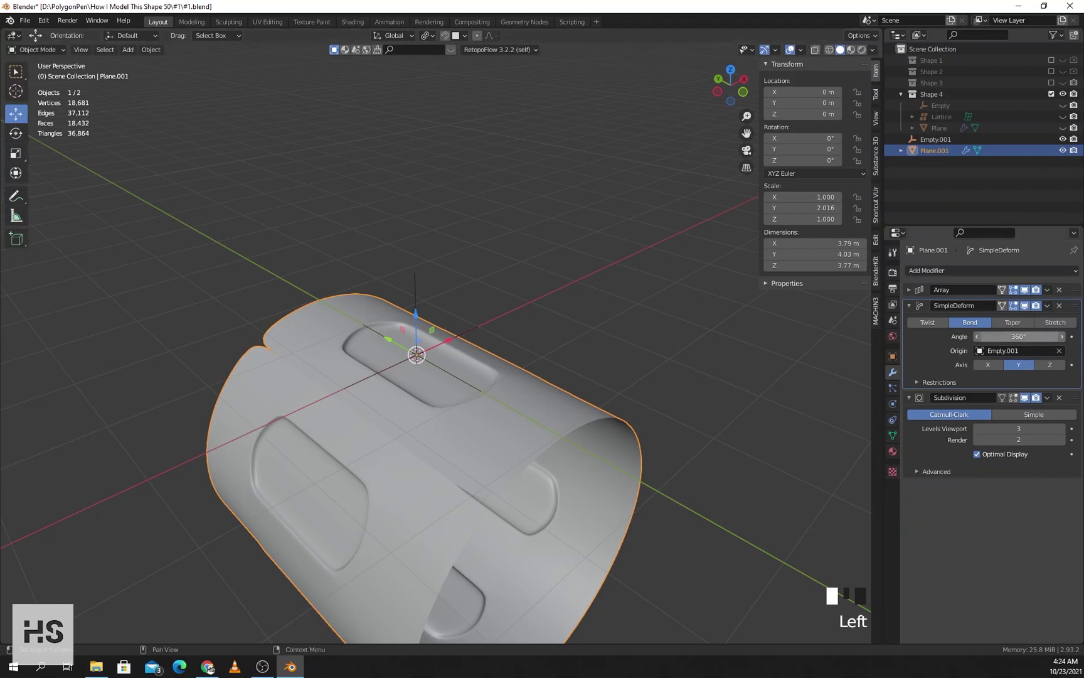
{"action": "left_click", "coordinate": [929, 271]}
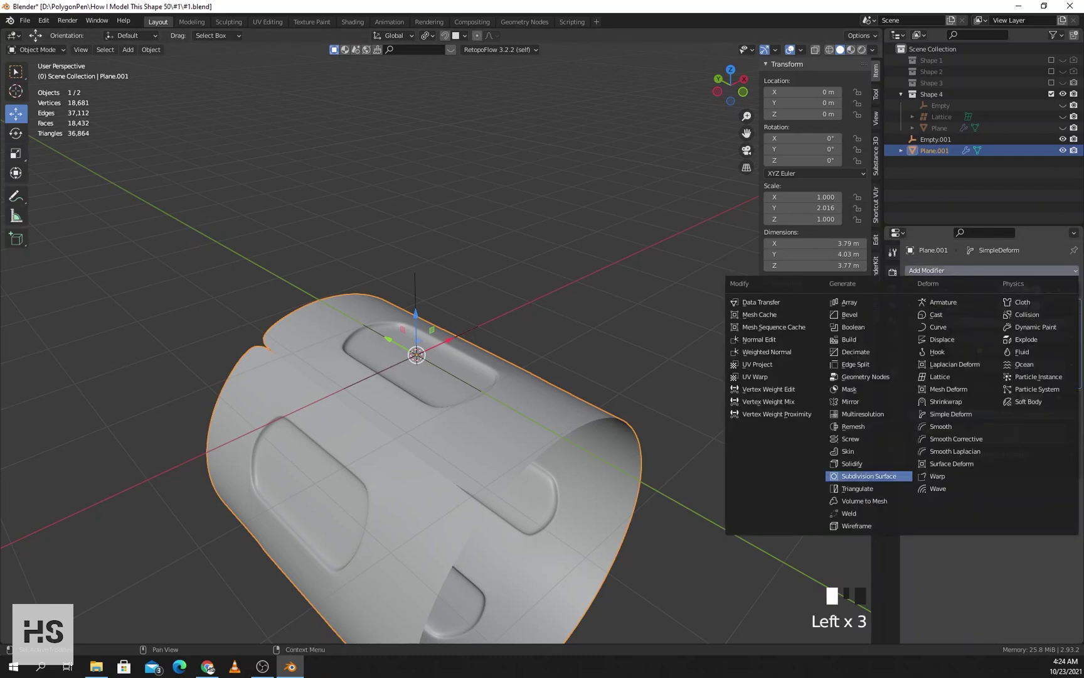
{"action": "left_click", "coordinate": [854, 512]}
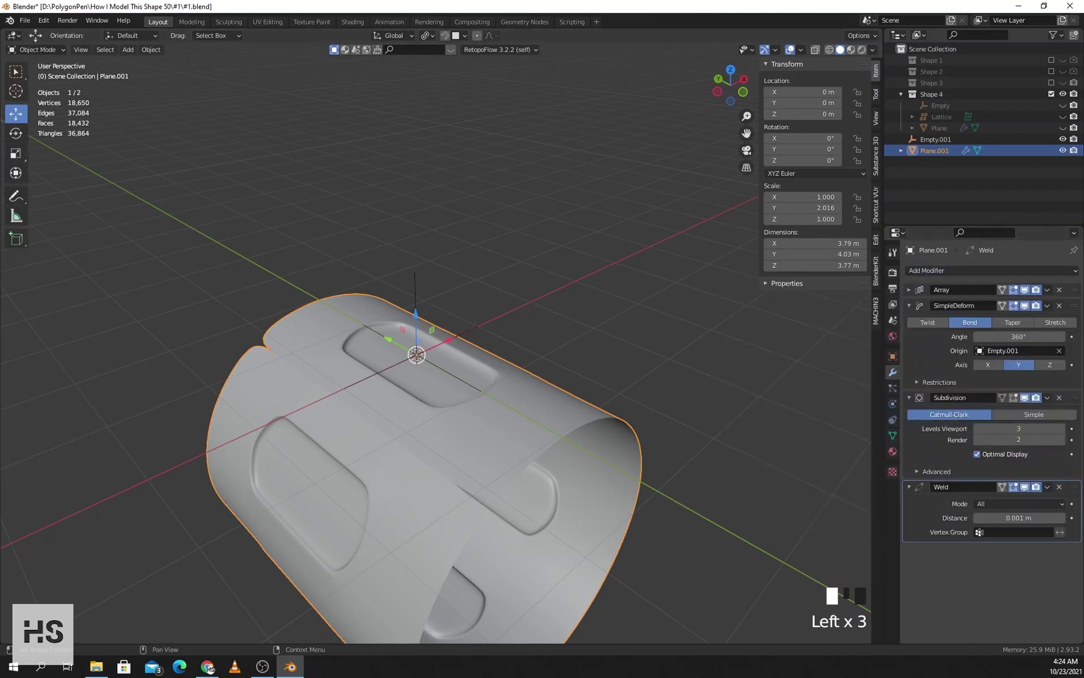
{"action": "left_click_drag", "start_coordinate": [1075, 414], "coordinate": [1075, 383]}
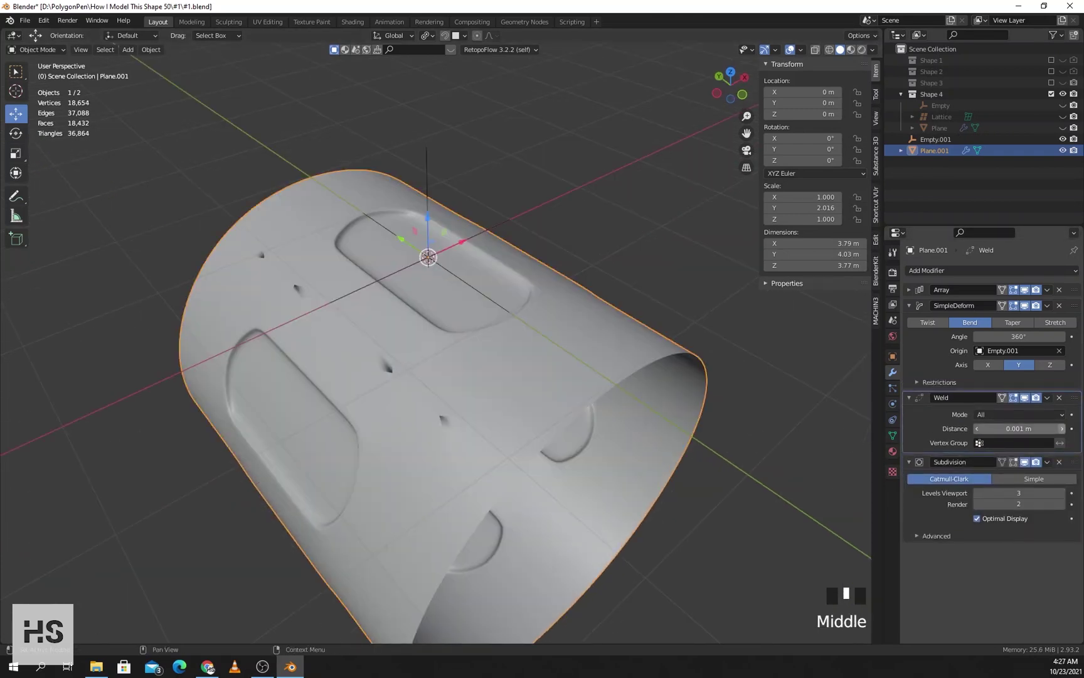
- Increase the Weld modifier's distance to 0.003 m and inspect the tube's seam
{"action": "left_click", "coordinate": [1062, 429]}
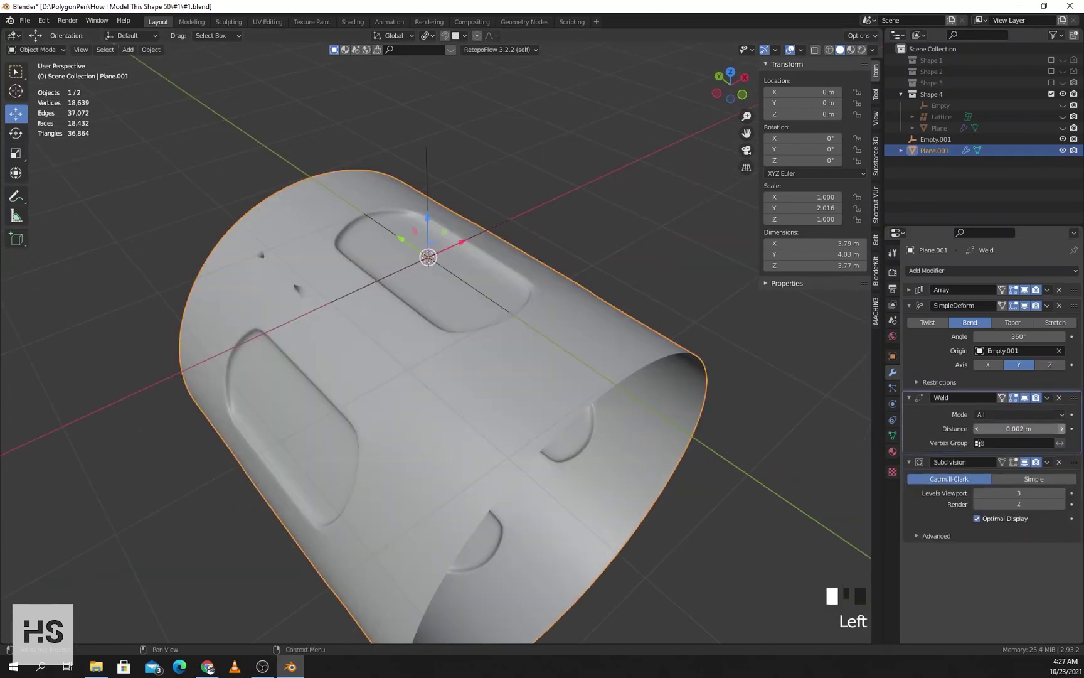
{"action": "left_click", "coordinate": [1062, 428]}
{"action": "middle_click_drag", "start_coordinate": [502, 377], "coordinate": [382, 254]}
{"action": "scroll", "coordinate": [427, 345], "scroll_direction": "down", "scroll_amount": 2}
{"action": "scroll", "coordinate": [381, 254], "scroll_direction": "down", "scroll_amount": 2}
{"action": "middle_click_drag", "start_coordinate": [381, 254], "coordinate": [390, 292], "text": "shift"}
{"action": "middle_click_drag", "start_coordinate": [391, 292], "coordinate": [323, 310]}
- Rotate the tube together with its bend origin empty 90° around the X axis so the tube stands upright
{"action": "left_click", "coordinate": [936, 139], "text": "shift"}
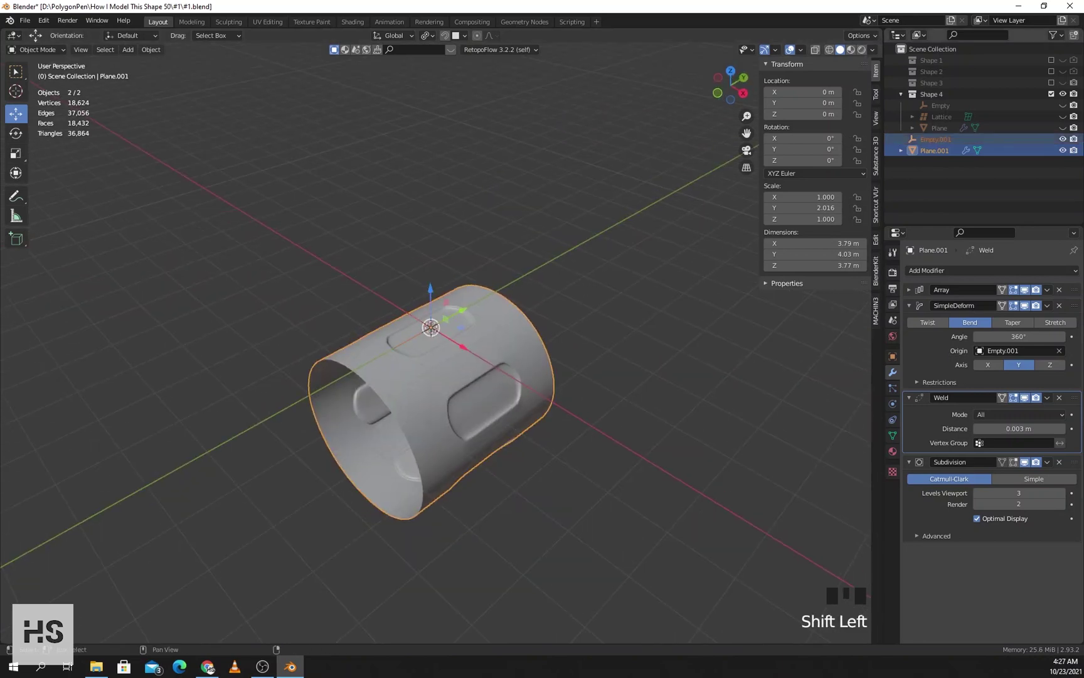
{"action": "middle_click_drag", "start_coordinate": [431, 327], "coordinate": [496, 352], "text": "shift"}
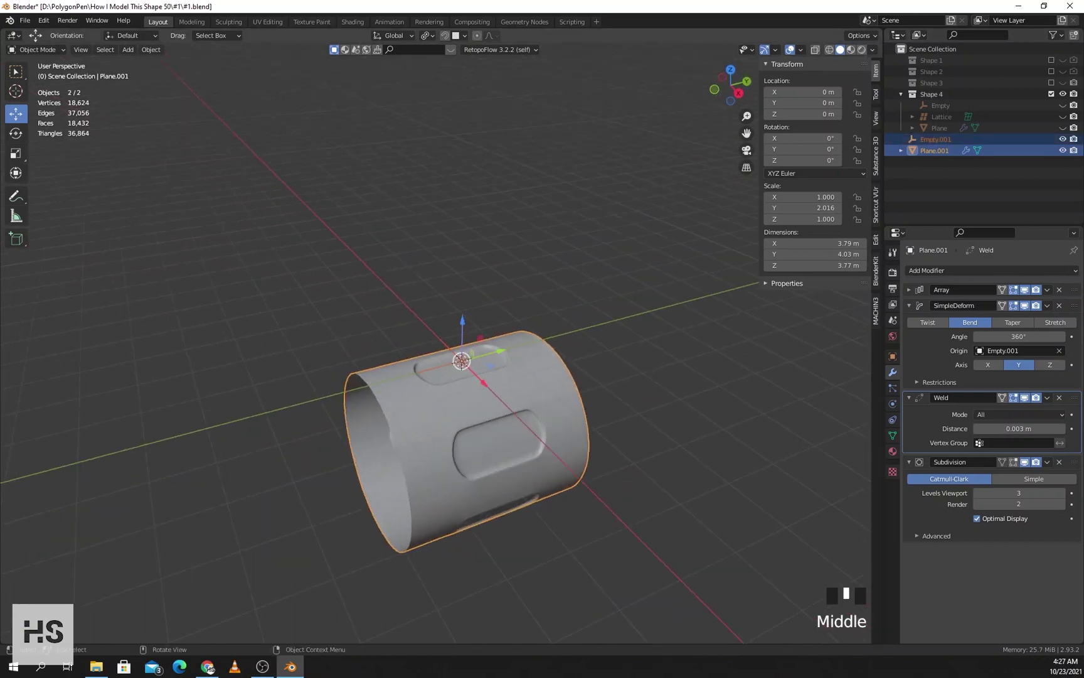
{"action": "key", "text": "r"}
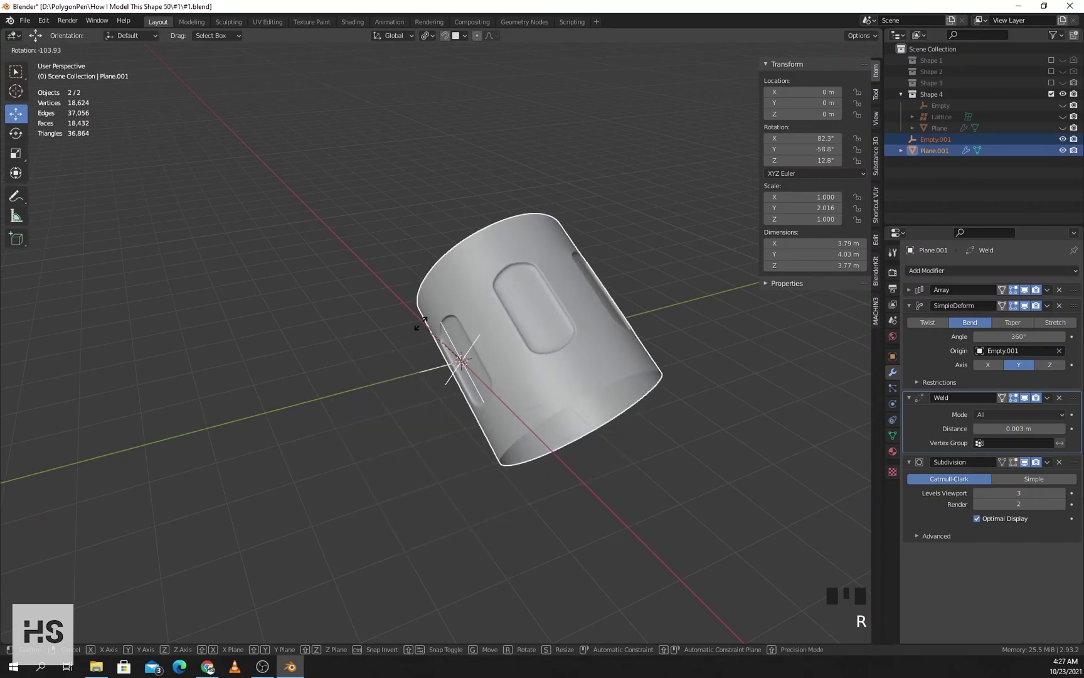
{"action": "key", "text": "Escape"}
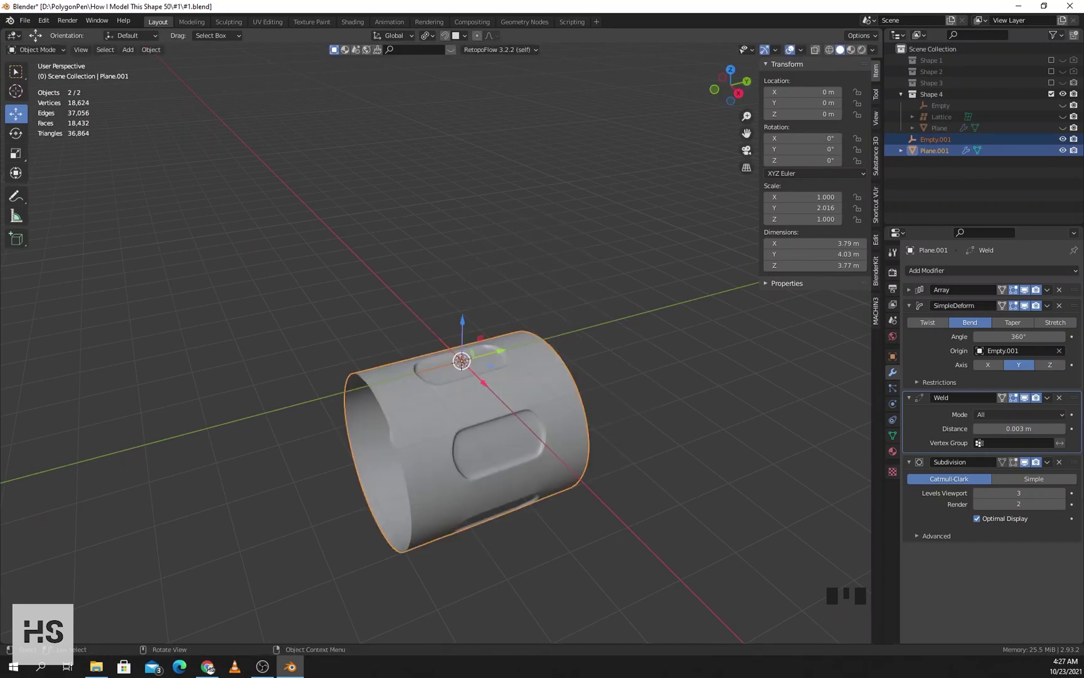
{"action": "type", "text": "rx90"}
{"action": "key", "text": "Return"}
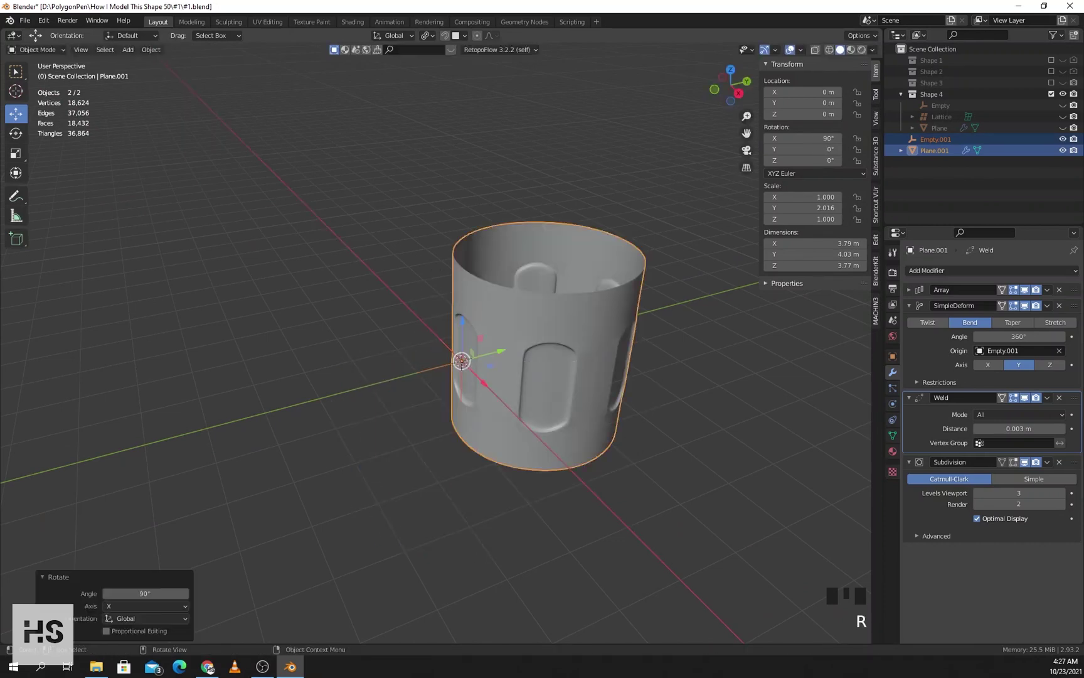
- Move the tube and its empty along Y to about -1.795 m, centring the tube on the world origin
{"action": "left_click_drag", "start_coordinate": [496, 352], "coordinate": [414, 372]}
{"action": "middle_click_drag", "start_coordinate": [439, 313], "coordinate": [439, 376]}
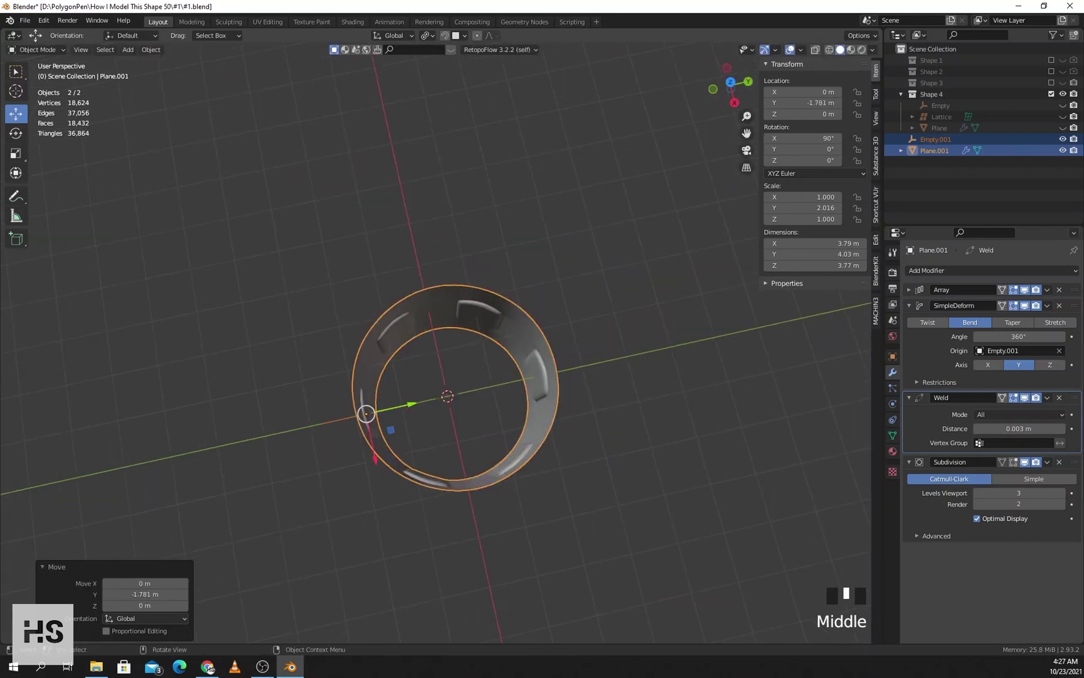
{"action": "left_click_drag", "start_coordinate": [411, 405], "coordinate": [409, 405]}
{"action": "middle_click_drag", "start_coordinate": [411, 401], "coordinate": [517, 305]}
{"action": "middle_click_drag", "start_coordinate": [518, 304], "coordinate": [571, 371], "text": "shift"}
- Add a lattice at the world origin and scale it uniformly to about 4.62 m so it encloses the tube
{"action": "key", "text": "Tab"}
{"action": "left_click", "coordinate": [577, 365]}
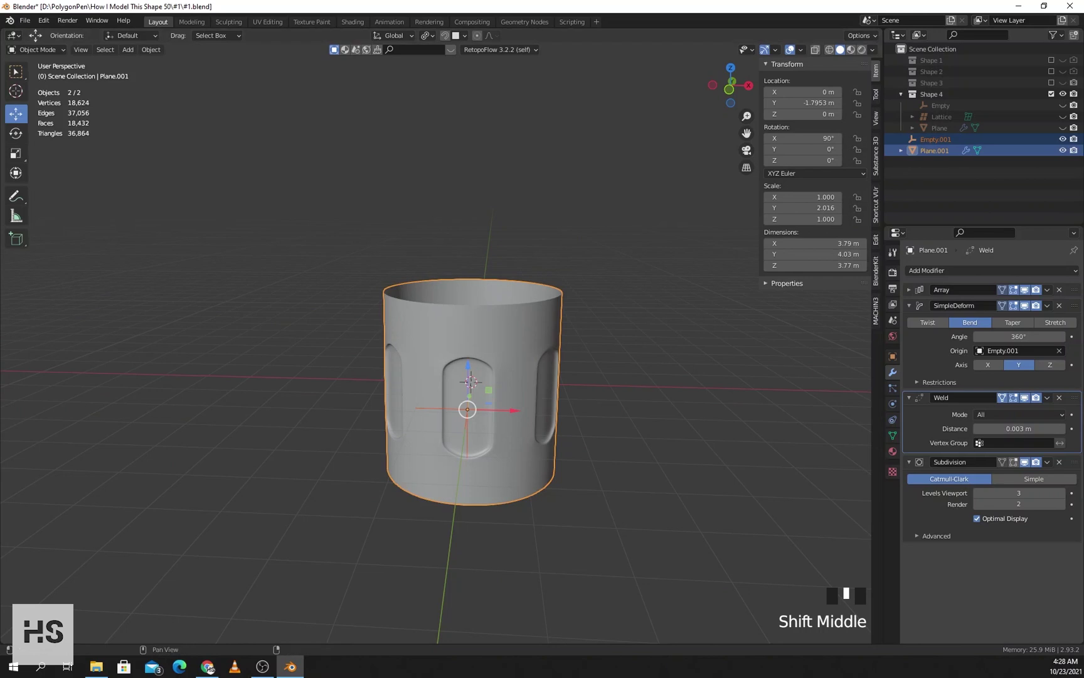
{"action": "key", "text": "shift+a"}
{"action": "mouse_move", "coordinate": [528, 337]}
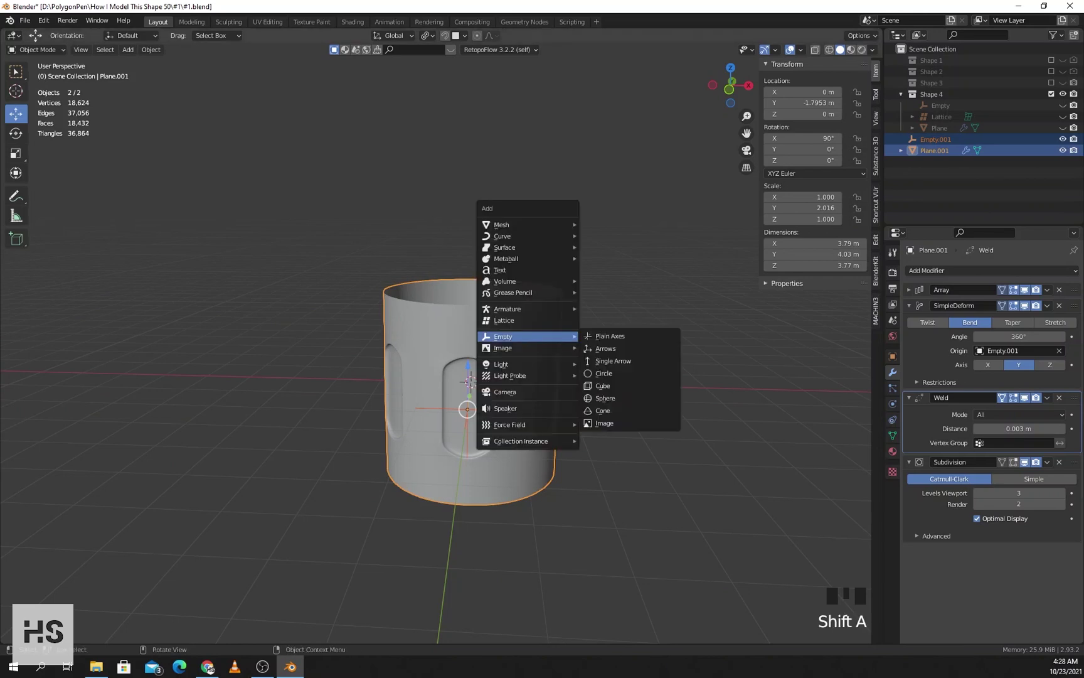
{"action": "left_click", "coordinate": [504, 320]}
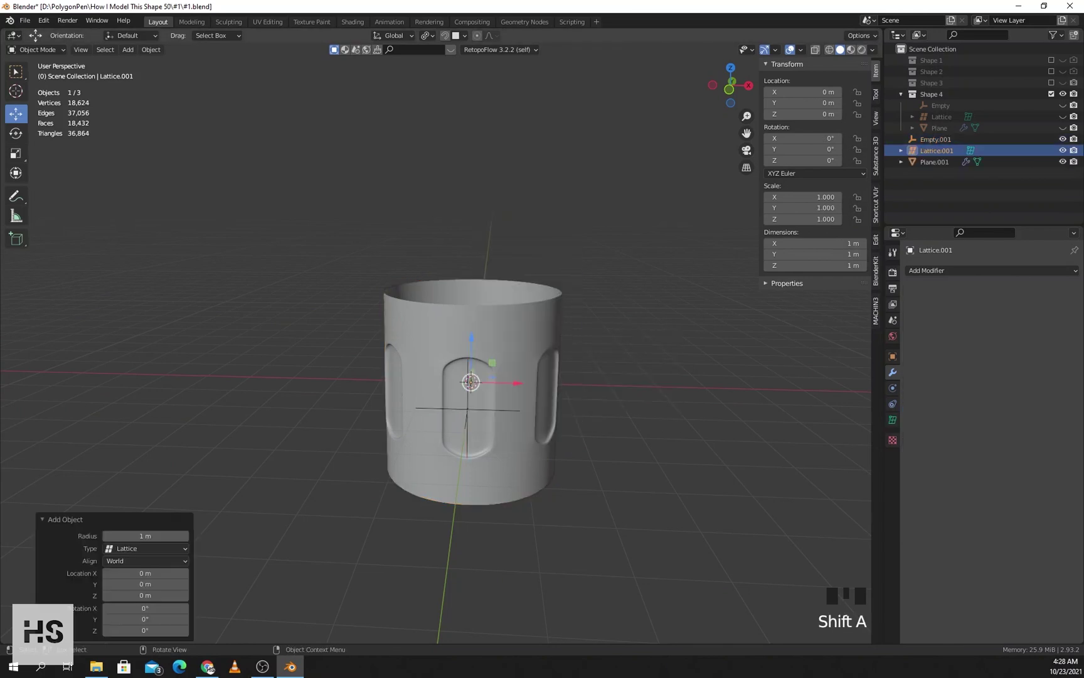
{"action": "key", "text": "s"}
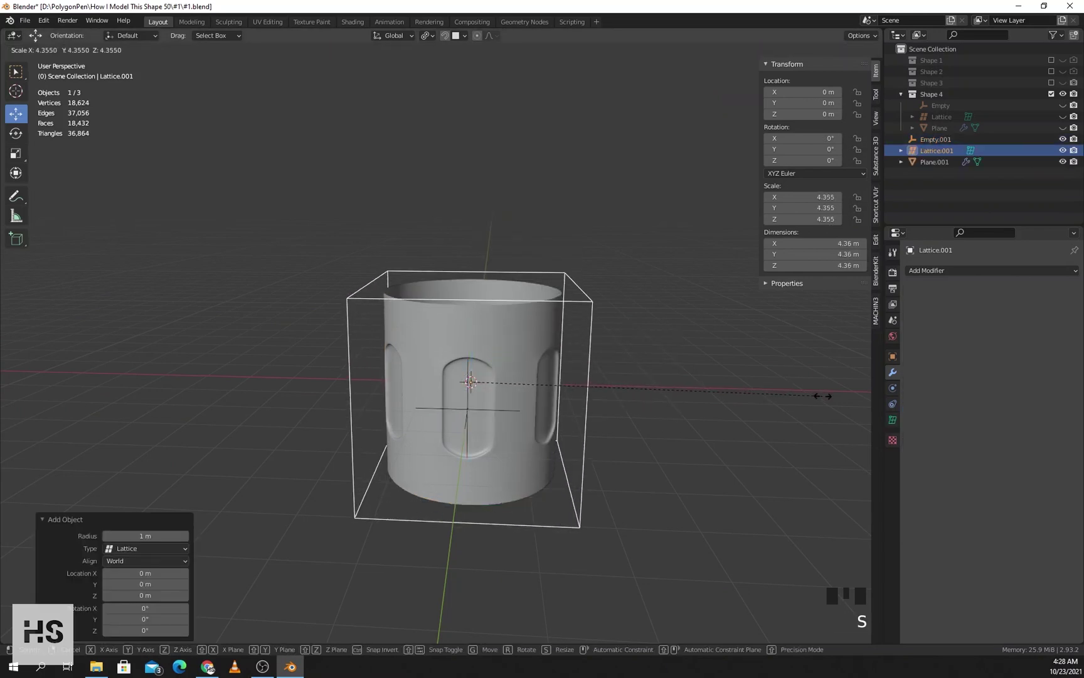
{"action": "left_click", "coordinate": [824, 396]}
{"action": "middle_click_drag", "start_coordinate": [824, 396], "coordinate": [803, 383]}
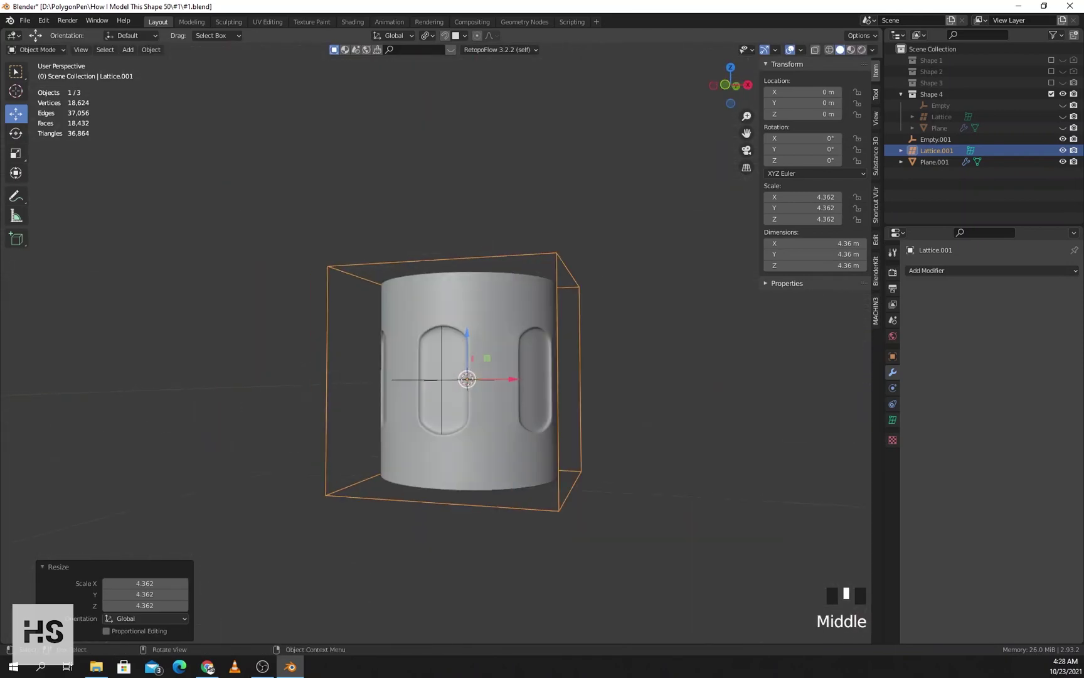
{"action": "left_click", "coordinate": [725, 84]}
{"action": "scroll", "coordinate": [477, 301], "scroll_direction": "up", "scroll_amount": 2}
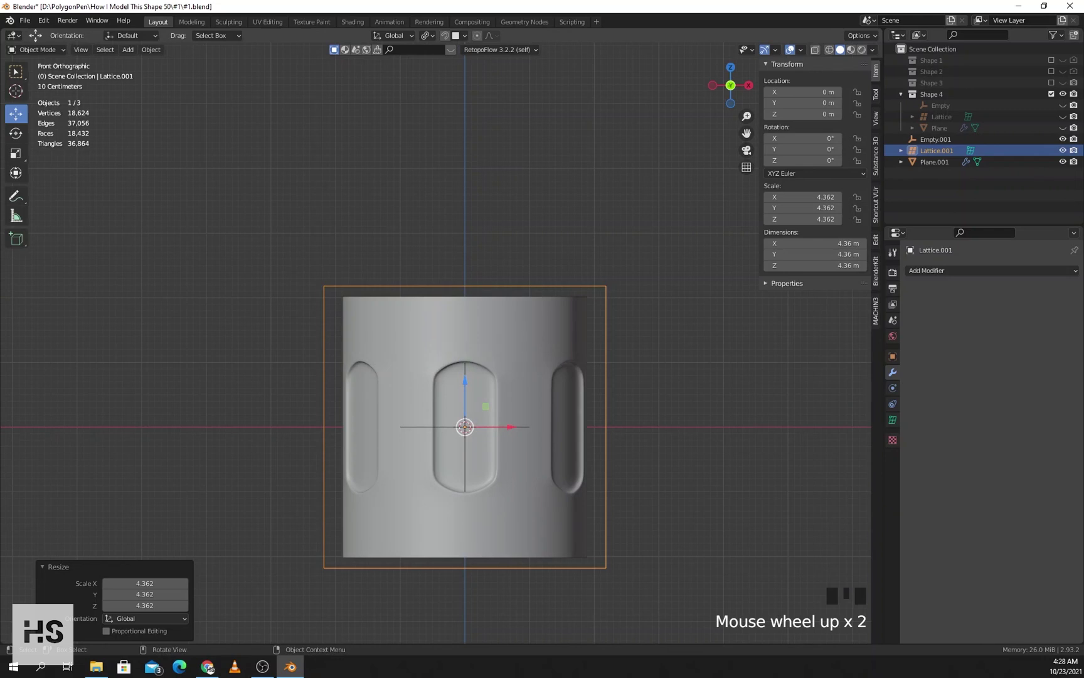
{"action": "key", "text": "s"}
{"action": "left_click", "coordinate": [552, 427]}
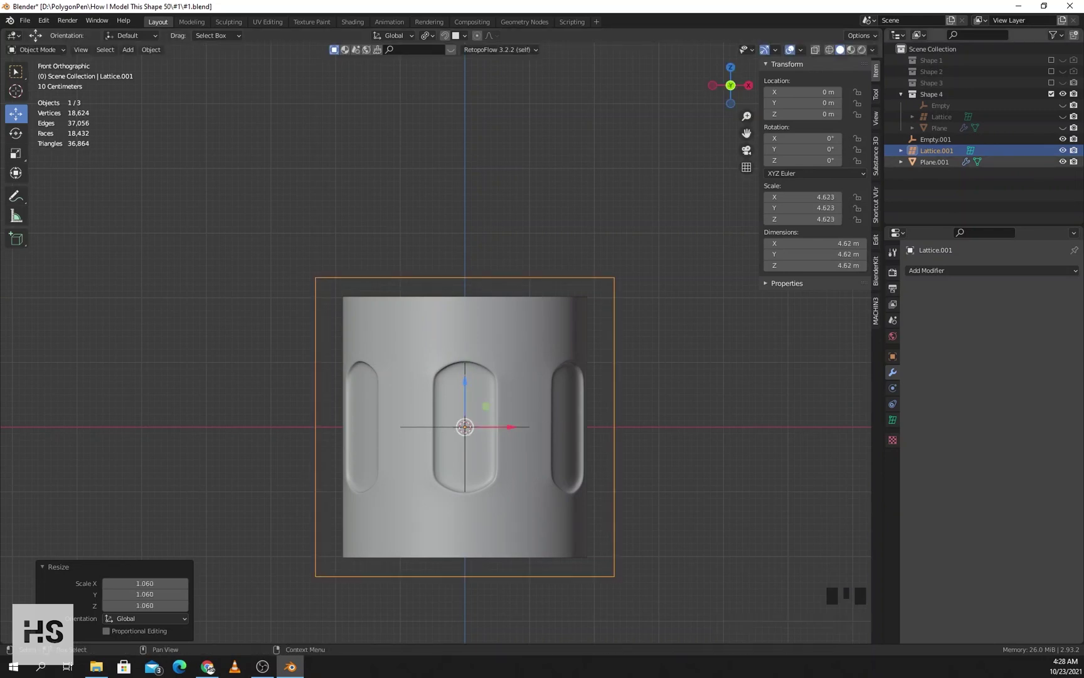
- Add a Lattice modifier to the tube, place it above the Subdivision modifier, and assign Lattice.001 as its object
{"action": "left_click", "coordinate": [914, 162]}
{"action": "left_click", "coordinate": [893, 372]}
{"action": "left_click", "coordinate": [991, 270]}
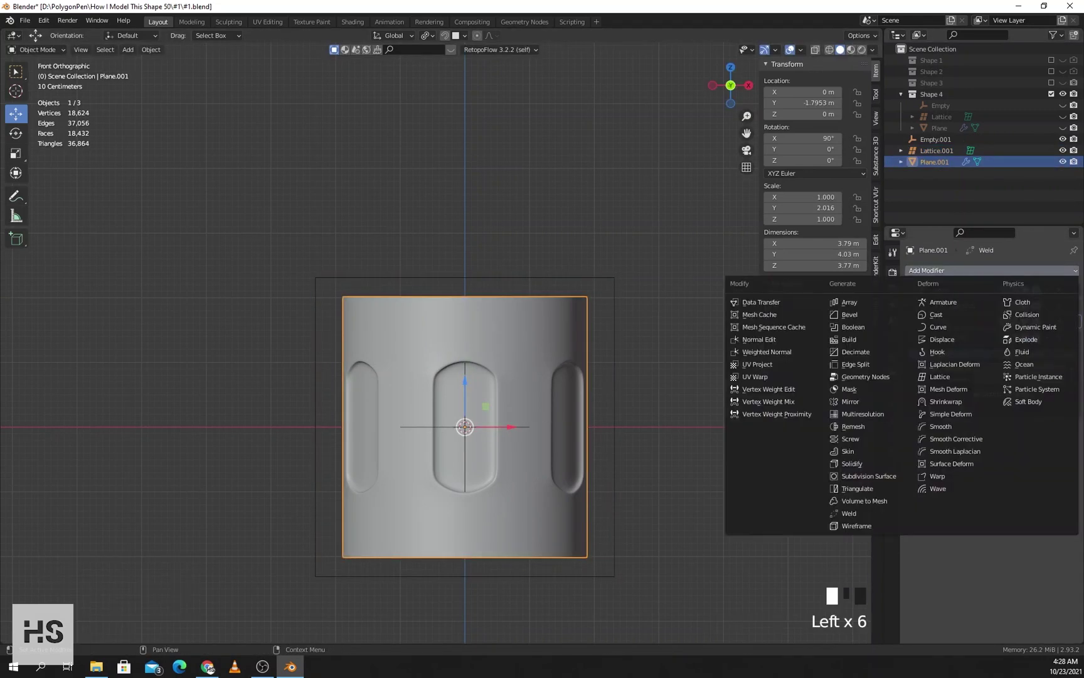
{"action": "left_click", "coordinate": [940, 376]}
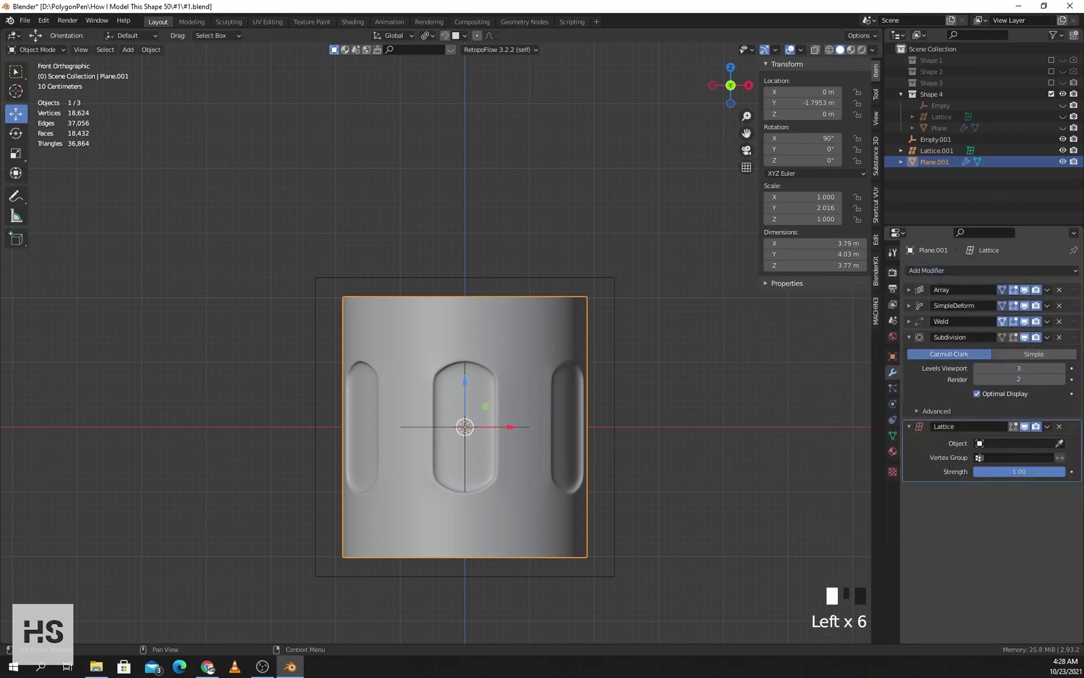
{"action": "left_click_drag", "start_coordinate": [1075, 426], "coordinate": [1075, 323]}
{"action": "left_click", "coordinate": [1060, 355]}
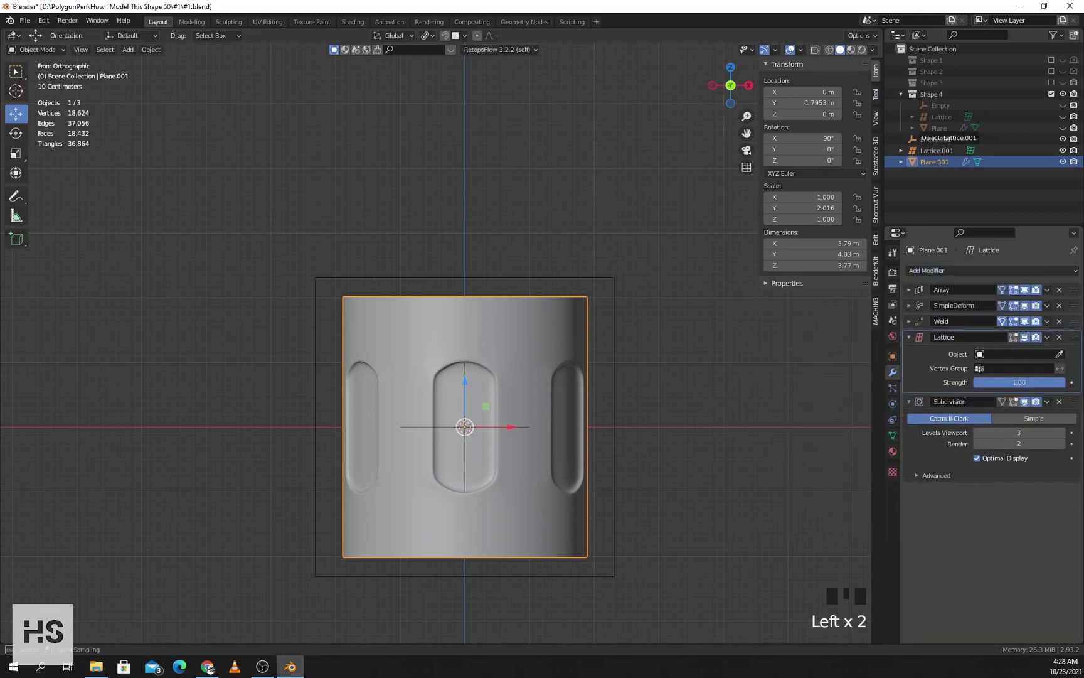
{"action": "left_click", "coordinate": [937, 150]}
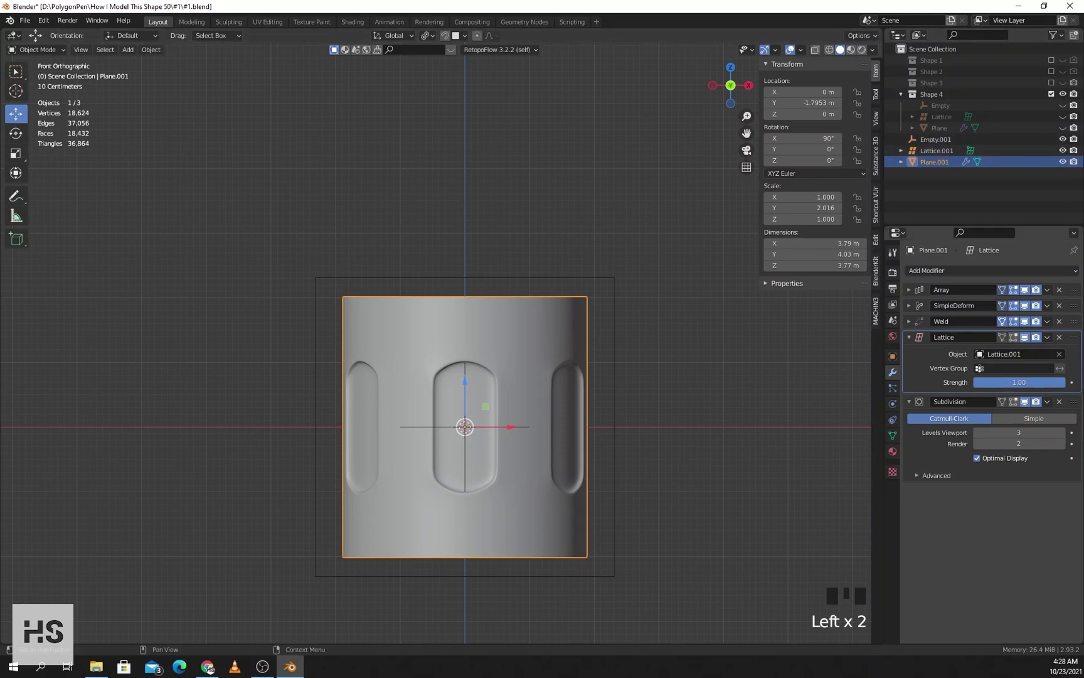
{"action": "left_click", "coordinate": [909, 337]}
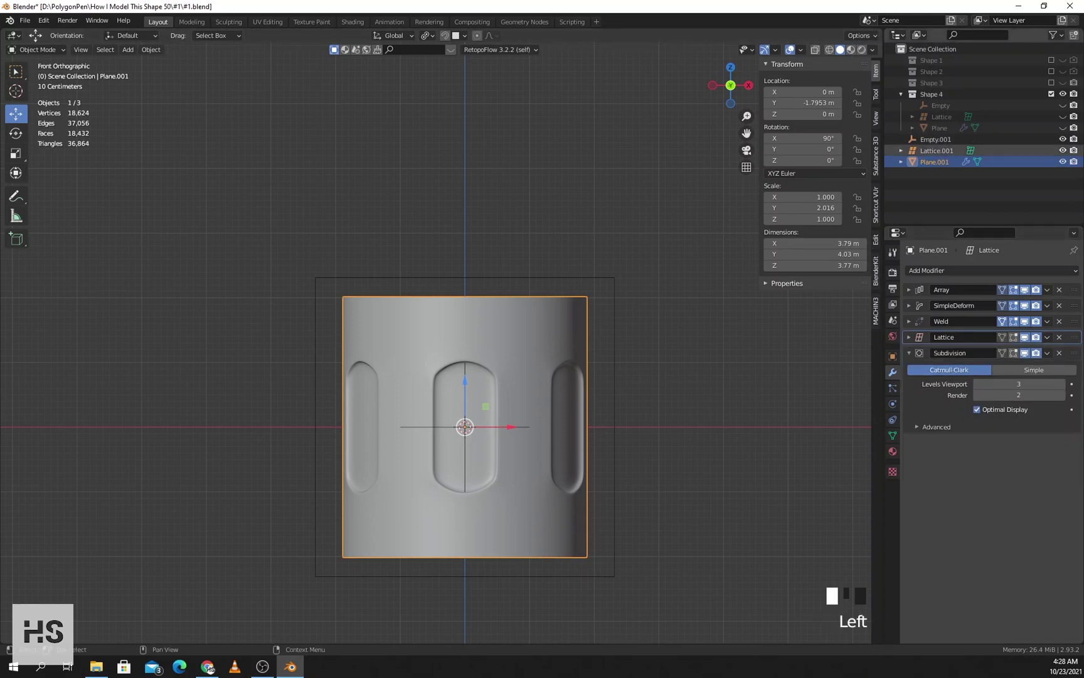
- Set the lattice's resolution to 3 in U, 5 in V and 5 in W
{"action": "left_click", "coordinate": [936, 151]}
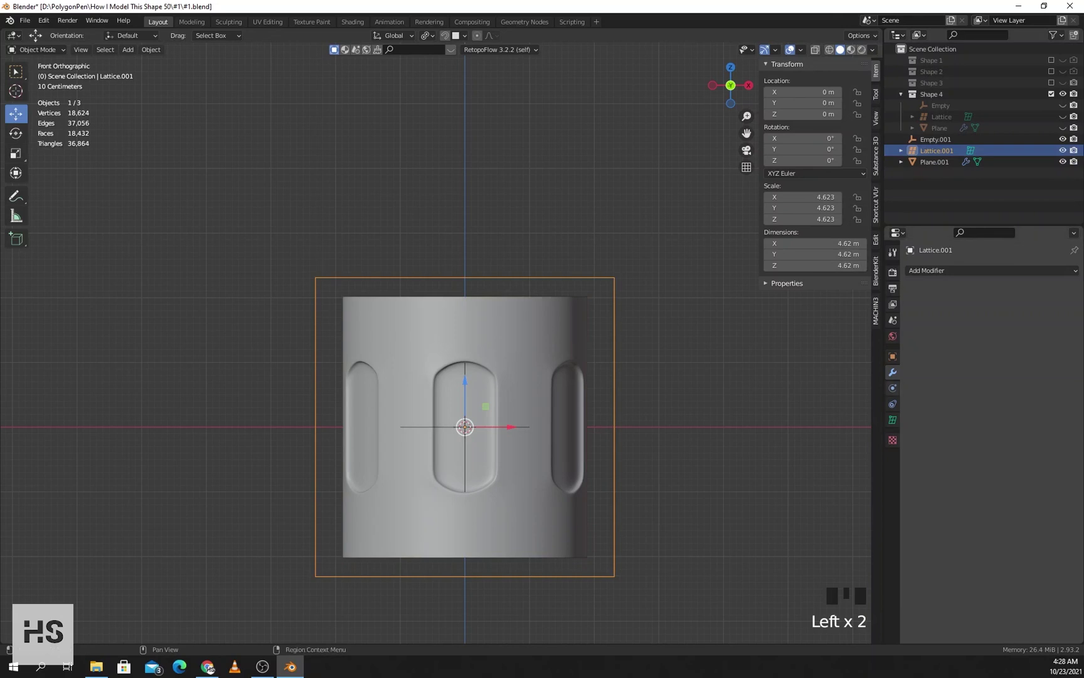
{"action": "left_click", "coordinate": [892, 419]}
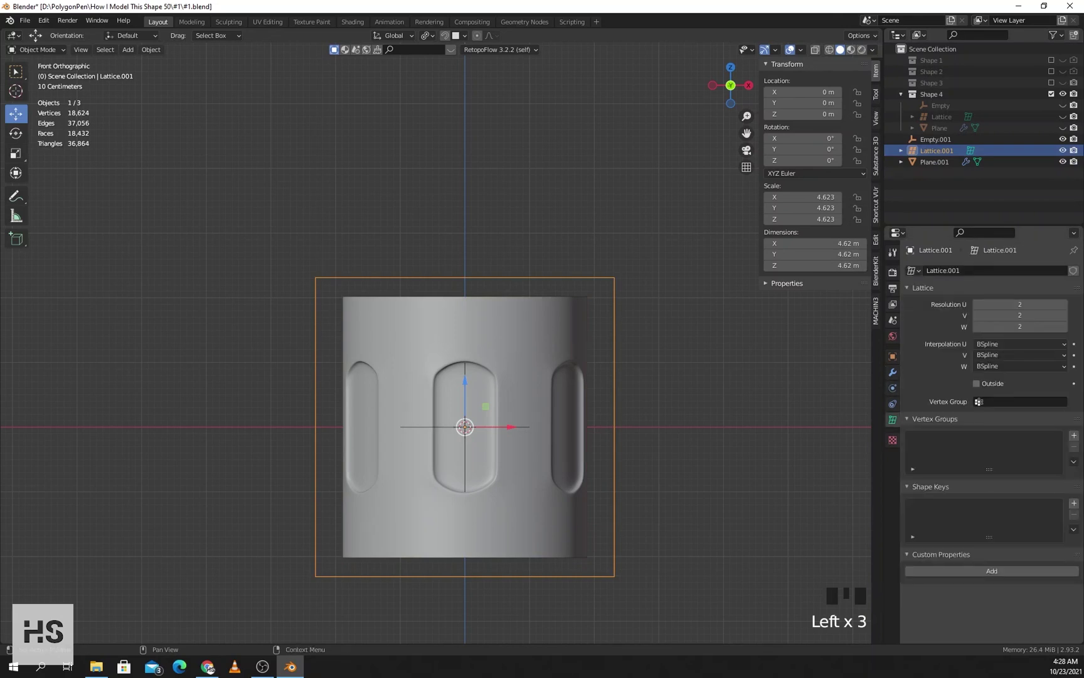
{"action": "left_click", "coordinate": [1064, 326]}
{"action": "left_click", "coordinate": [1064, 316]}
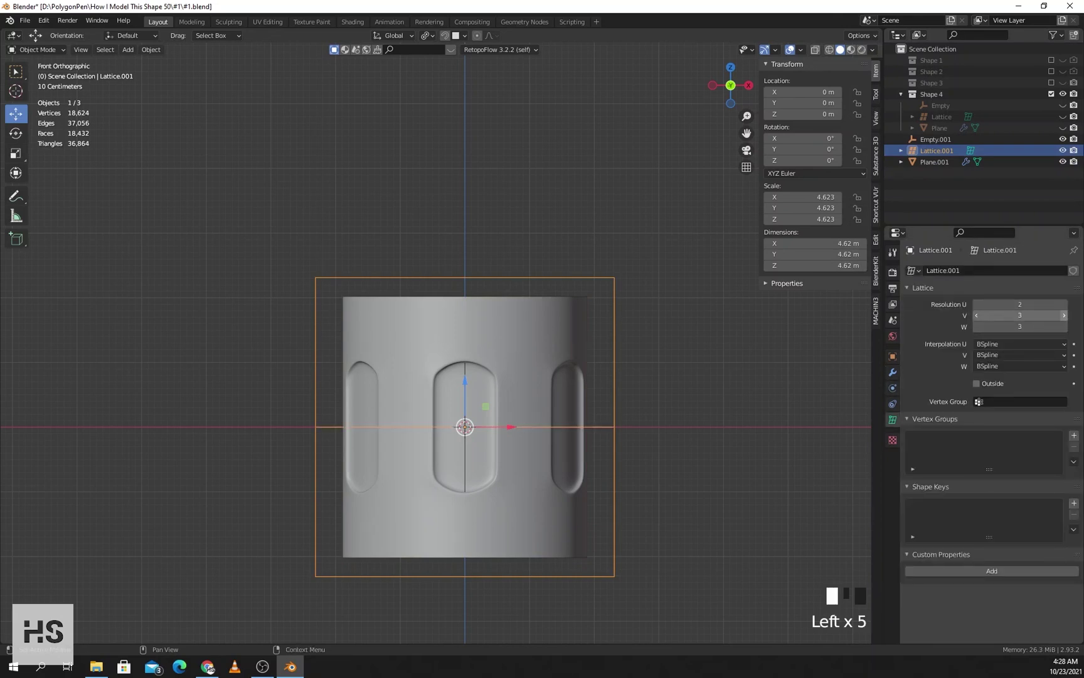
{"action": "left_click", "coordinate": [1064, 315]}
{"action": "left_click", "coordinate": [1064, 326]}
{"action": "left_click", "coordinate": [1065, 327]}
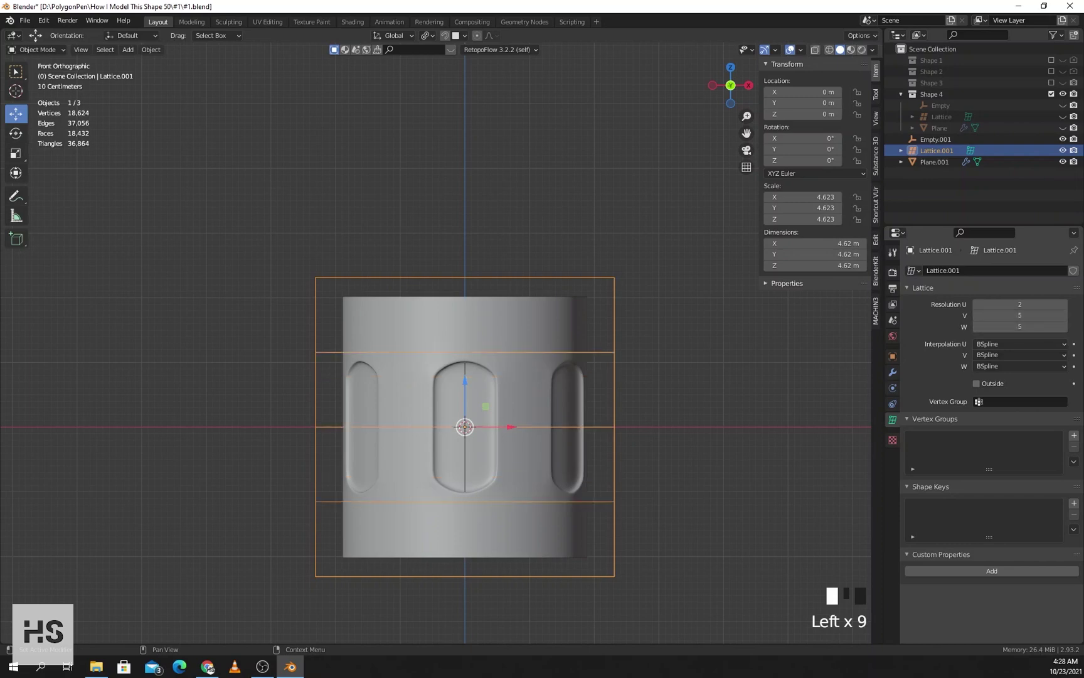
{"action": "middle_click_drag", "start_coordinate": [615, 371], "coordinate": [652, 483]}
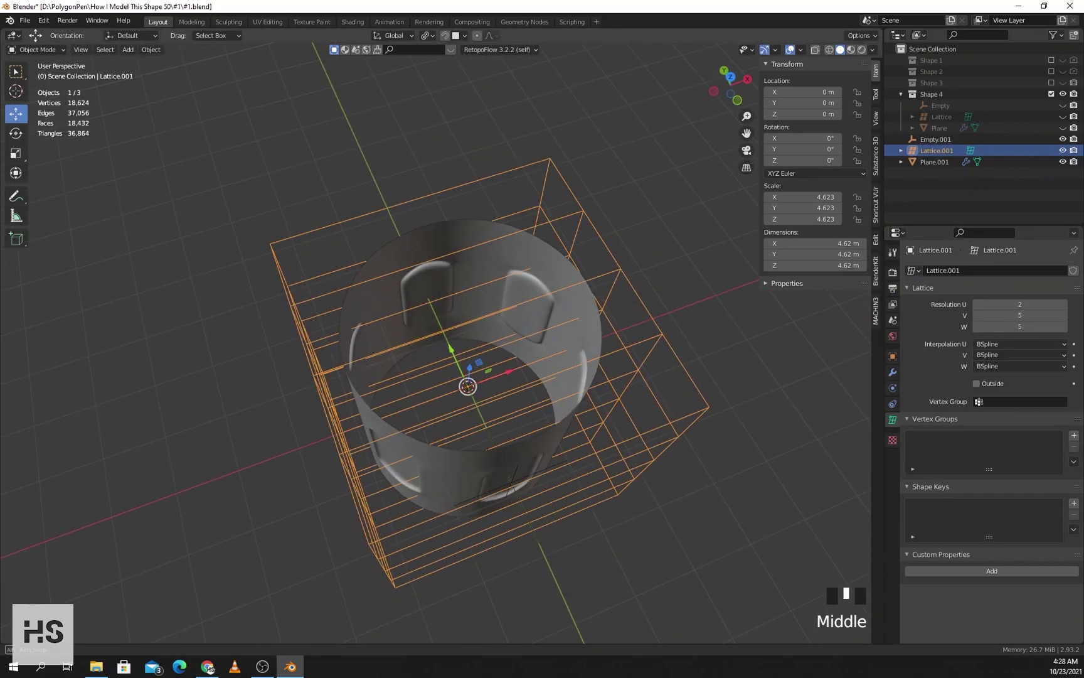
{"action": "left_click", "coordinate": [1065, 305]}
{"action": "middle_click_drag", "start_coordinate": [703, 352], "coordinate": [666, 314]}
- In front view, scale the lattice's top row of points to about 0.411 in X and Y only
{"action": "left_click", "coordinate": [731, 98]}
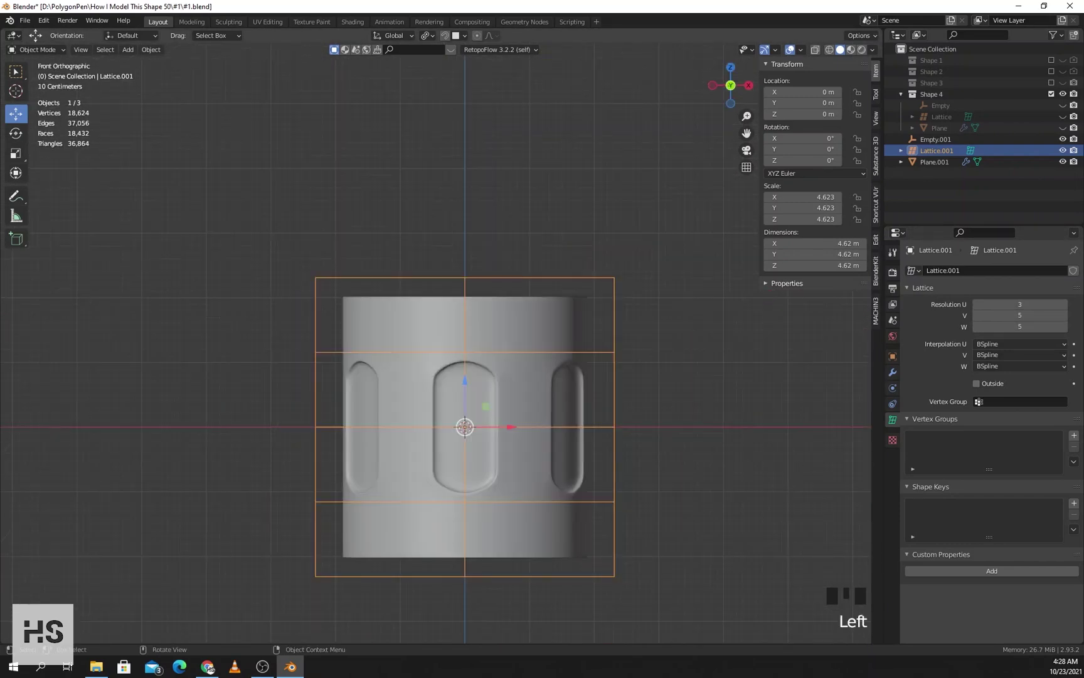
{"action": "key", "text": "Tab"}
{"action": "left_click_drag", "start_coordinate": [214, 242], "coordinate": [712, 307]}
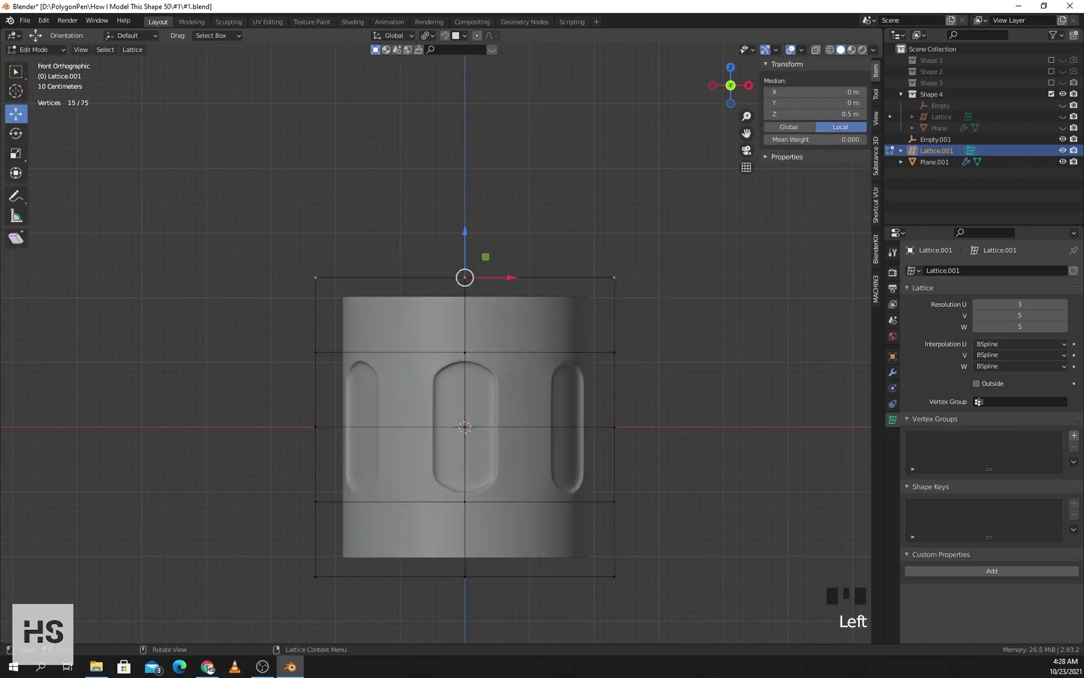
{"action": "key", "text": "s"}
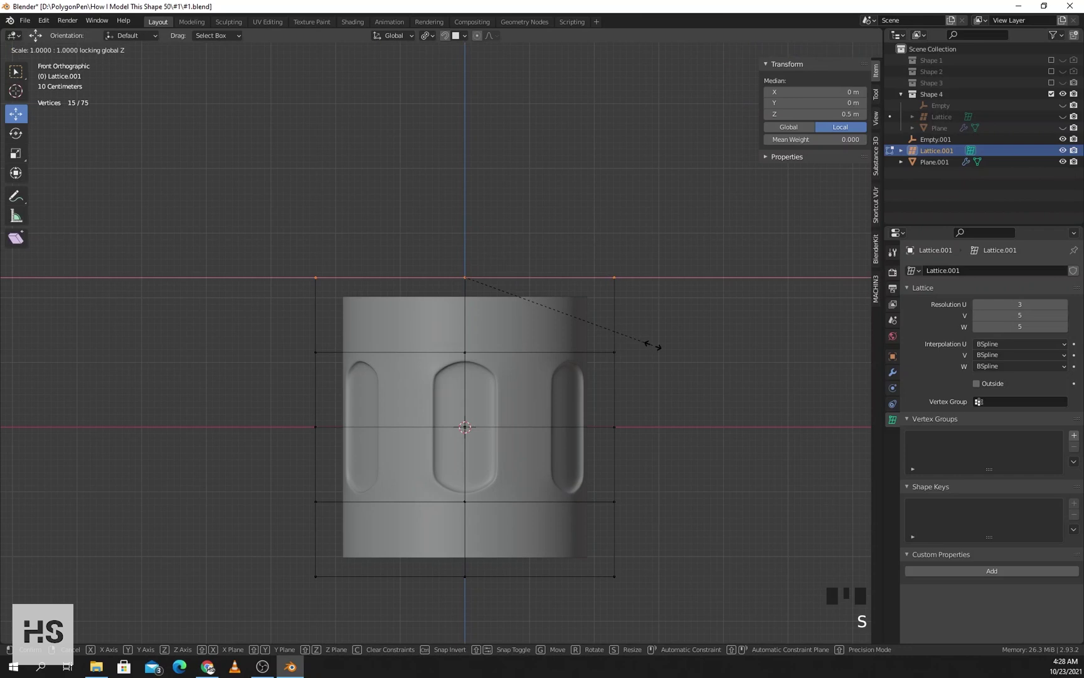
{"action": "left_click", "coordinate": [538, 309]}
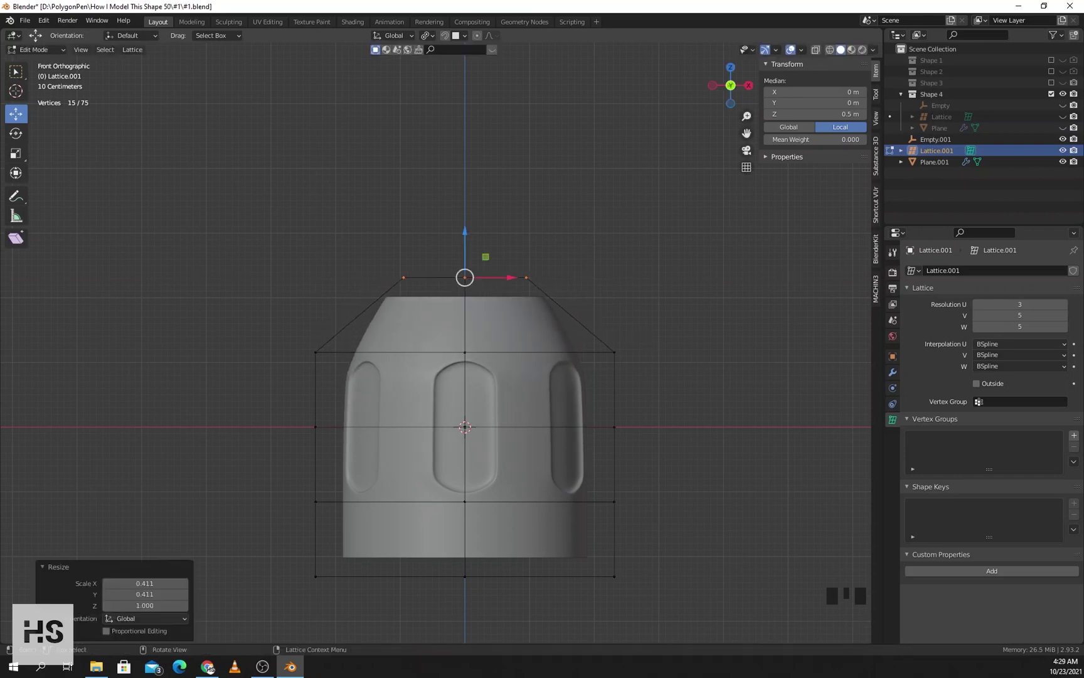
- Scale the lattice's second row of points from the top to about 0.9, leaving Z locked
{"action": "left_click_drag", "start_coordinate": [243, 332], "coordinate": [822, 363]}
{"action": "key", "text": "s"}
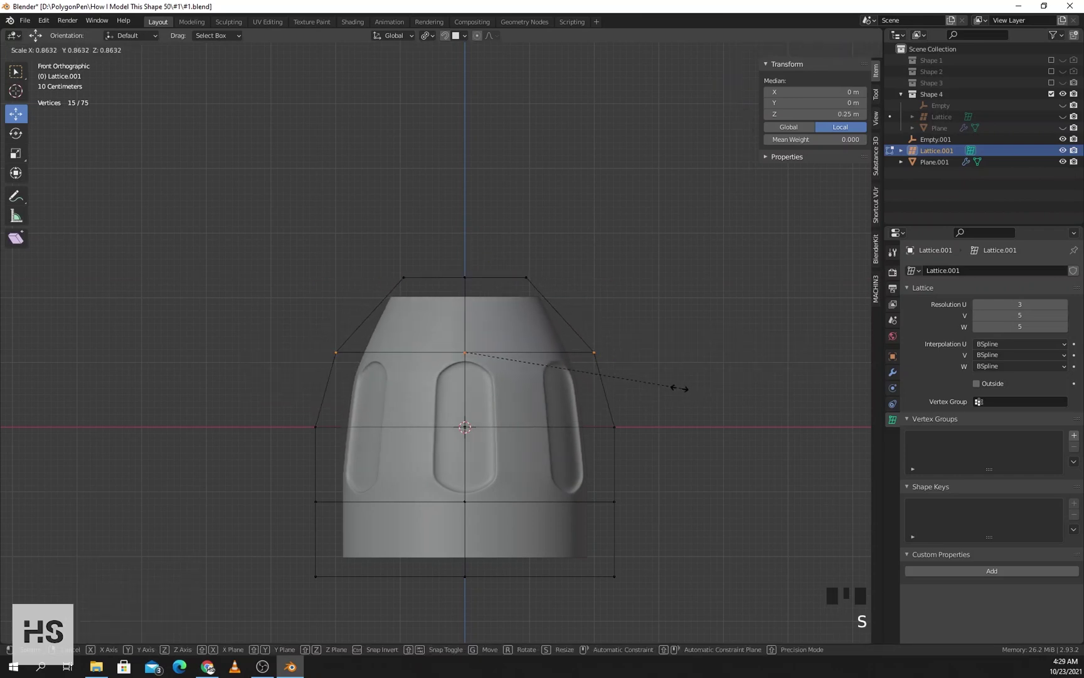
{"action": "key", "text": "shift+z"}
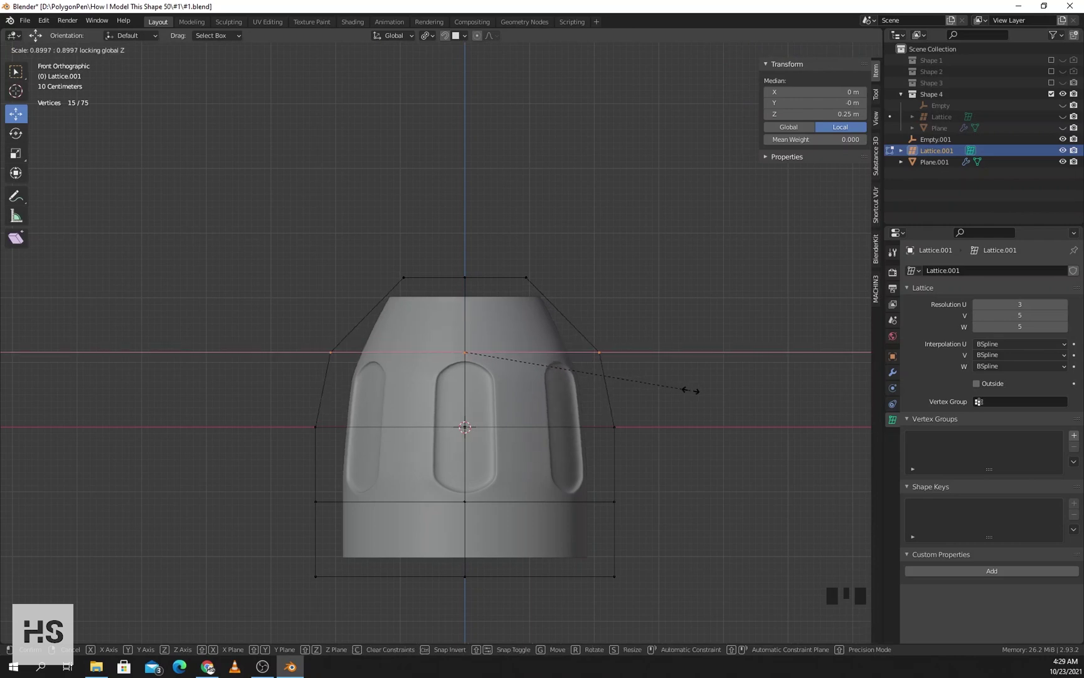
{"action": "left_click", "coordinate": [690, 391]}
{"action": "left_click_drag", "start_coordinate": [263, 407], "coordinate": [734, 444]}
{"action": "key", "text": "s"}
{"action": "key", "text": "shift+z"}
{"action": "left_click", "coordinate": [745, 446]}
{"action": "key", "text": "ctrl+z"}
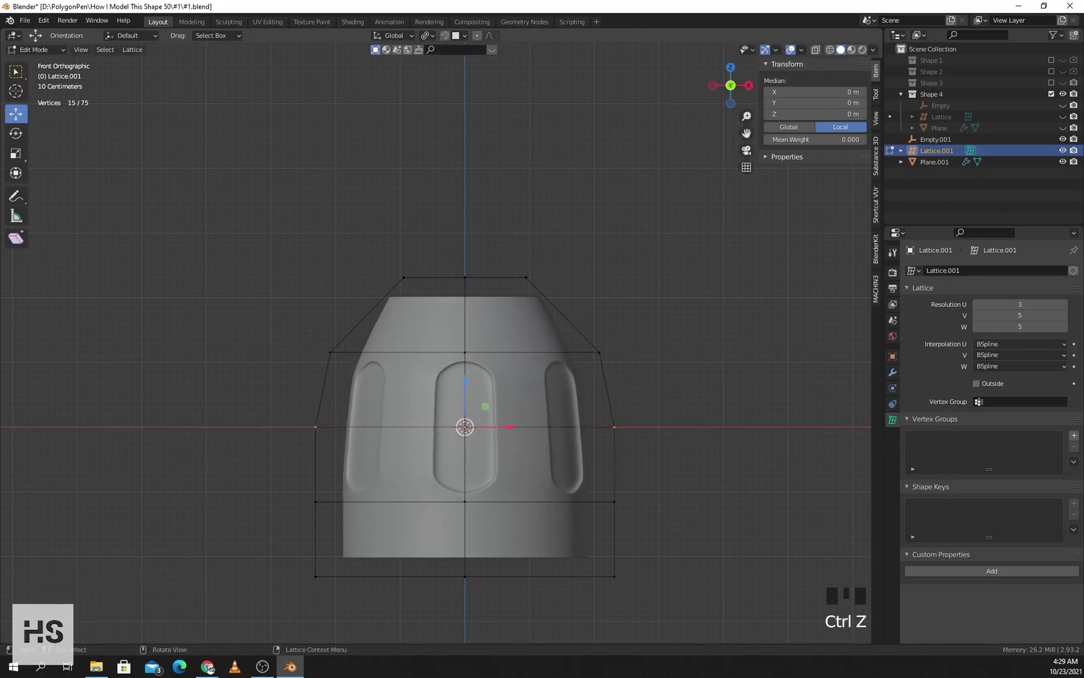
- Widen the lattice's three lower rows of points slightly in X and Y only
{"action": "left_click_drag", "start_coordinate": [270, 603], "coordinate": [684, 407]}
{"action": "key", "text": "s"}
{"action": "key", "text": "shift+z"}
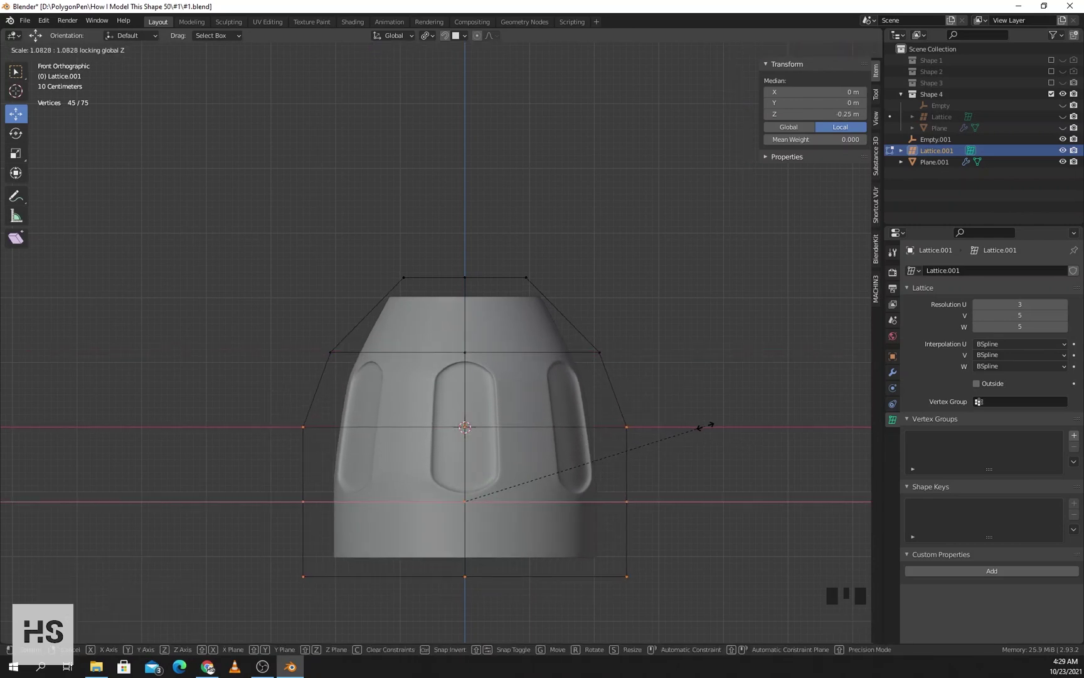
{"action": "left_click", "coordinate": [712, 426]}
- Scale the lattice's middle row of points to about 0.973 in X and Y only
{"action": "left_click_drag", "start_coordinate": [228, 378], "coordinate": [731, 457]}
{"action": "key", "text": "s"}
{"action": "key", "text": "shift+z"}
{"action": "left_click", "coordinate": [723, 426]}
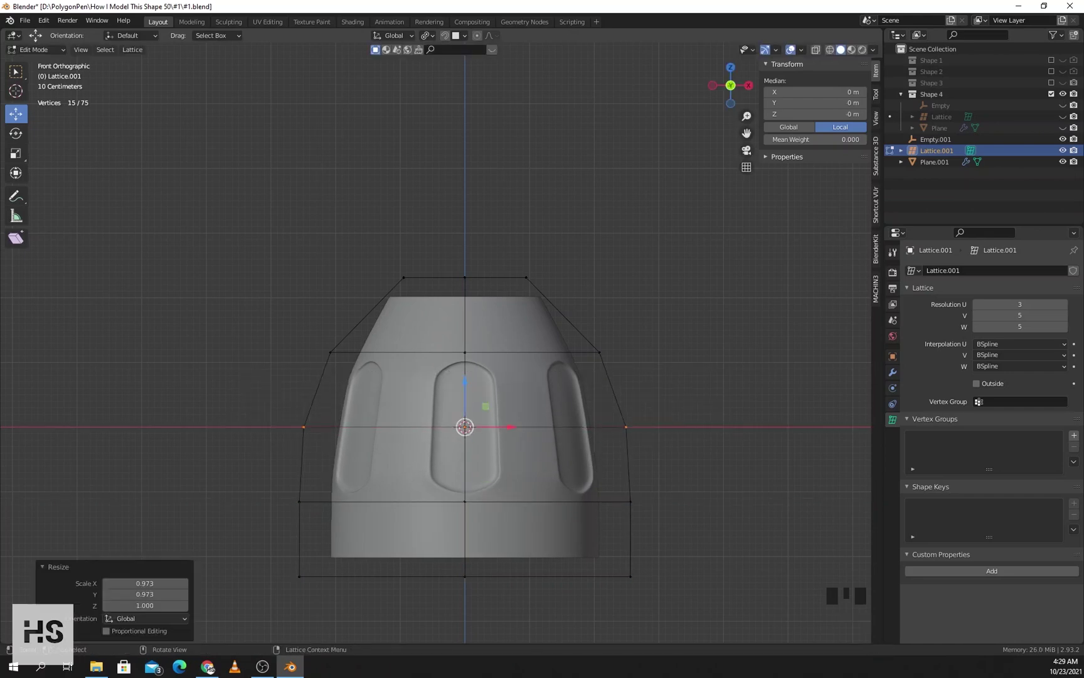
- Inspect the shell's opening for roundness and set the lattice's U, V and W interpolation to Linear
{"action": "middle_click_drag", "start_coordinate": [709, 408], "coordinate": [735, 526]}
{"action": "middle_click_drag", "start_coordinate": [628, 376], "coordinate": [583, 383]}
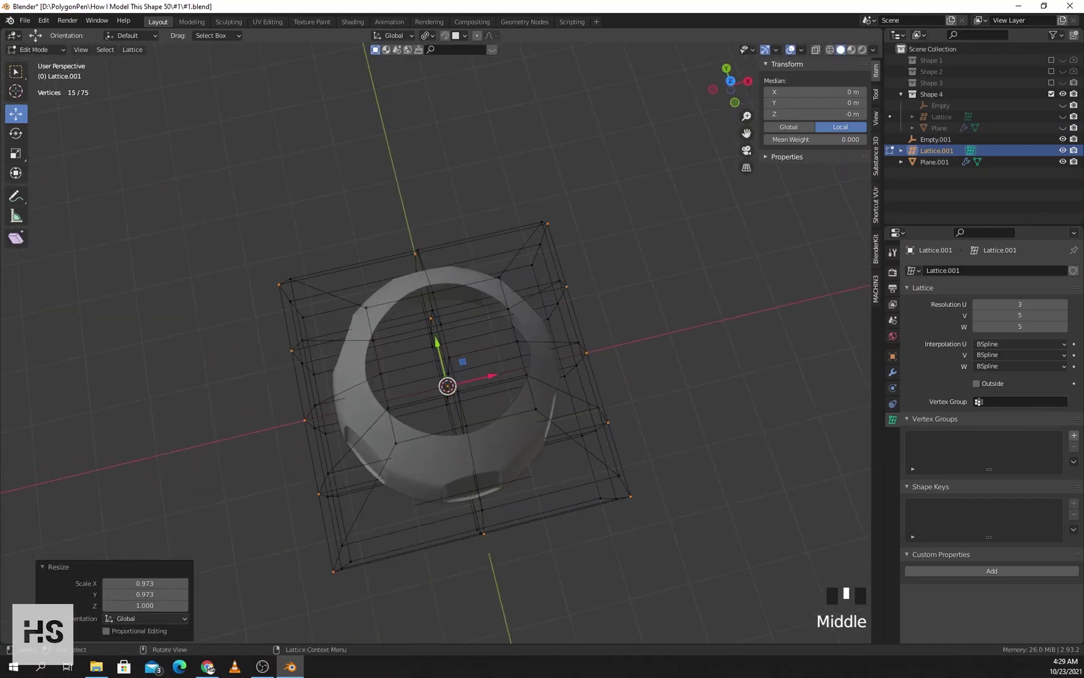
{"action": "scroll", "coordinate": [452, 376], "scroll_direction": "up", "scroll_amount": 3}
{"action": "scroll", "coordinate": [452, 377], "scroll_direction": "down", "scroll_amount": 3}
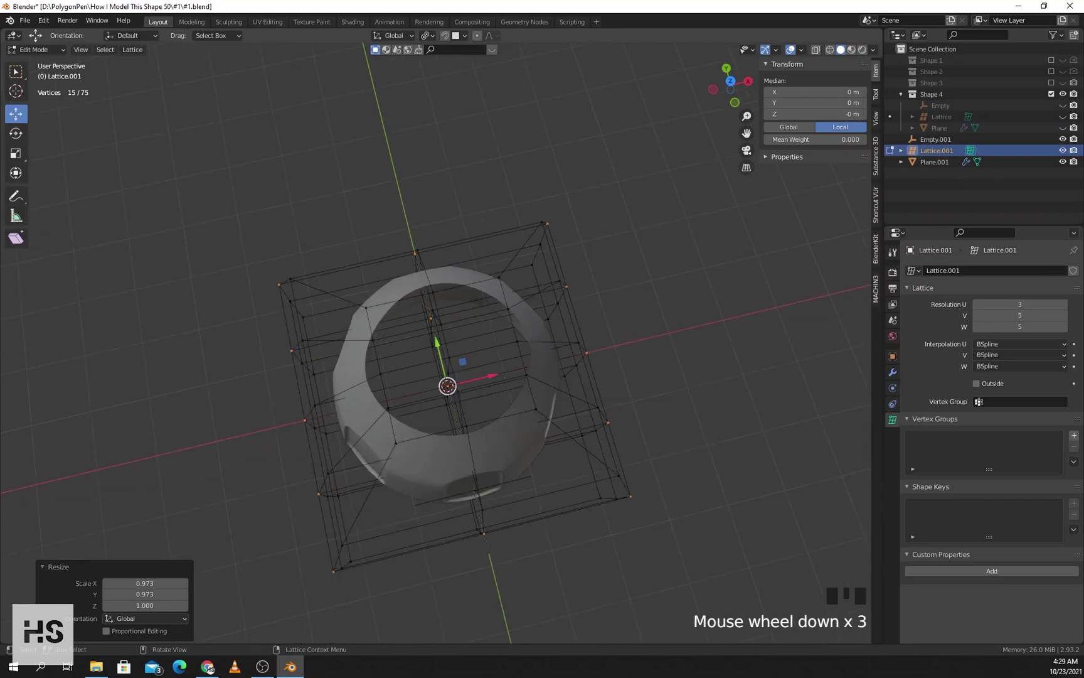
{"action": "middle_click_drag", "start_coordinate": [452, 376], "coordinate": [449, 421]}
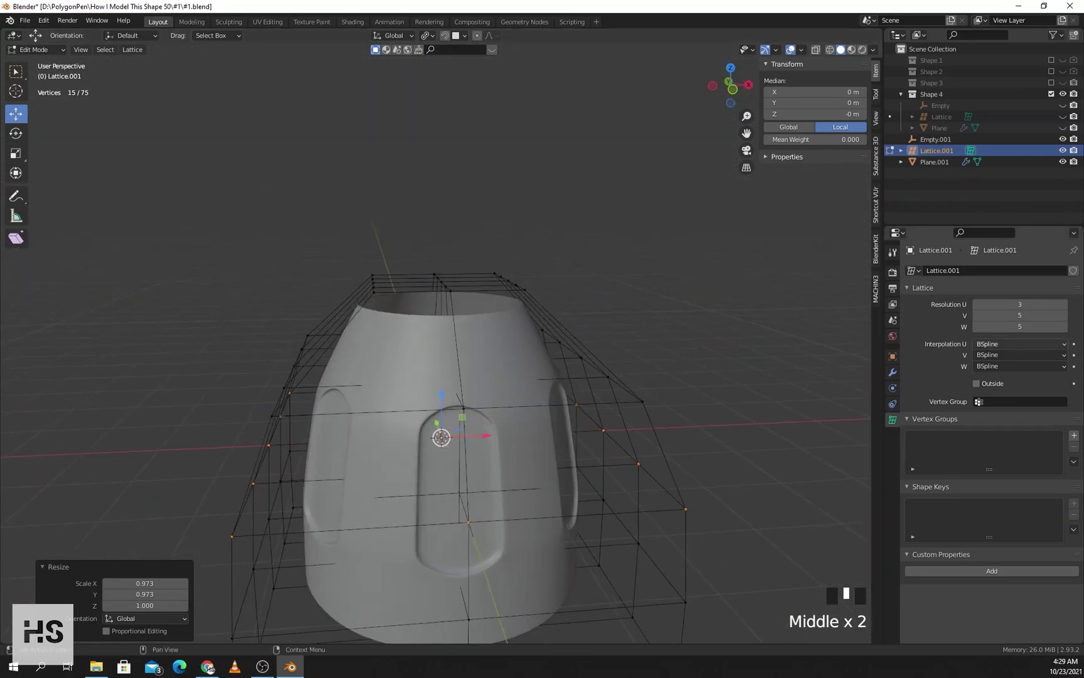
{"action": "left_click", "coordinate": [1019, 344]}
{"action": "left_click", "coordinate": [1020, 357]}
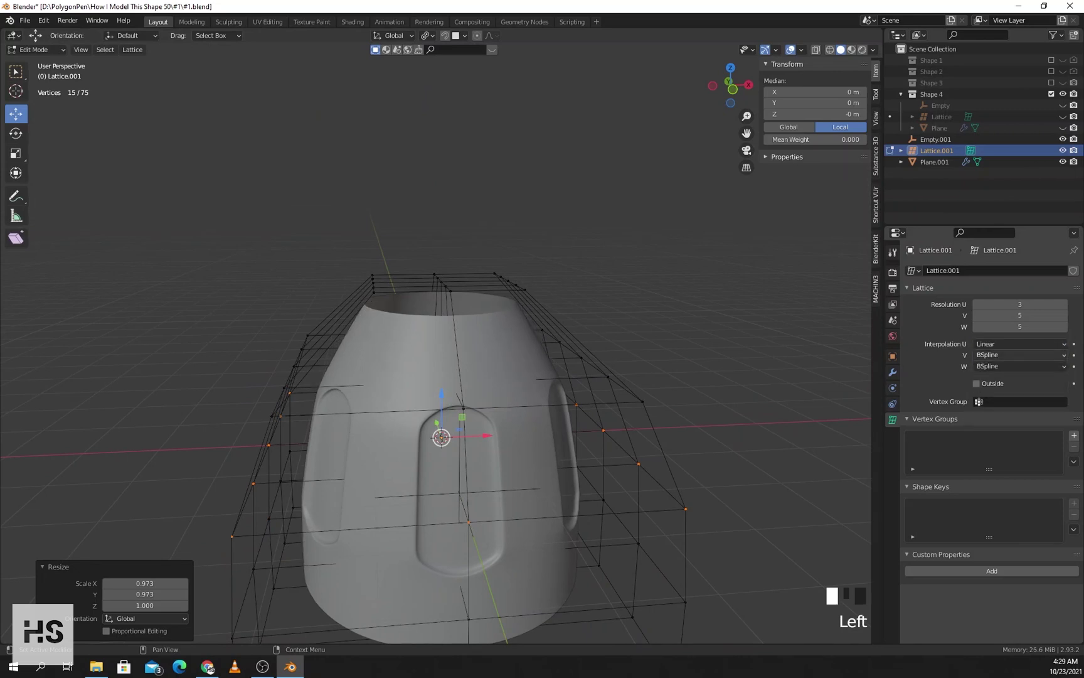
{"action": "left_click", "coordinate": [1019, 355]}
{"action": "left_click", "coordinate": [1020, 367]}
{"action": "left_click", "coordinate": [1019, 366]}
{"action": "left_click", "coordinate": [1020, 379]}
- Hide the lattice, leave Edit Mode, and inspect the tapered shell from several sides
{"action": "middle_click_drag", "start_coordinate": [640, 389], "coordinate": [575, 427]}
{"action": "left_click", "coordinate": [1063, 151]}
{"action": "middle_click_drag", "start_coordinate": [574, 426], "coordinate": [647, 365], "text": "shift"}
{"action": "key", "text": "Tab"}
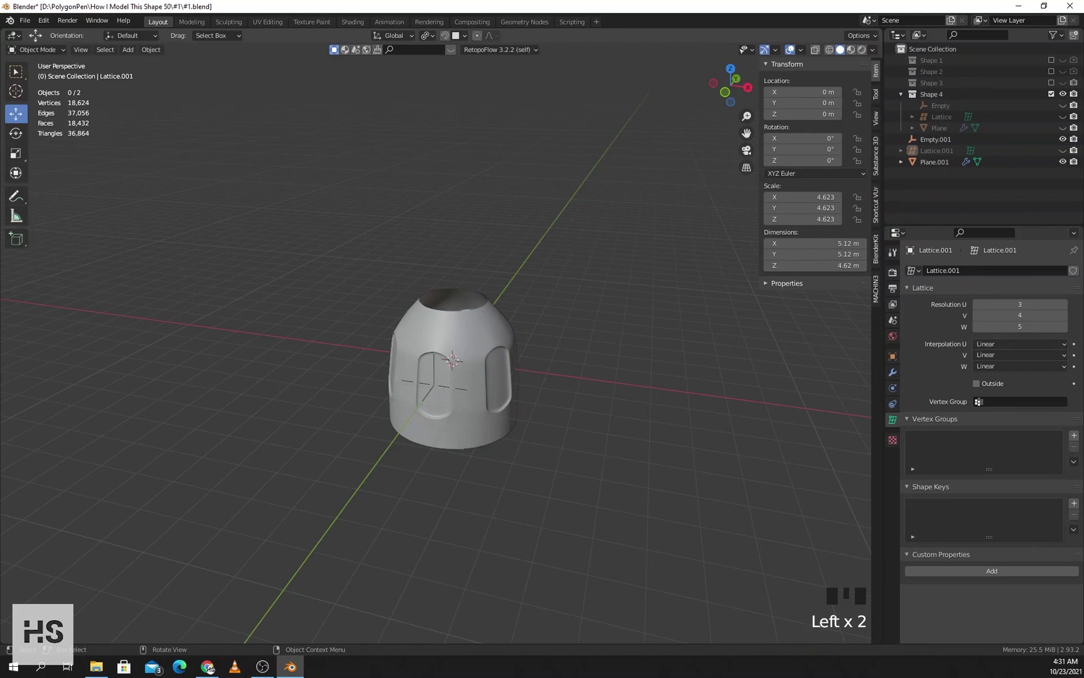
{"action": "middle_click_drag", "start_coordinate": [502, 377], "coordinate": [569, 374]}
{"action": "middle_click_drag", "start_coordinate": [495, 254], "coordinate": [593, 233]}
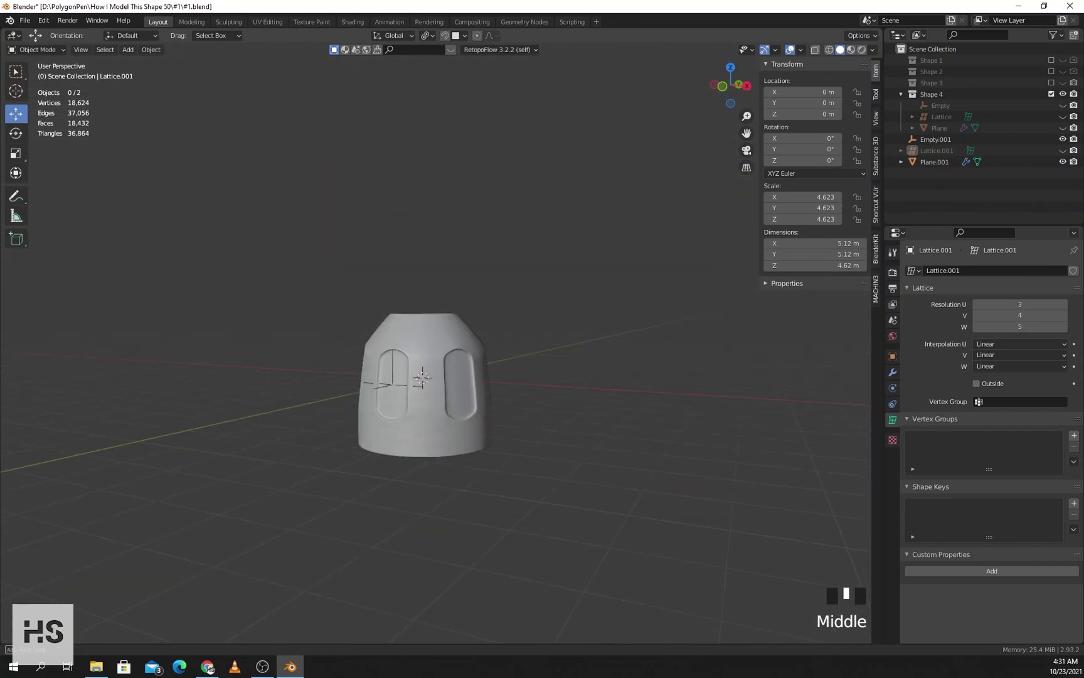
{"action": "scroll", "coordinate": [426, 402], "scroll_direction": "up", "scroll_amount": 1}
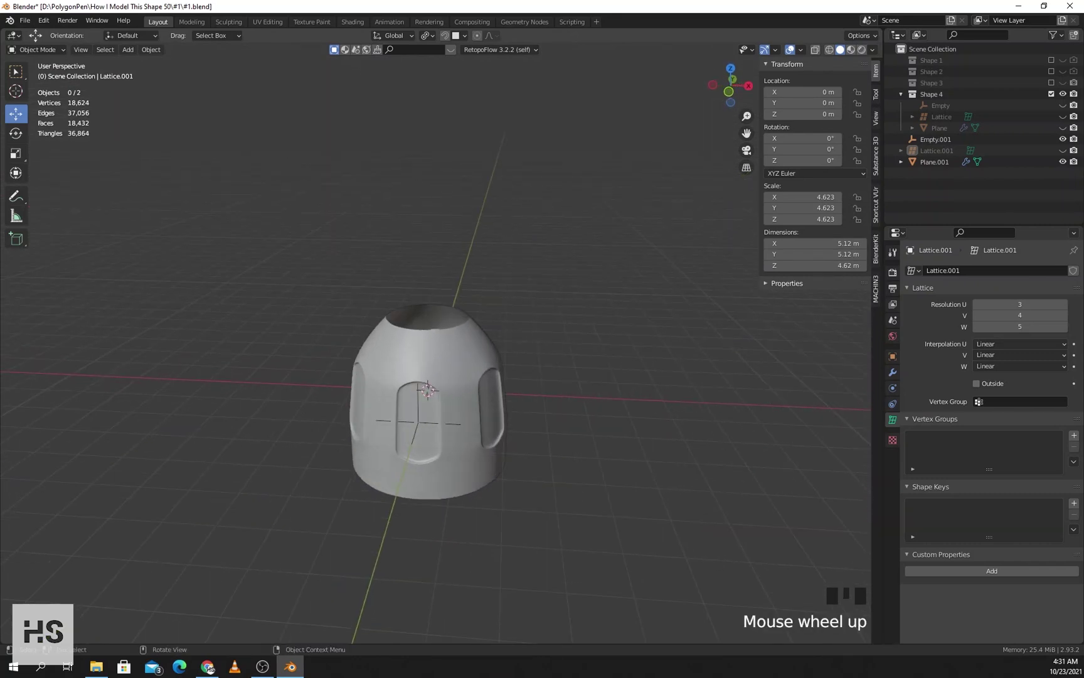